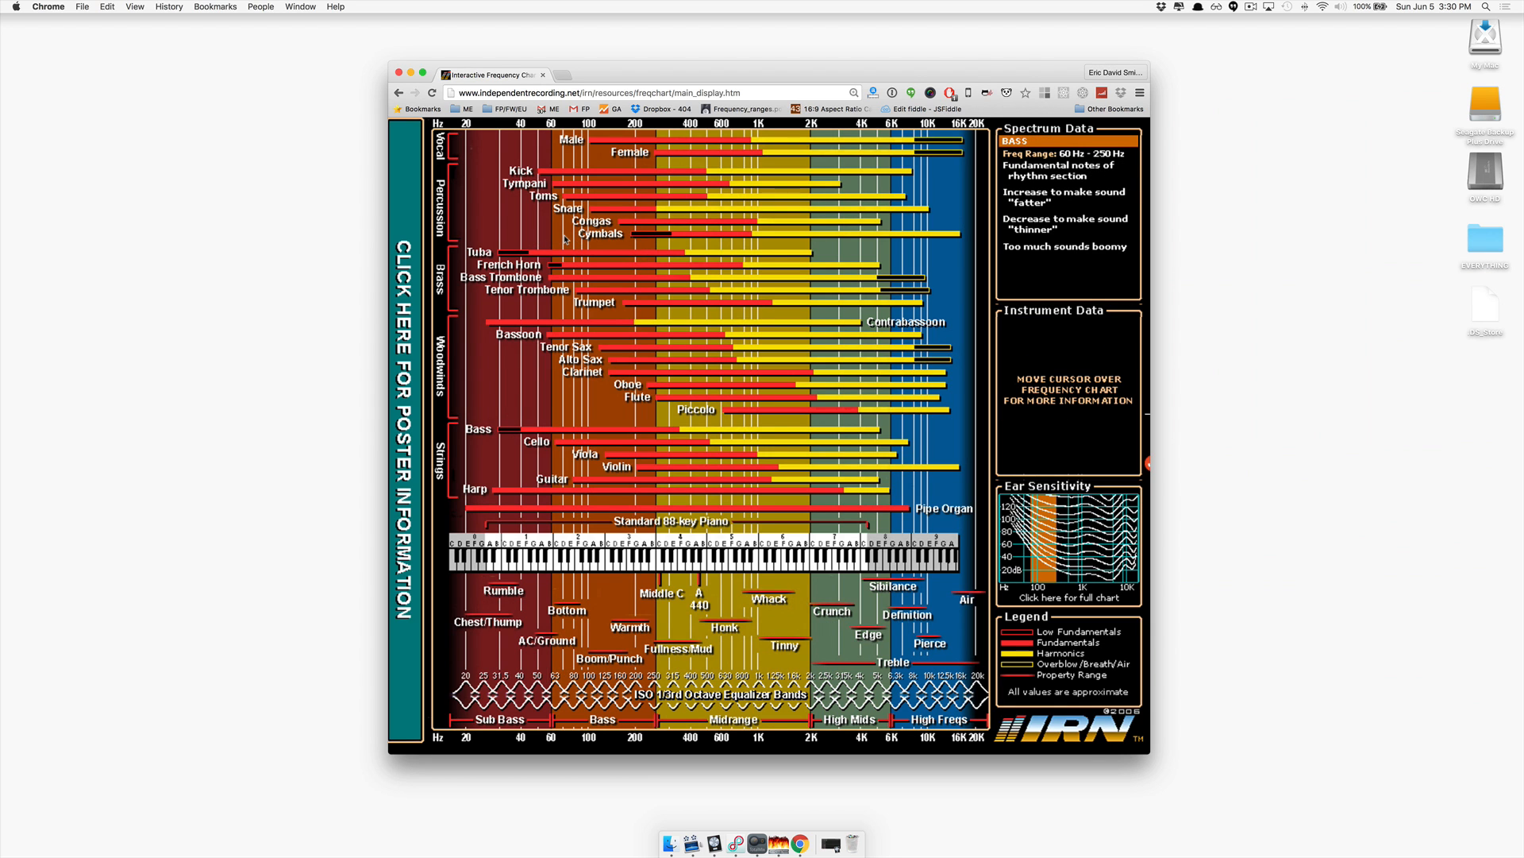
Switch to Logic Pro X and expand the Drums Submix track stack to show its individual drum channels.
scroll(566, 239, "right", 1)
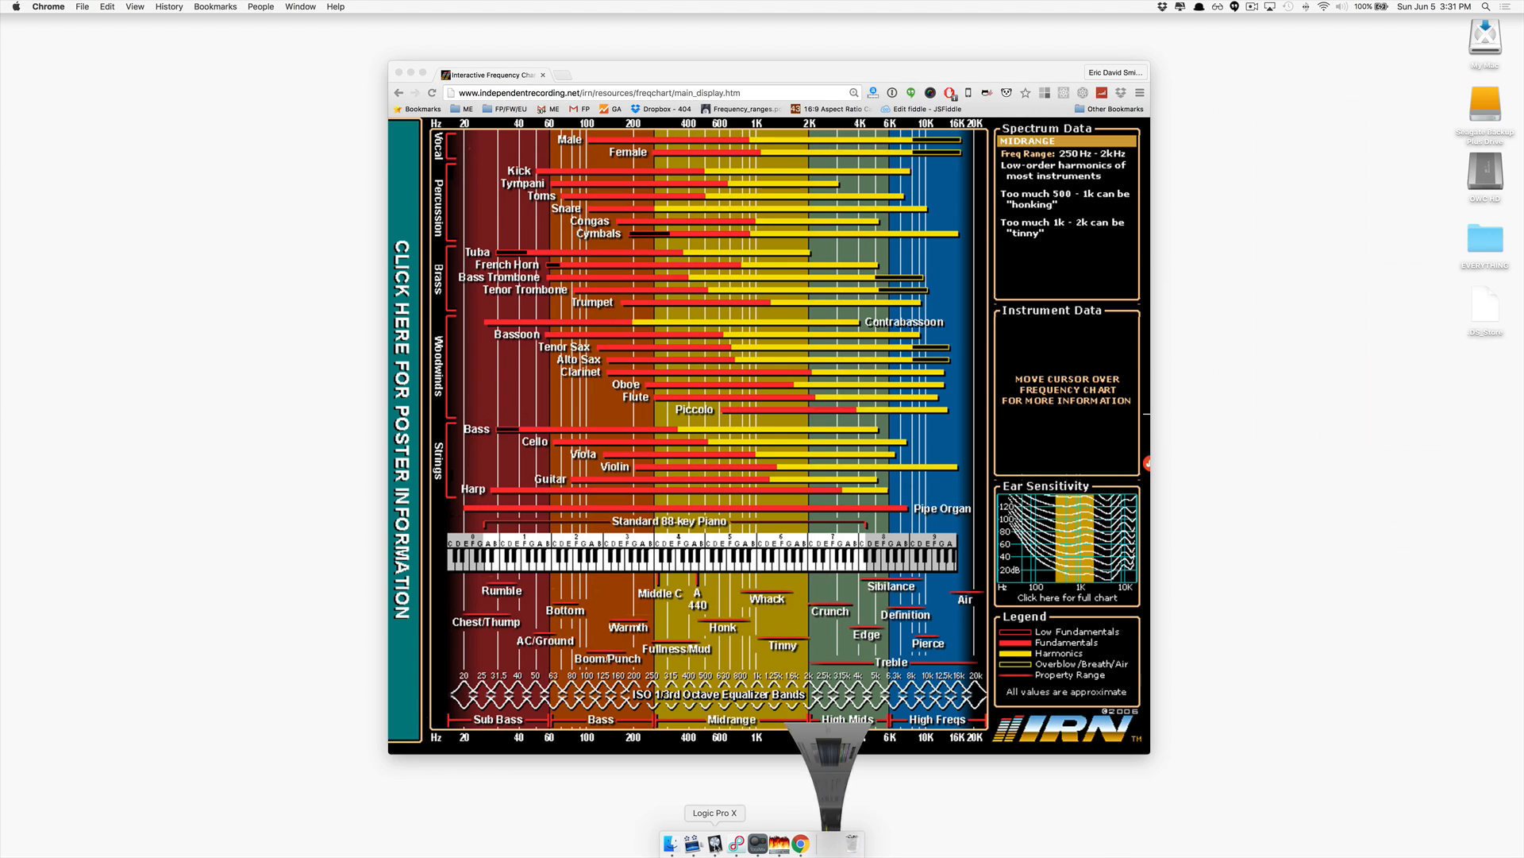
left_click(714, 843)
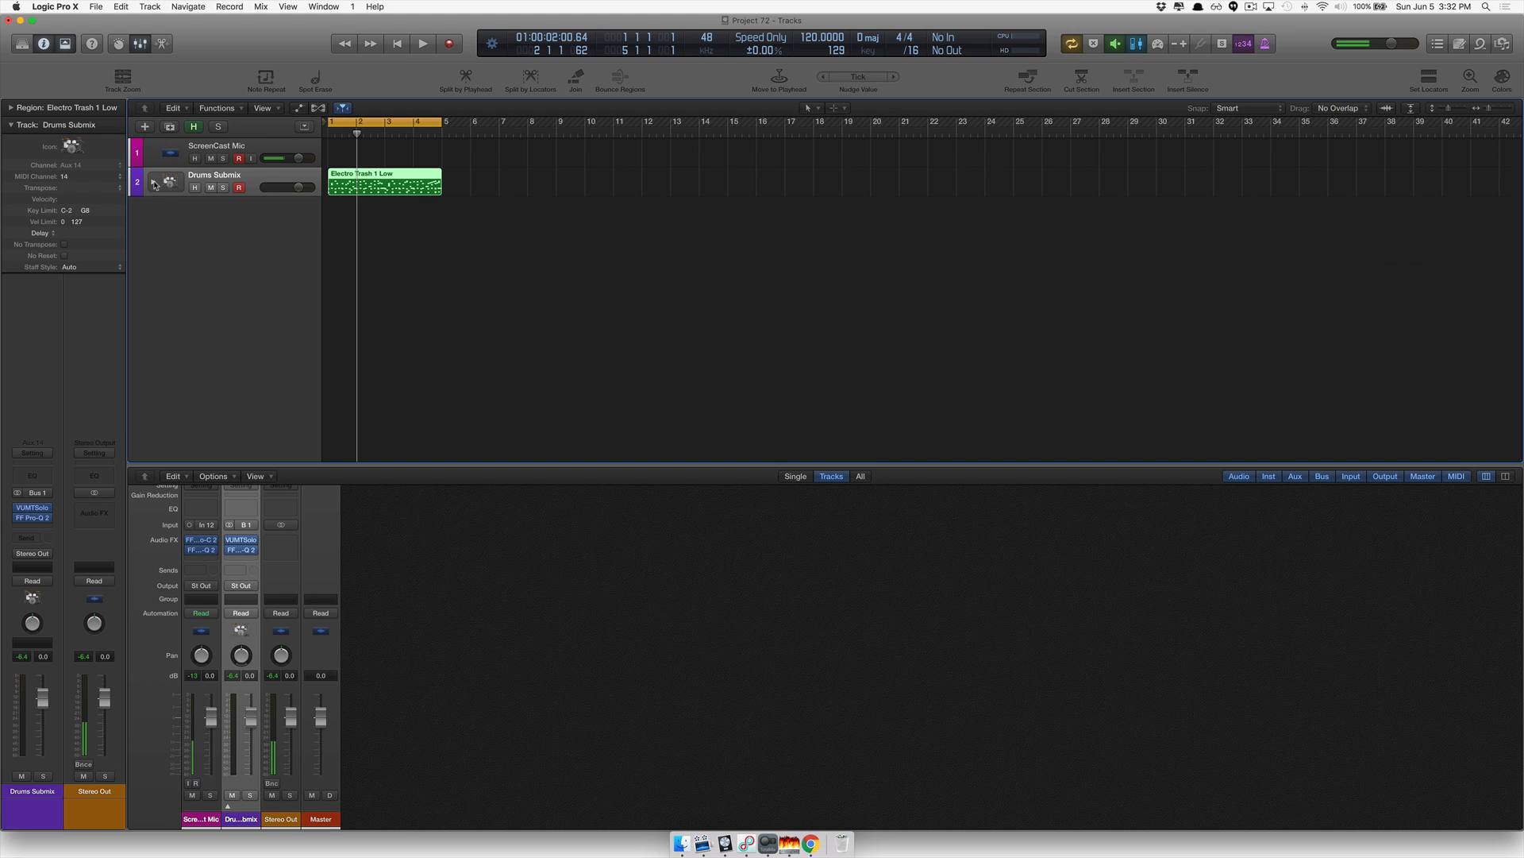
left_click(155, 183)
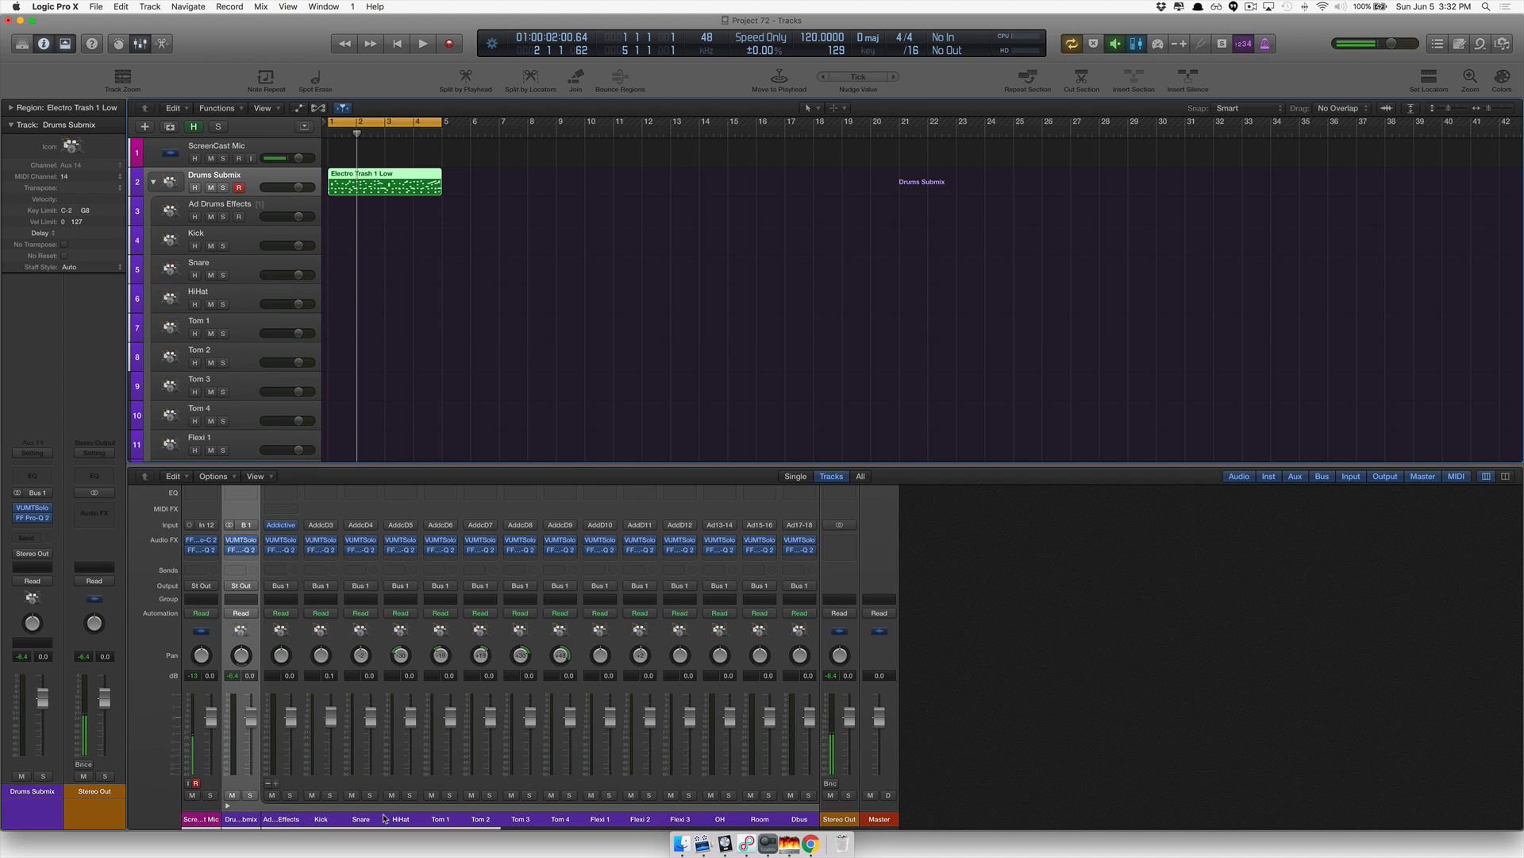
left_click(229, 806)
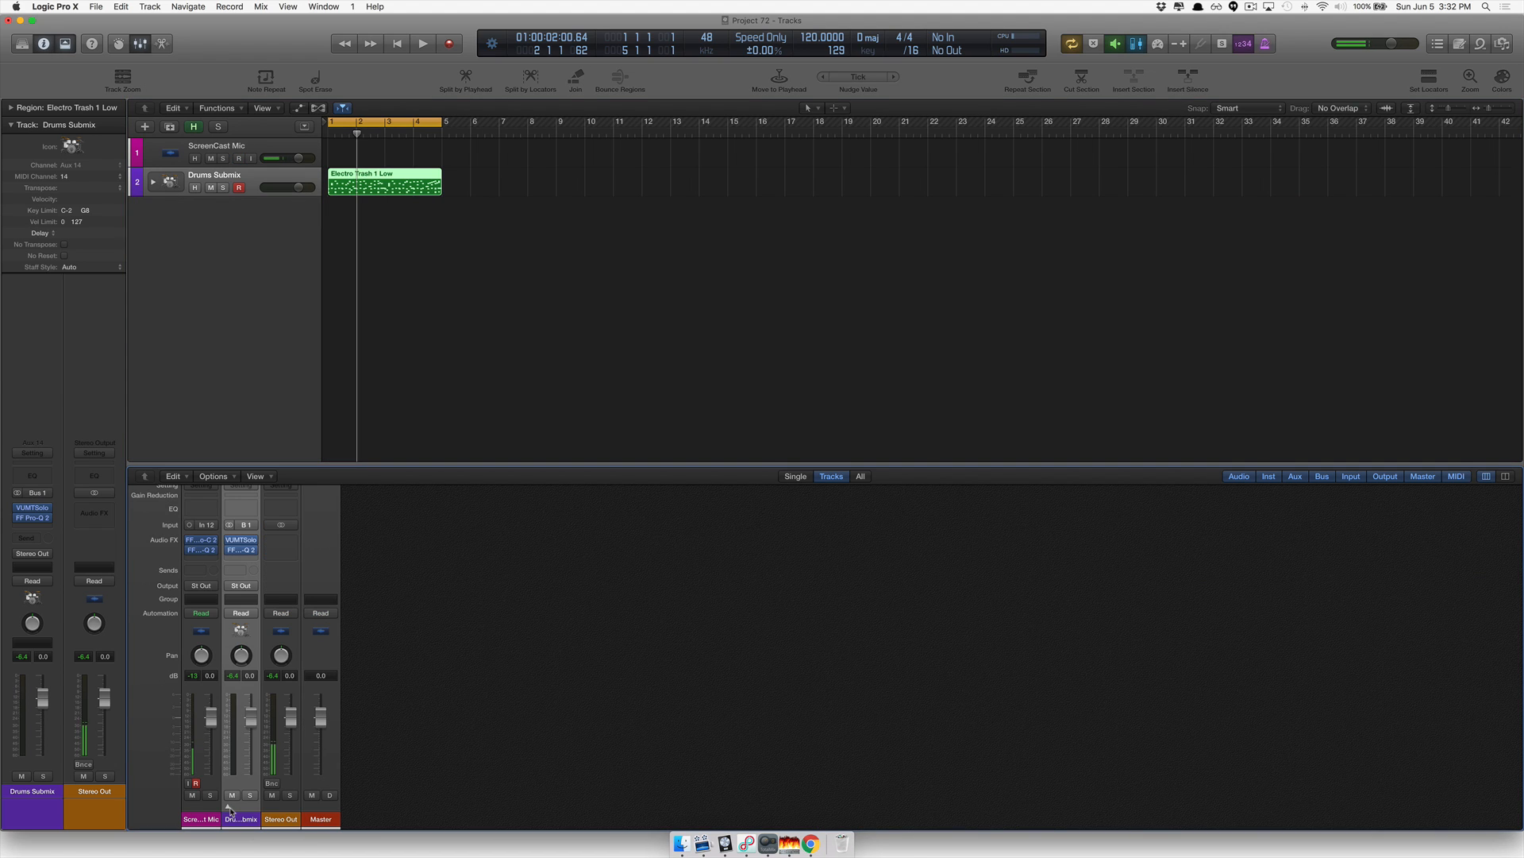
left_click(228, 806)
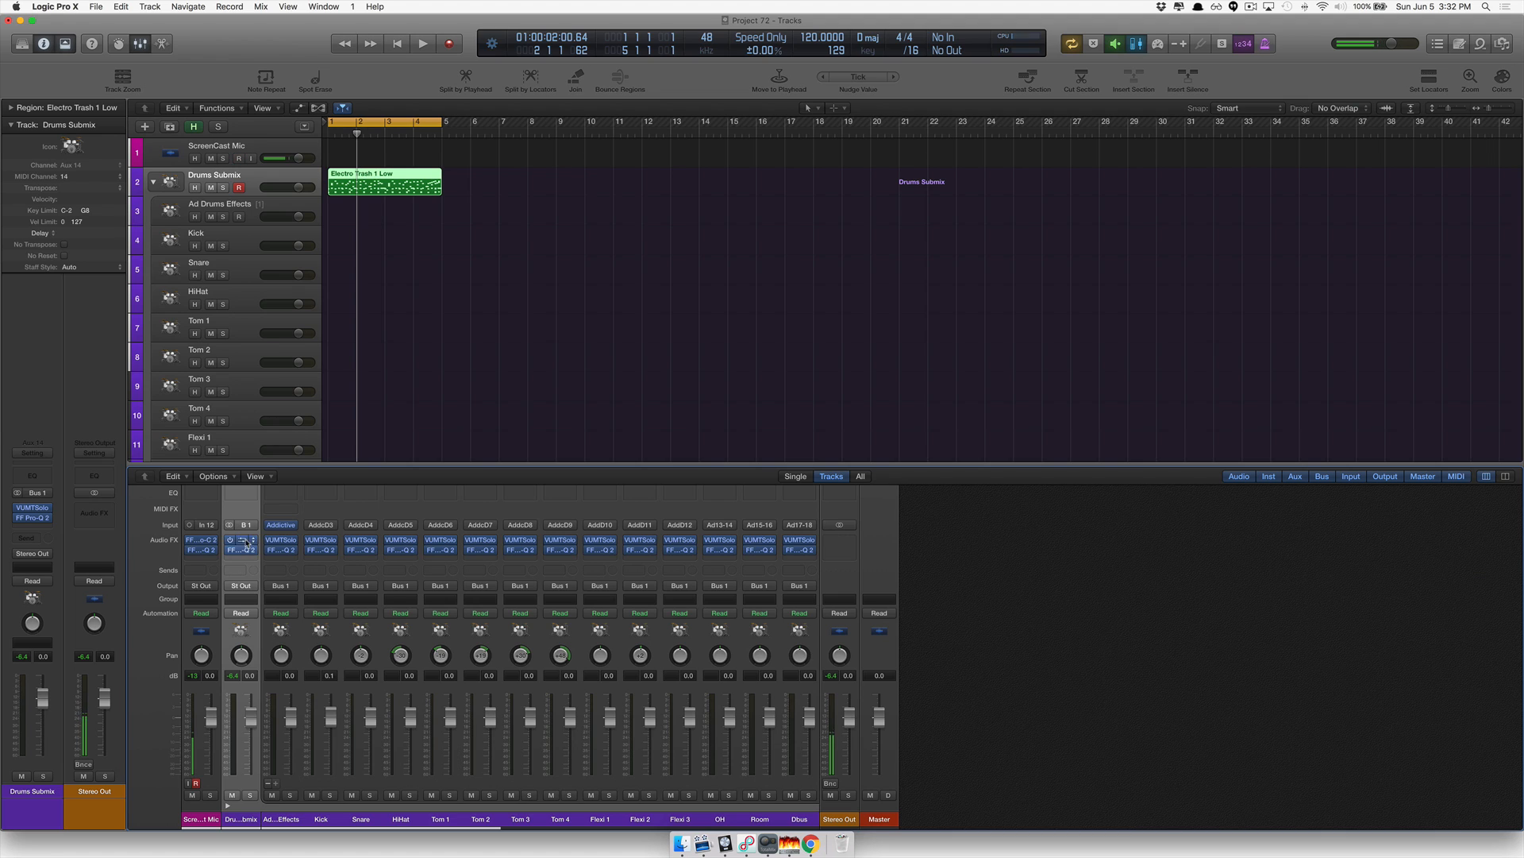
Inspect the VUMTSolo meter on Tom 1, close it, and open the FF Pro-Q 2 equalizer on Drums Submix.
left_click(442, 541)
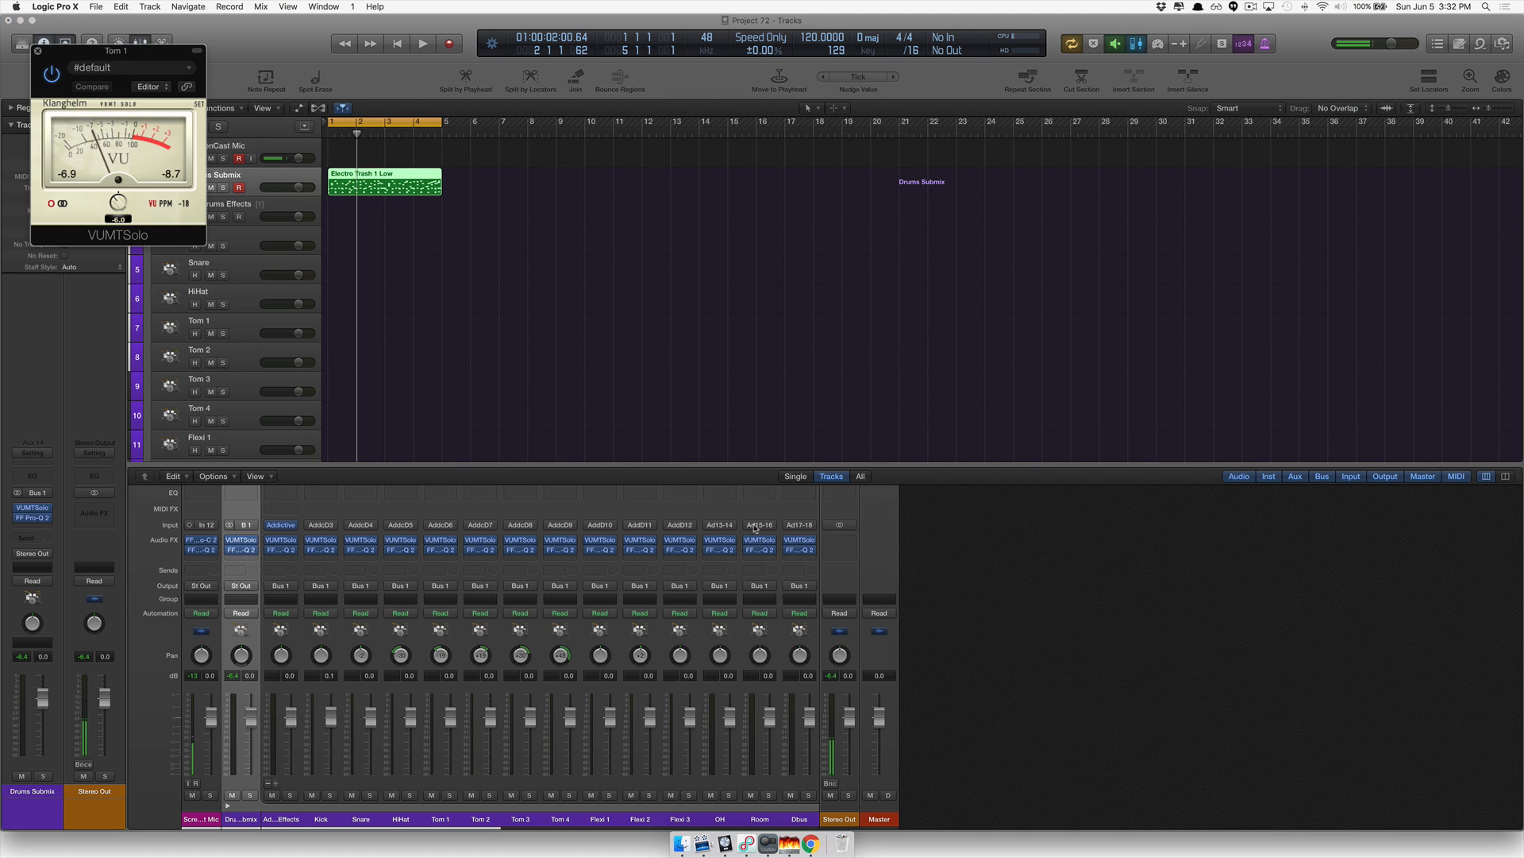
left_click(37, 51)
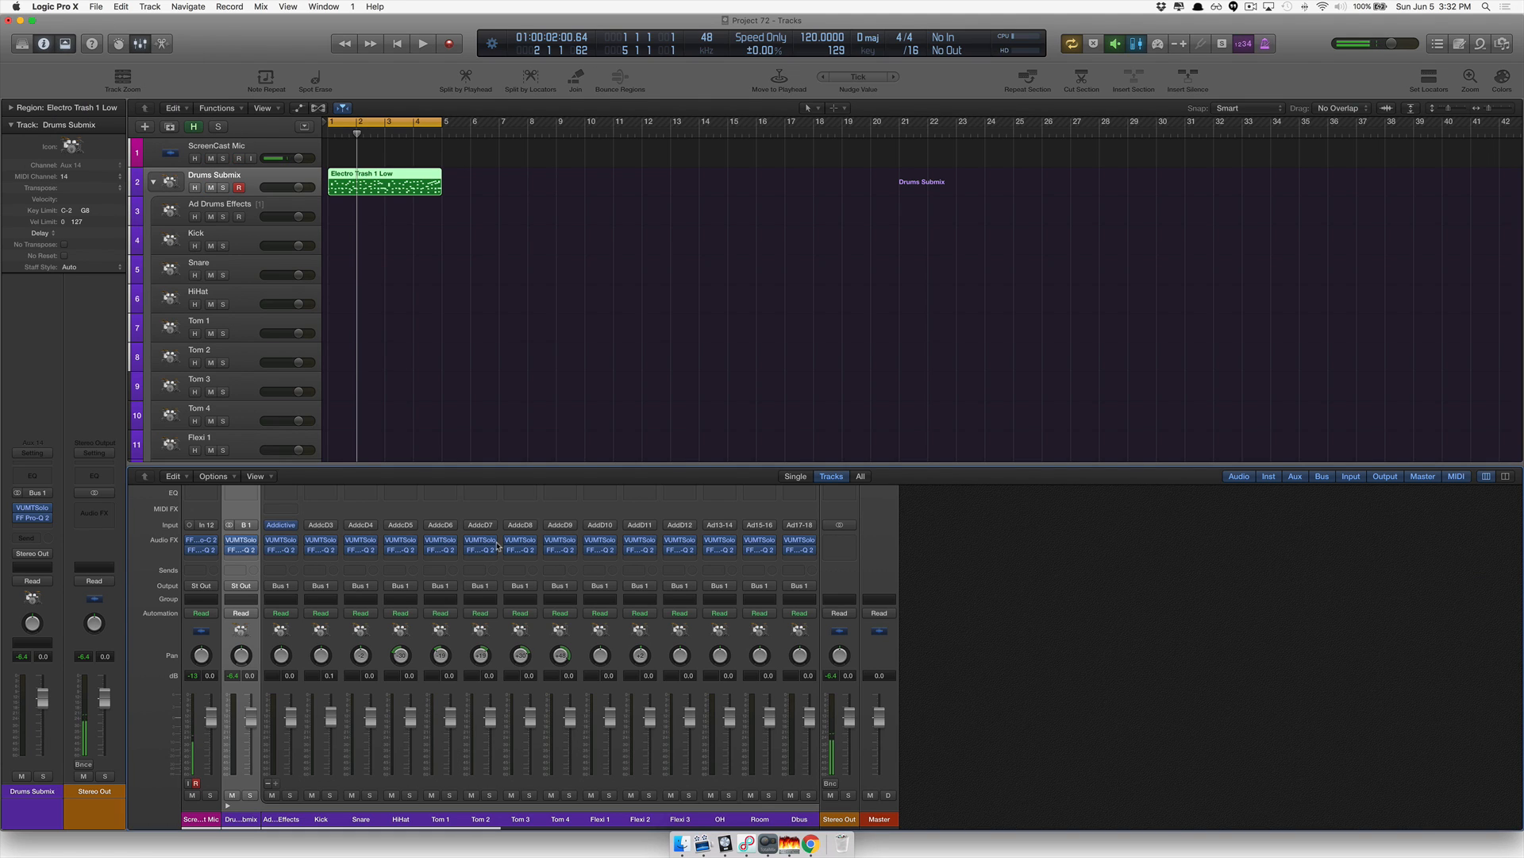
mouse_move(244, 553)
left_click(242, 550)
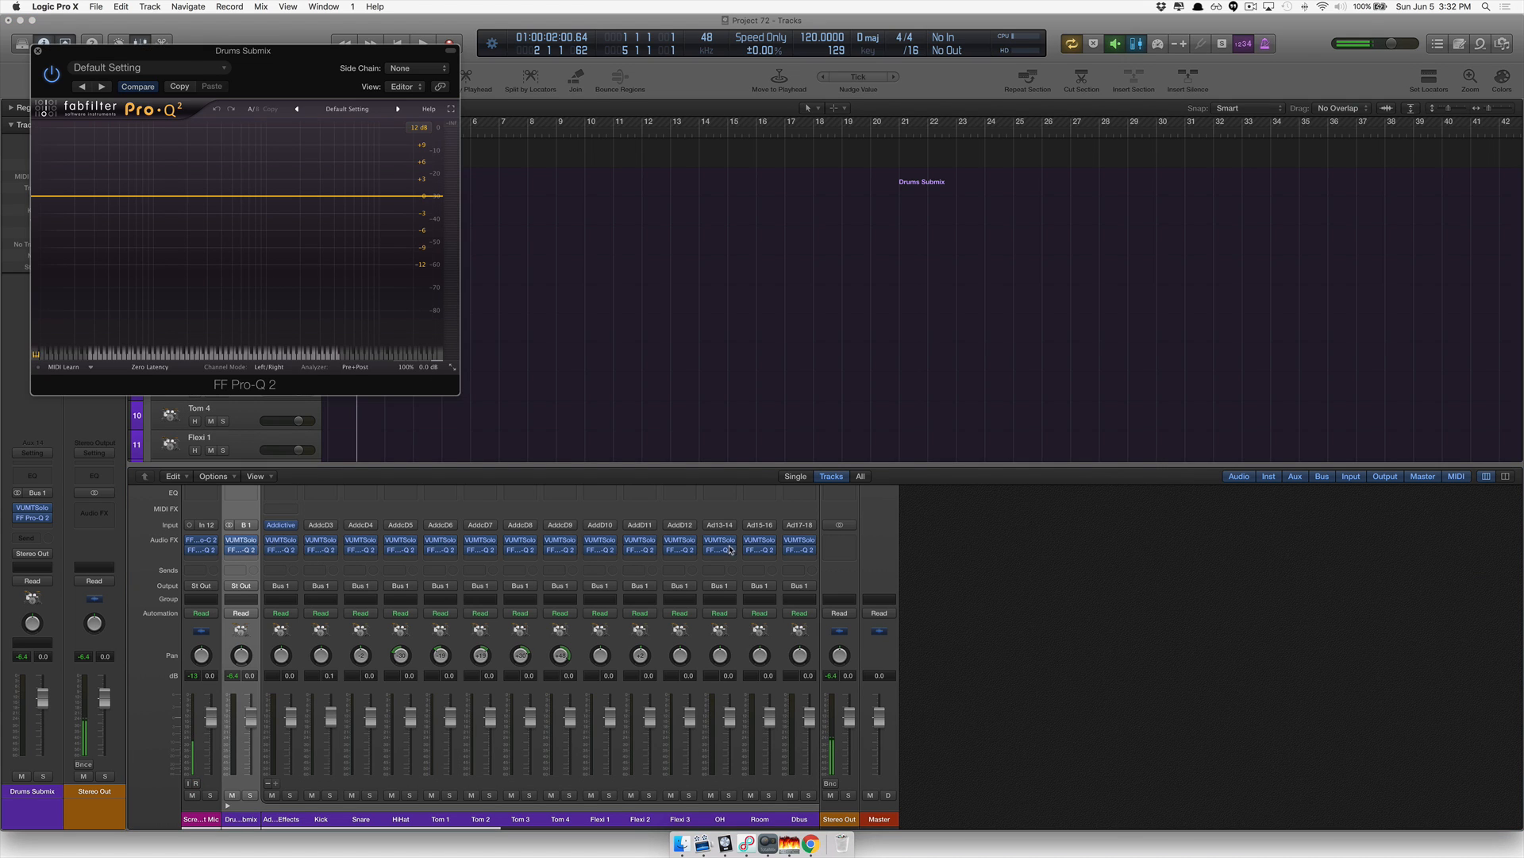
mouse_move(229, 551)
Go through the Kick, Snare, HiHat, OH and Room channels and check the percussion ranges on the frequency chart in Chrome.
left_click(329, 820)
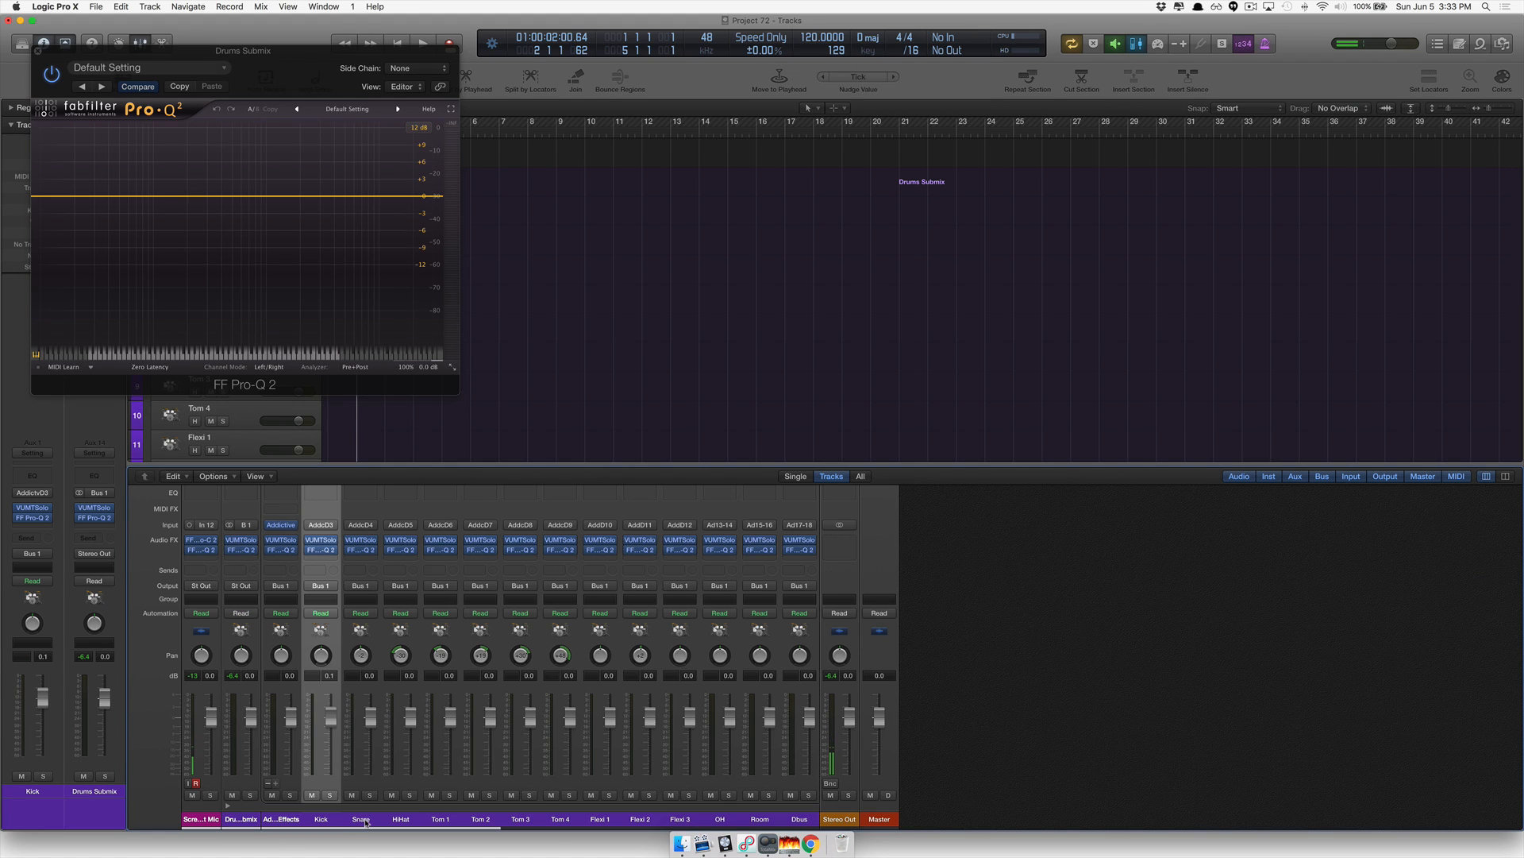
left_click(365, 819)
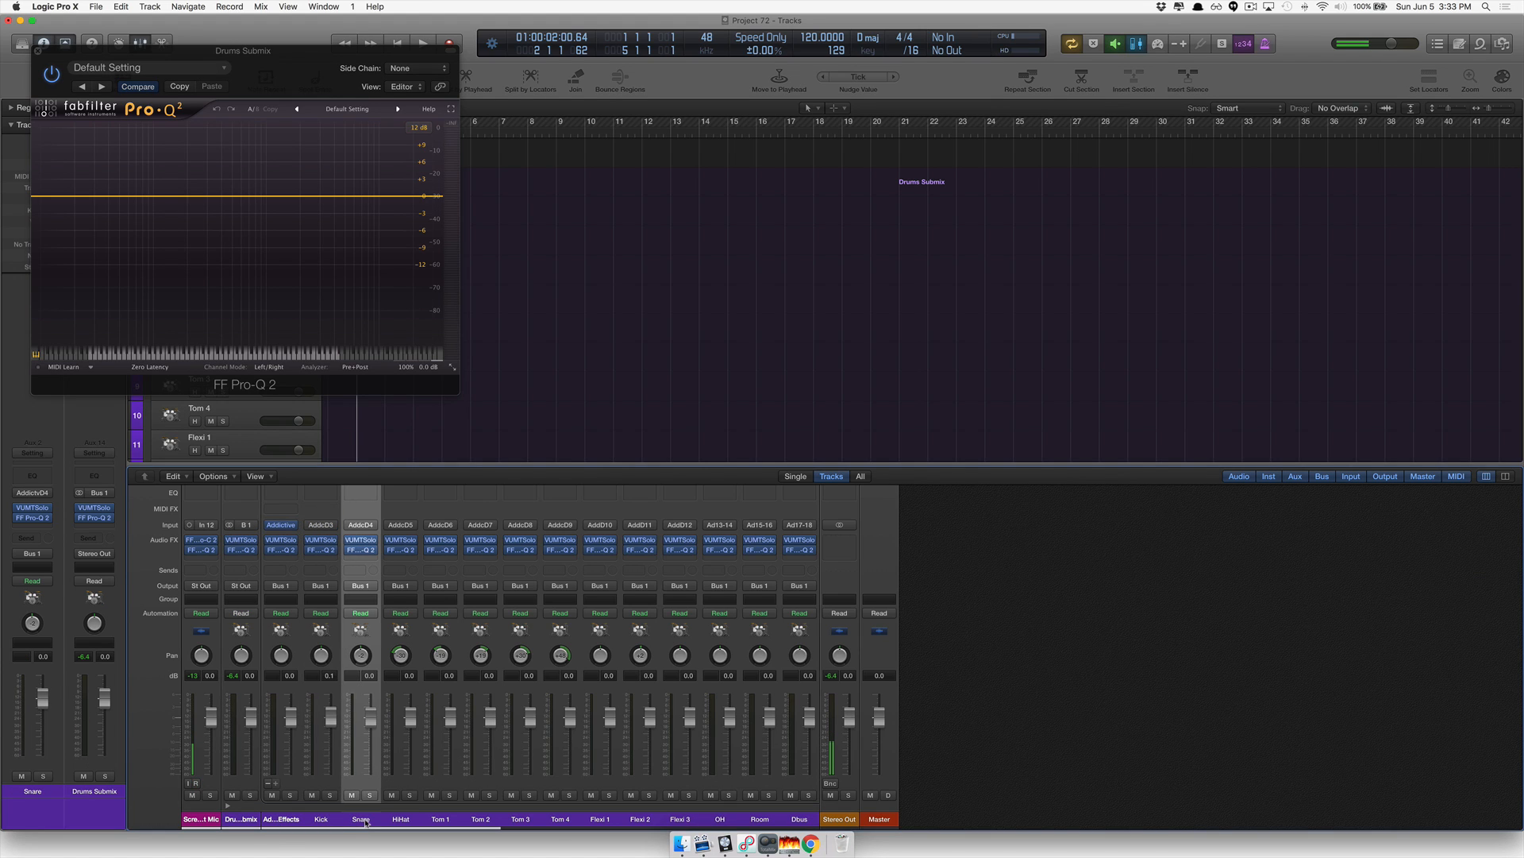
left_click(415, 820)
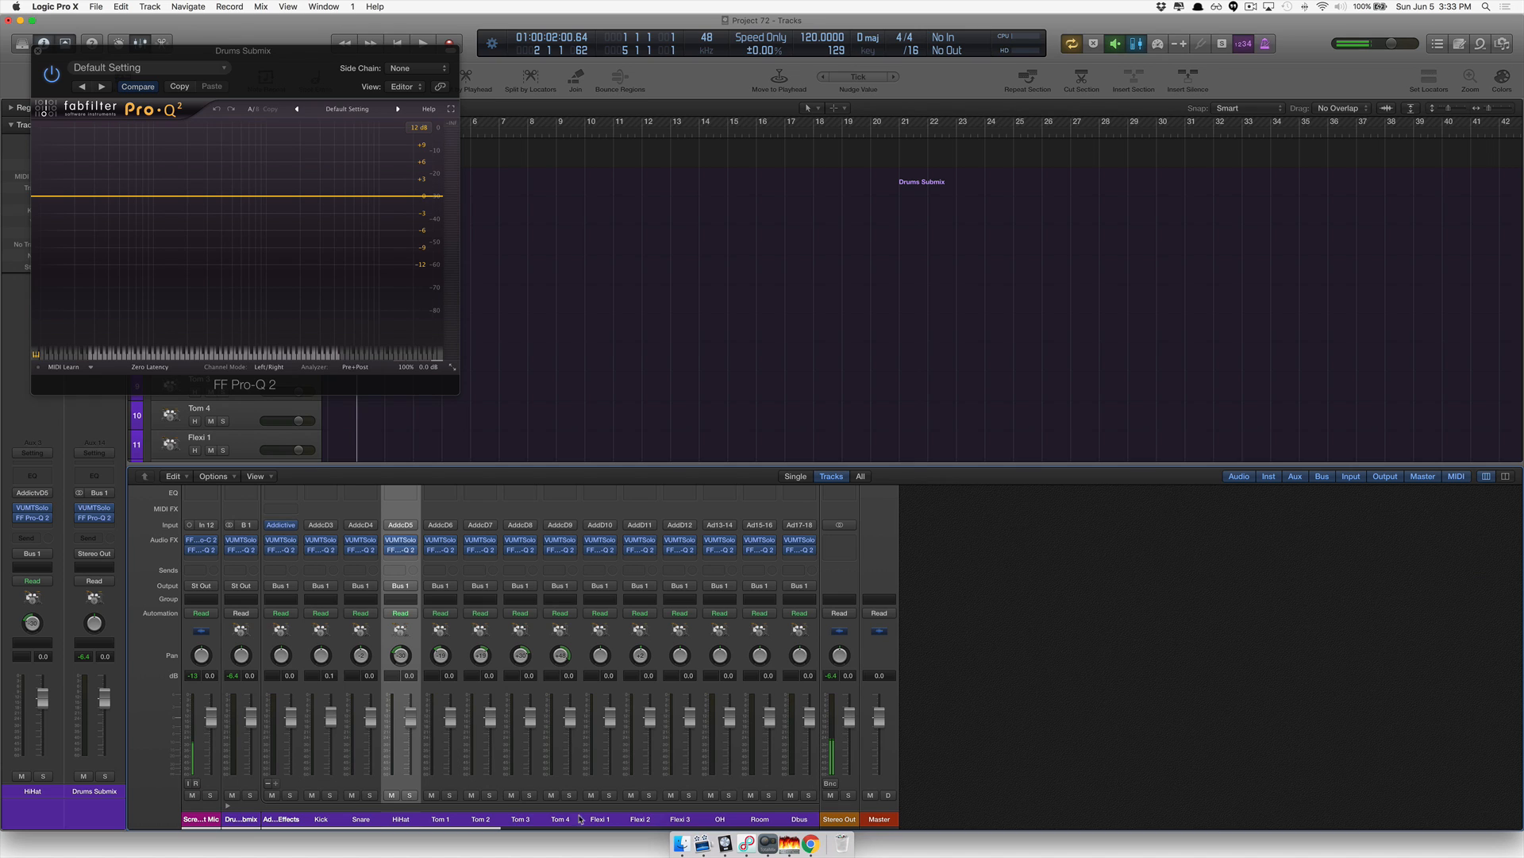
left_click(717, 818)
left_click(760, 818)
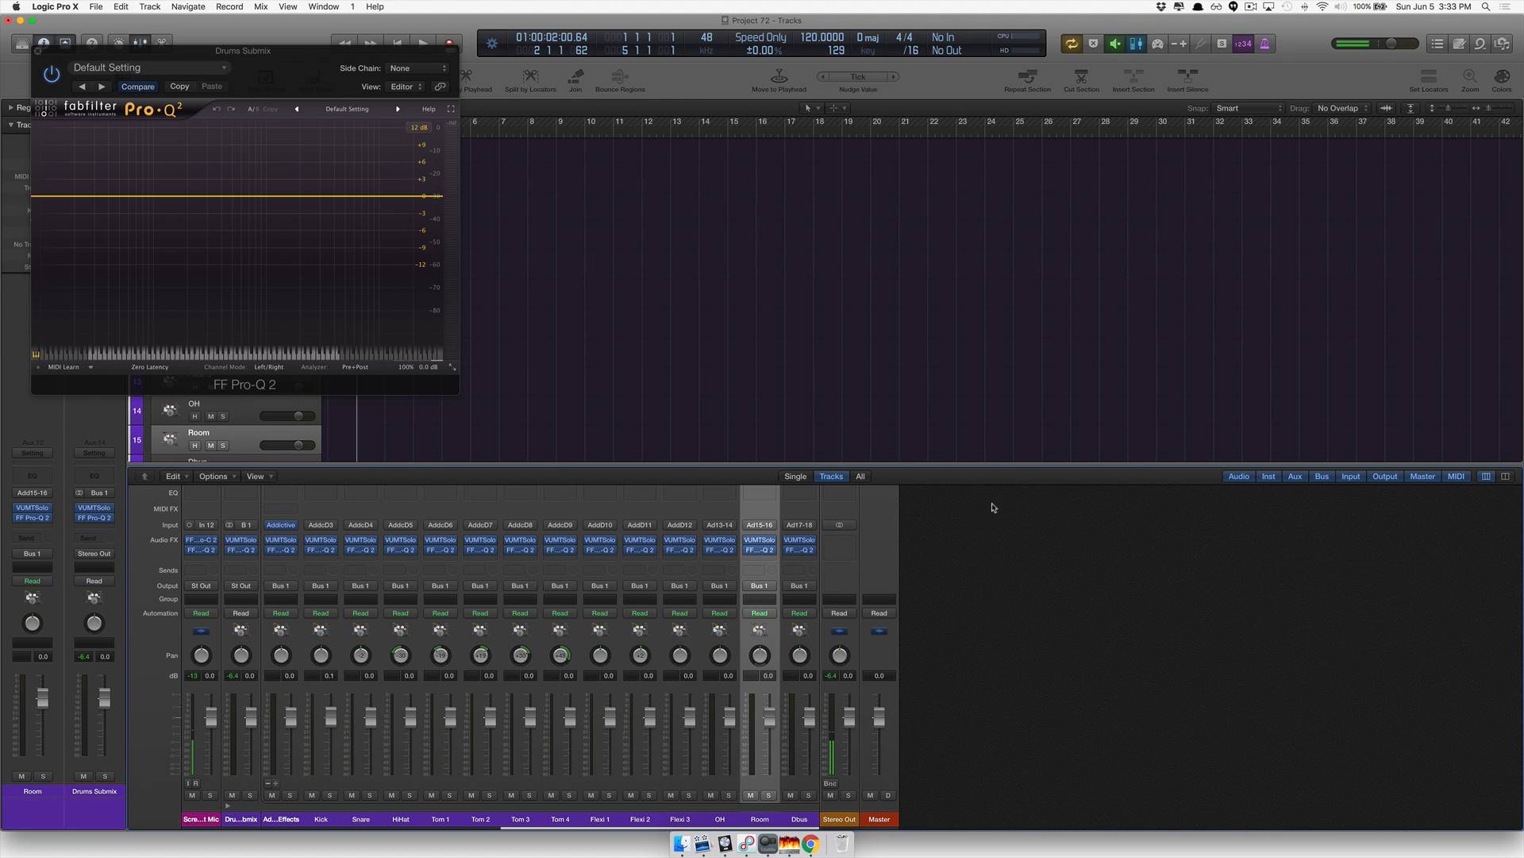
left_click(810, 843)
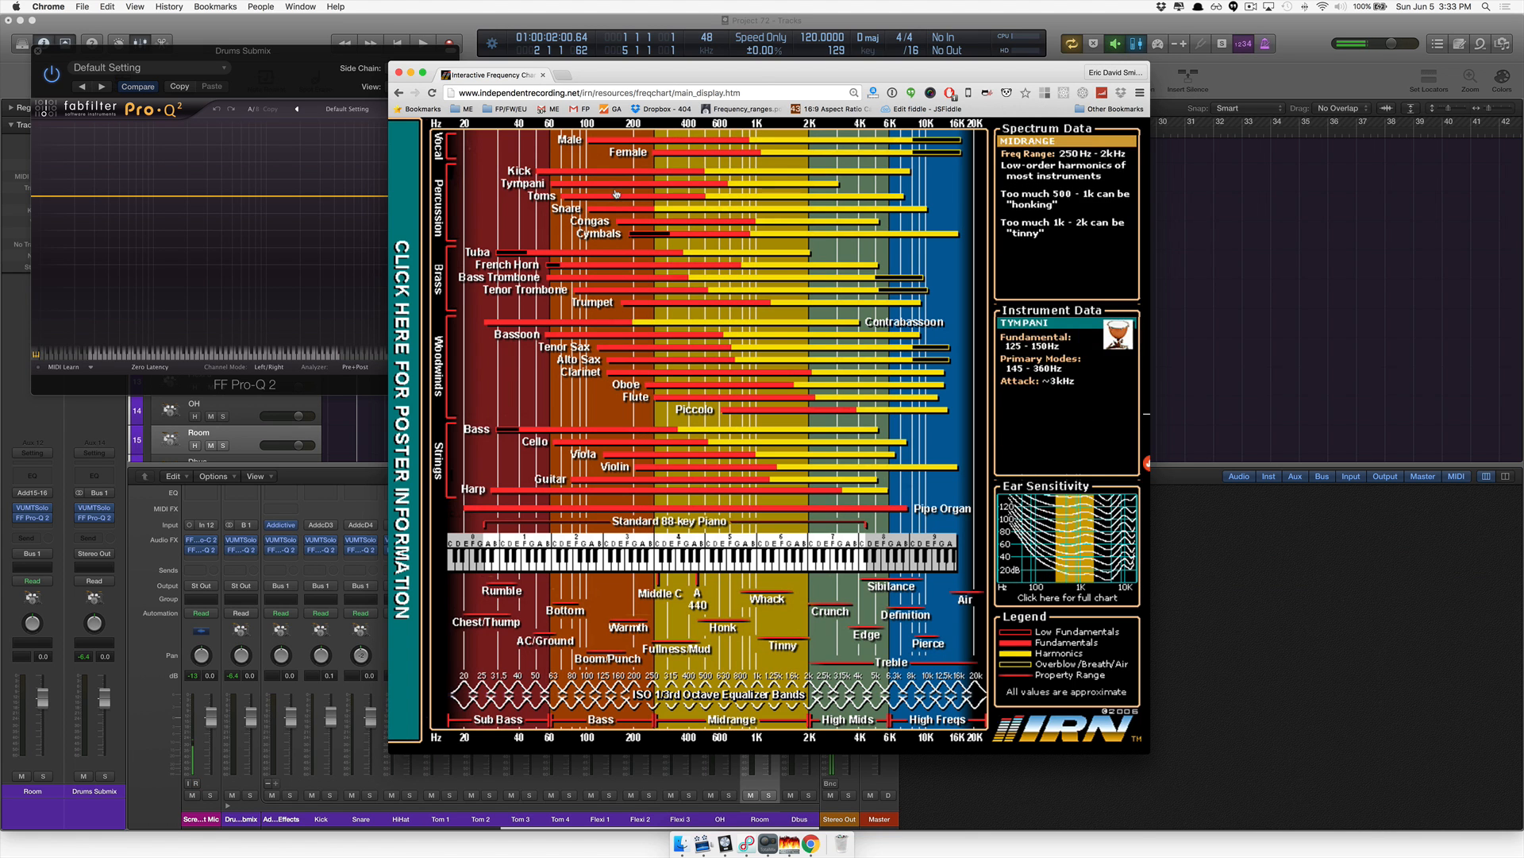
left_click(410, 73)
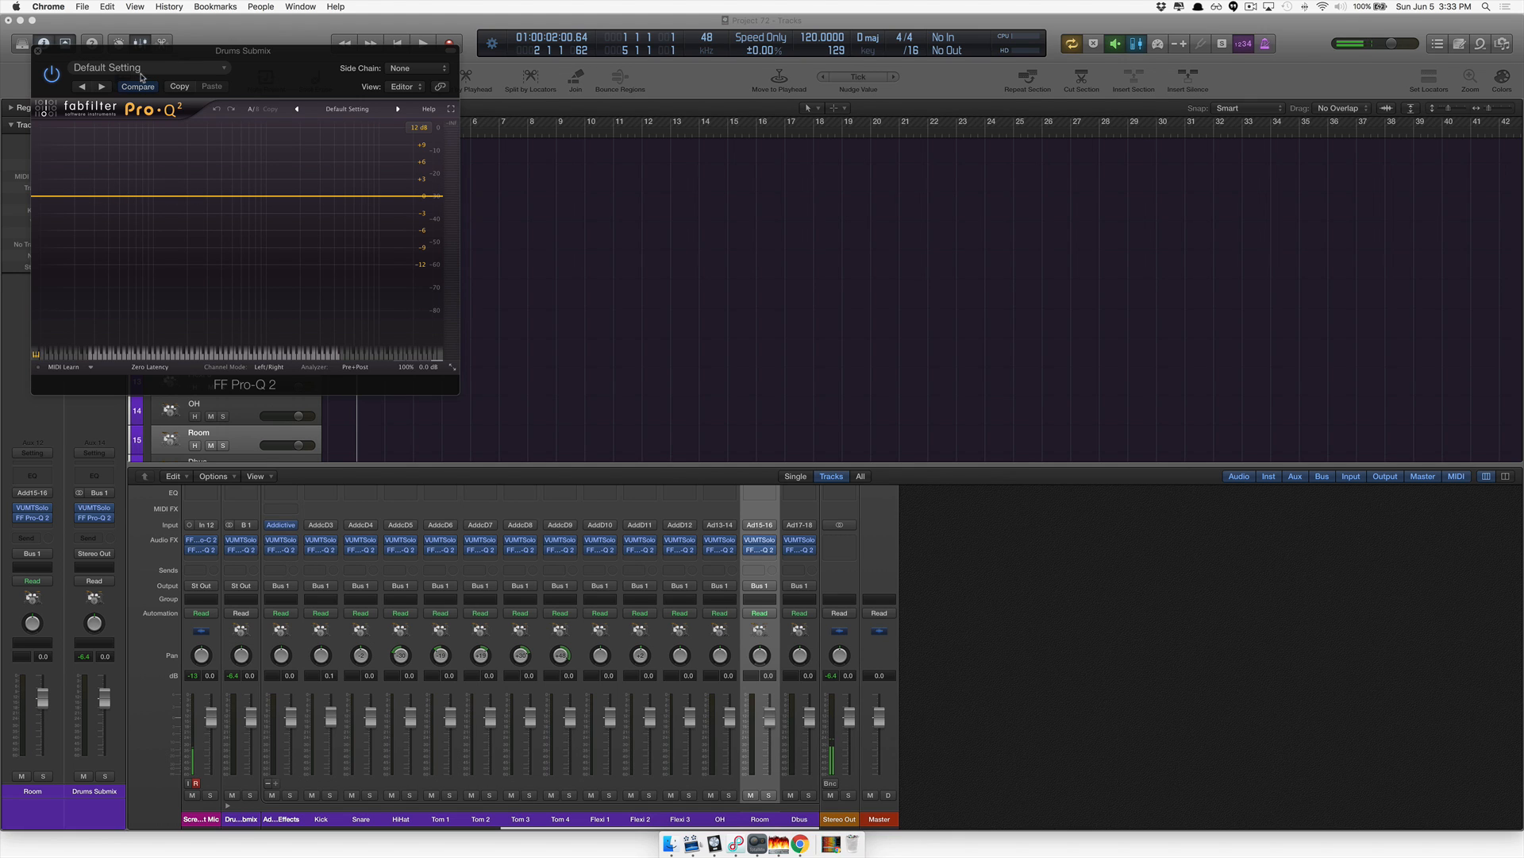
Open the Kick channel's FF Pro-Q 2, close the Drums Submix equalizer, and move the Kick window clear of the track headers.
left_click_drag(184, 53, 756, 192)
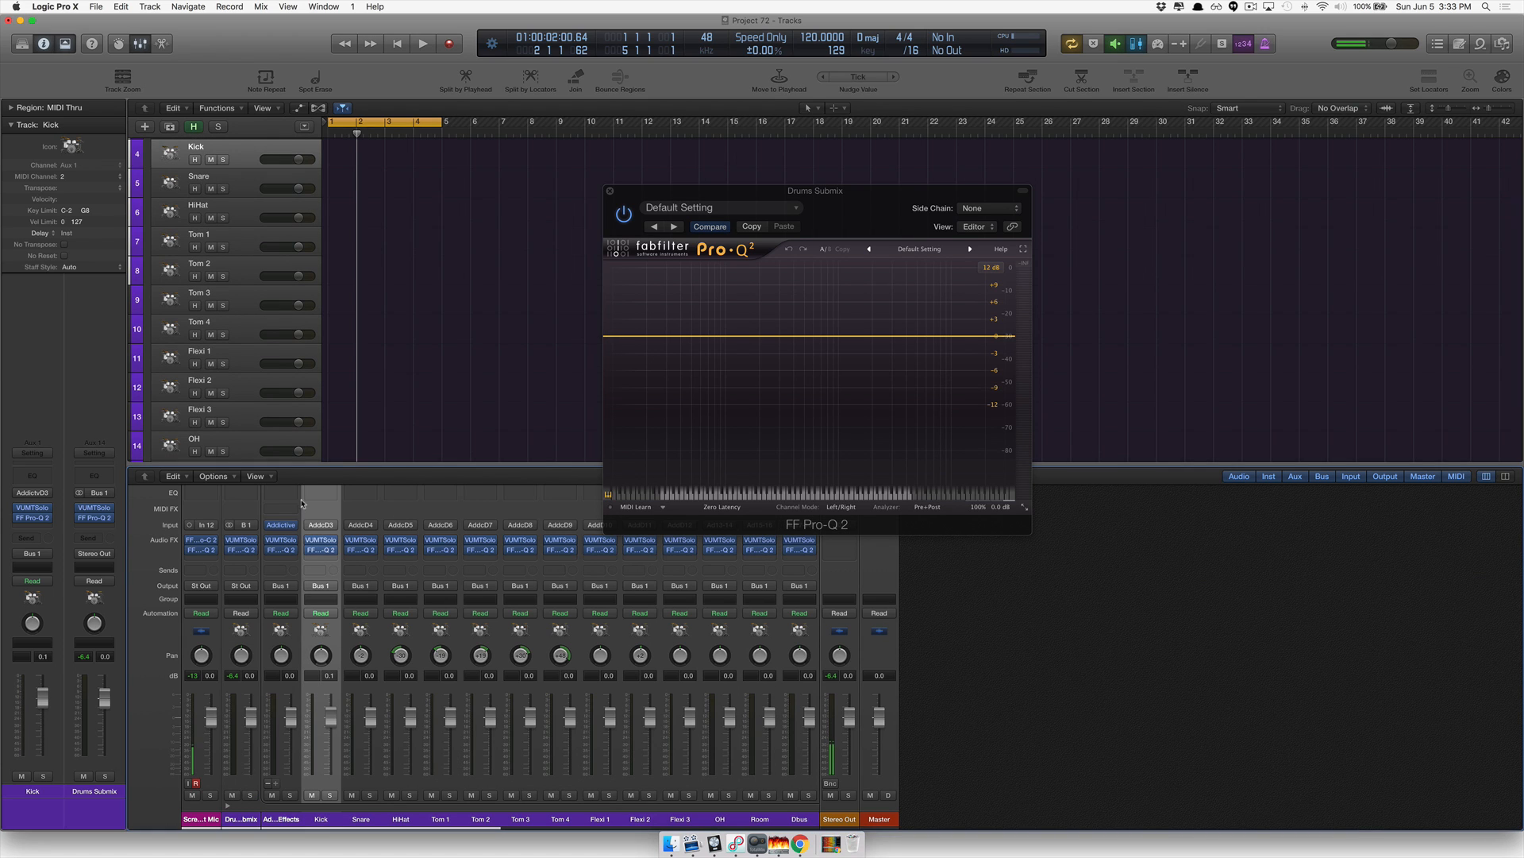
left_click(323, 549)
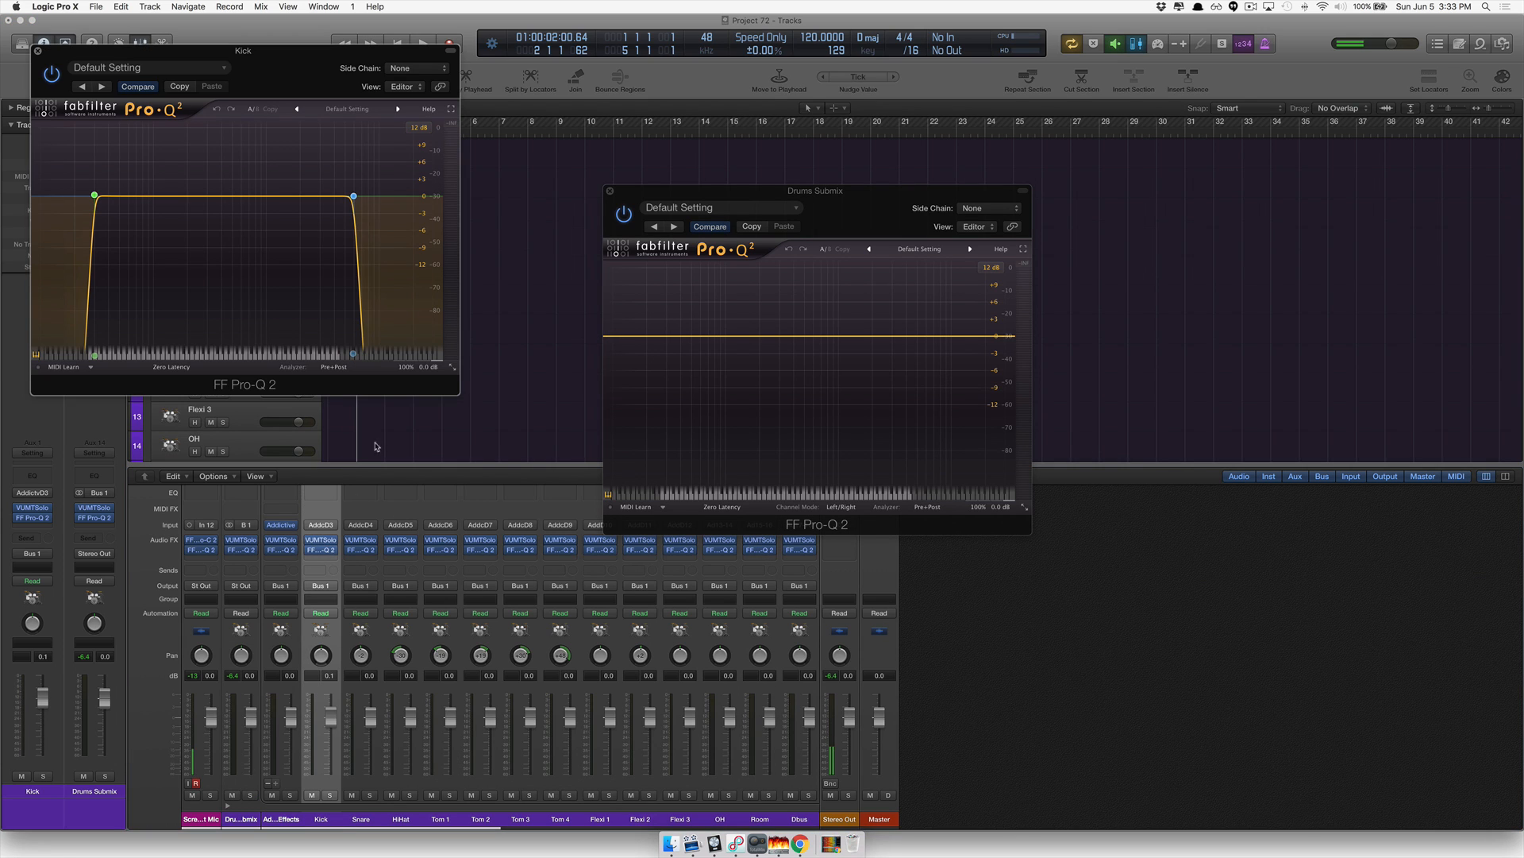
left_click(609, 191)
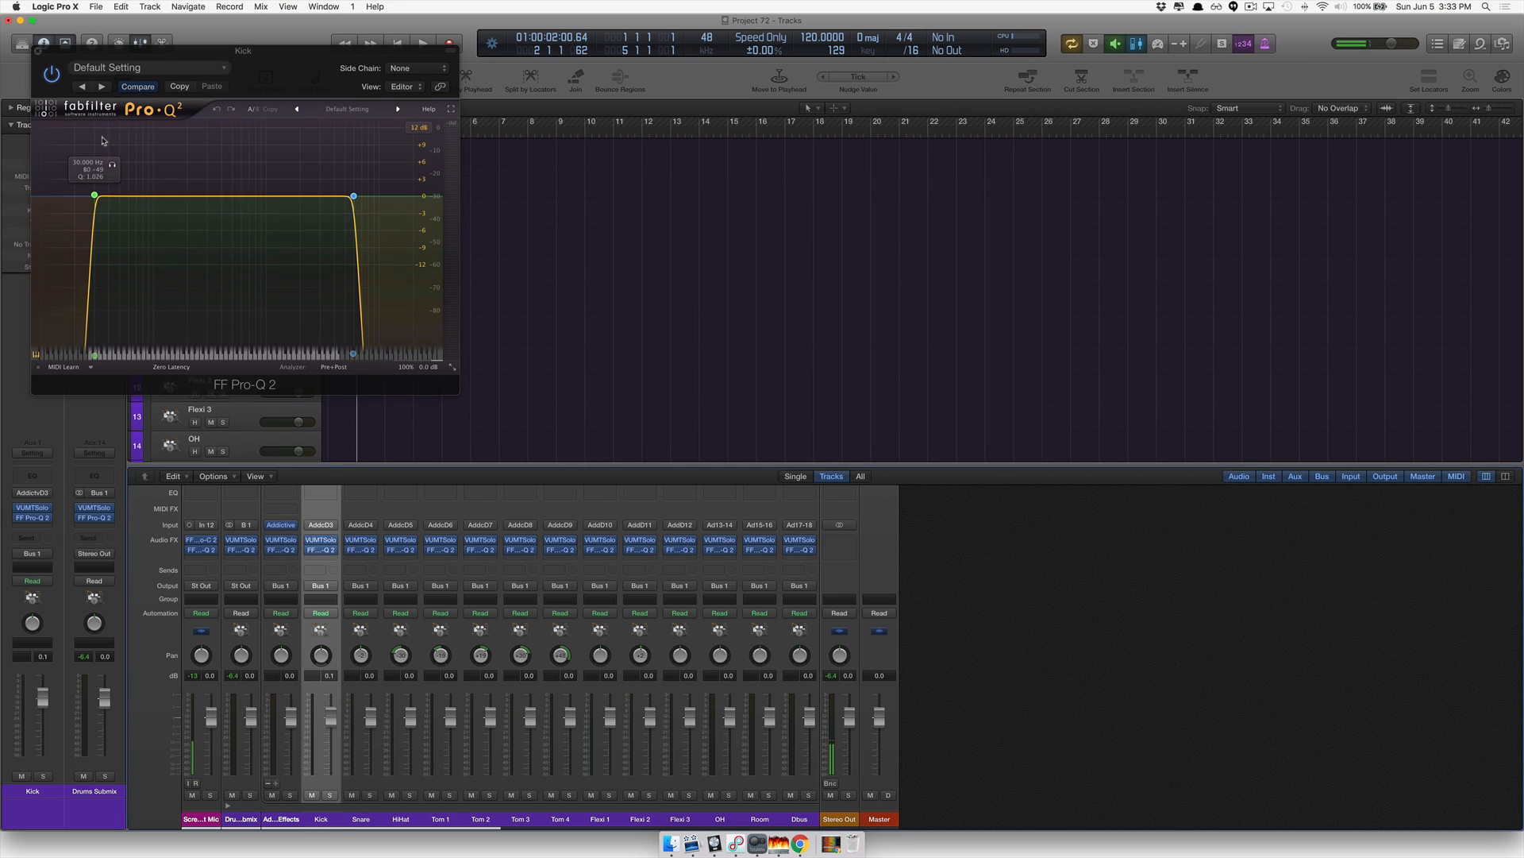
left_click_drag(127, 61, 596, 154)
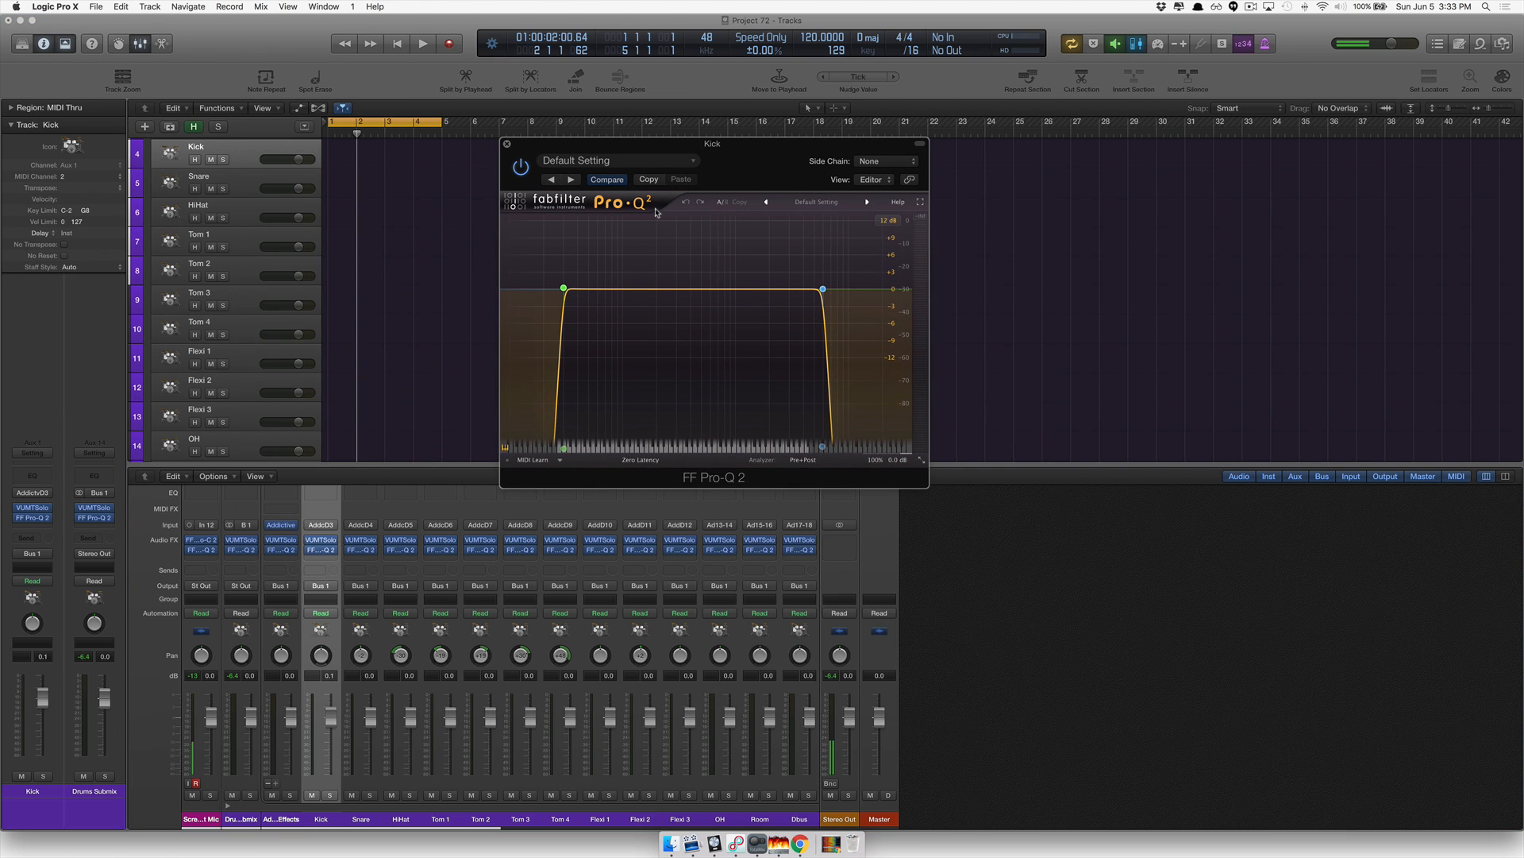
Audition the low cut band on its own in the Kick equalizer.
mouse_move(574, 295)
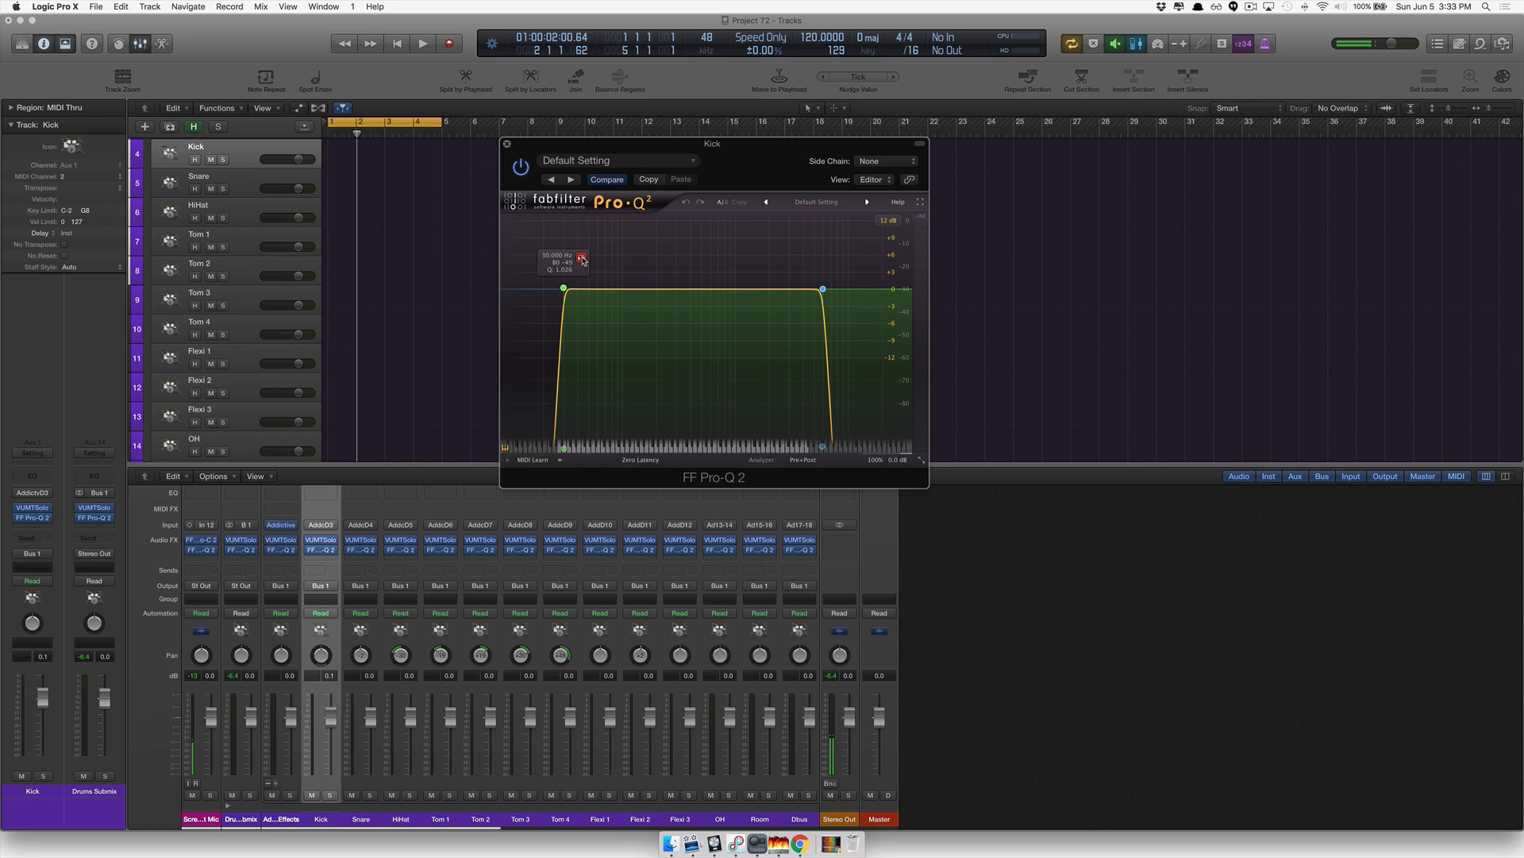
left_click(583, 260)
left_click(583, 260)
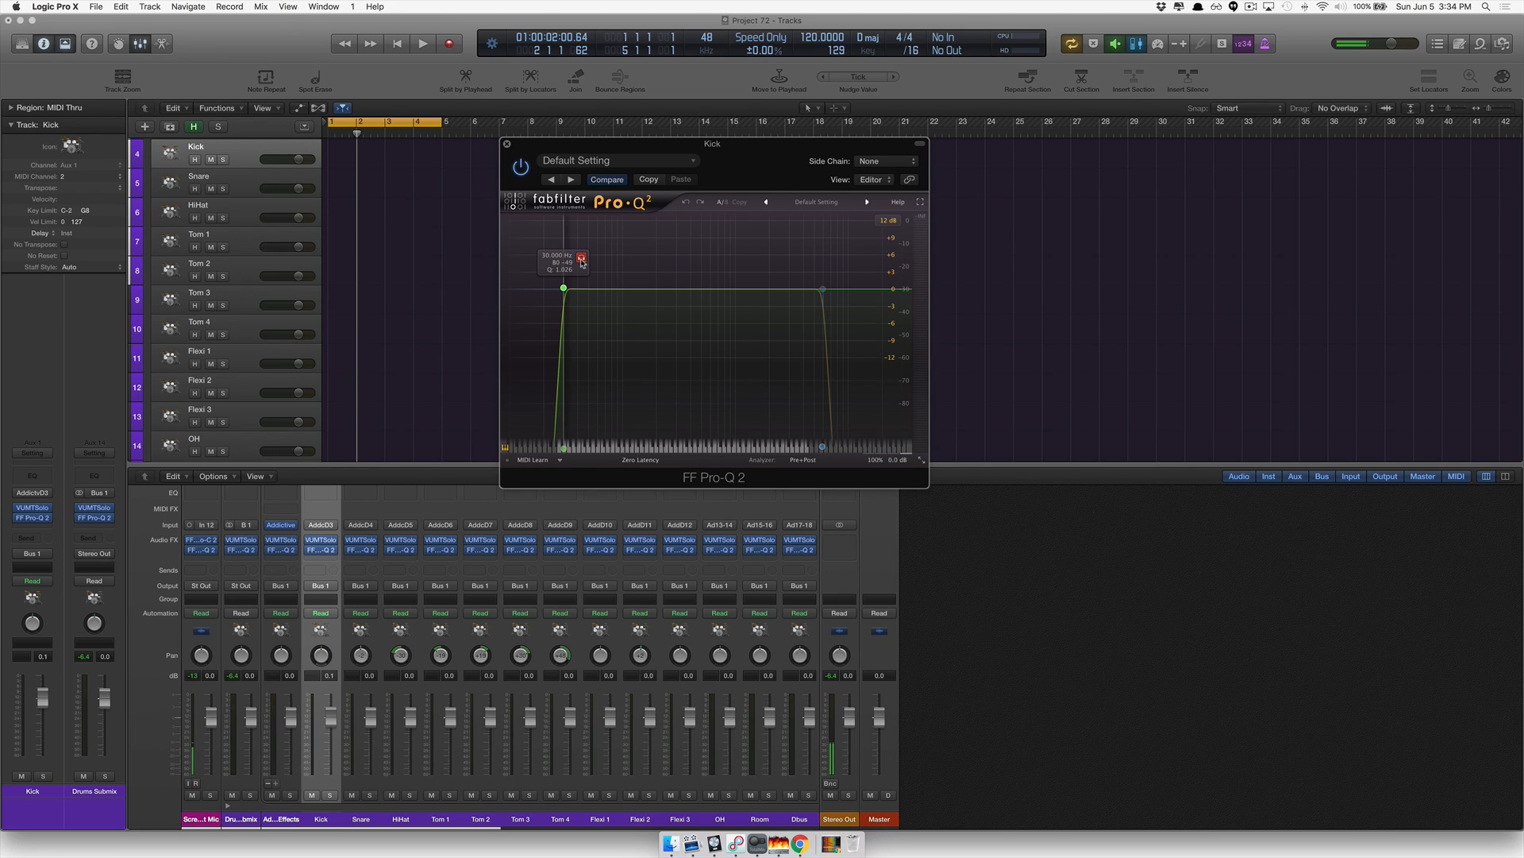
left_click(582, 259)
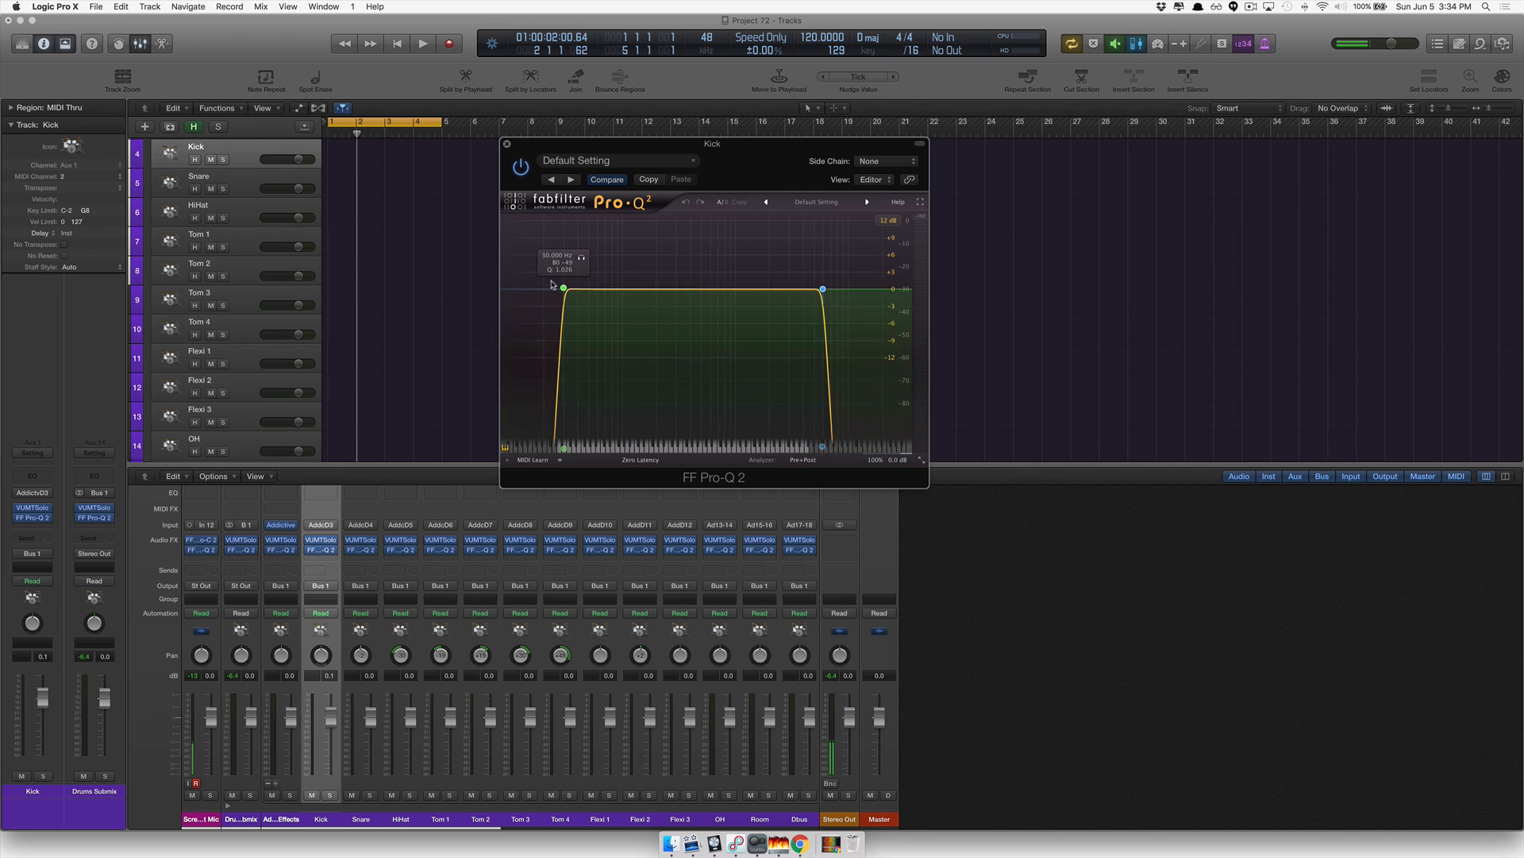
Show the filter slope options for the Kick equalizer's low cut band and leave the slope as it is.
left_click(564, 287)
left_click(539, 418)
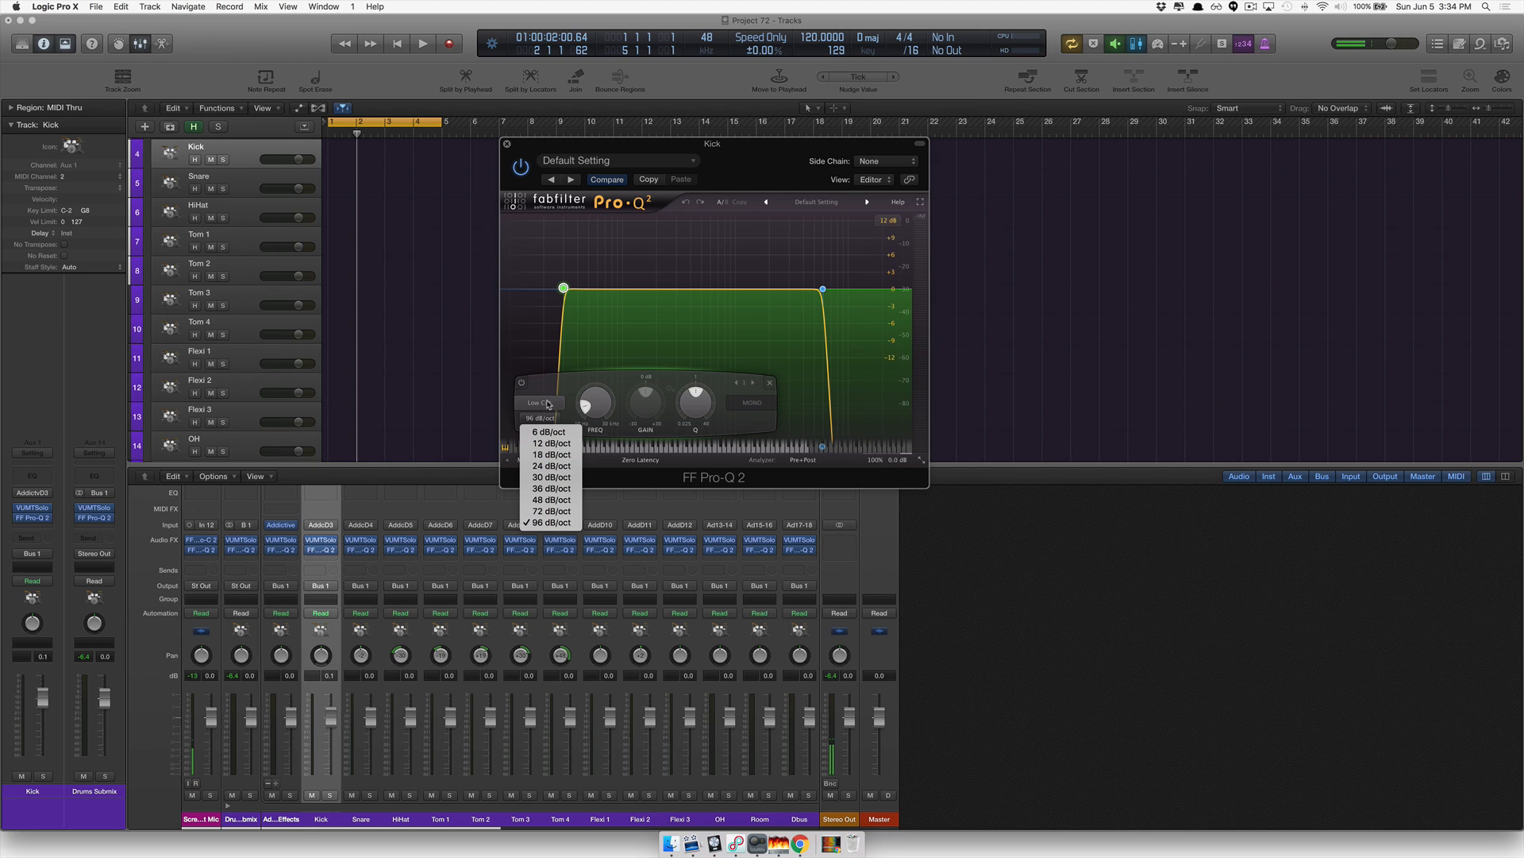
left_click(558, 268)
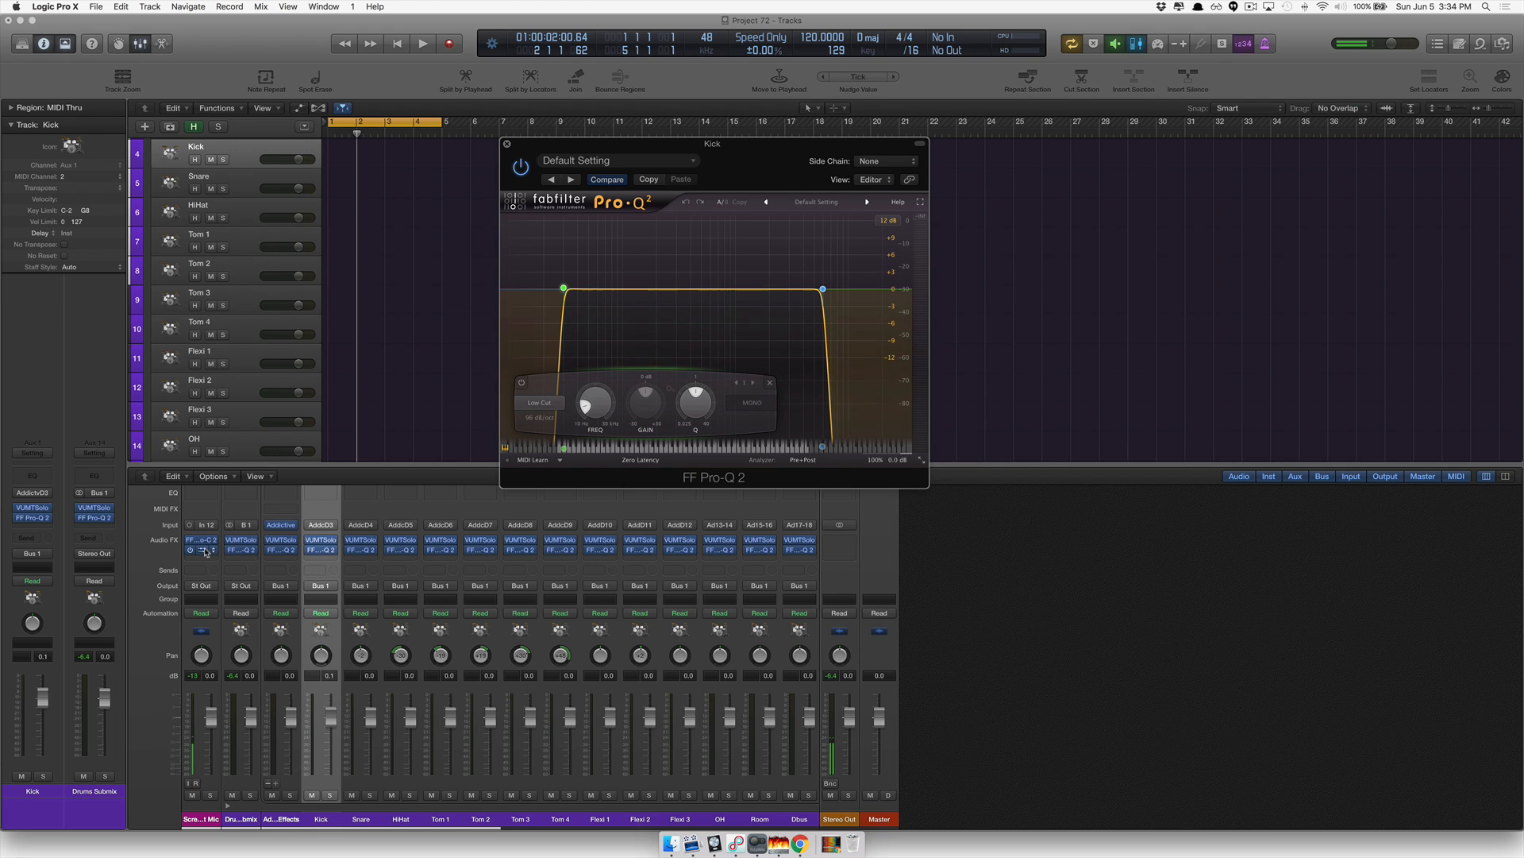
Collapse and re-expand the Drums Submix stack, bypass FF Pro-Q 2 across the selected drum channels, and close the Kick equalizer.
scroll(198, 172, "up", 1)
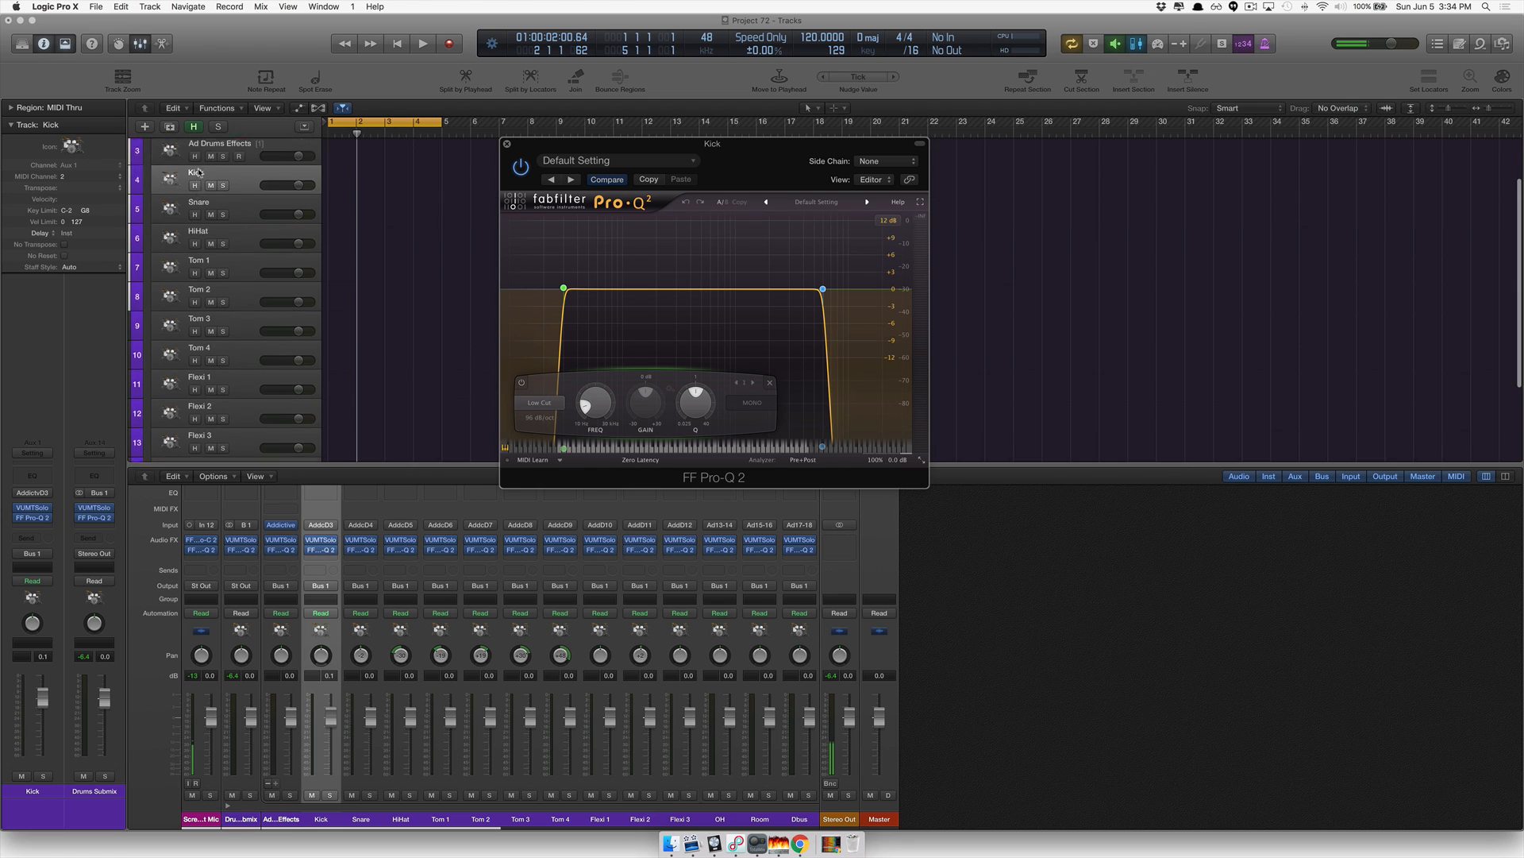
scroll(198, 172, "up", 2)
left_click(154, 182)
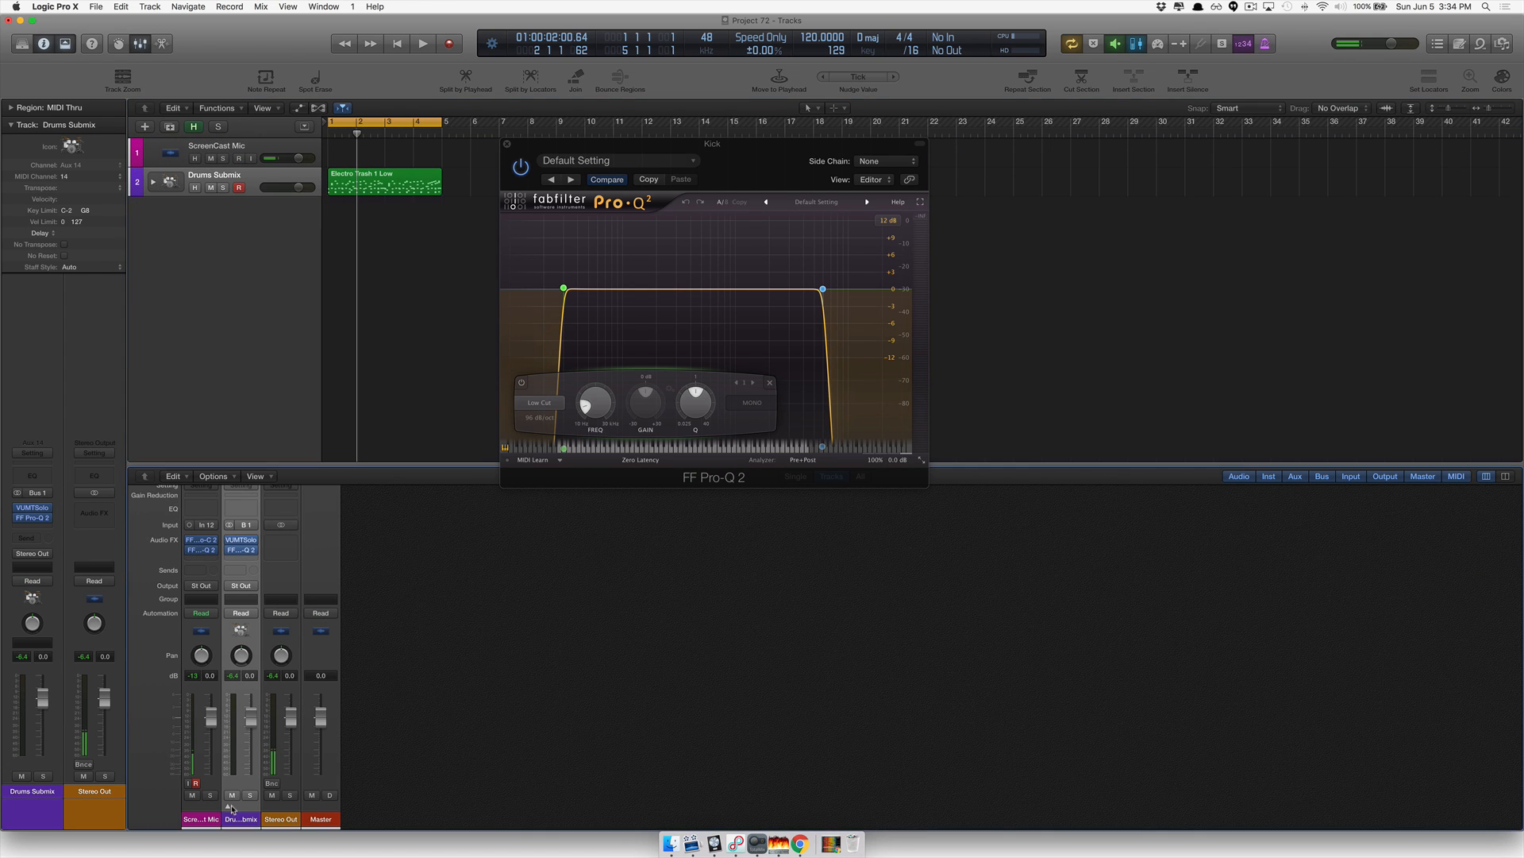
left_click(228, 805)
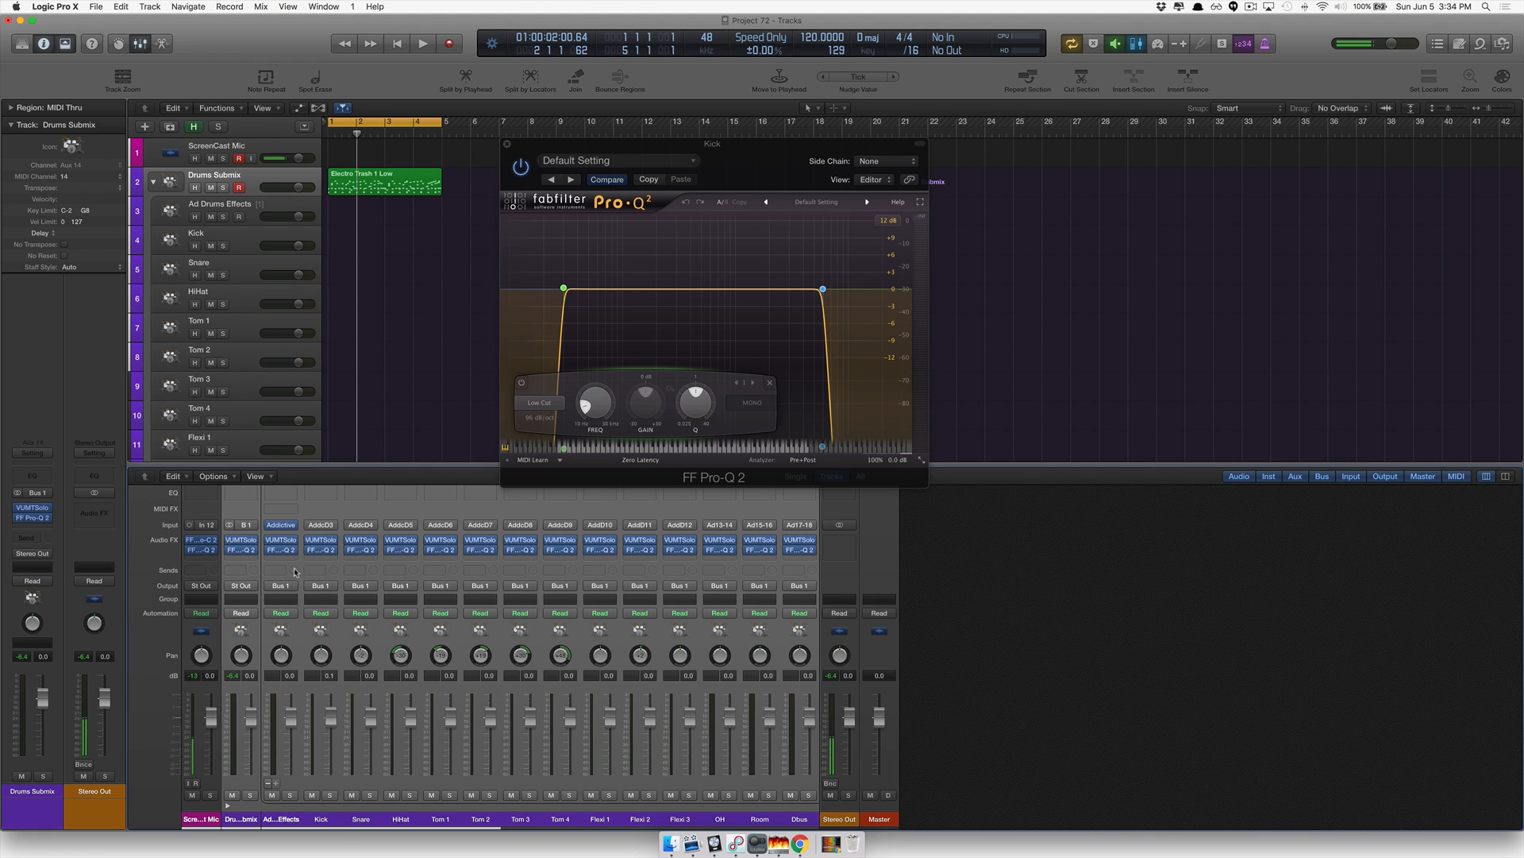
left_click(231, 551)
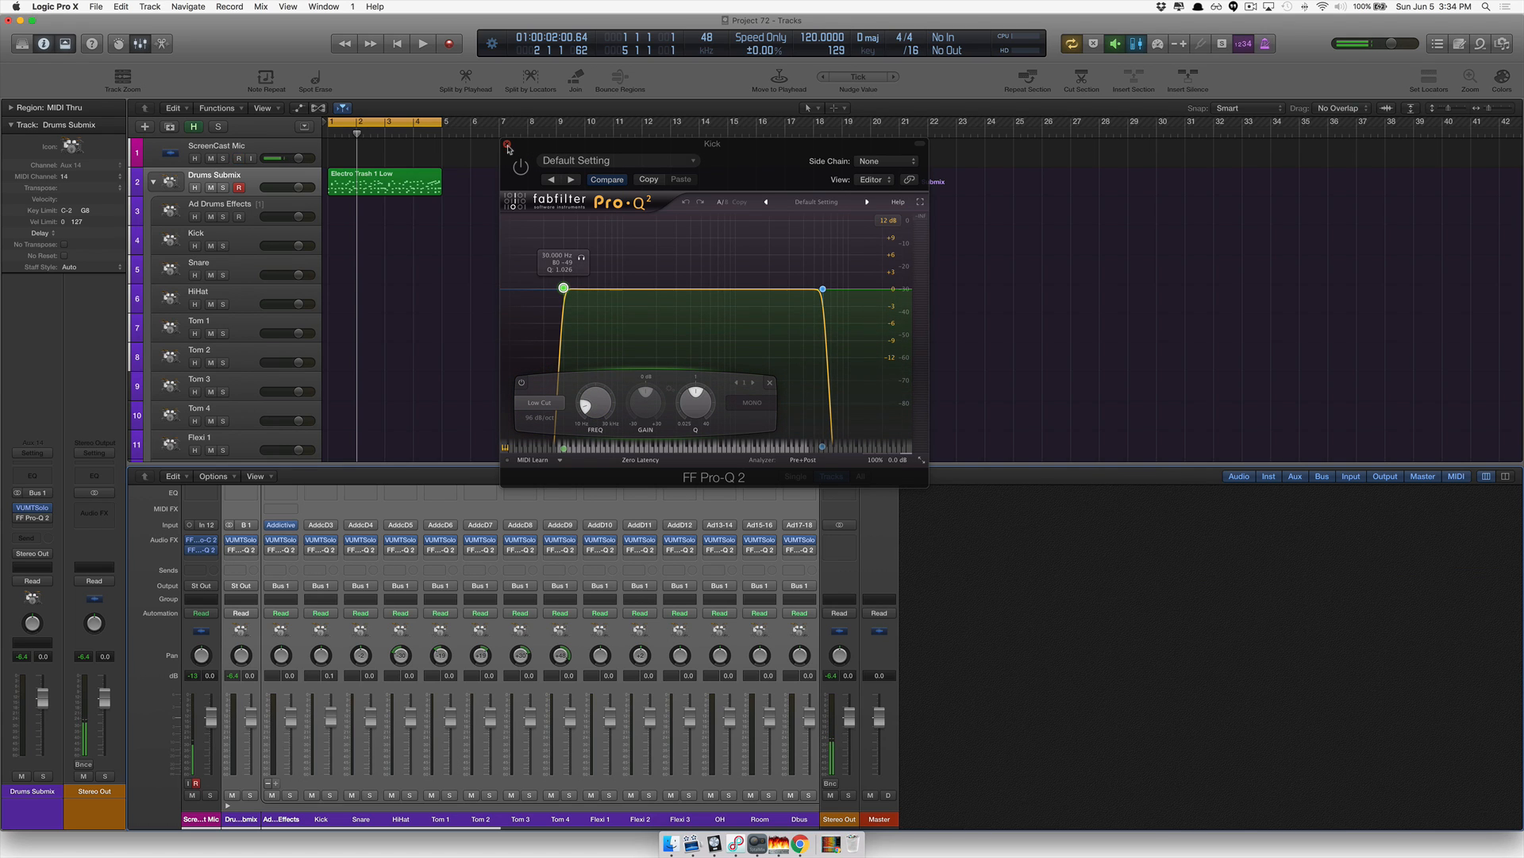
left_click(507, 144)
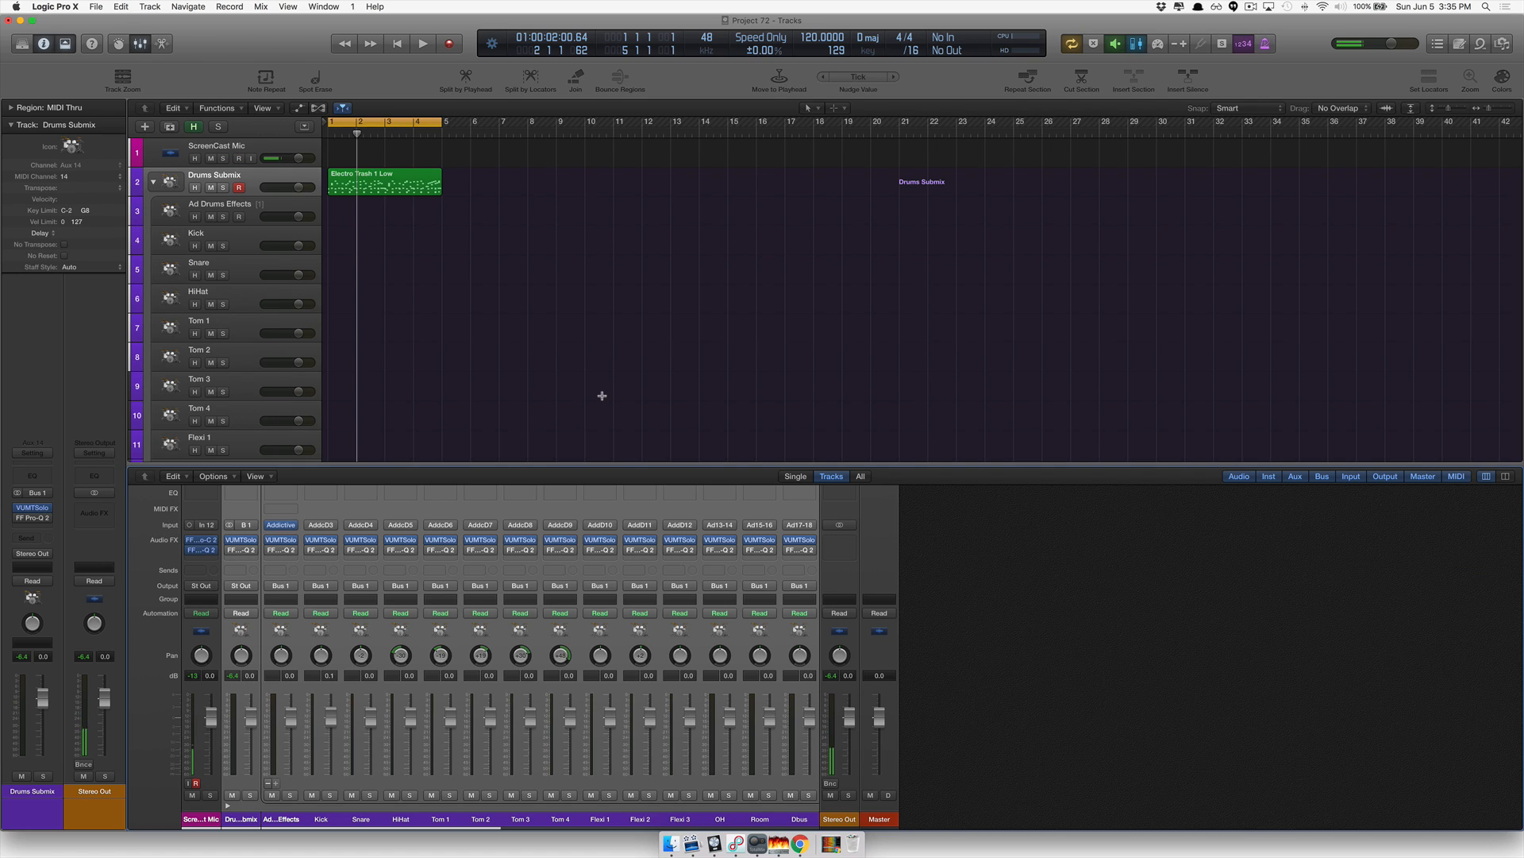
Play the drum loop with the equalizers bypassed, and stop playback.
key("space")
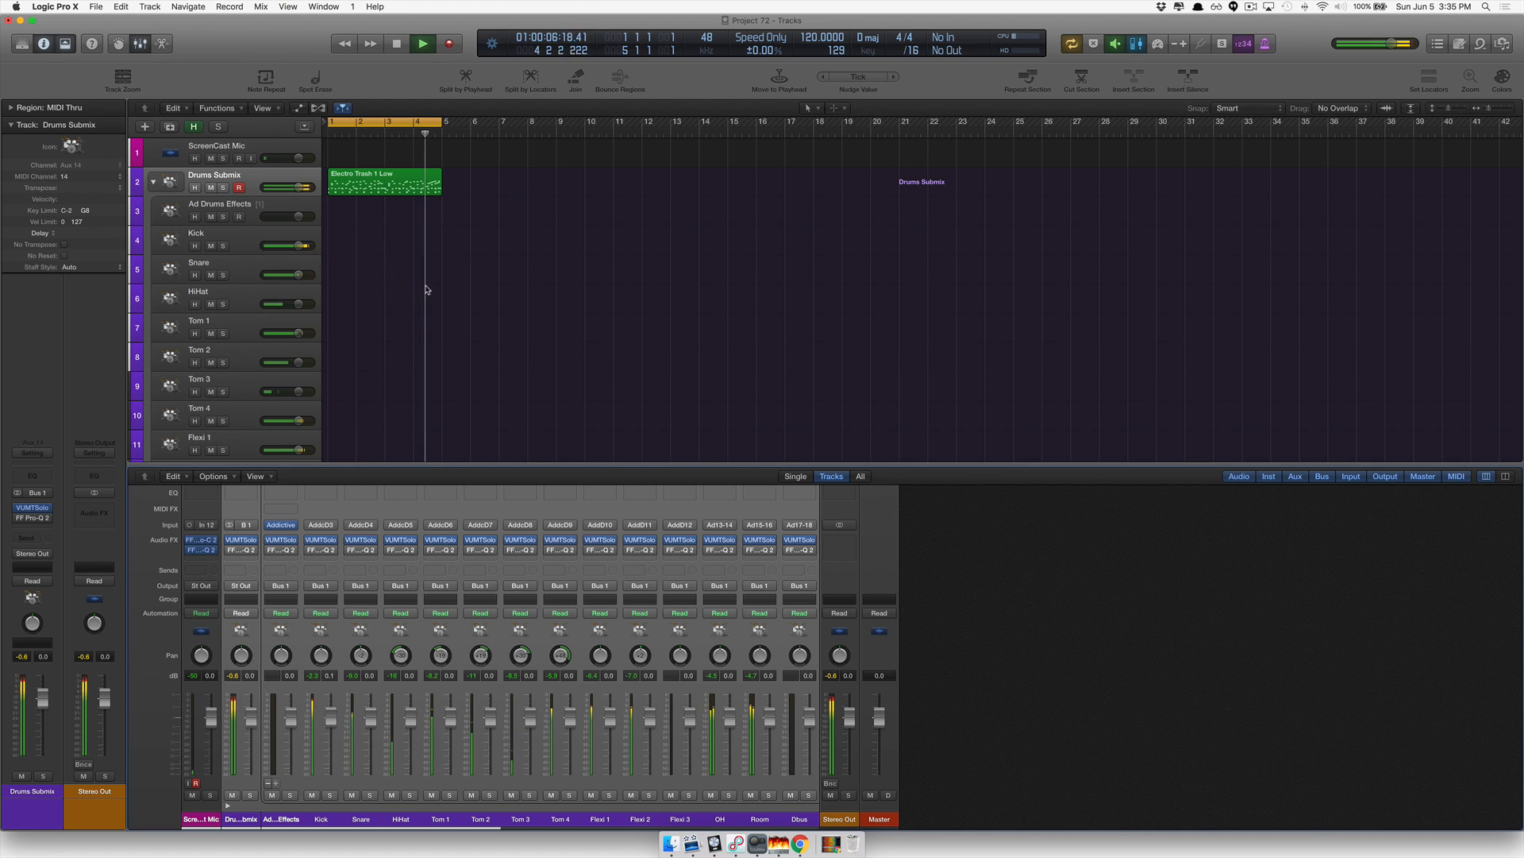
key("space")
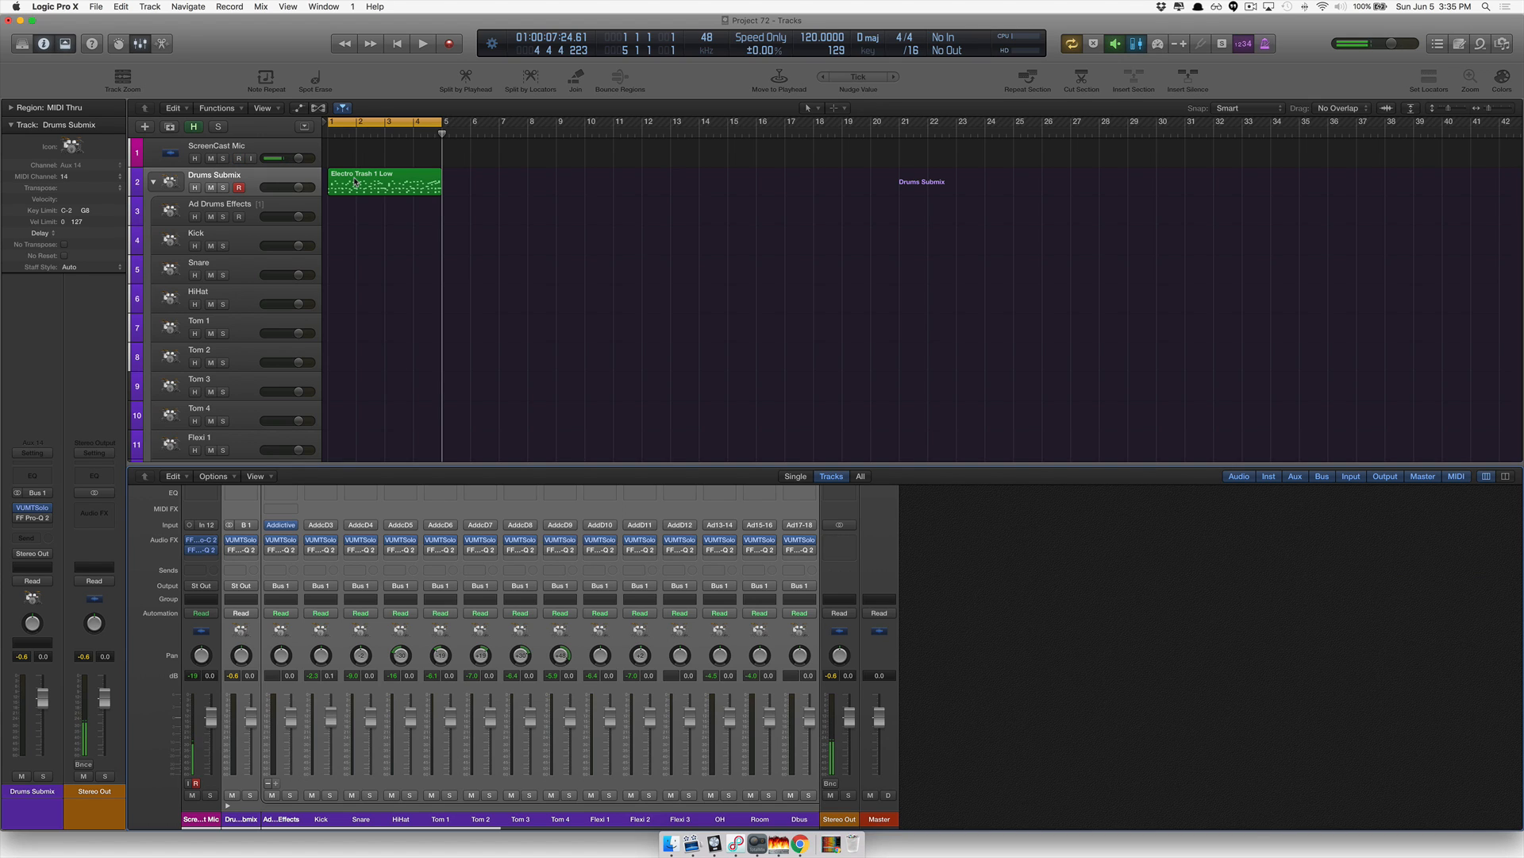
Switch to Chrome and examine the frequency chart's spectrum bands and the instrument ranges, especially the low end around the kick.
left_click(831, 841)
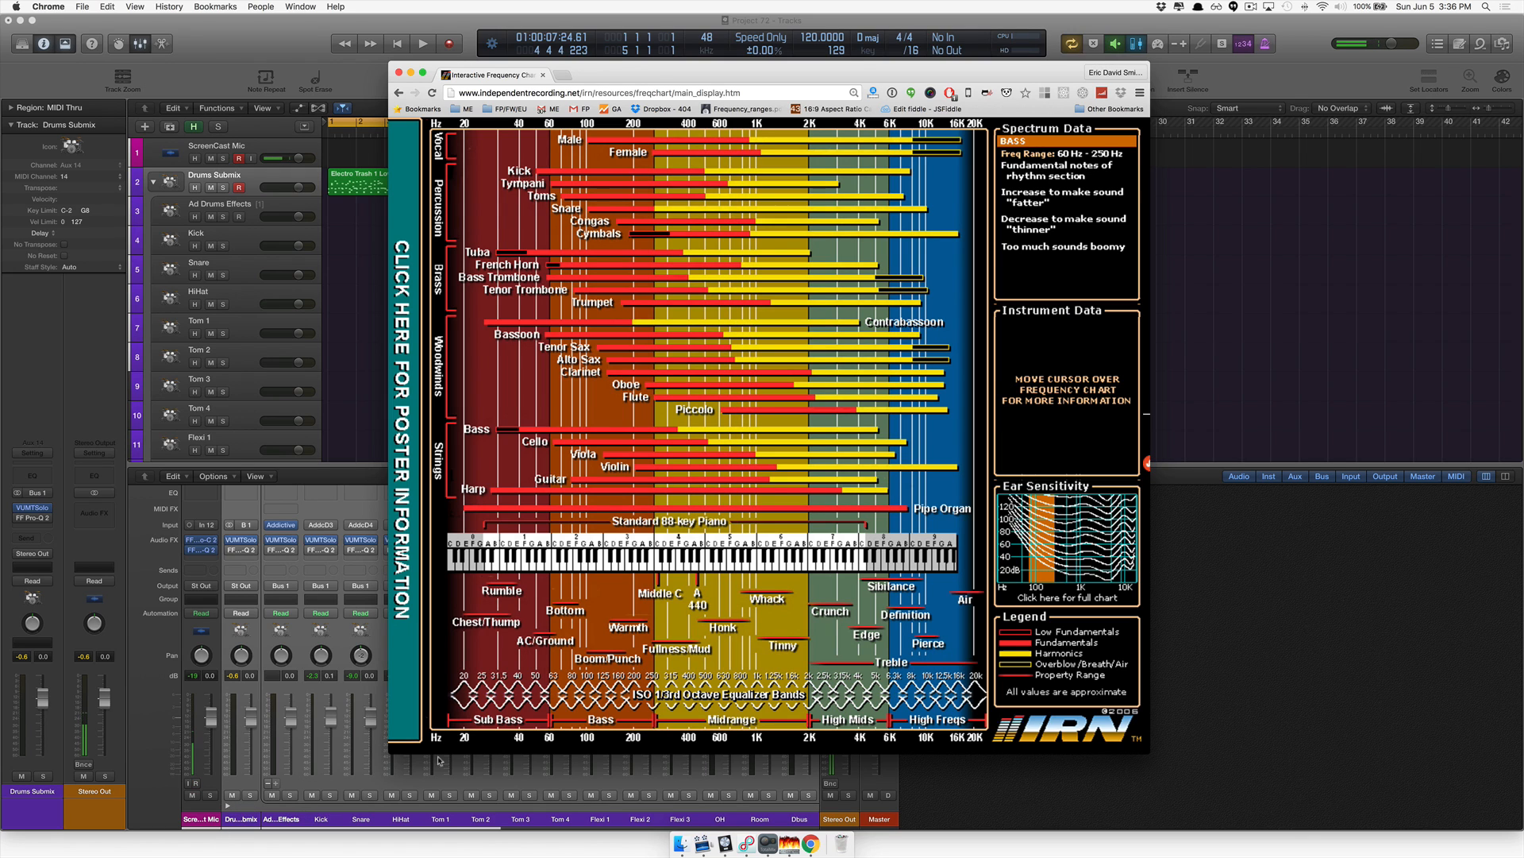
mouse_move(631, 514)
mouse_move(740, 481)
left_click(411, 73)
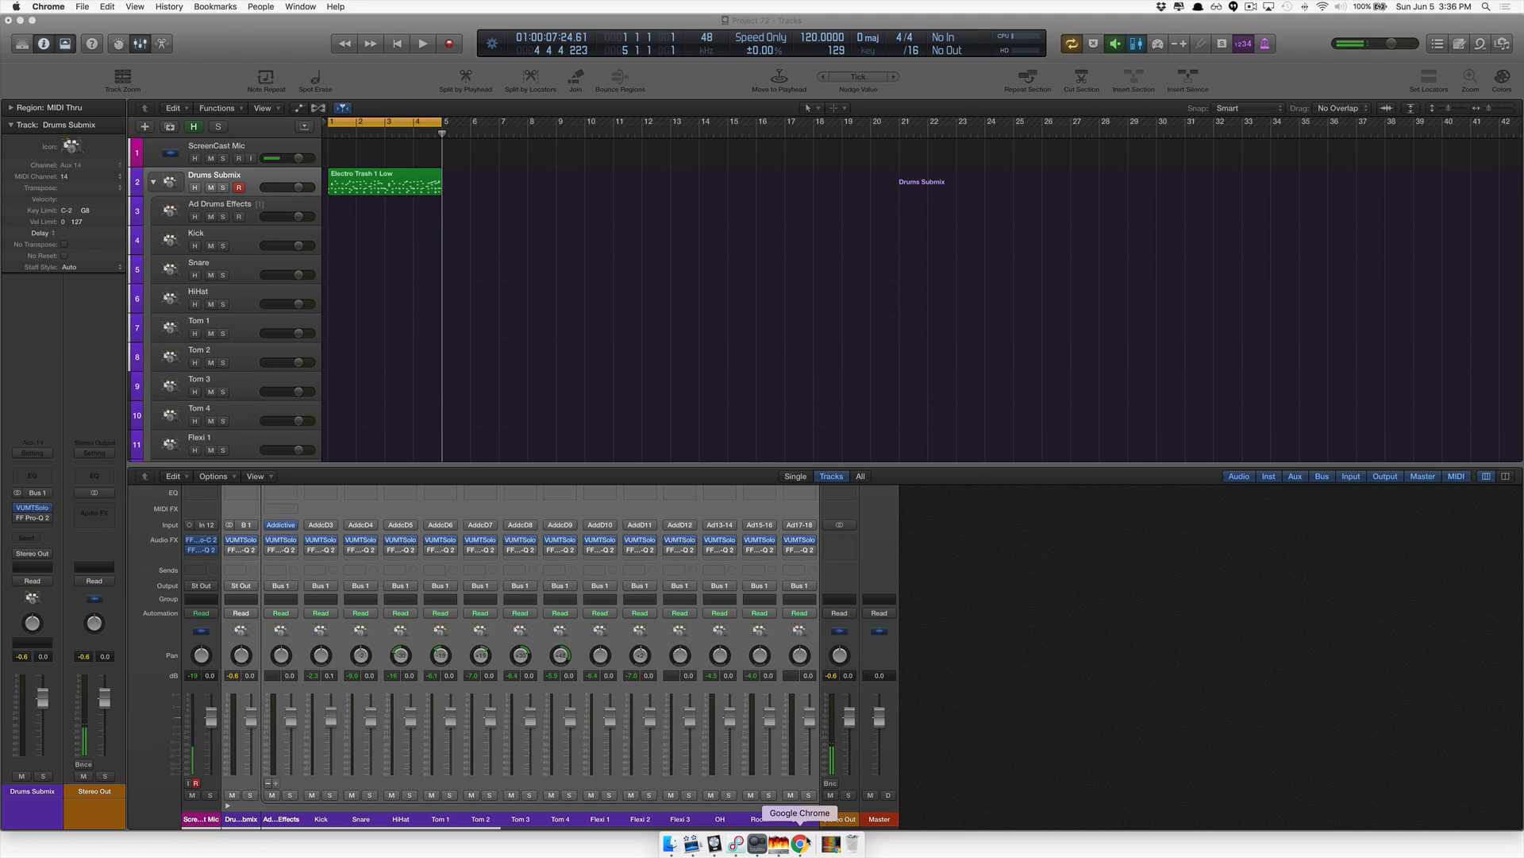
left_click(830, 843)
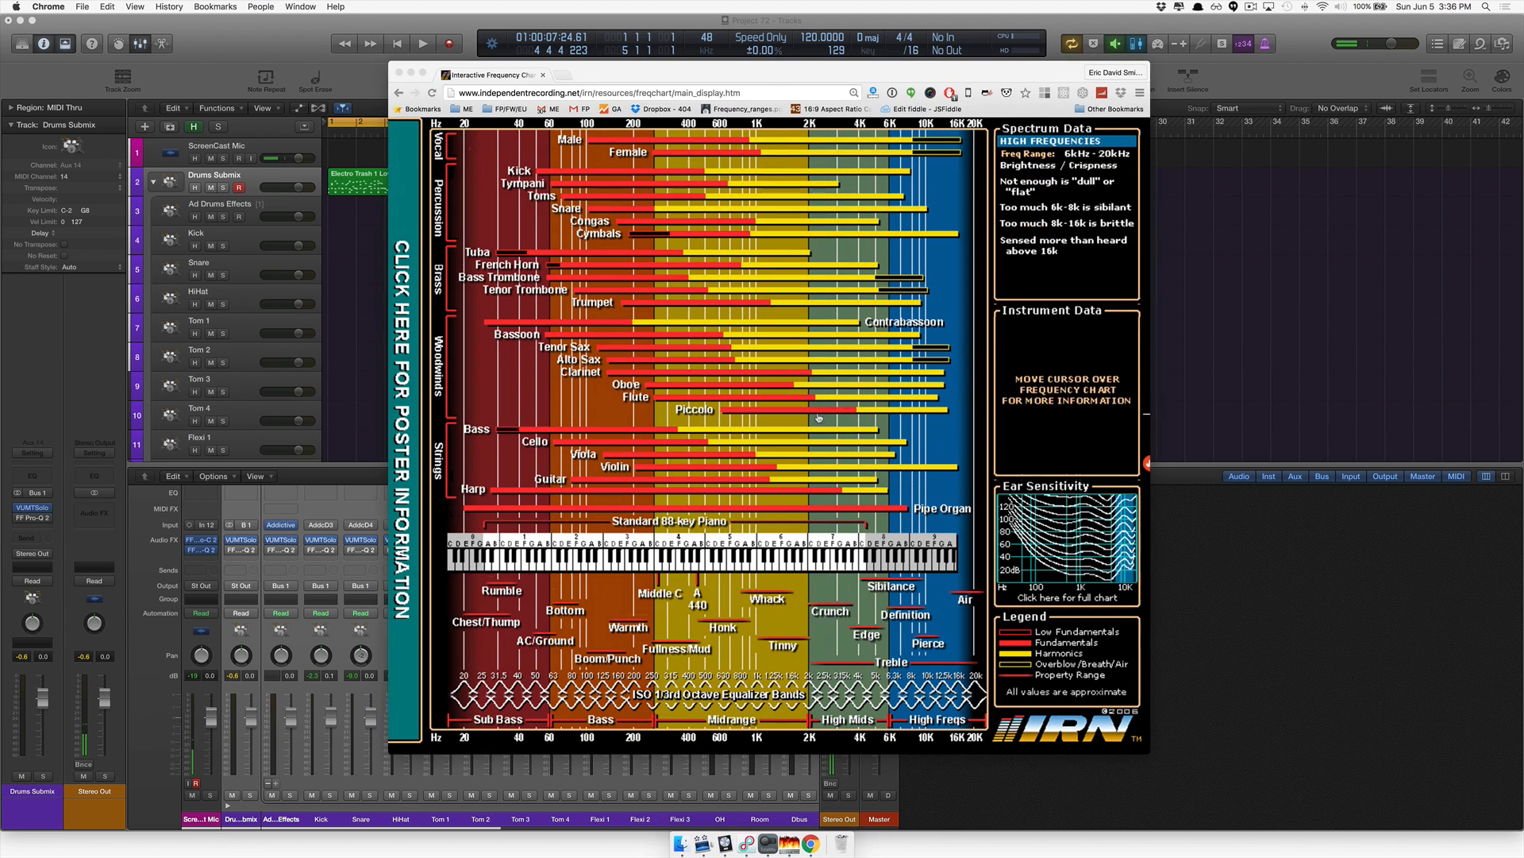
mouse_move(551, 174)
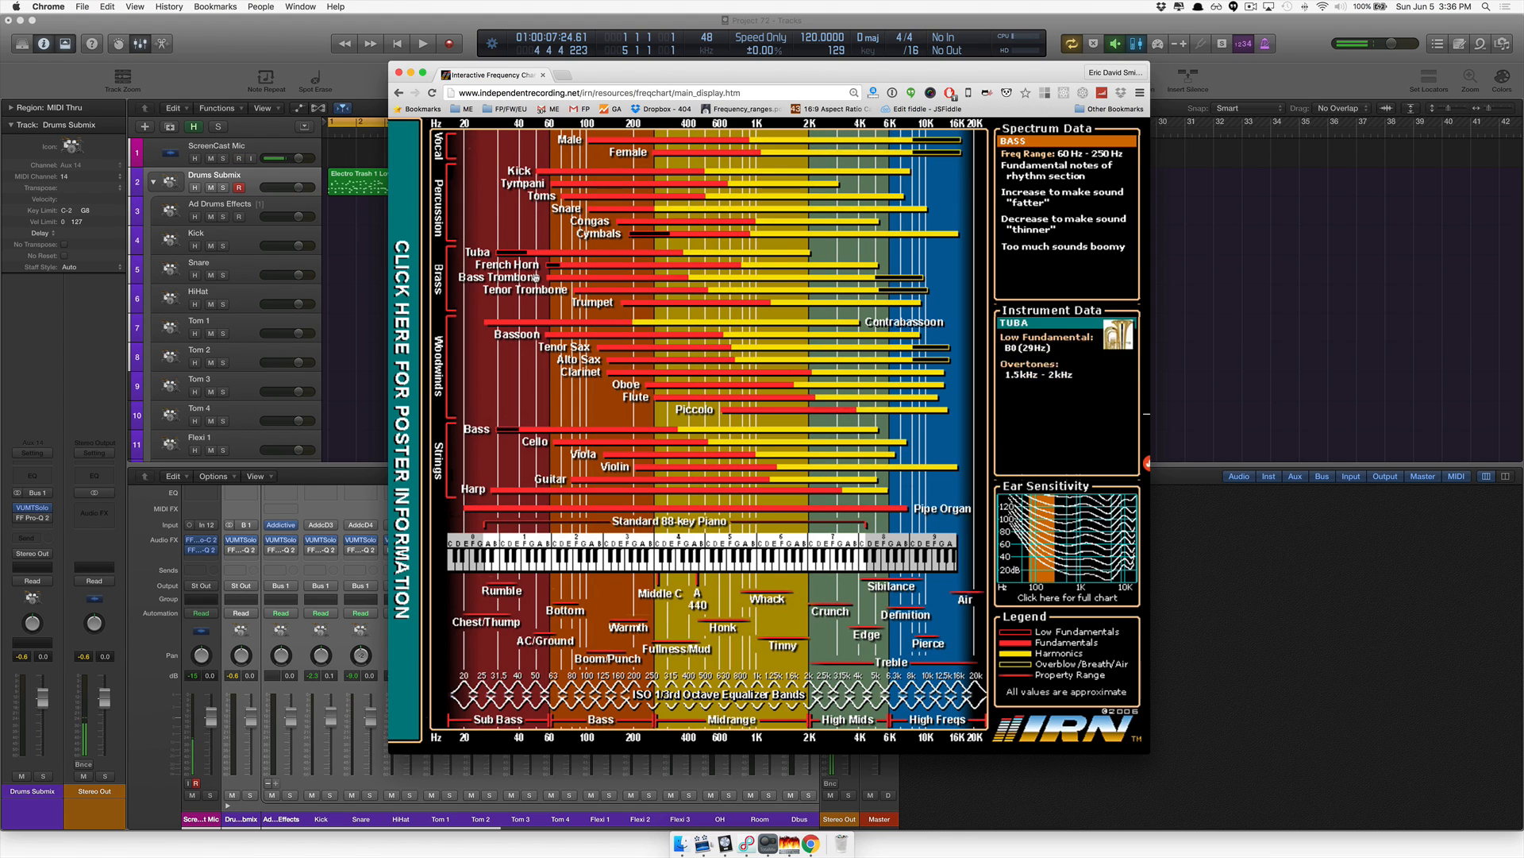
mouse_move(535, 575)
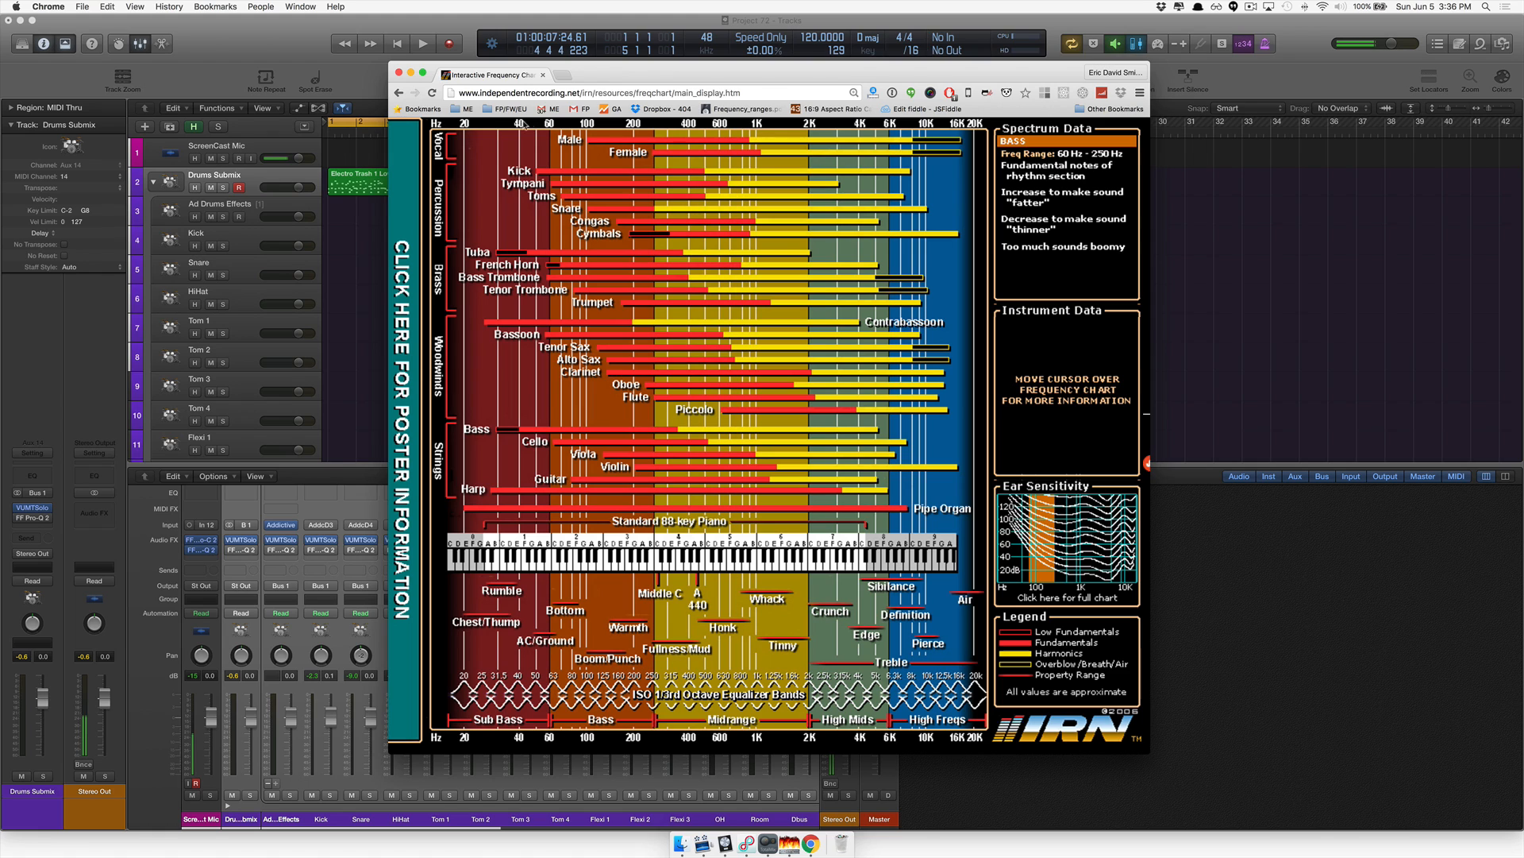
Switch back to Logic Pro X and open the Kick channel's FF Pro-Q 2, leaving the Snare equalizer closed.
mouse_move(537, 173)
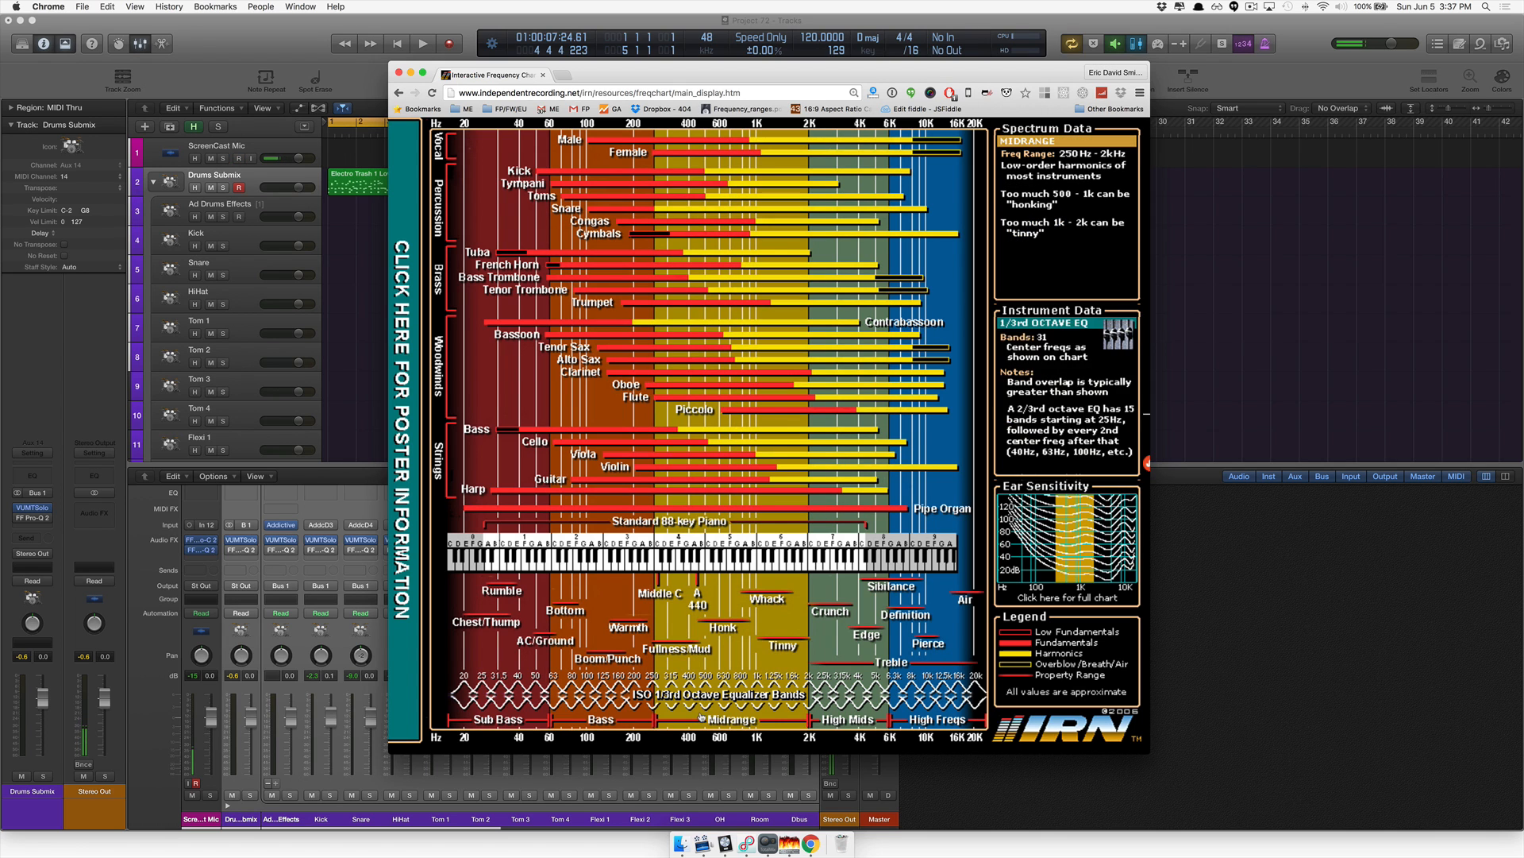
left_click(725, 846)
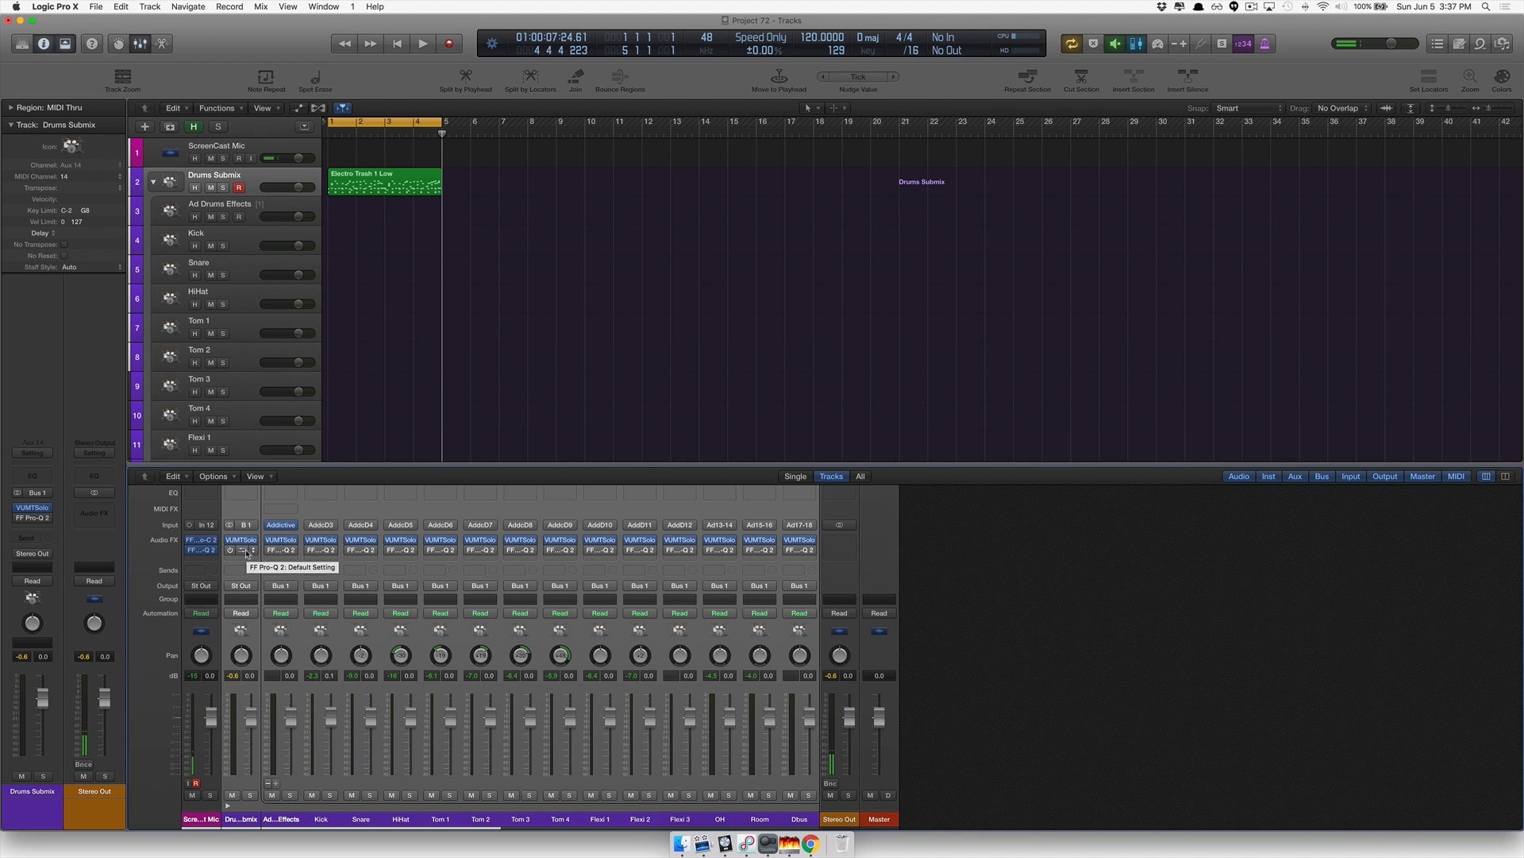
left_click(322, 552)
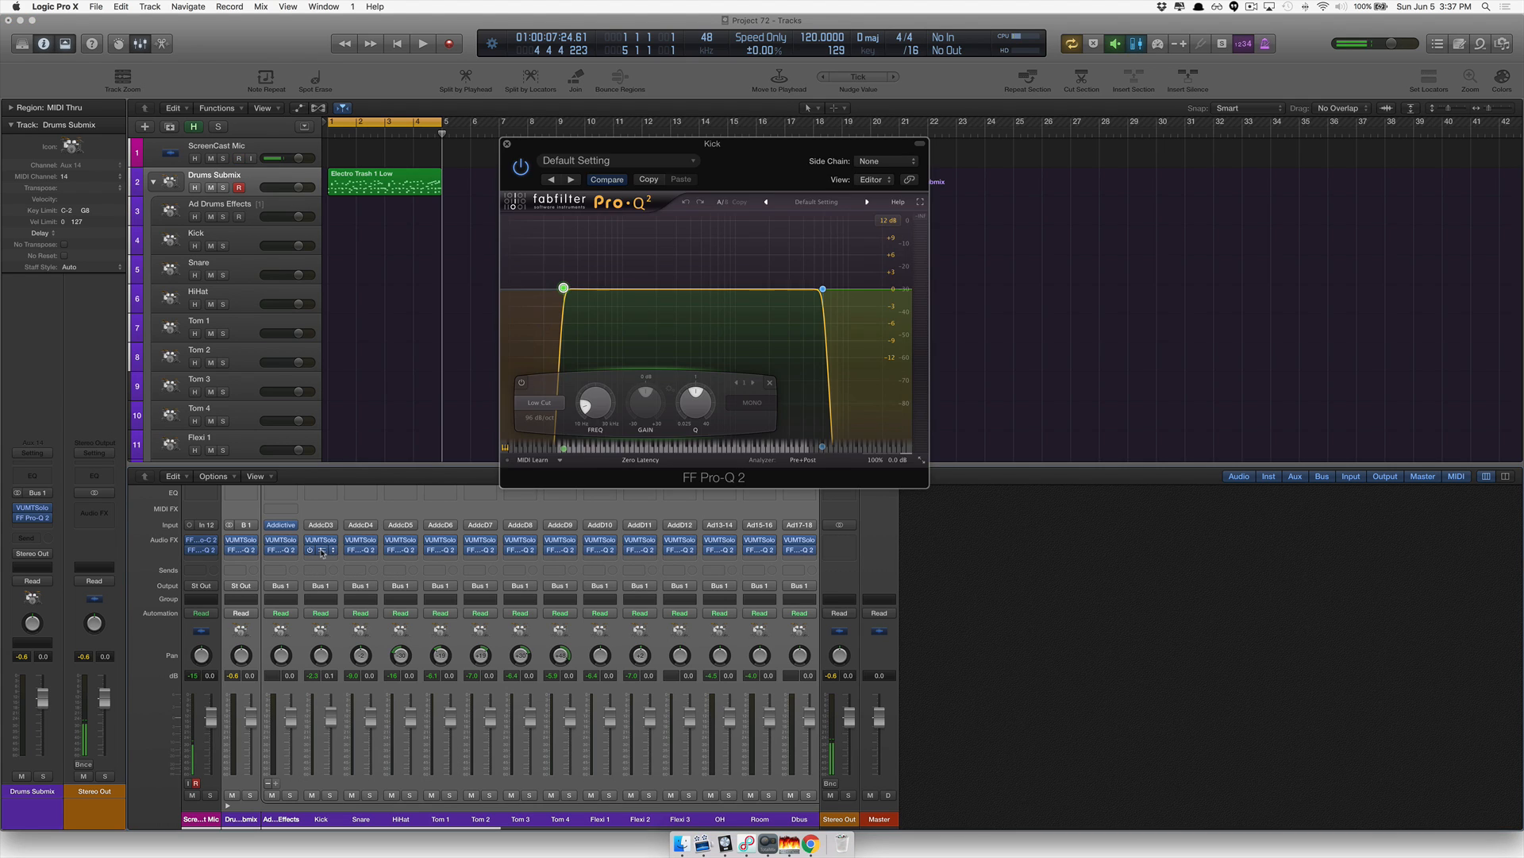
left_click(321, 551)
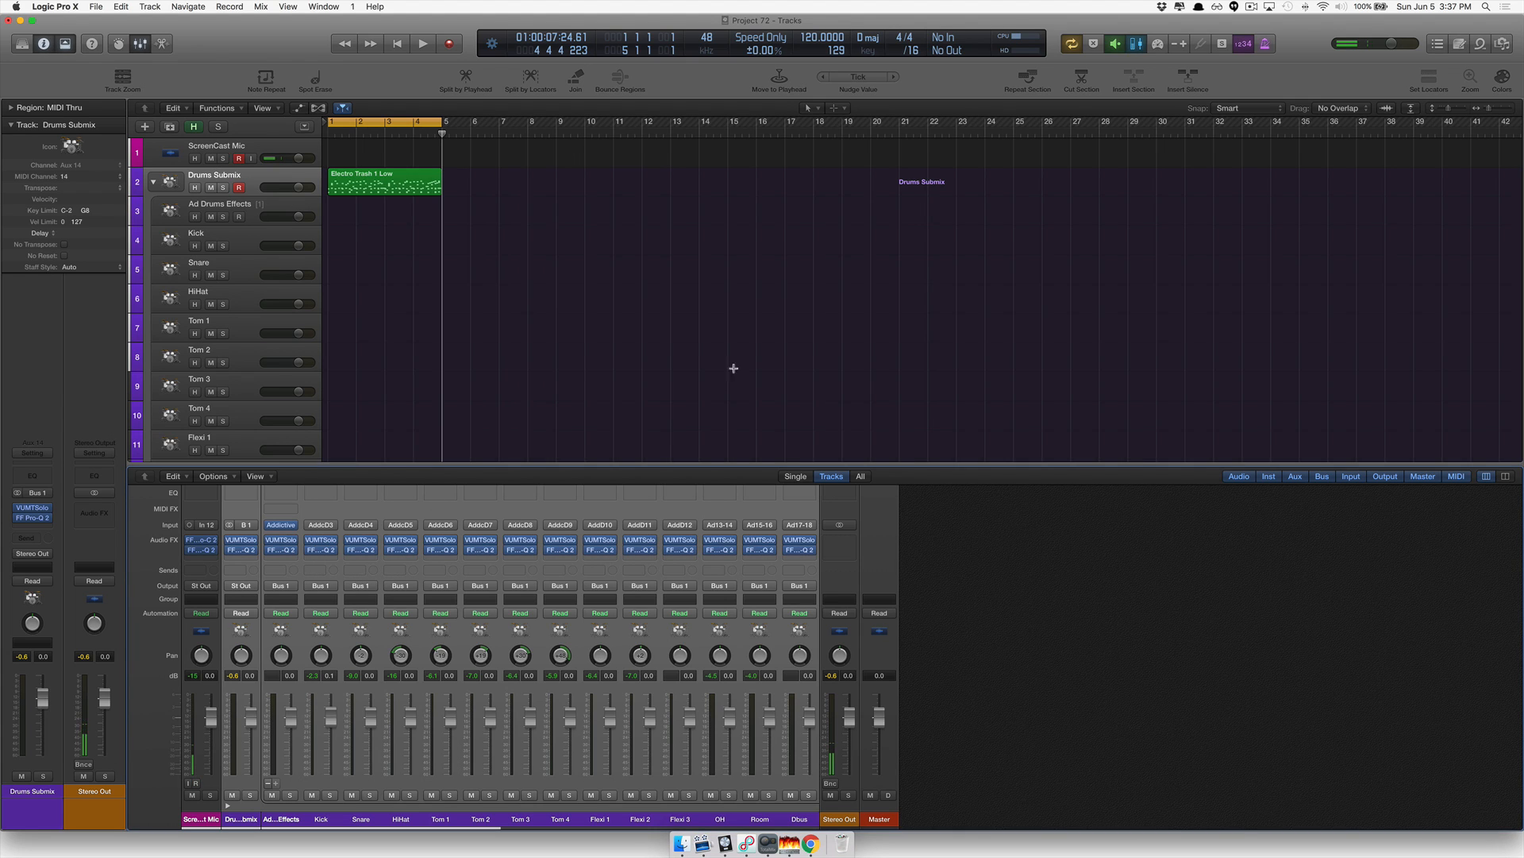
left_click(361, 552)
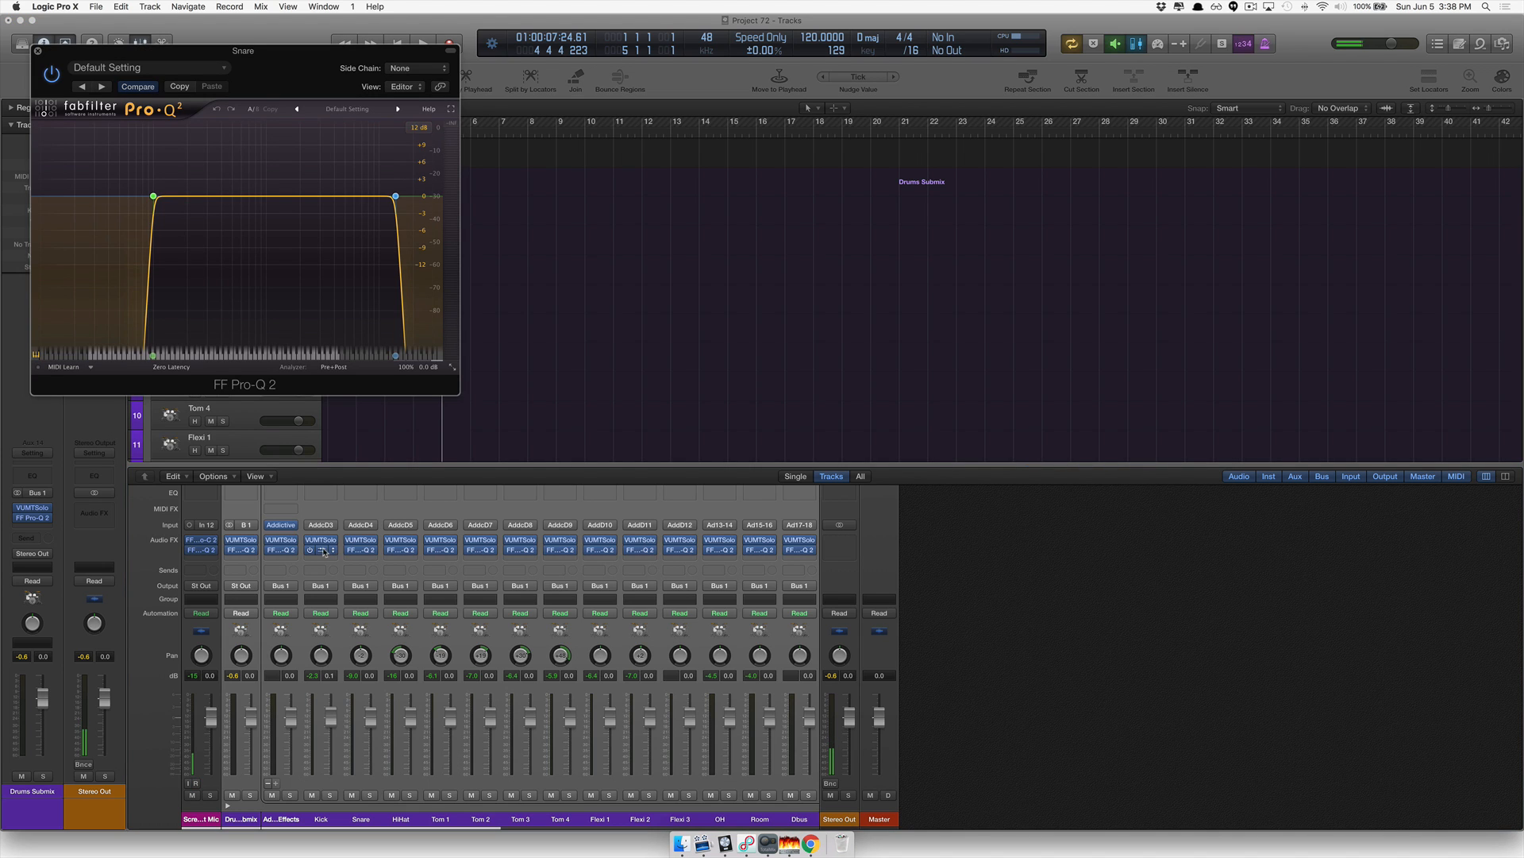
left_click(324, 552)
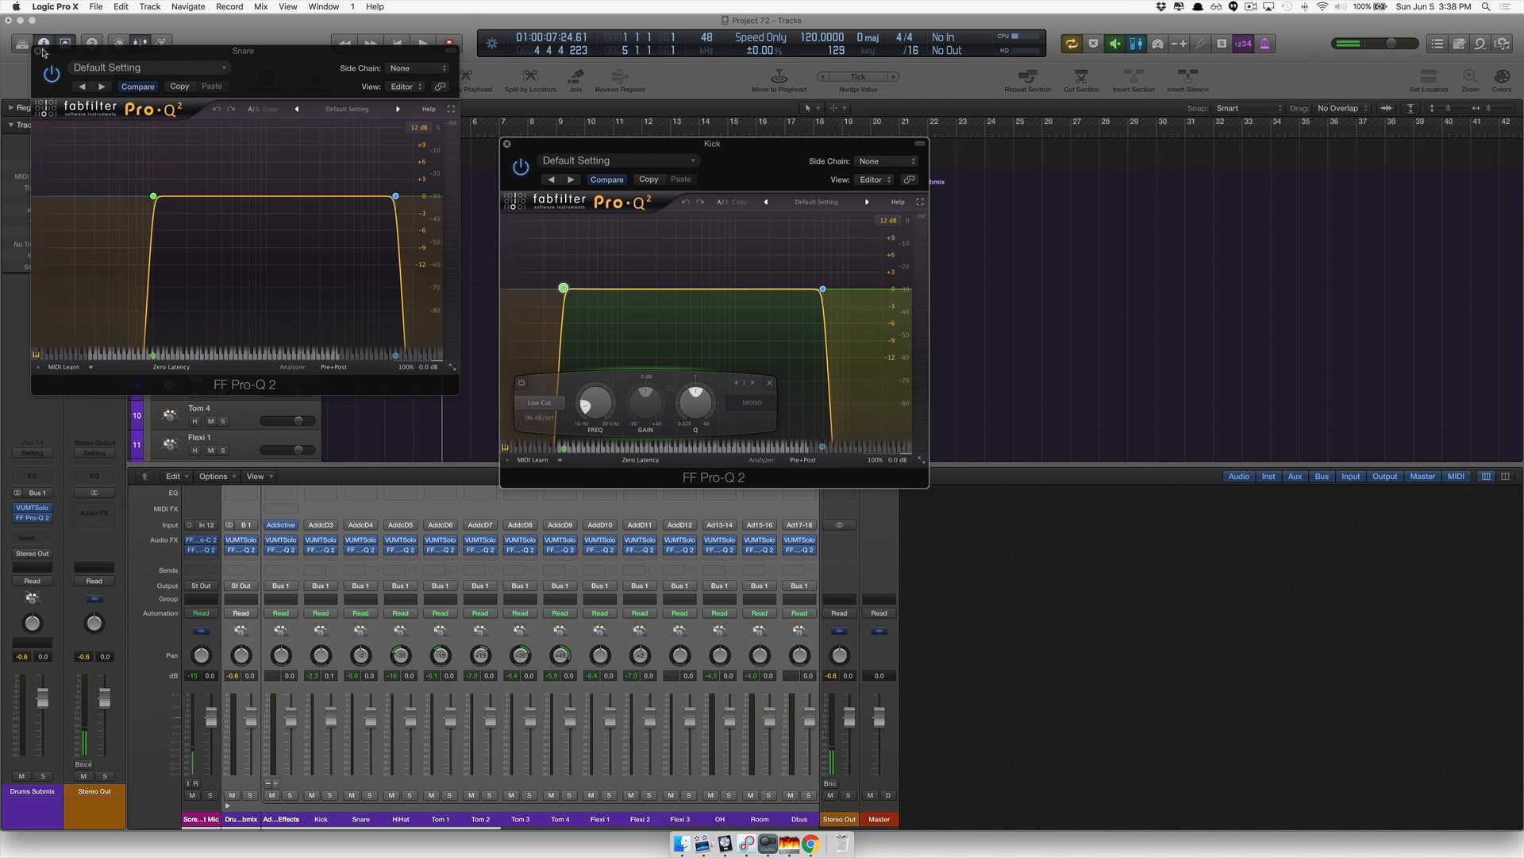
left_click(37, 54)
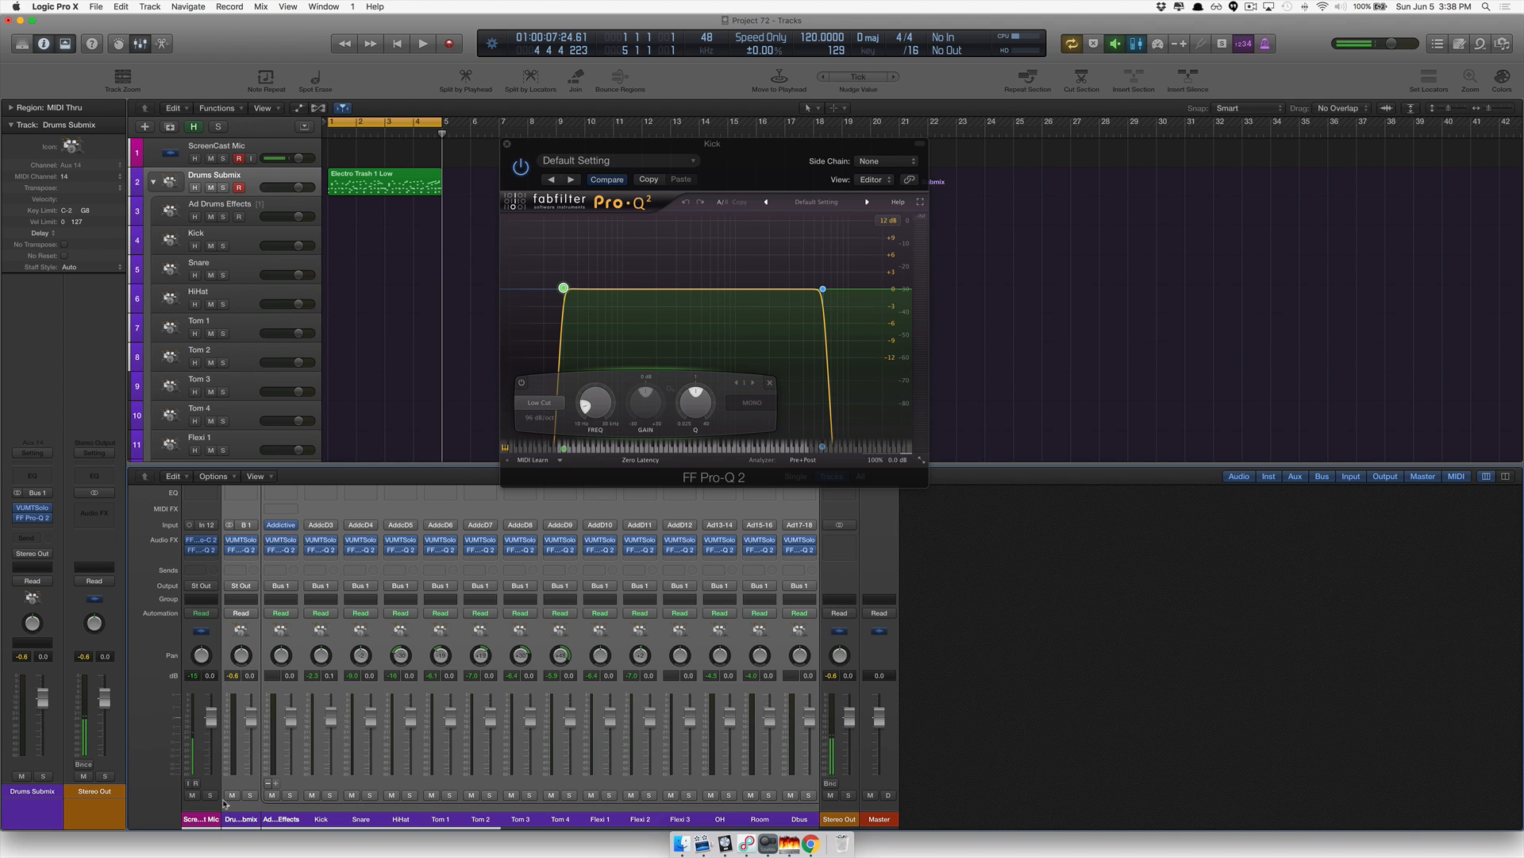
Solo only the ScreenCast Mic and Kick channels, clearing the solos on Drums Submix and the other drum channels.
left_click(211, 795)
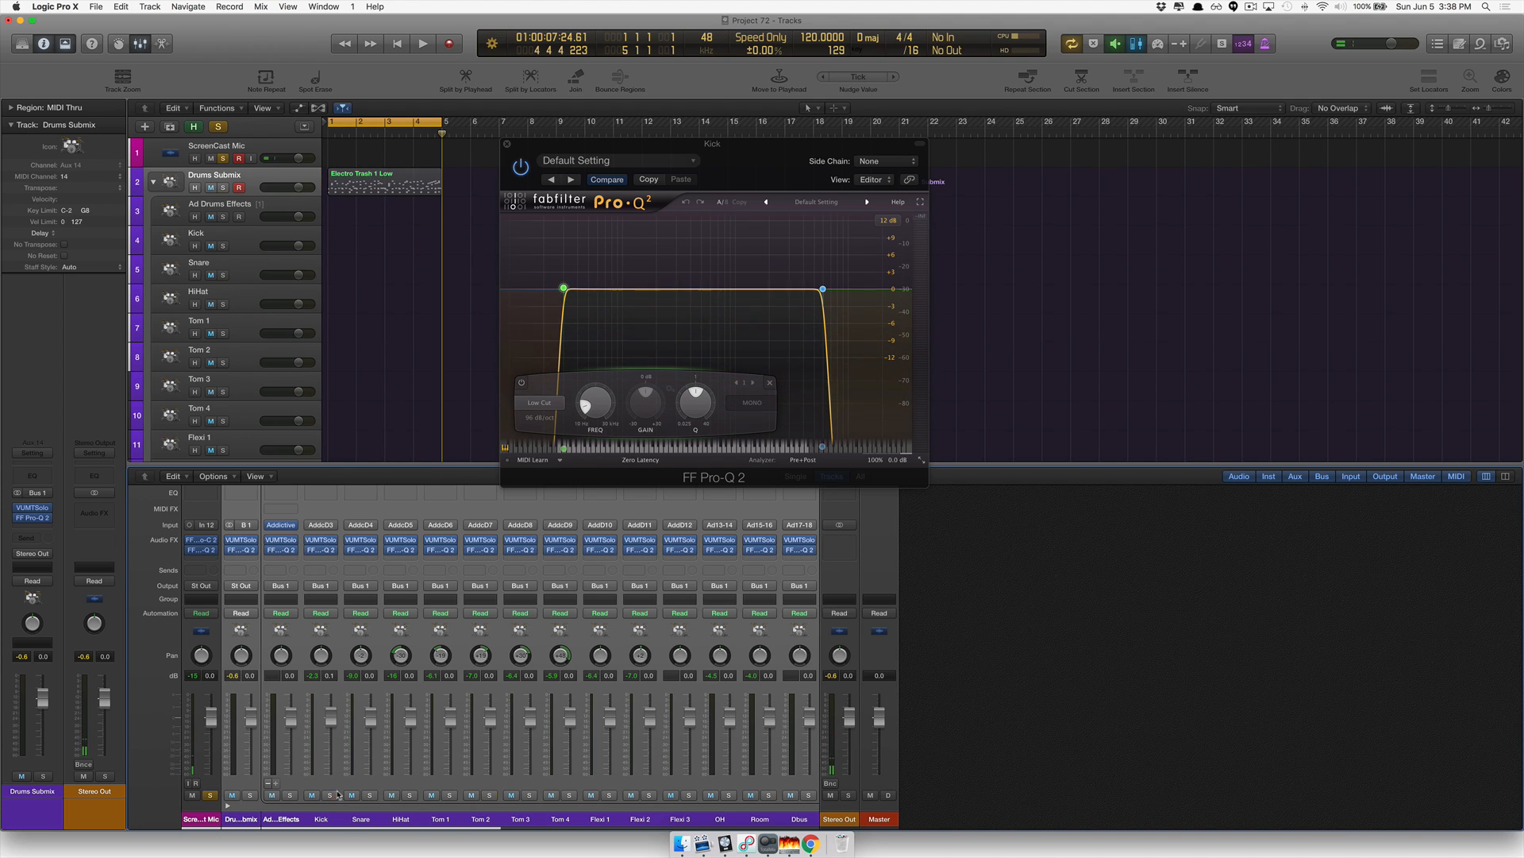
key("s")
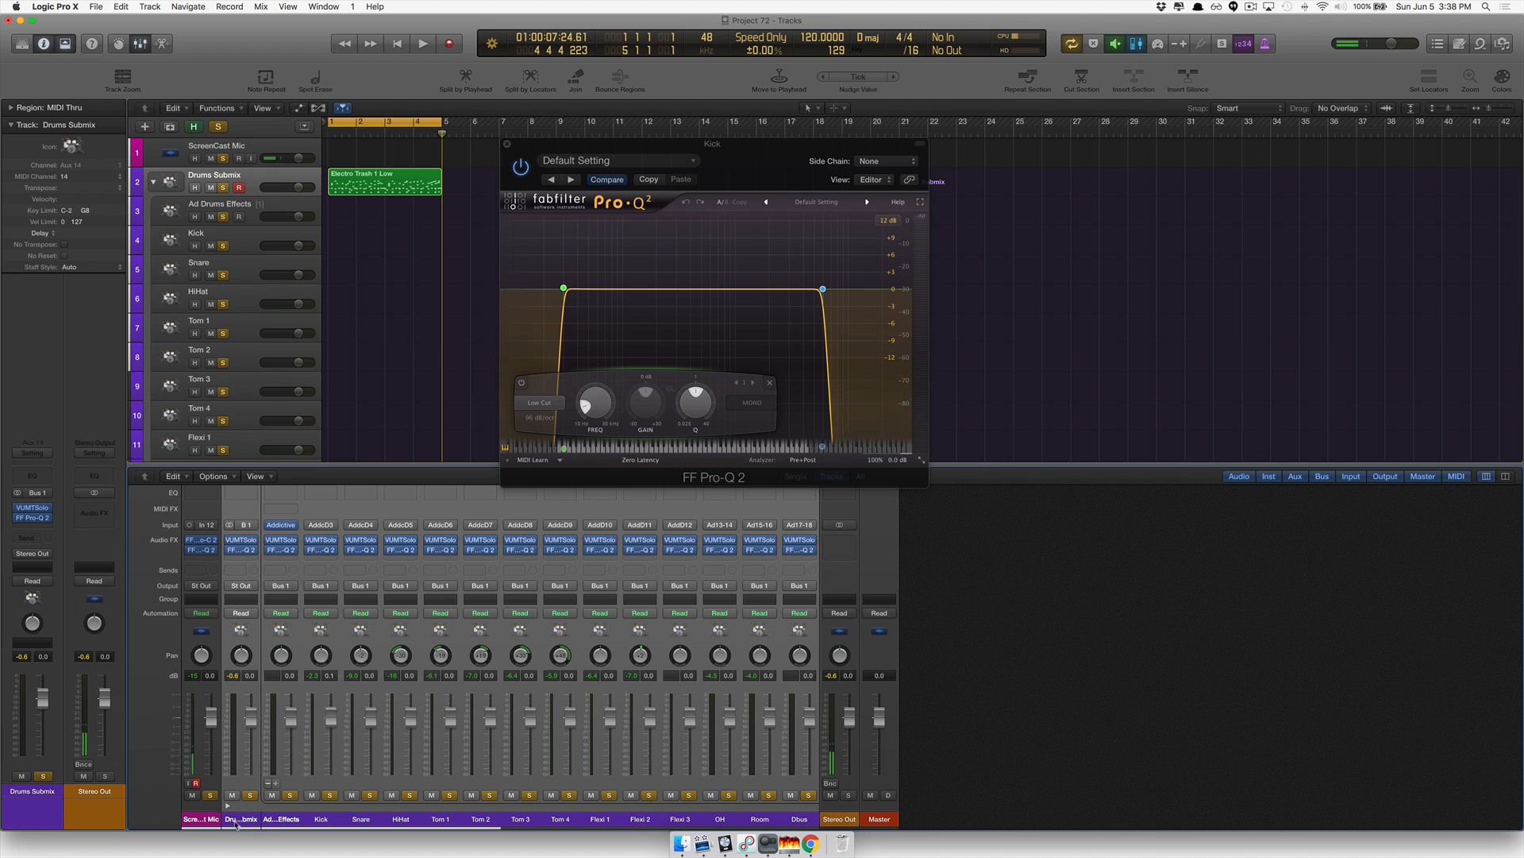
left_click(246, 821)
left_click(251, 795)
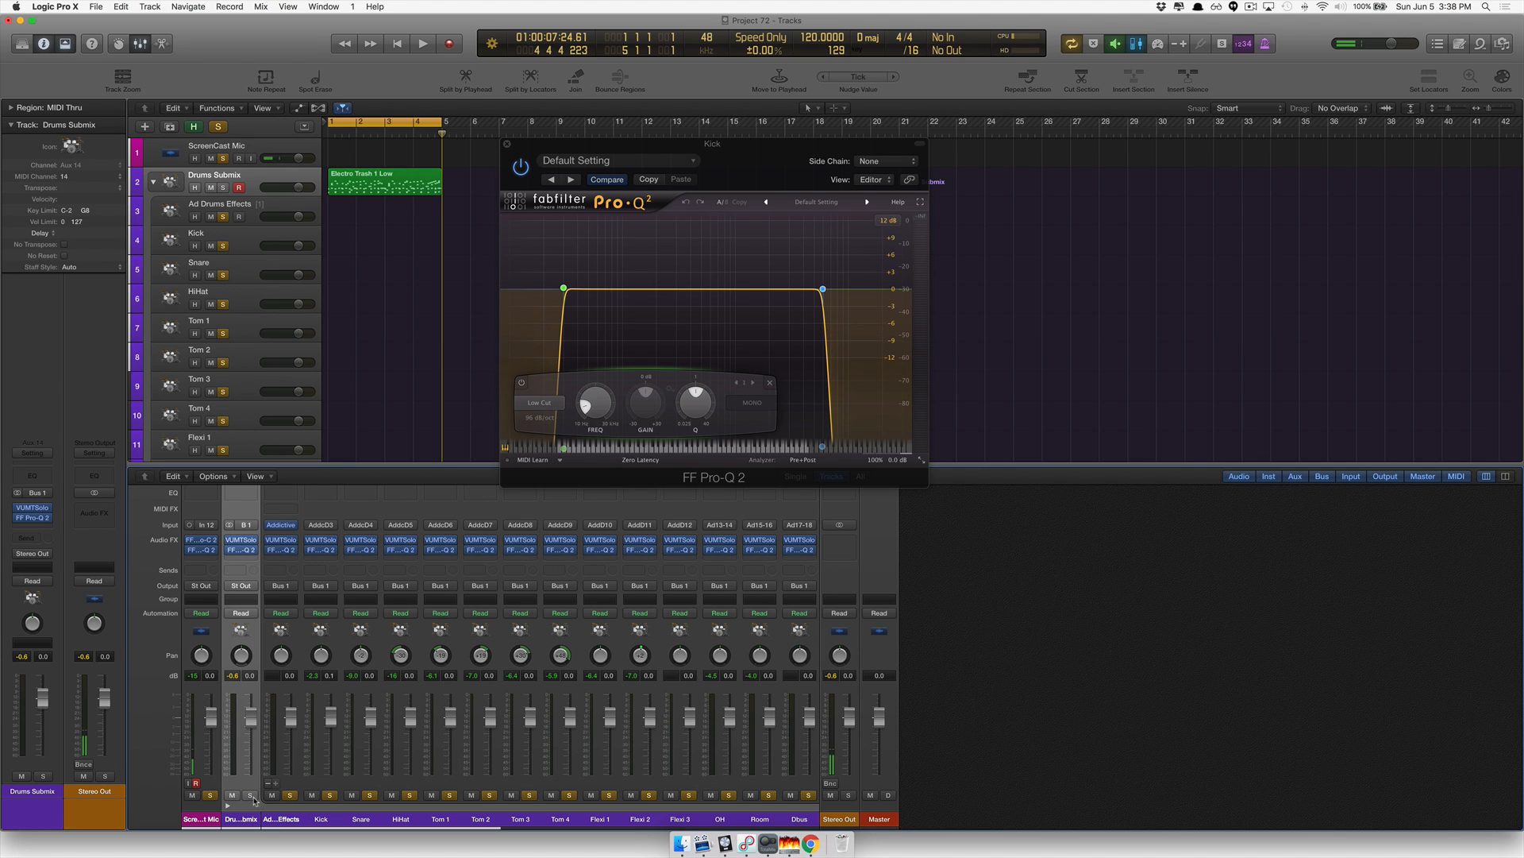
left_click(250, 795)
left_click_drag(809, 798, 205, 799)
left_click(211, 795)
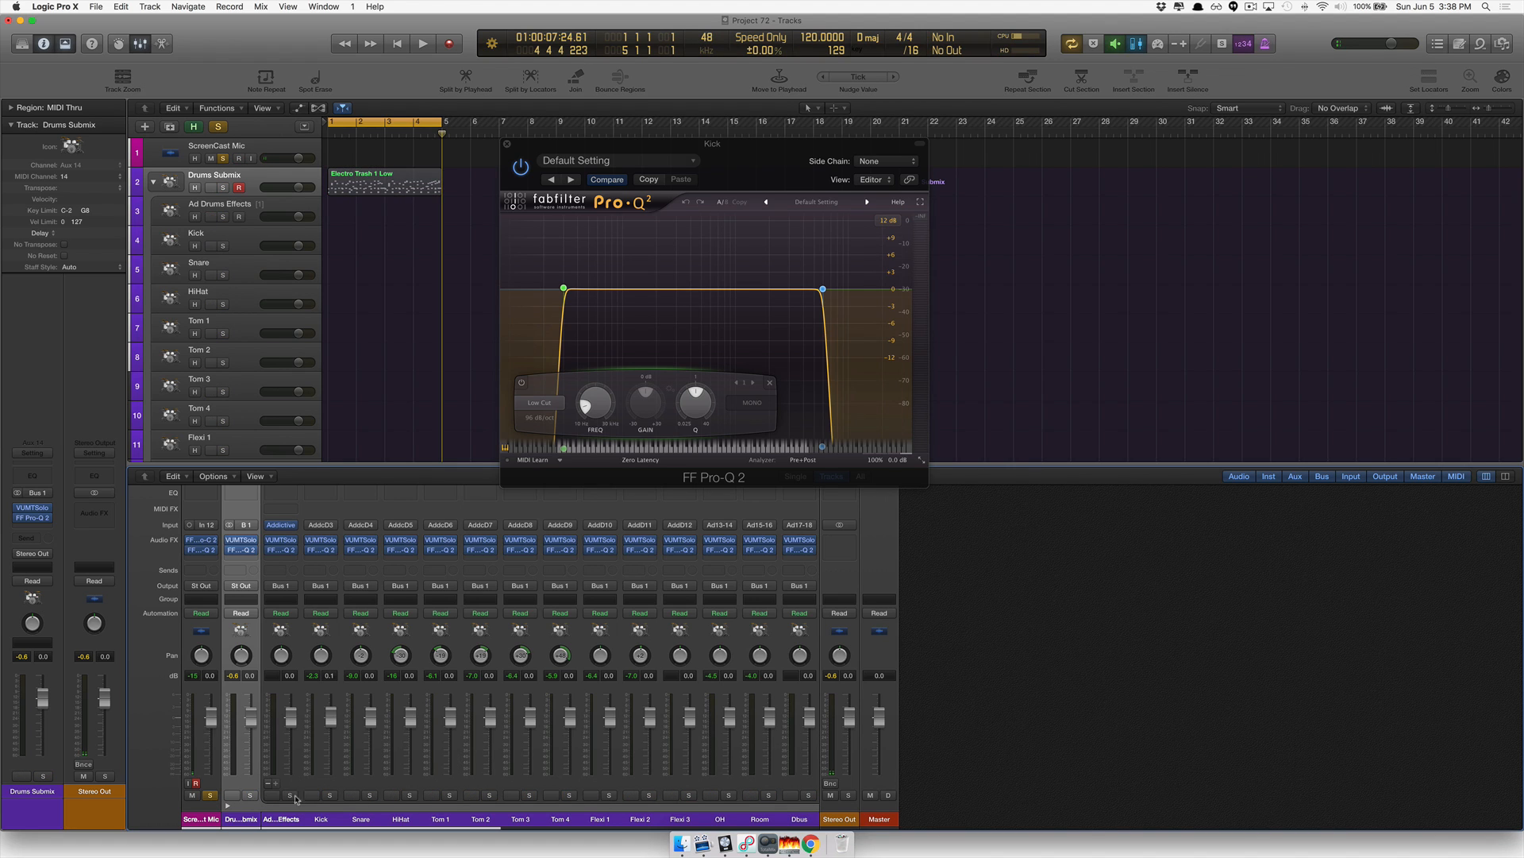
left_click(330, 795)
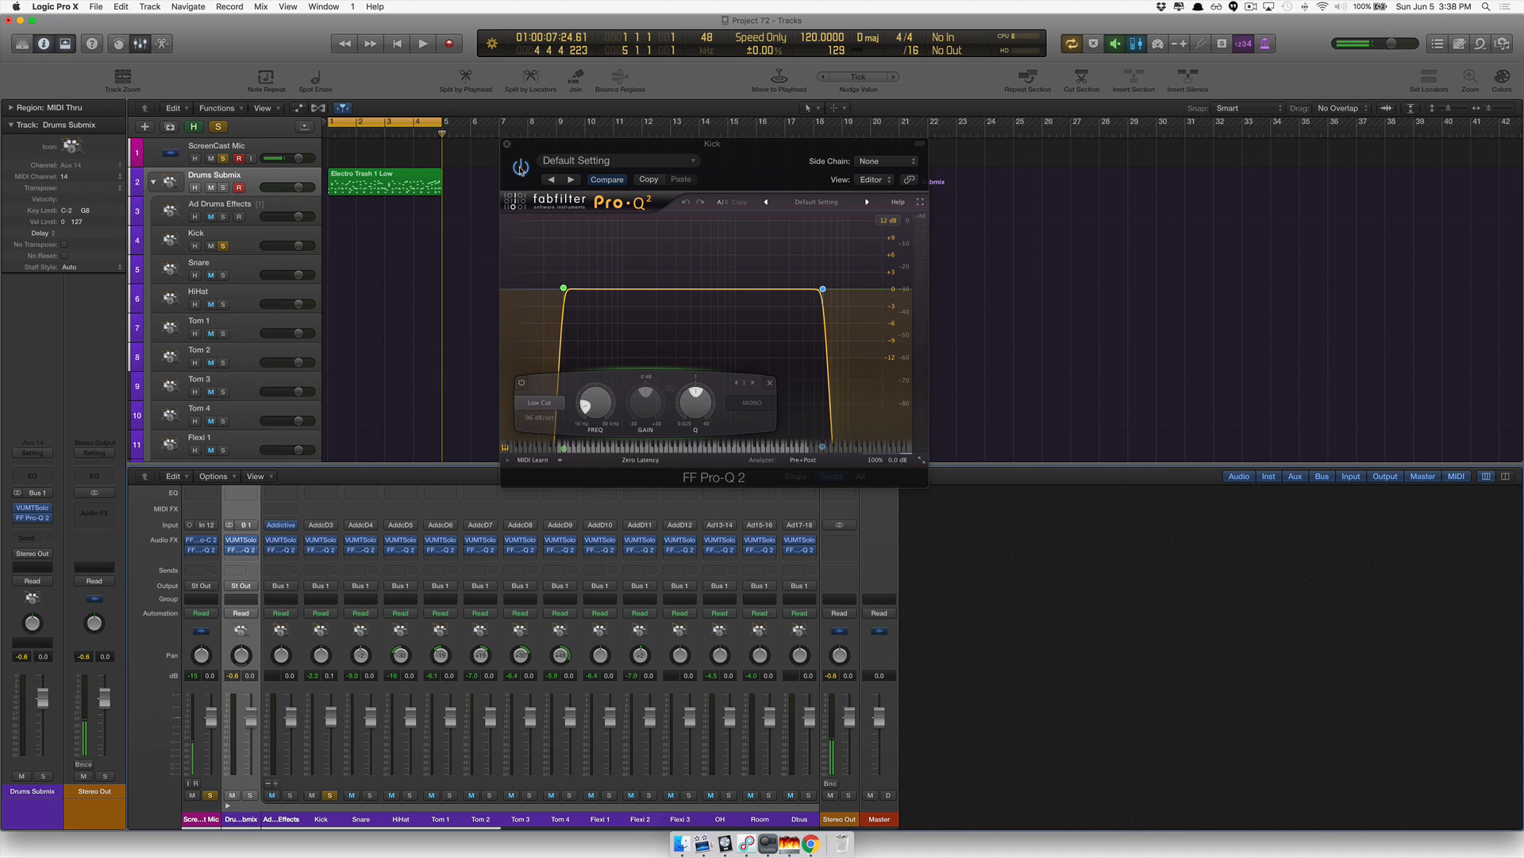
Play the drum loop with the Kick's FF Pro-Q 2 bypassed, select the Kick track, and re-enable the equalizer.
left_click(724, 208)
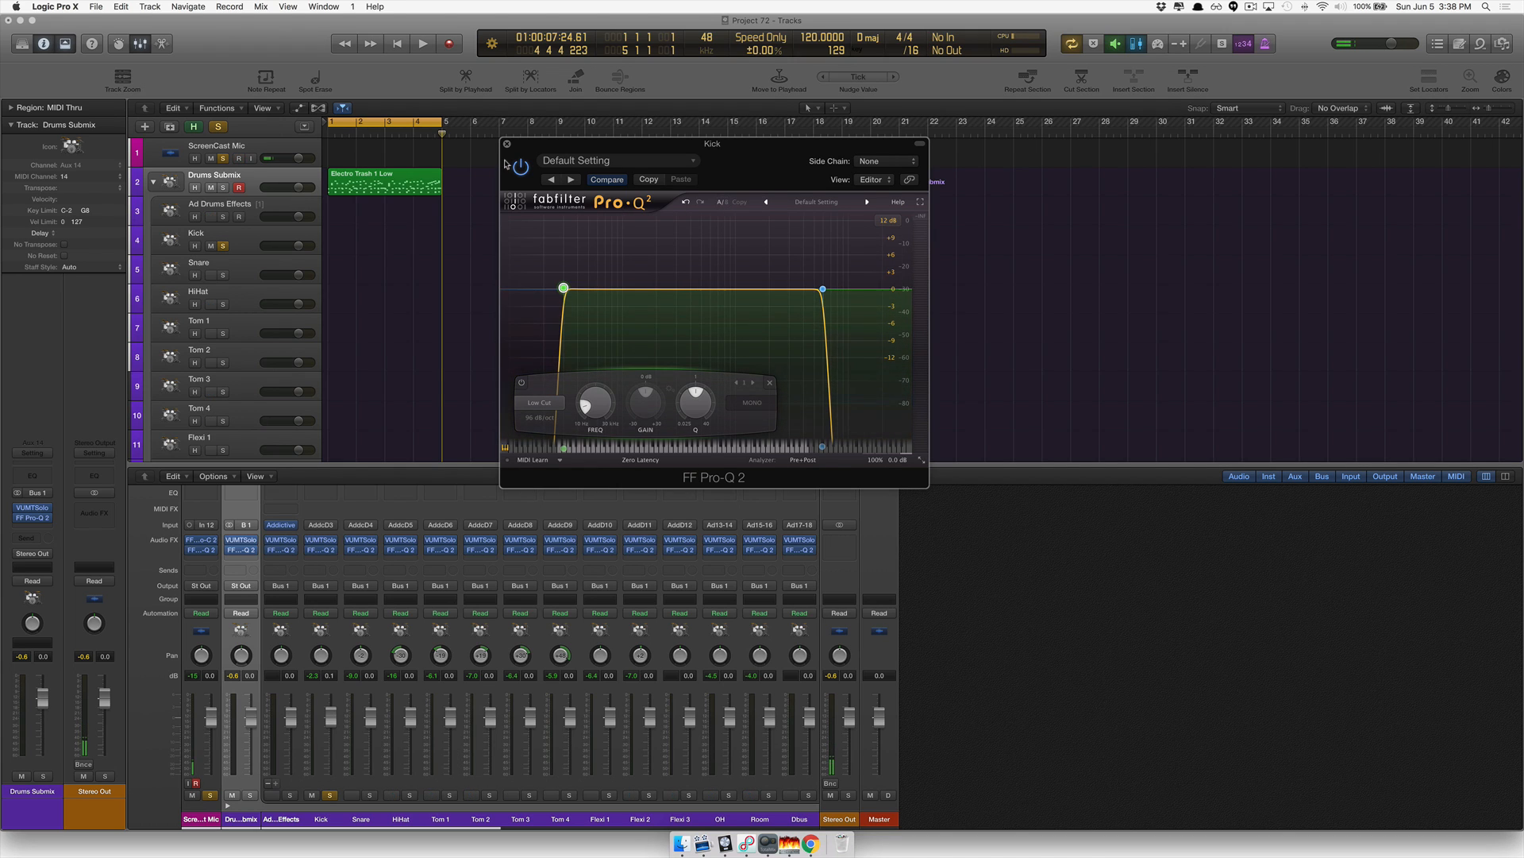
key("space")
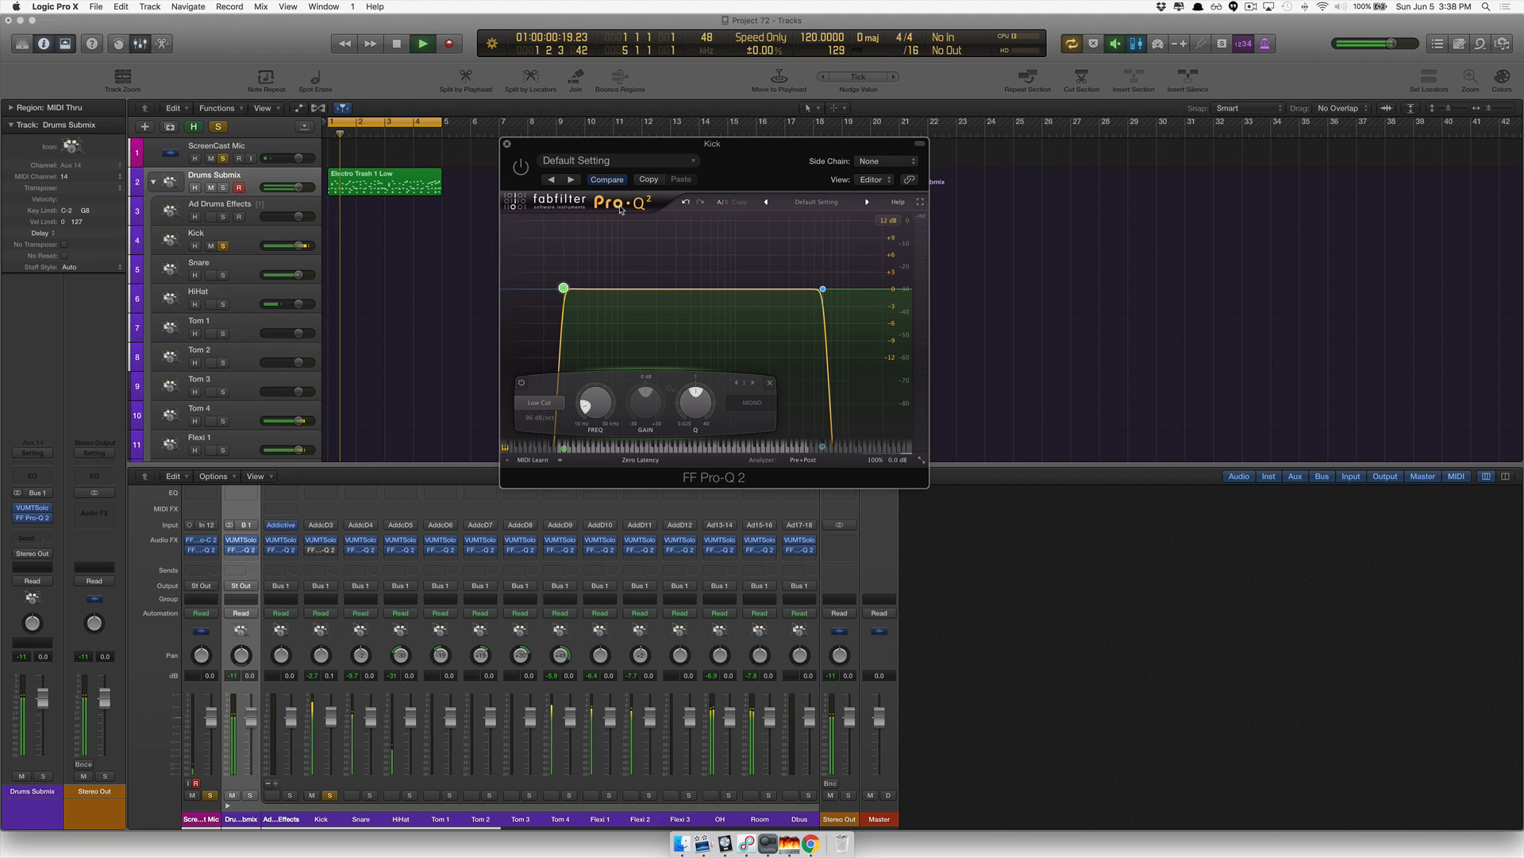
left_click(362, 251)
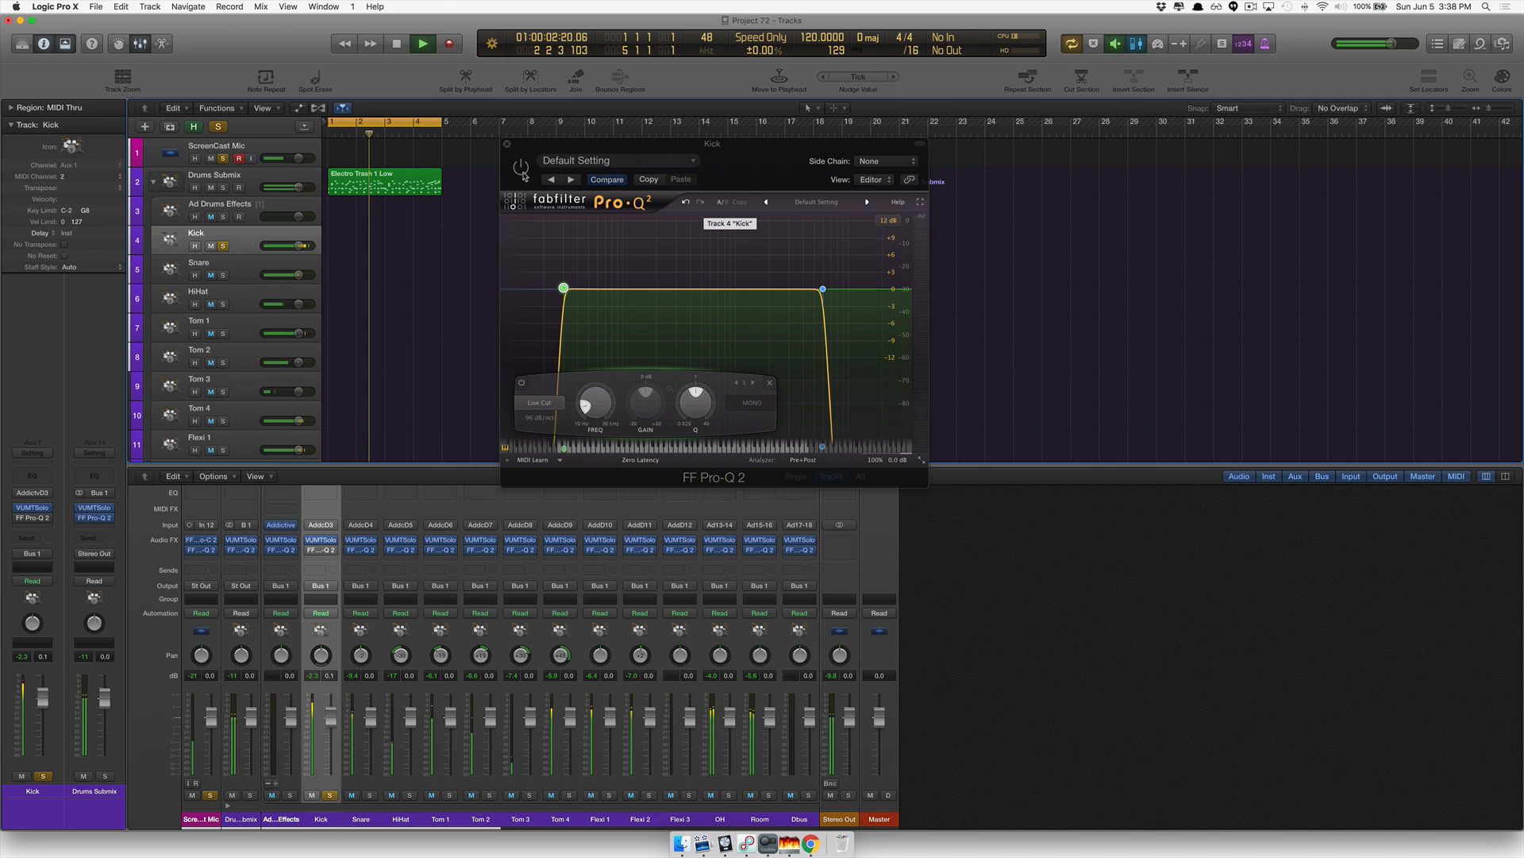
left_click(521, 168)
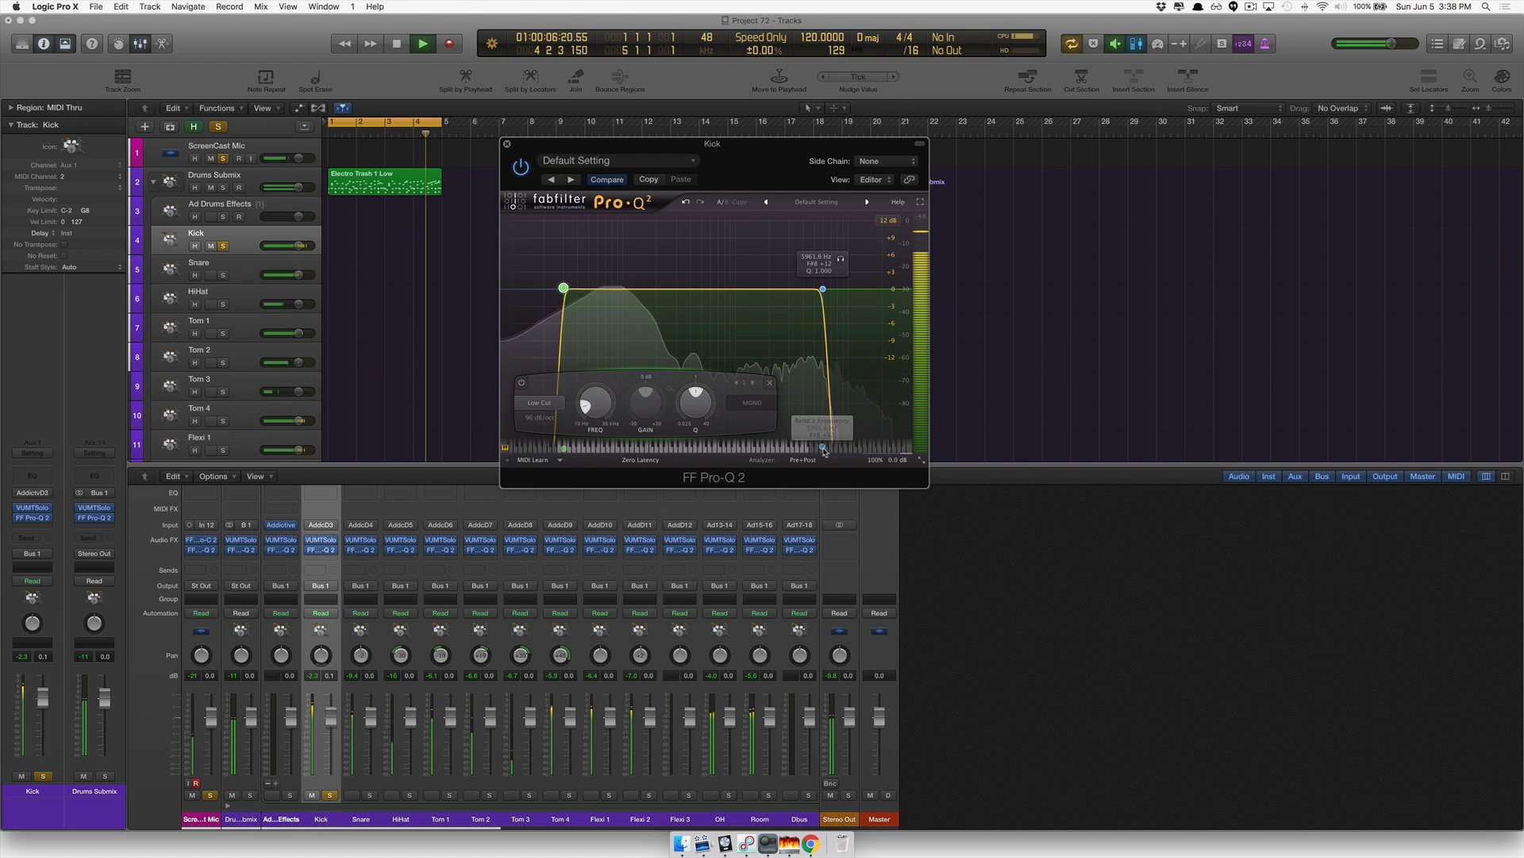
Raise the Kick's high cut to about 10.5 kHz, and audition its low cut band up to about 37.6 Hz and back to about 34 Hz.
left_click(822, 448)
left_click_drag(824, 450, 852, 450)
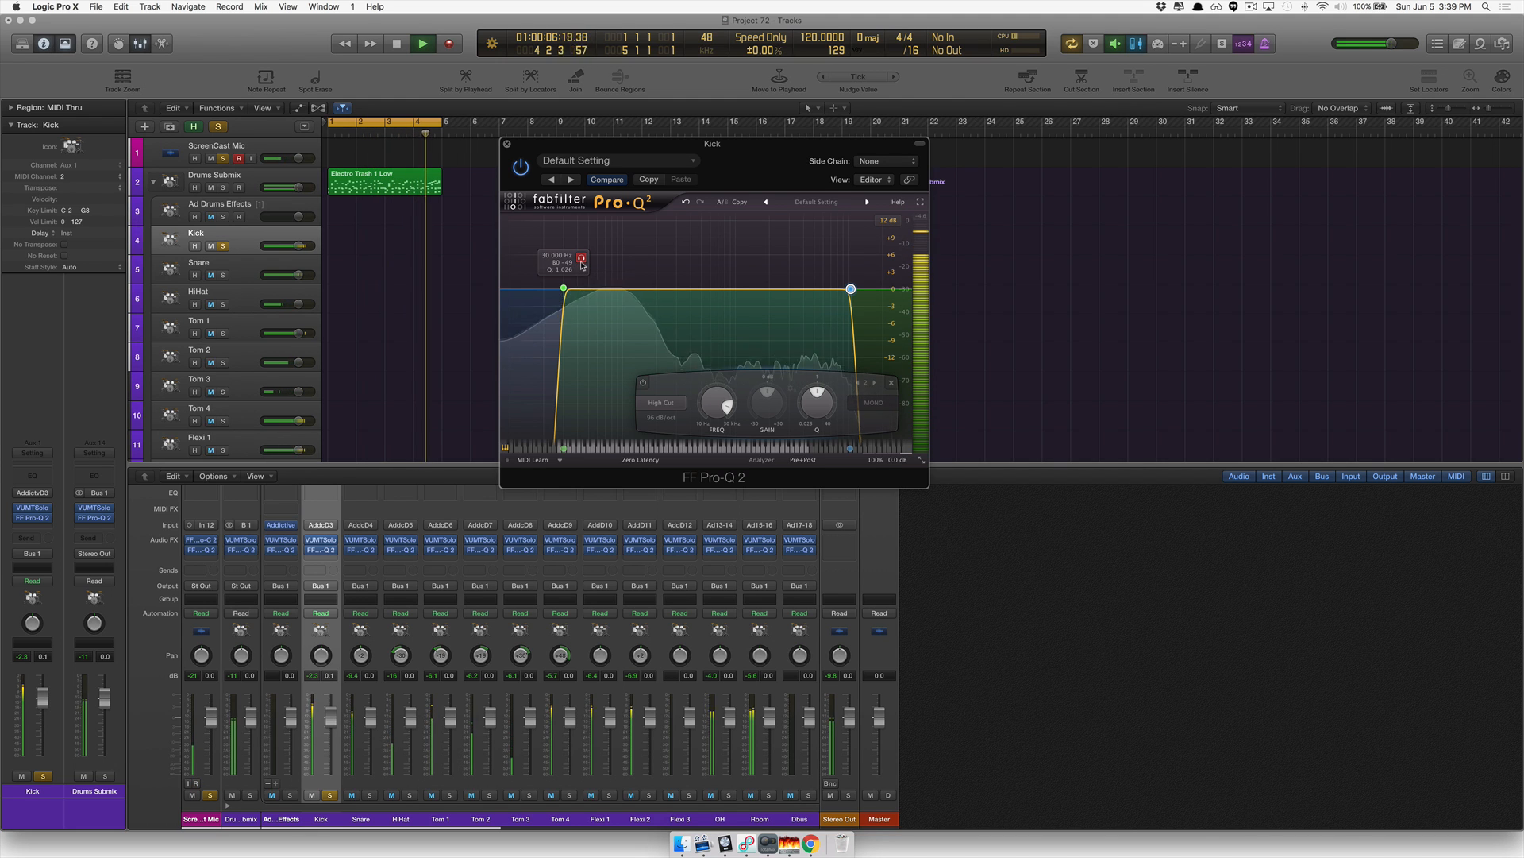
left_click(581, 259)
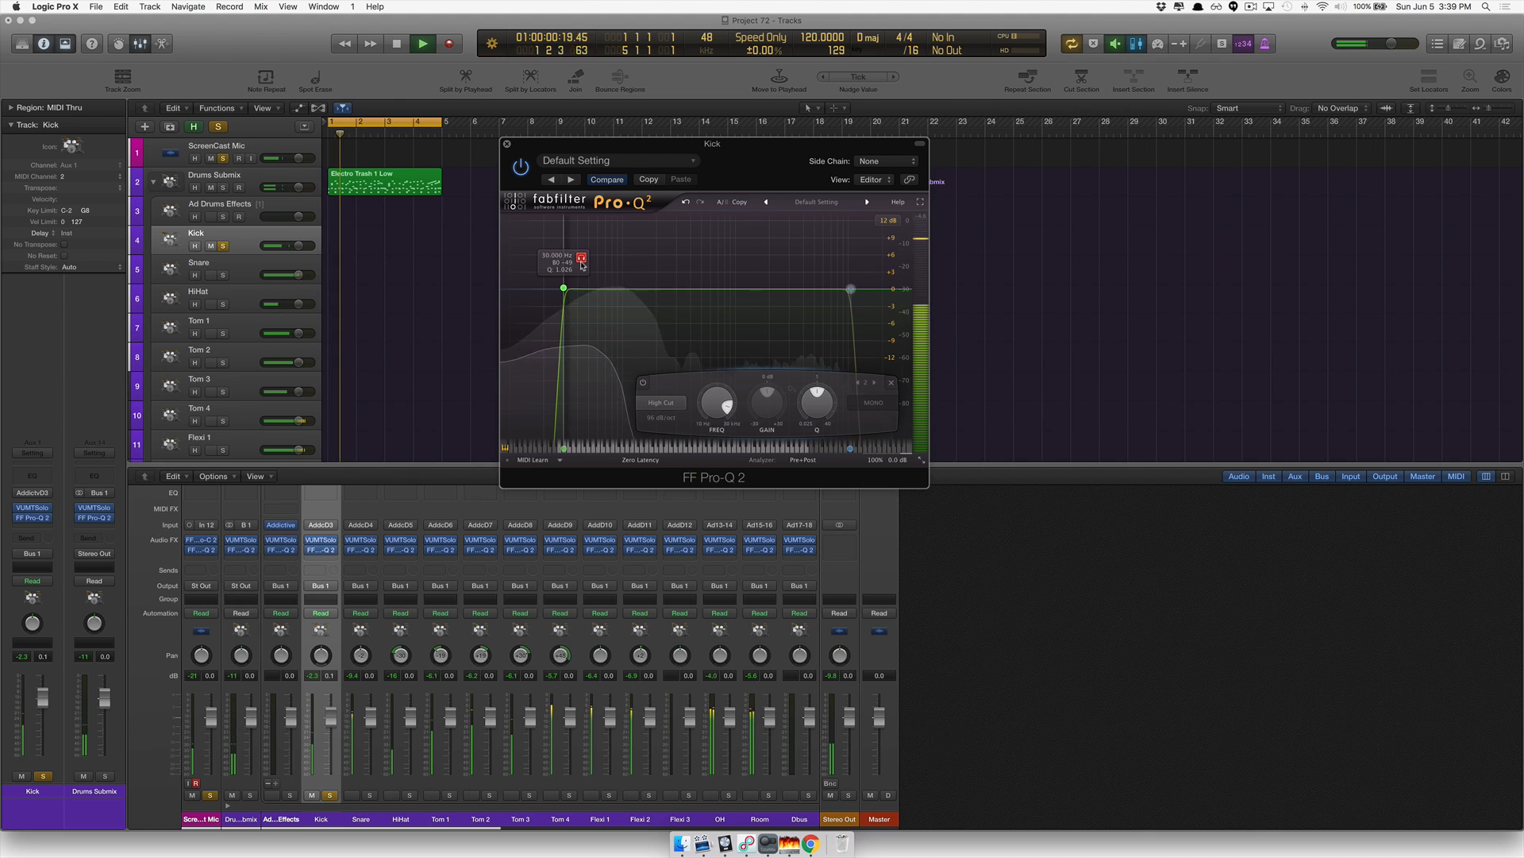
mouse_move(581, 265)
left_mouse_down()
mouse_move(522, 264)
mouse_move(833, 265)
mouse_move(572, 262)
mouse_move(592, 258)
left_mouse_up()
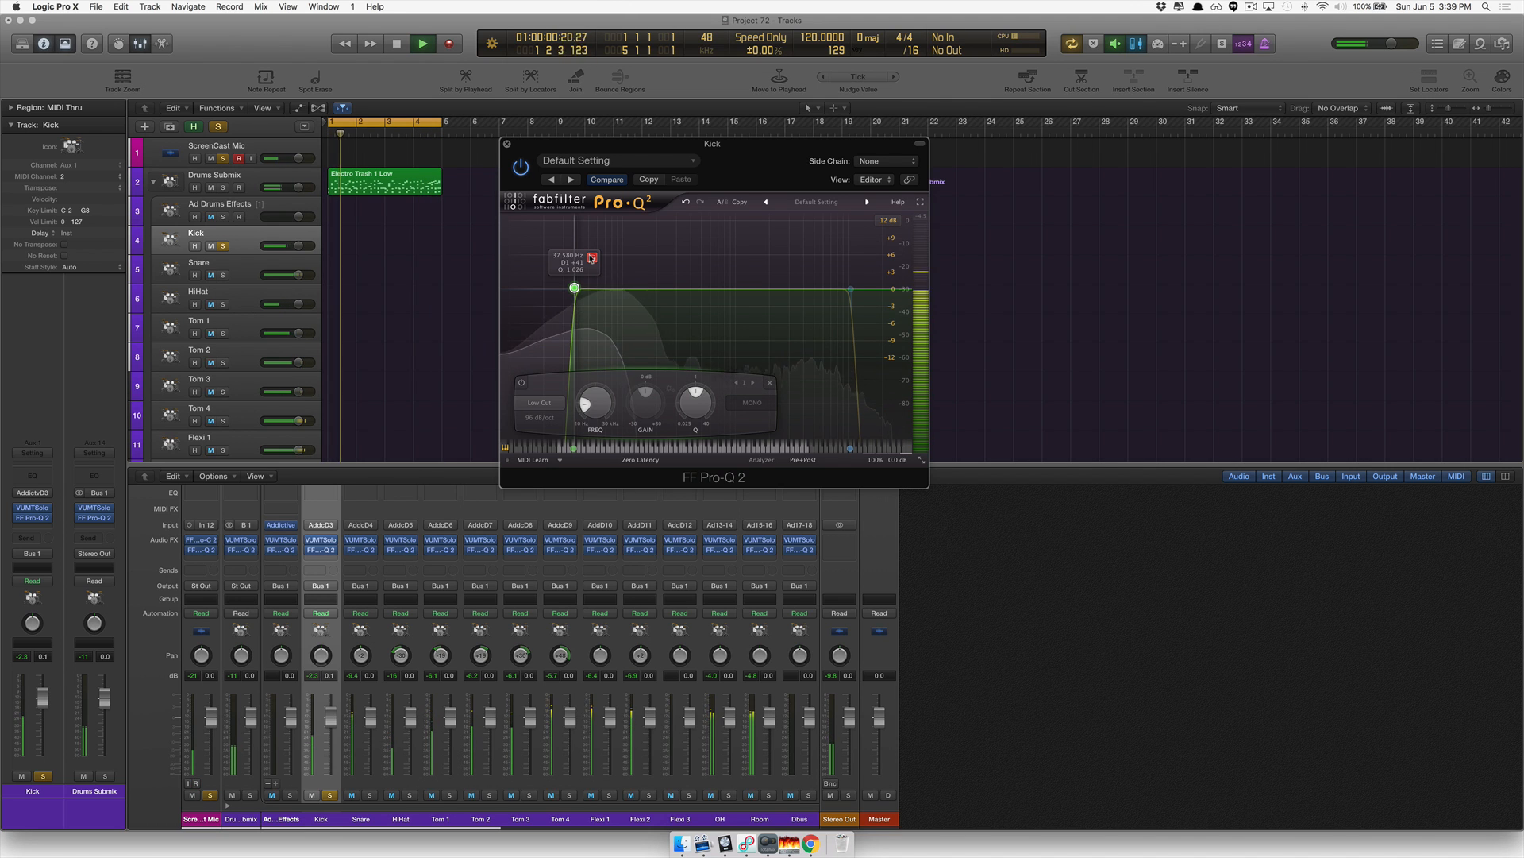
left_click_drag(591, 258, 587, 258)
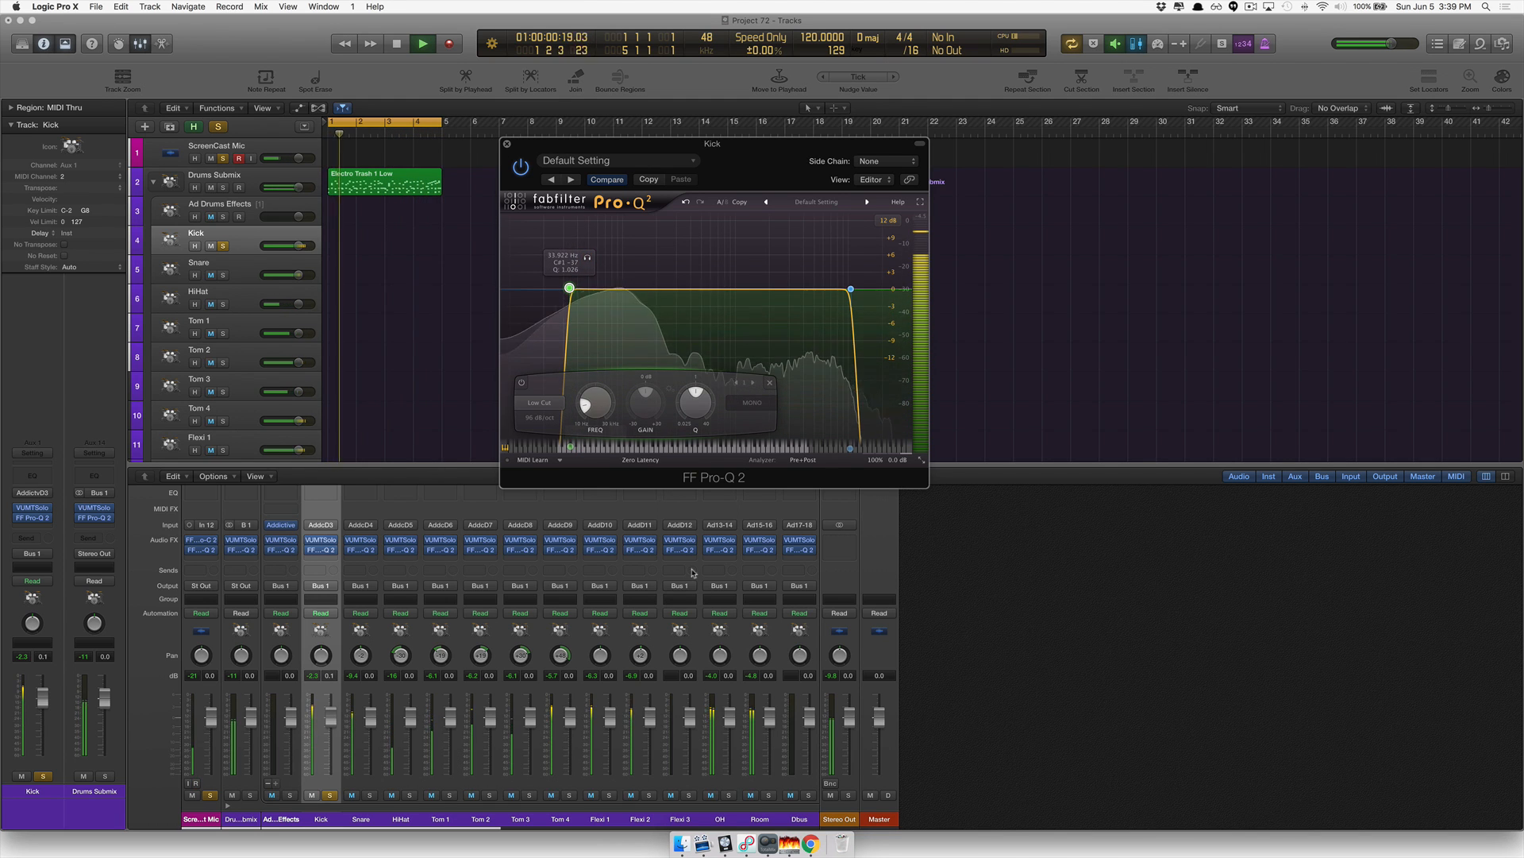
key("space")
Check the kick's low end on the frequency chart in Chrome, and move the low cut in Logic Pro X to about 41 Hz.
left_click(811, 845)
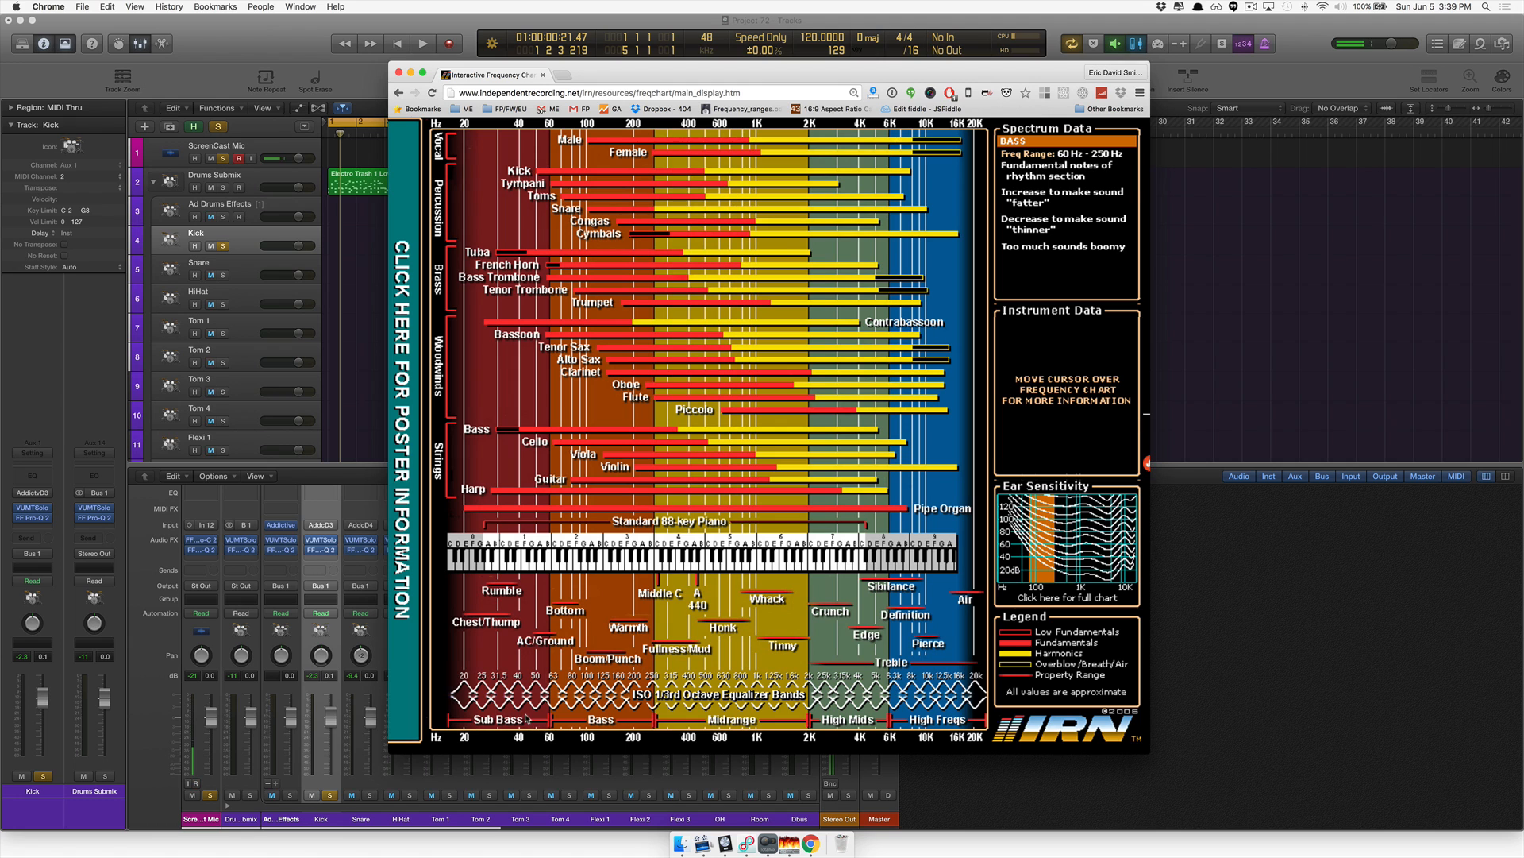
left_click(1364, 242)
left_click_drag(1363, 242, 1271, 268)
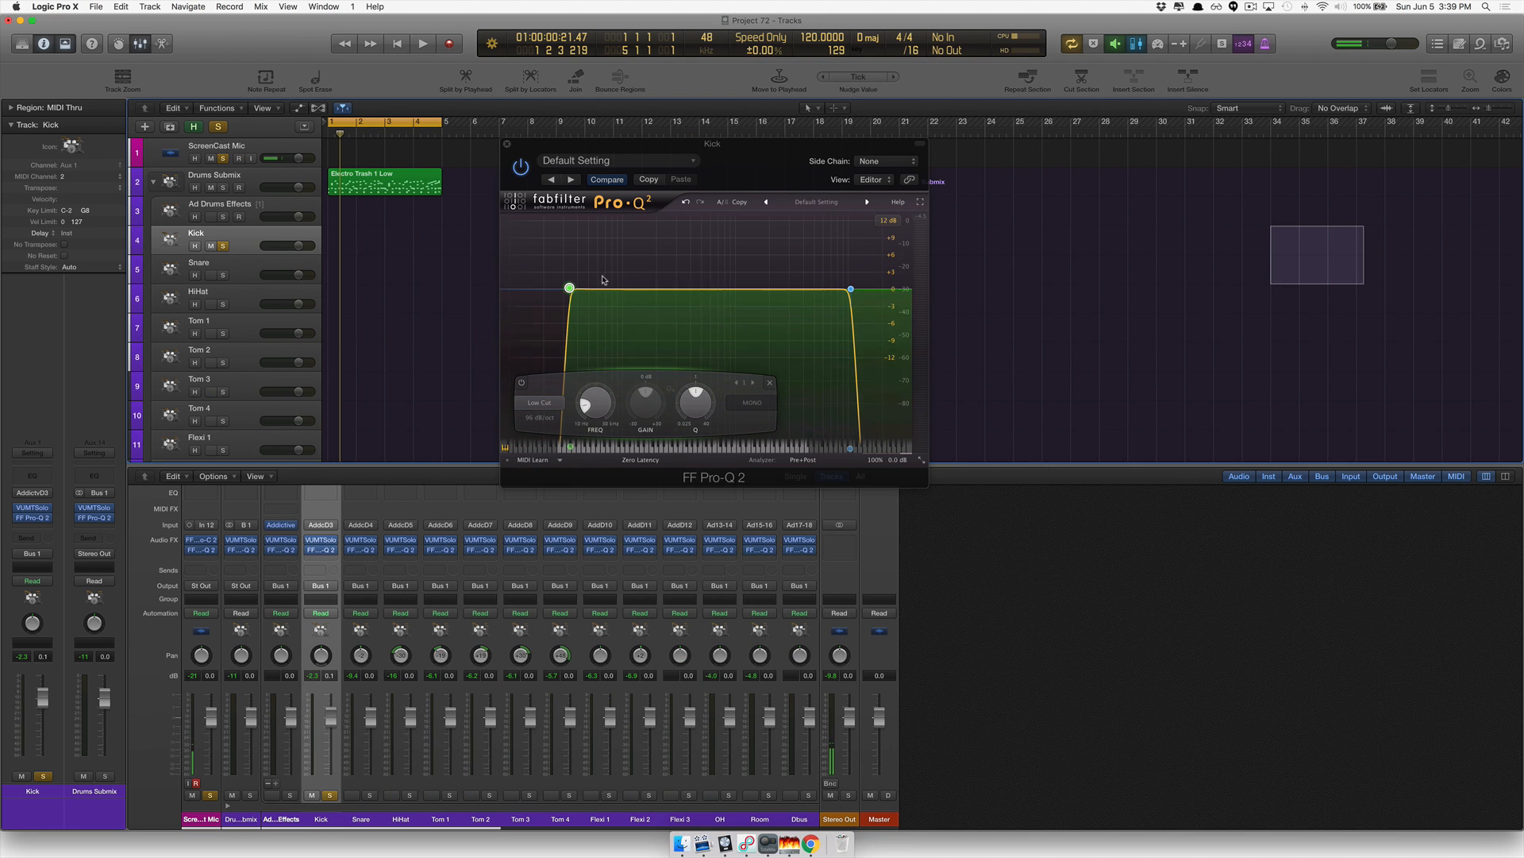
left_click_drag(571, 291, 581, 290)
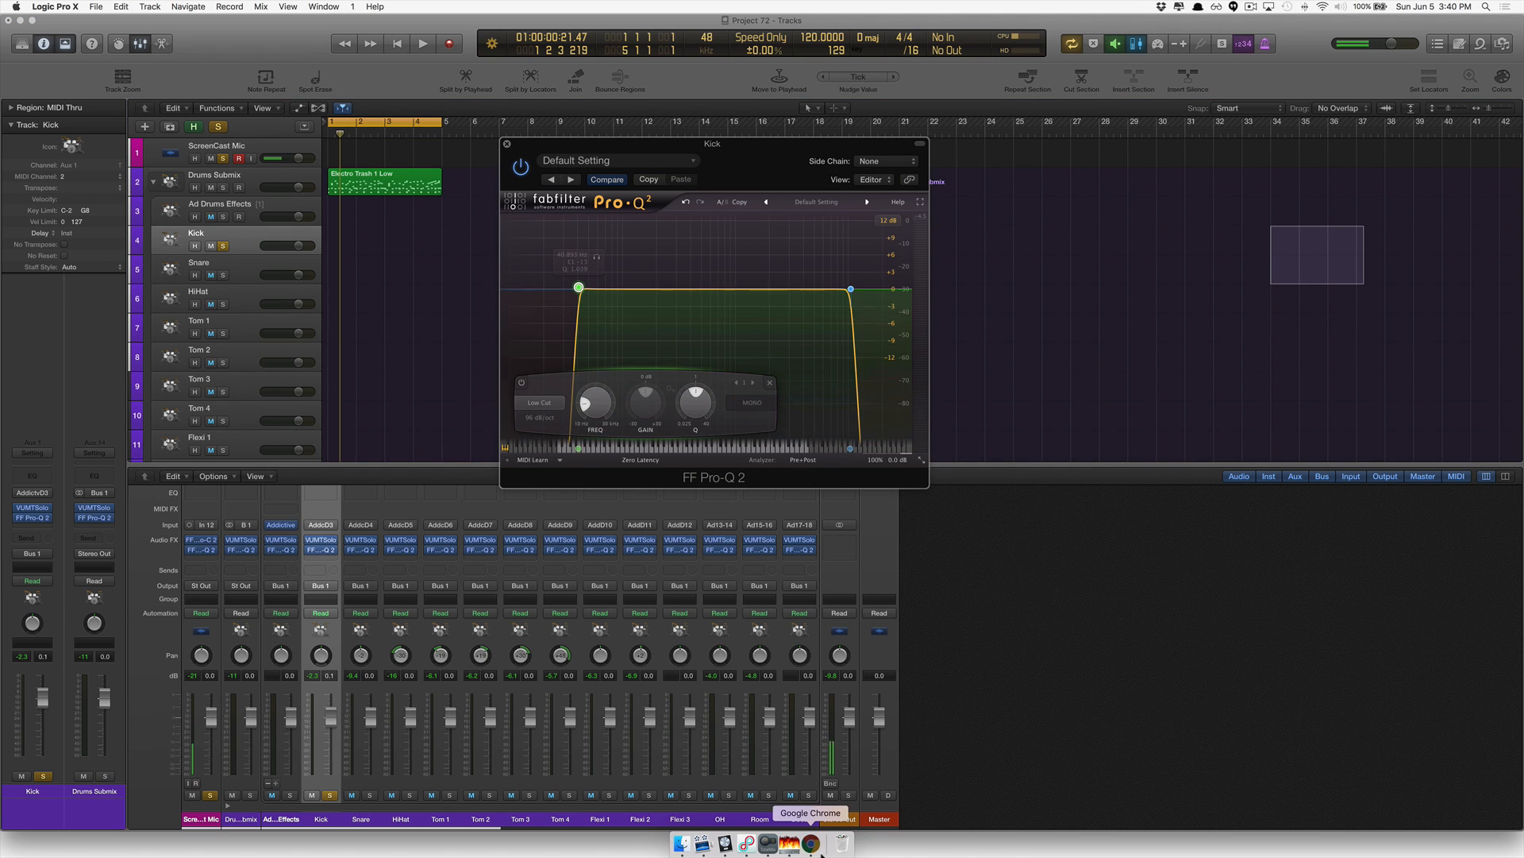
left_click(810, 844)
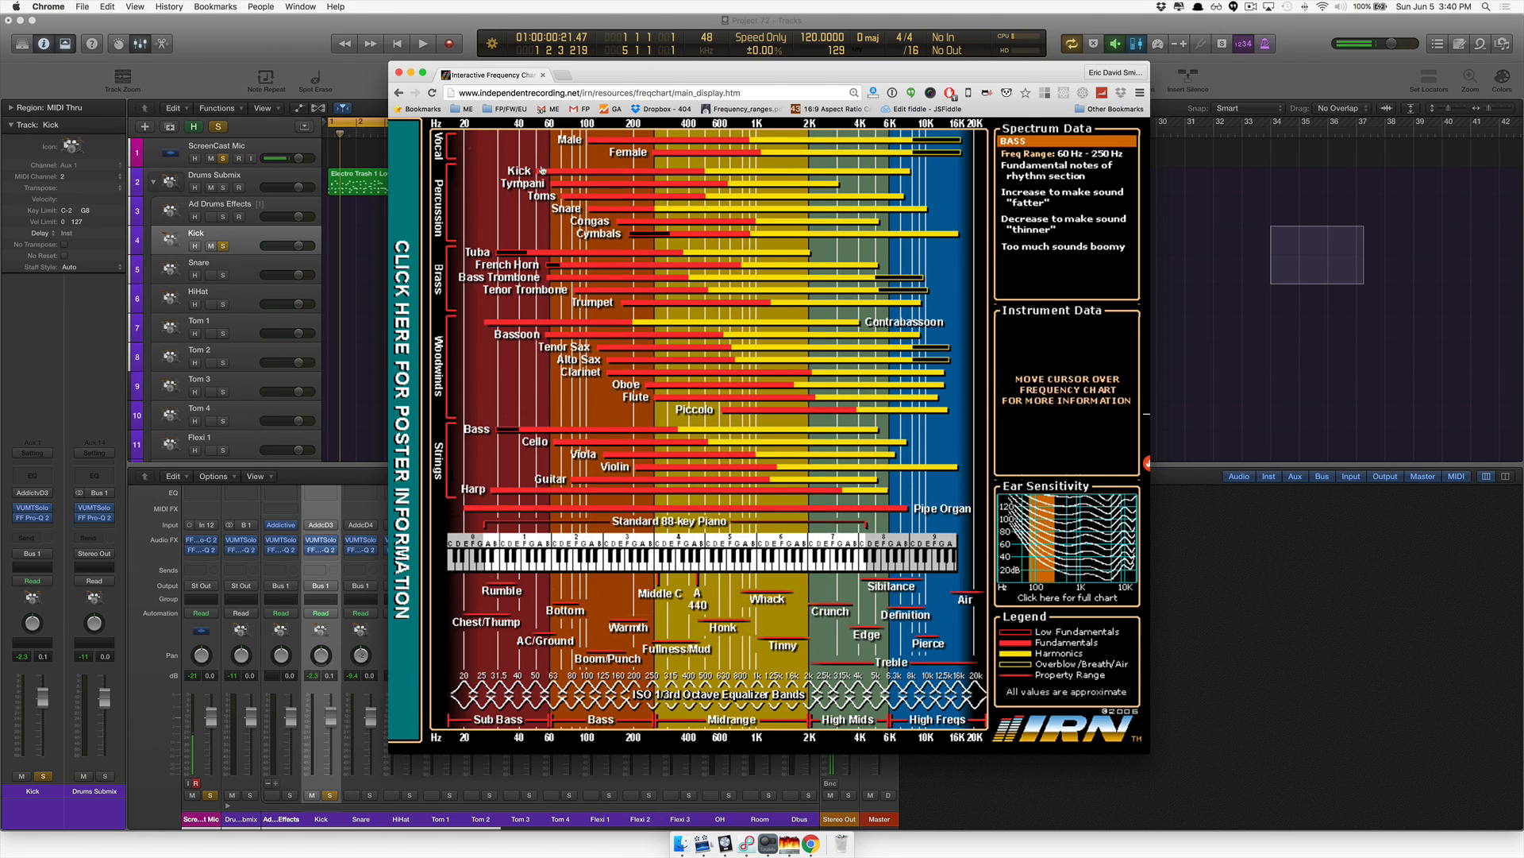
left_click(1303, 431)
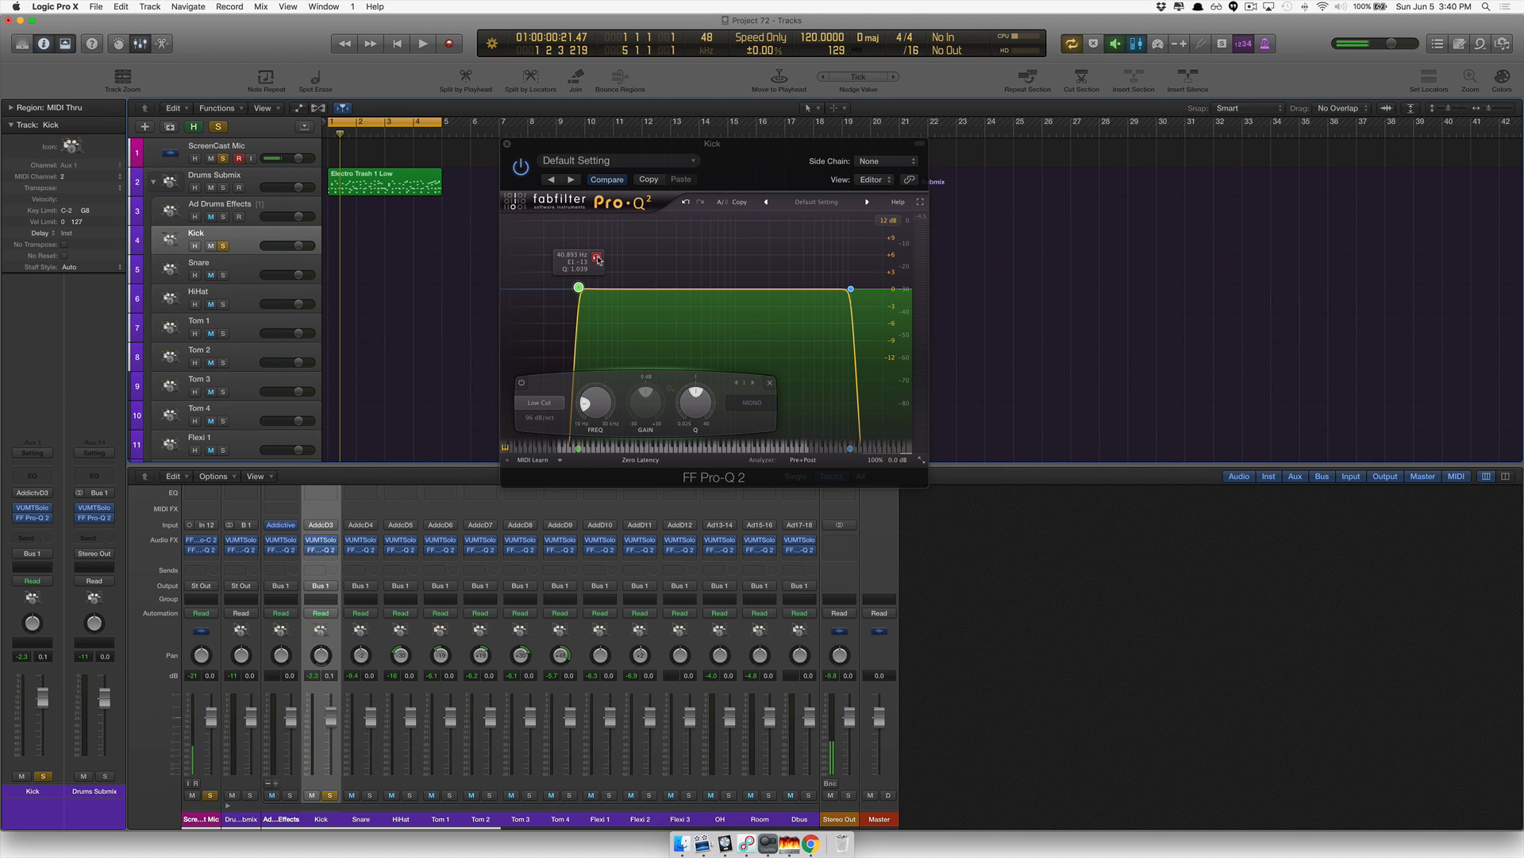
Sweep the Kick's low cut in band-listen mode during playback, stop the loop, and set the low cut frequency to 50 Hz.
key("space")
left_click_drag(598, 259, 625, 257)
left_click_drag(627, 257, 611, 256)
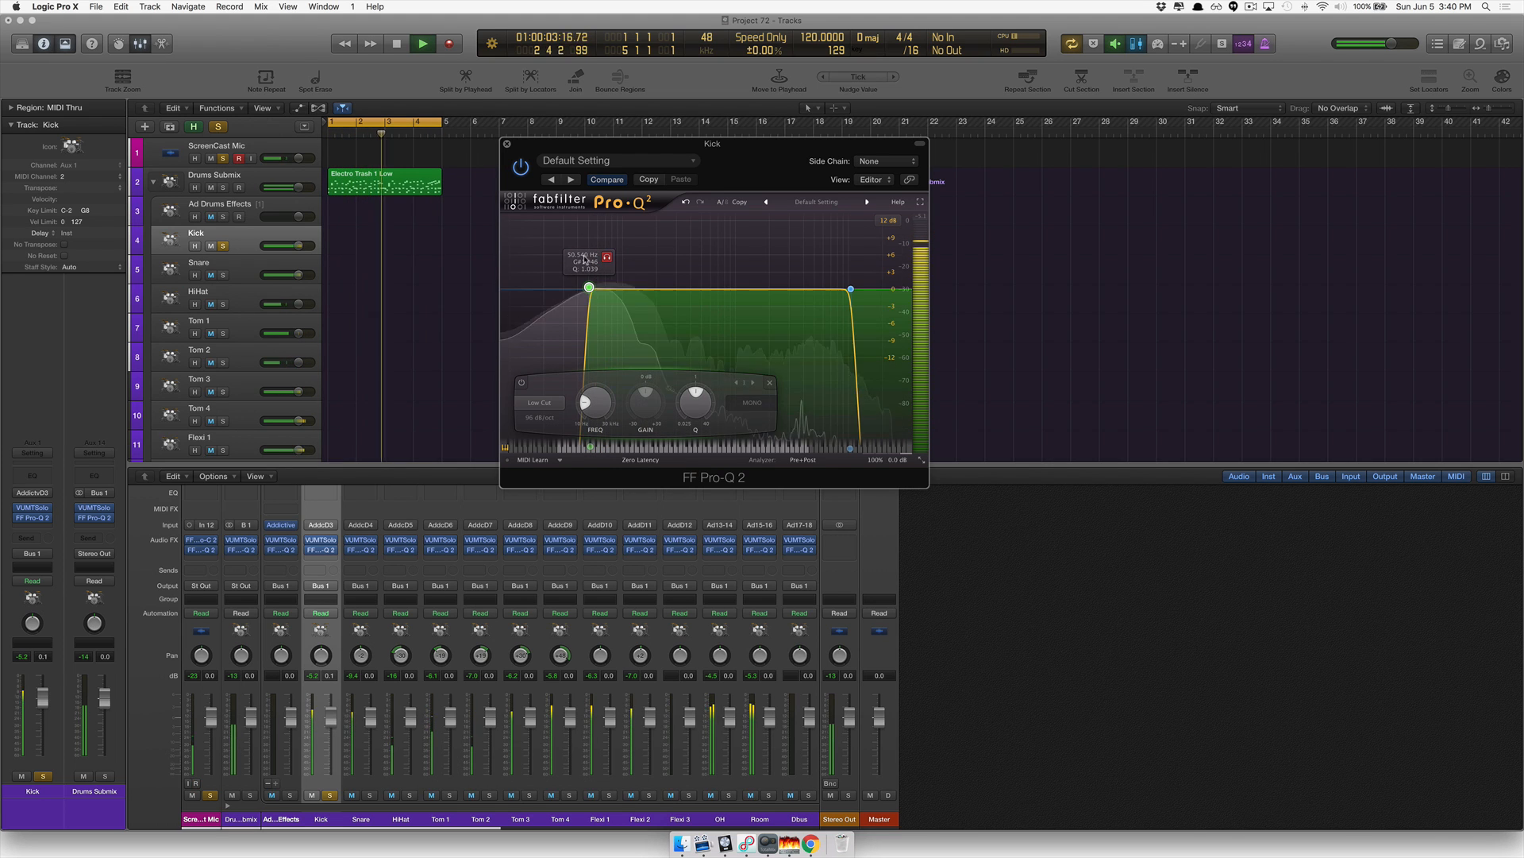
key("space")
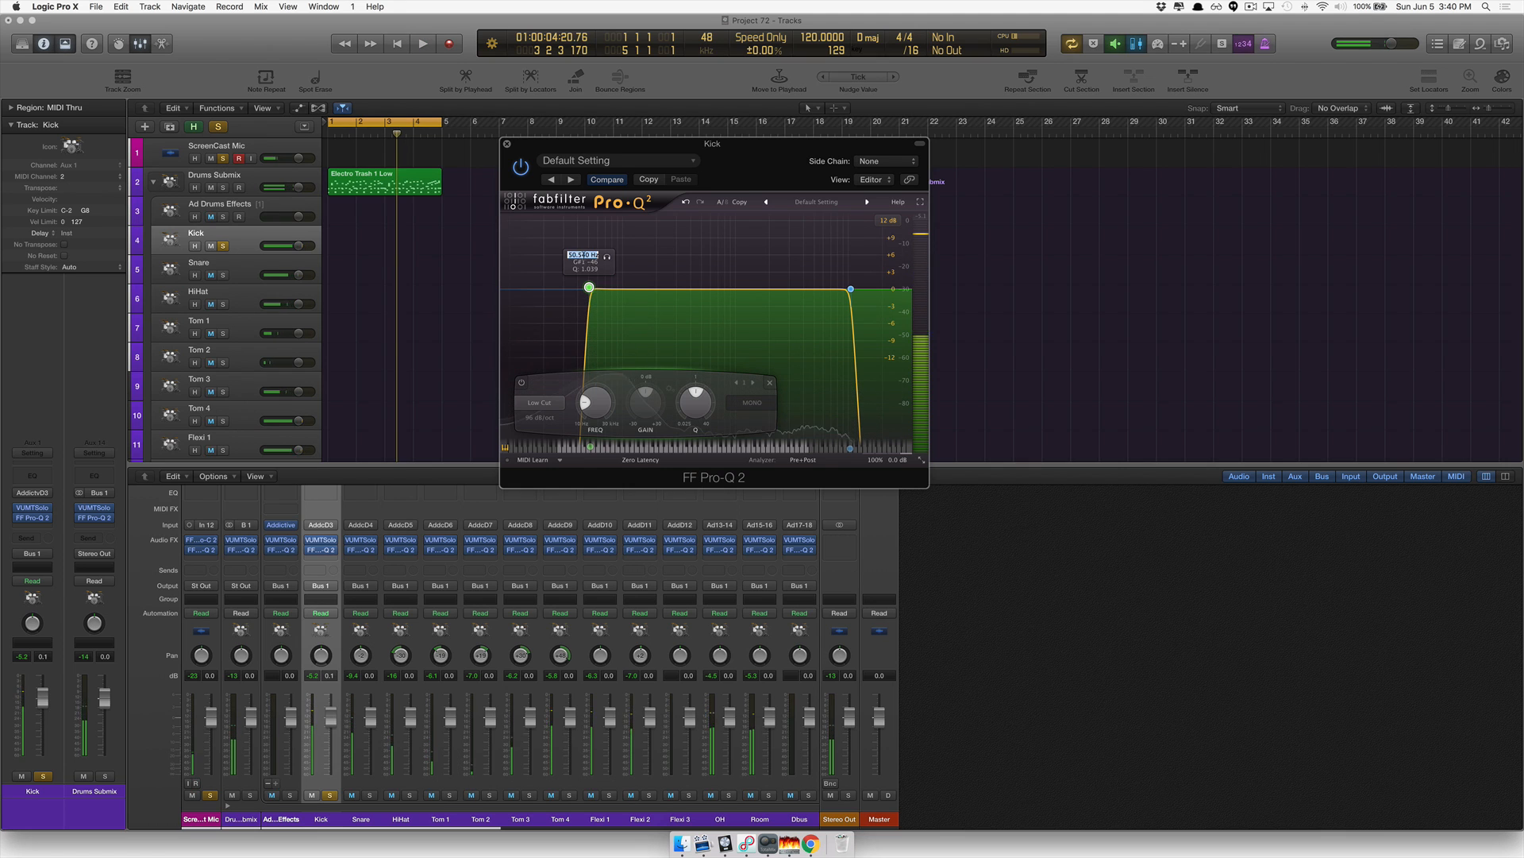
double_click(581, 258)
type("50")
key("Return")
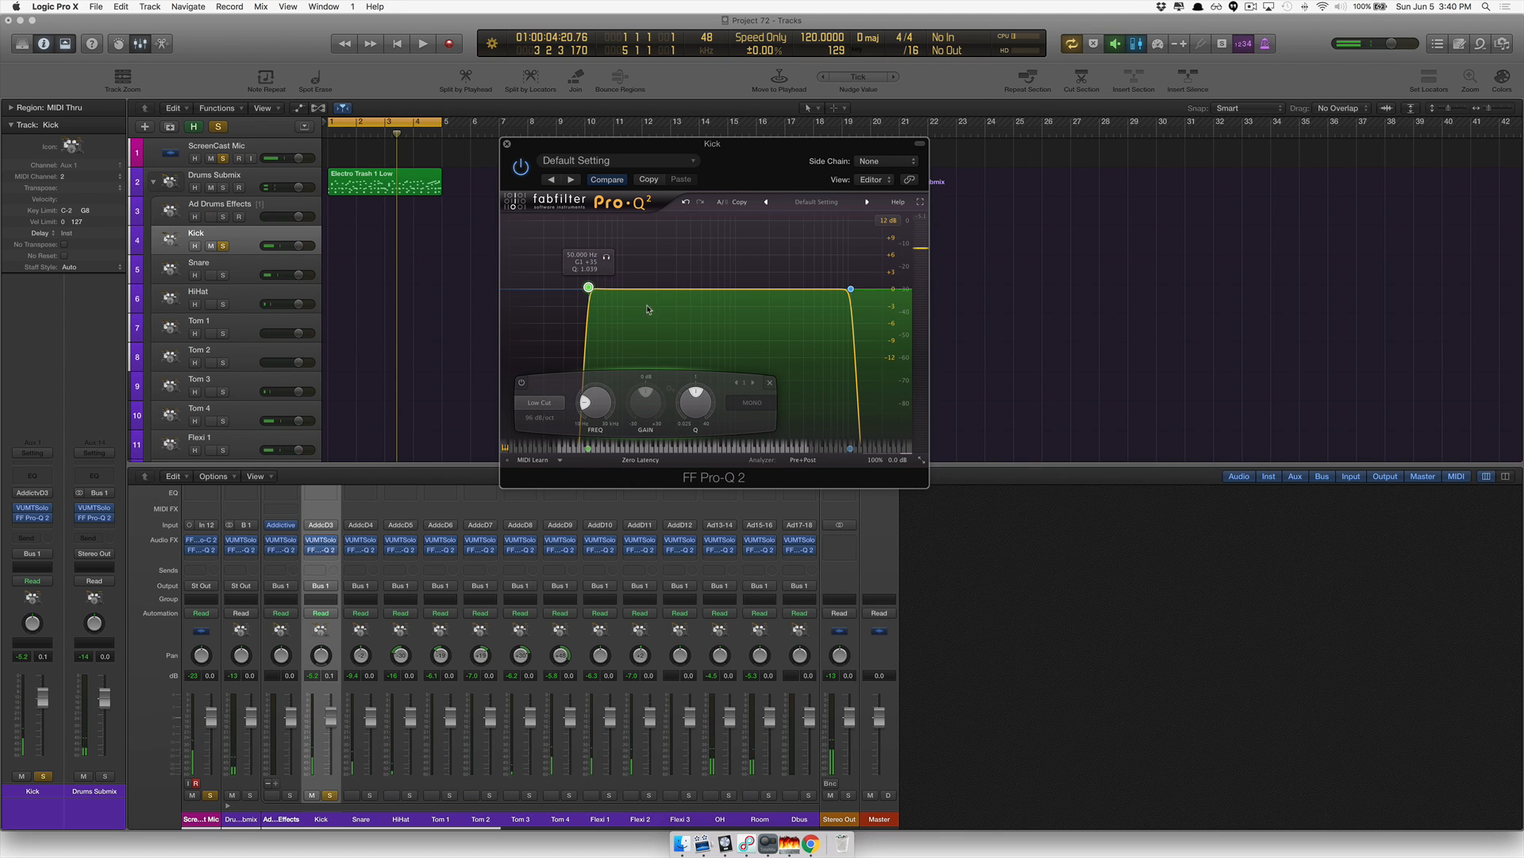
Switch to Chrome, examine the kick drum's low and high frequency limits on the chart, and return to Logic Pro X.
left_click(809, 844)
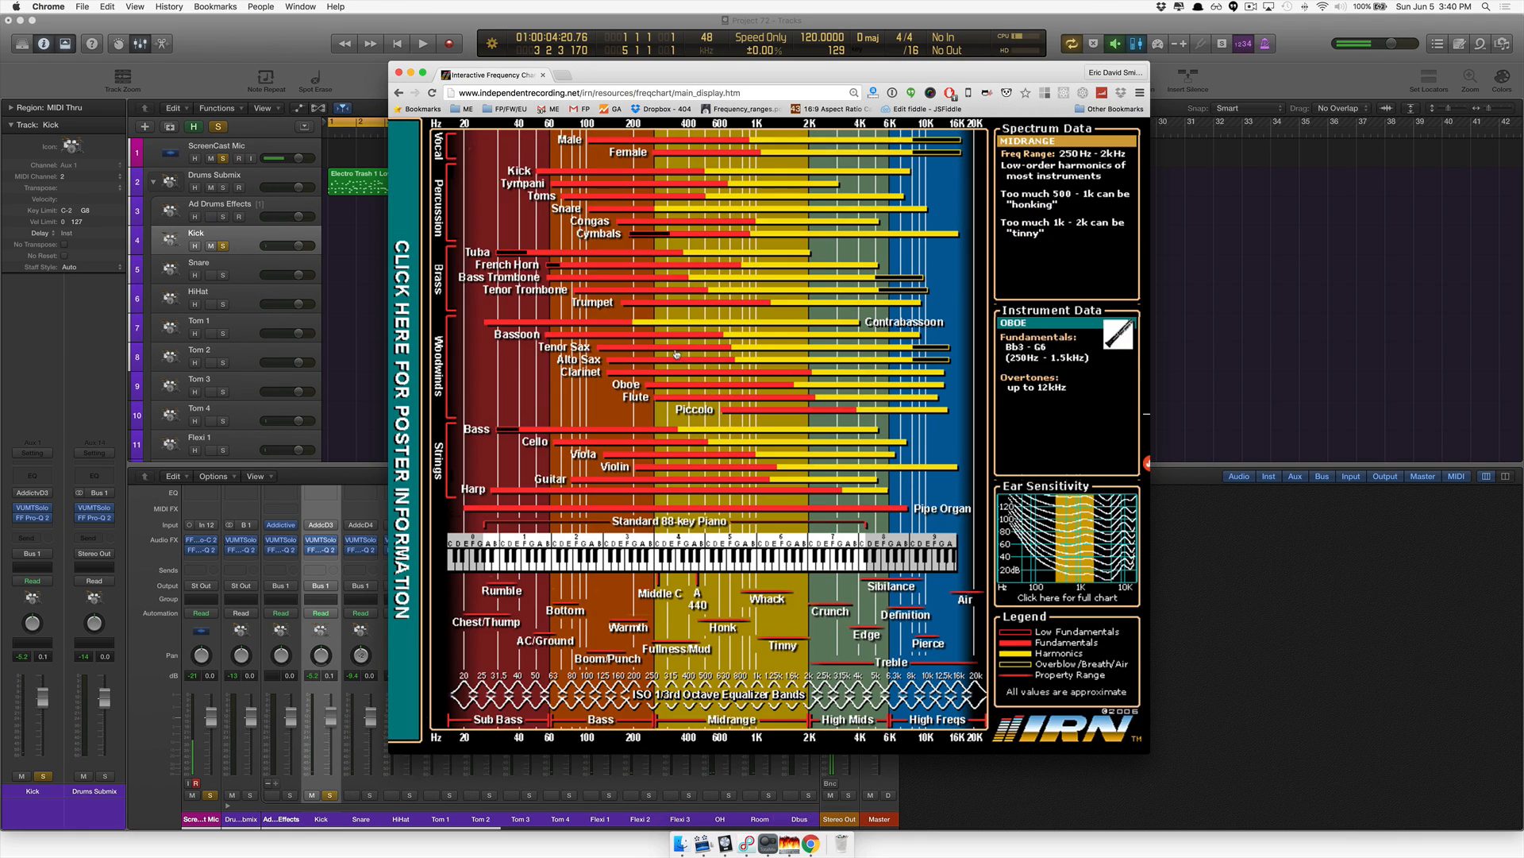
mouse_move(545, 173)
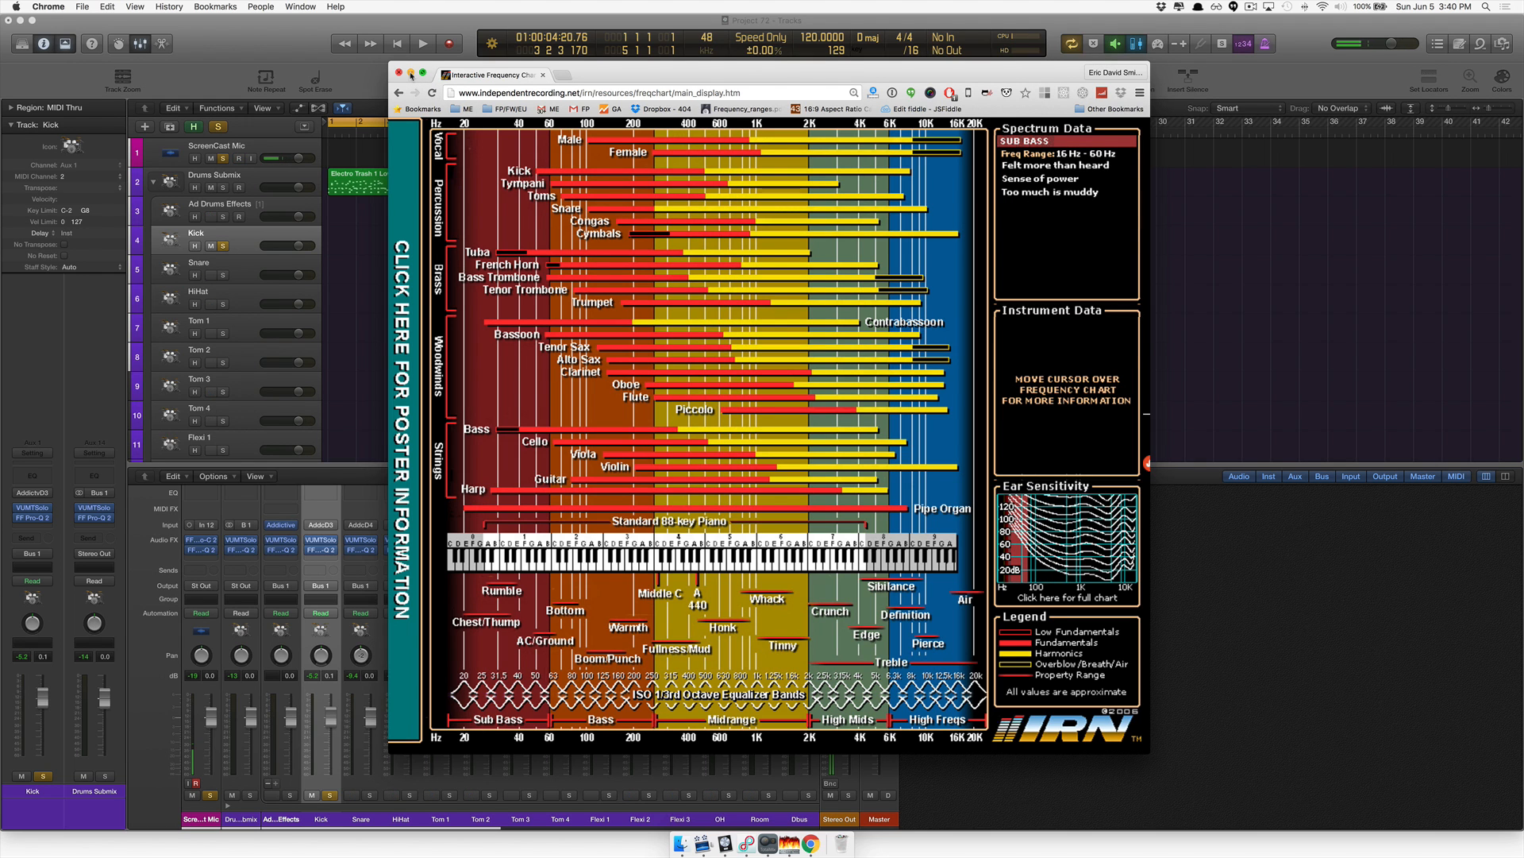
left_click(410, 73)
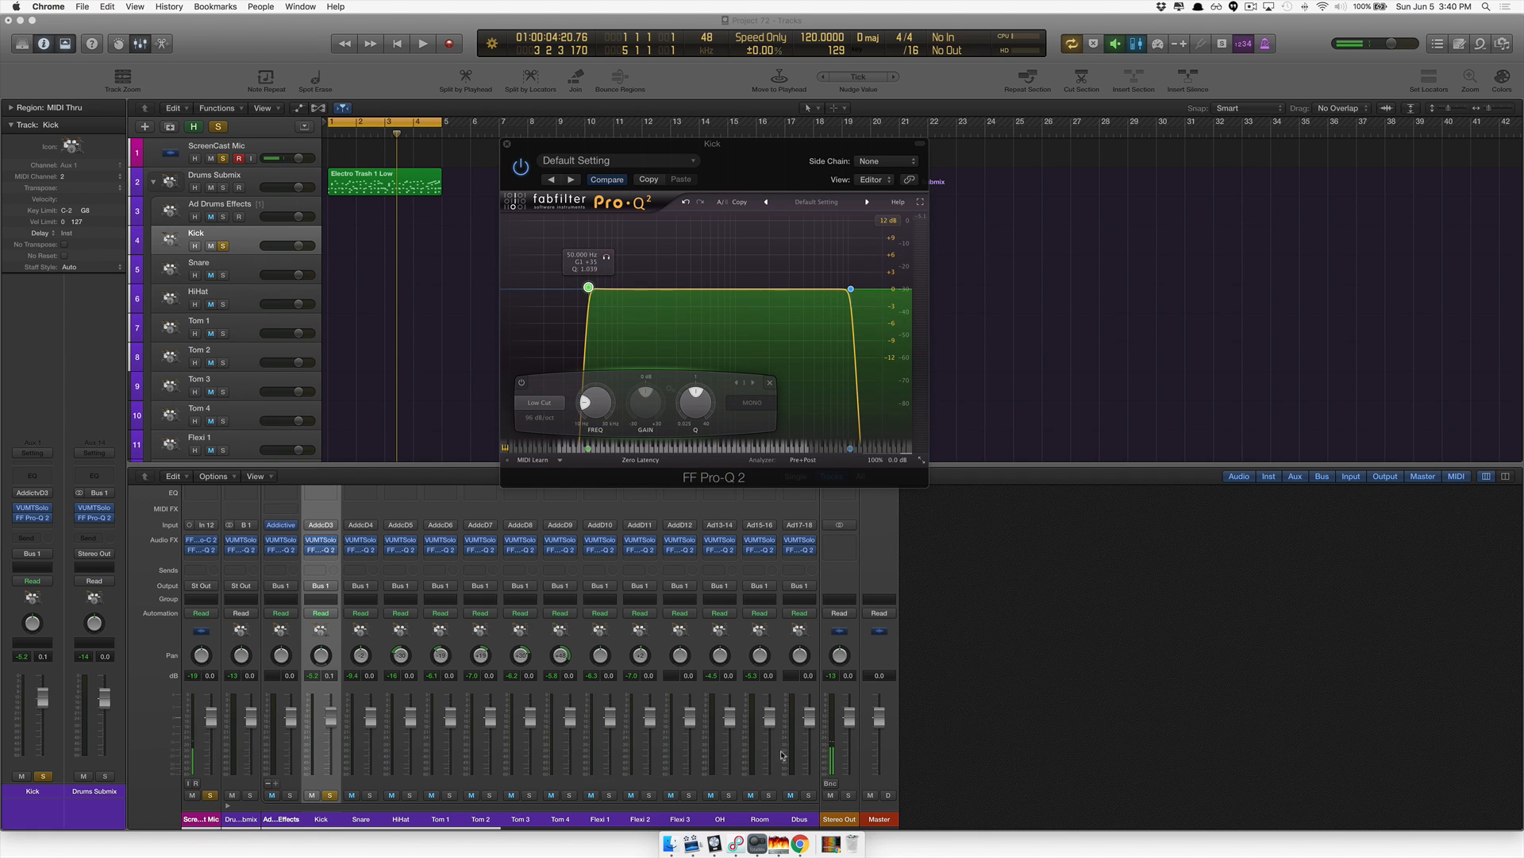
left_click(830, 843)
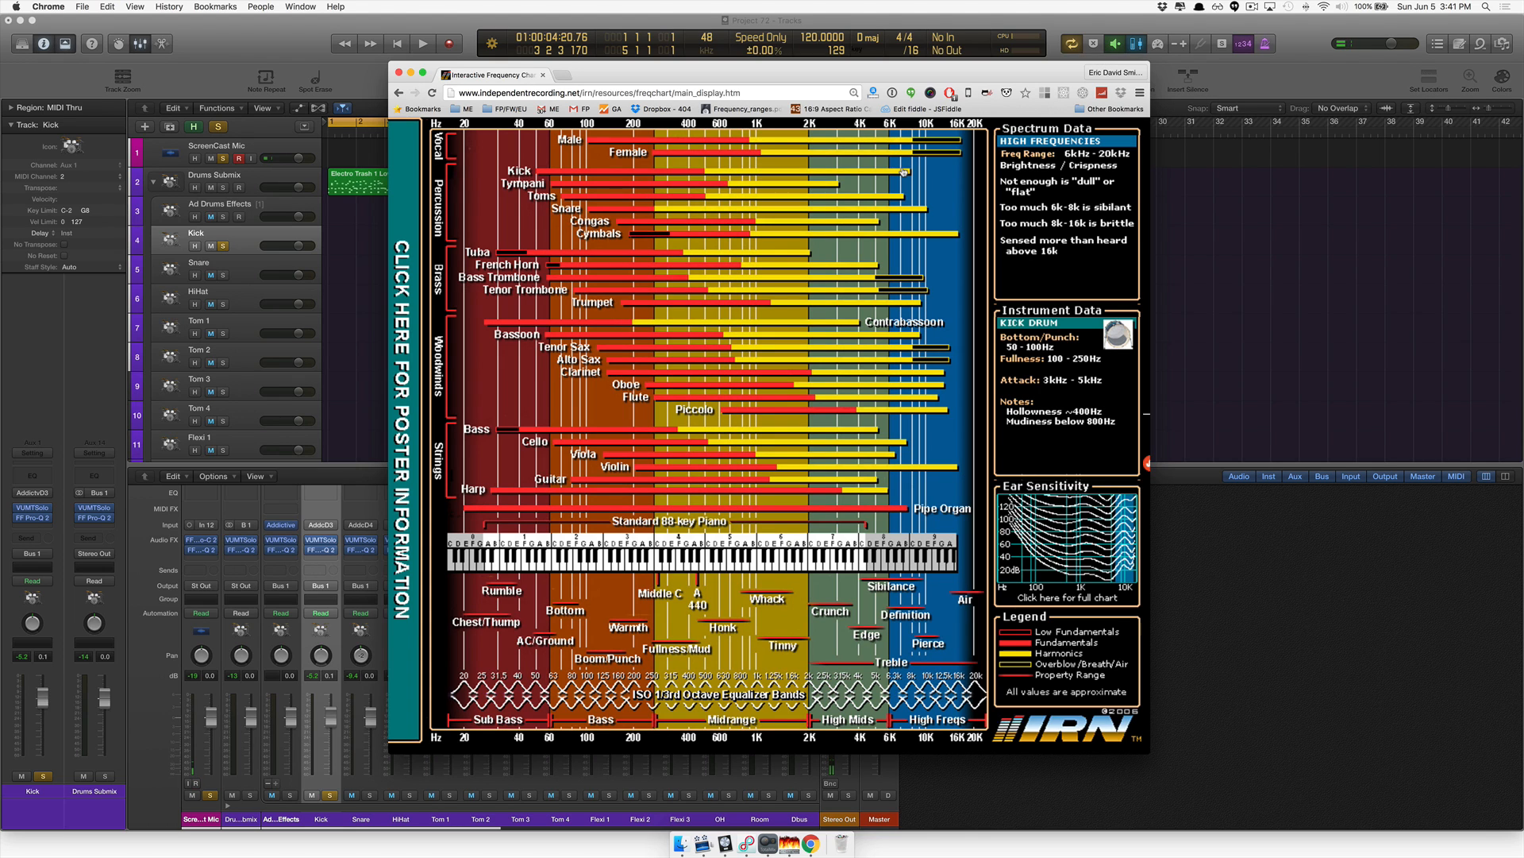
mouse_move(917, 141)
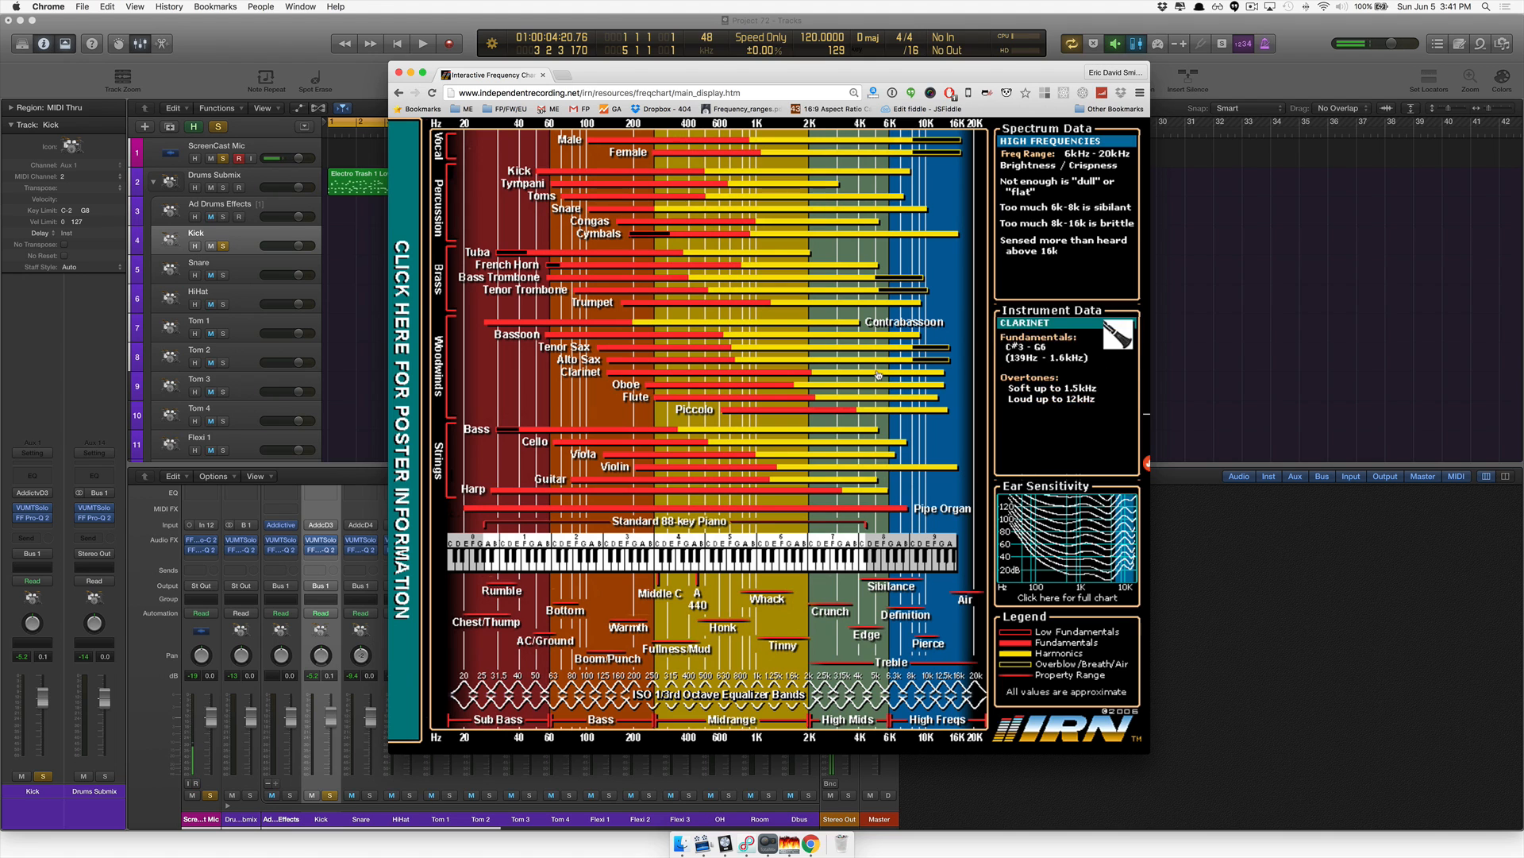
left_click(1211, 534)
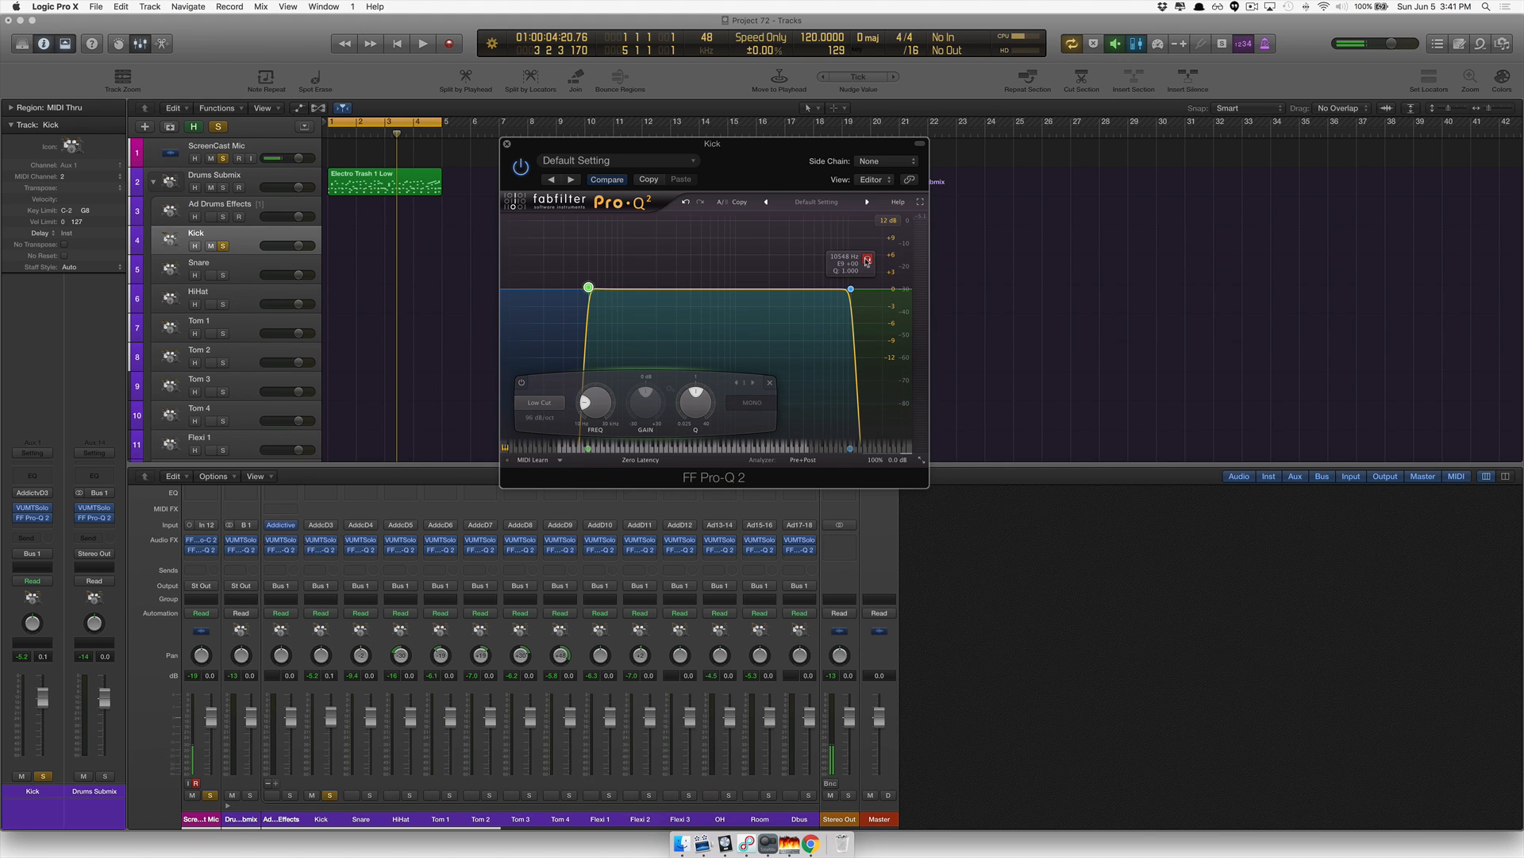
Audition the Kick's high cut in band-listen mode during playback, and set its frequency to 8000 Hz.
key("space")
left_click_drag(867, 262, 849, 260)
key("space")
double_click(829, 256)
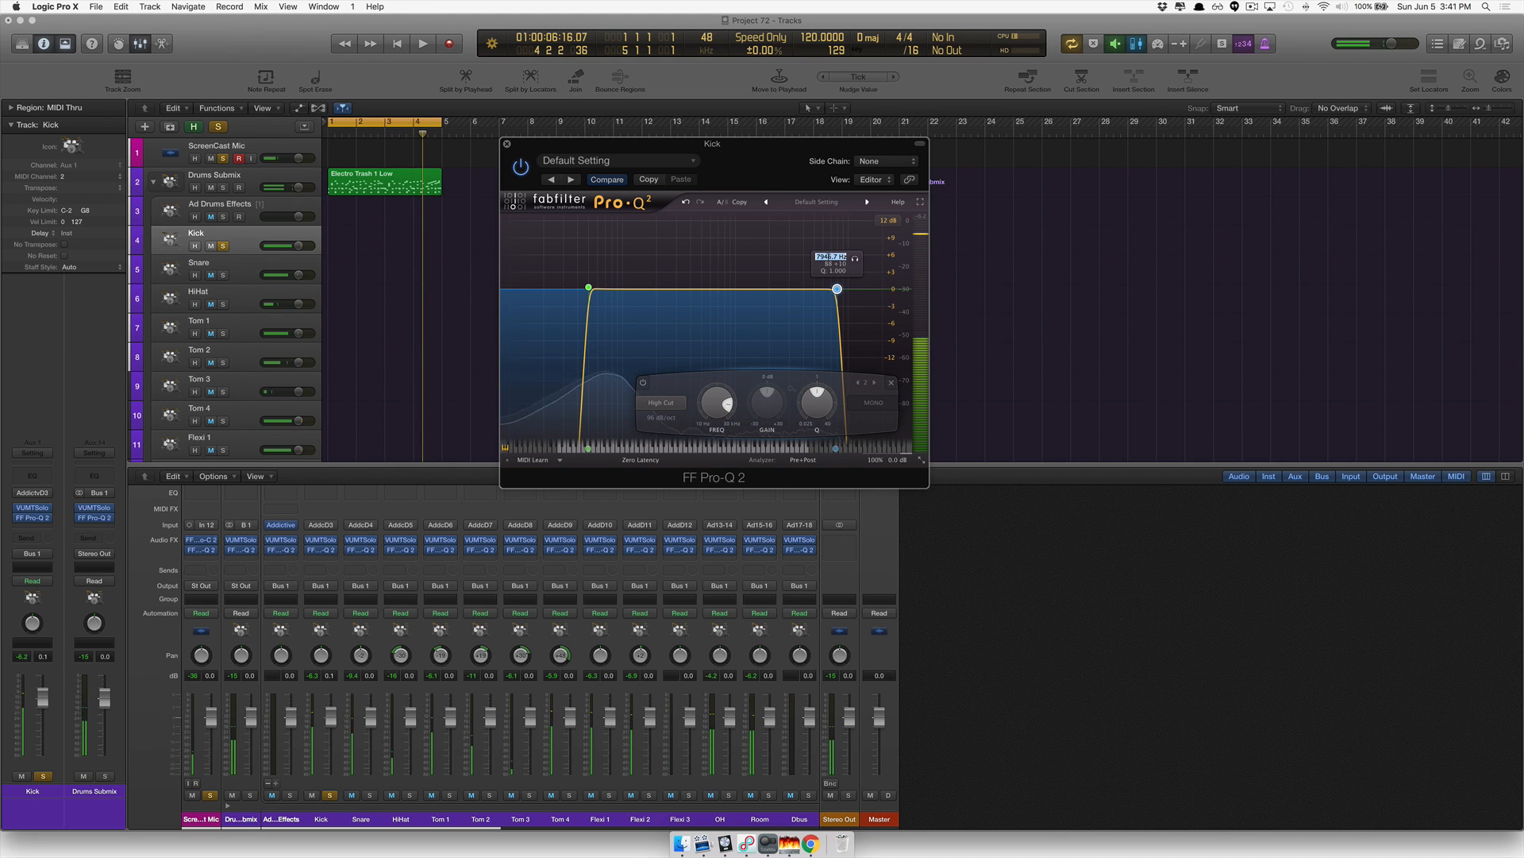
type("800")
key("Return")
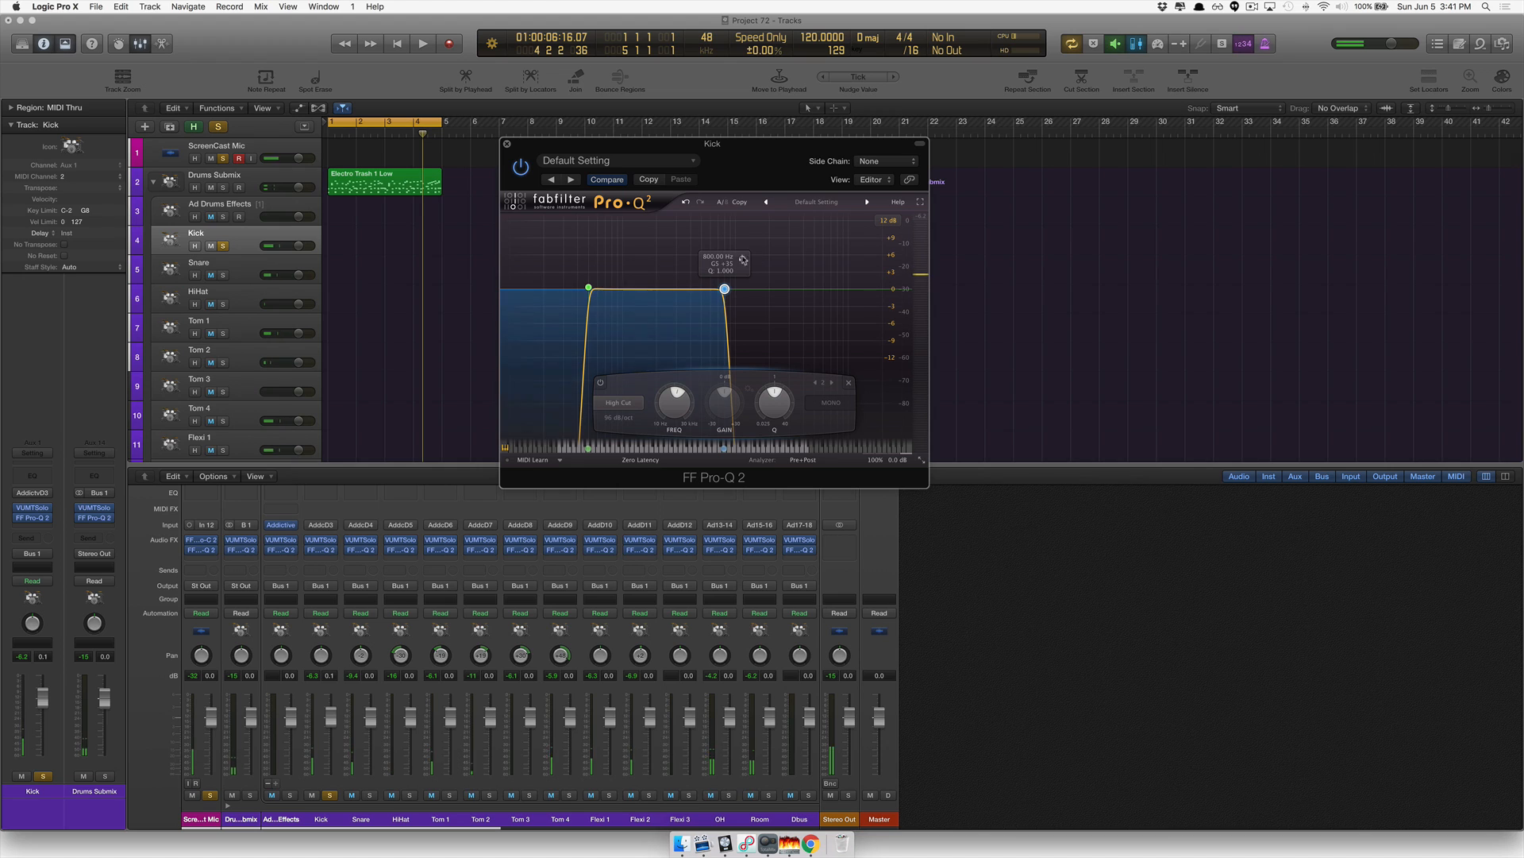
double_click(721, 257)
type("80")
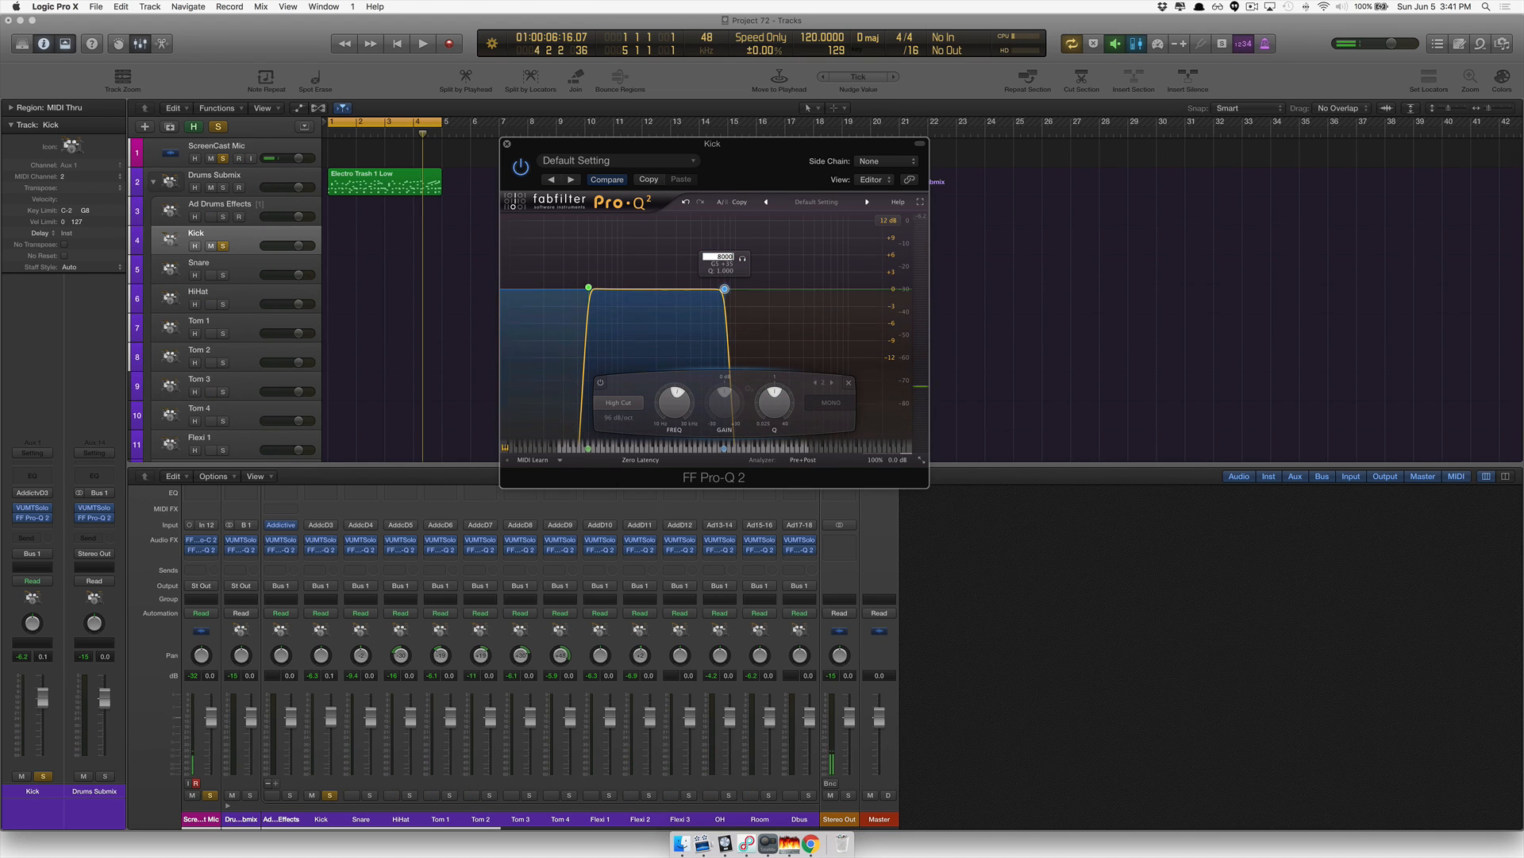
type("00")
key("Return")
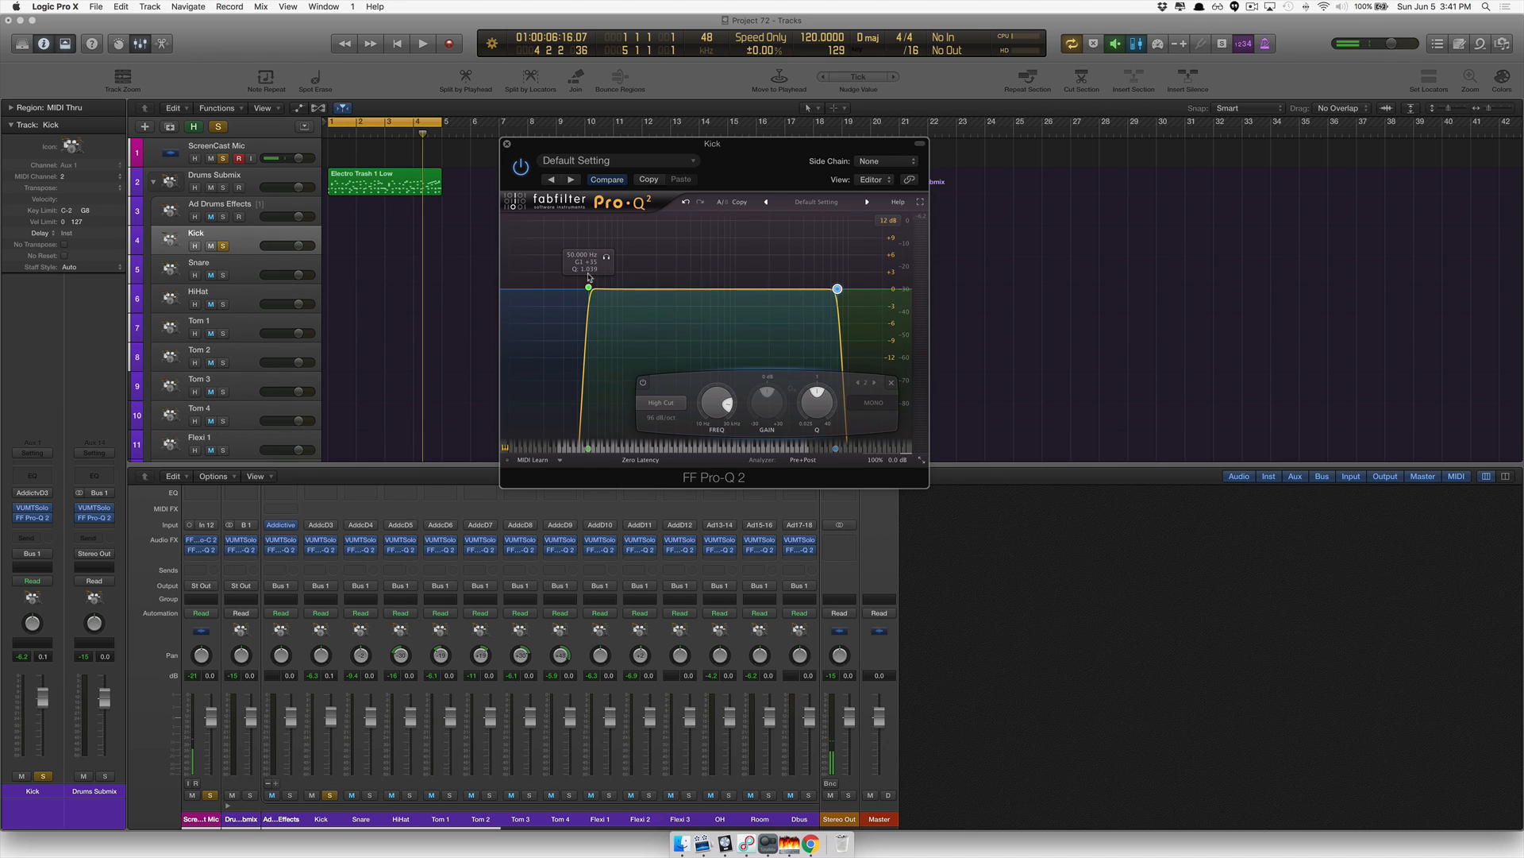
Move the Kick's EQ window away from the mixer, and solo and select the Snare instead of the Kick for a short playback.
left_click(588, 286, "shift")
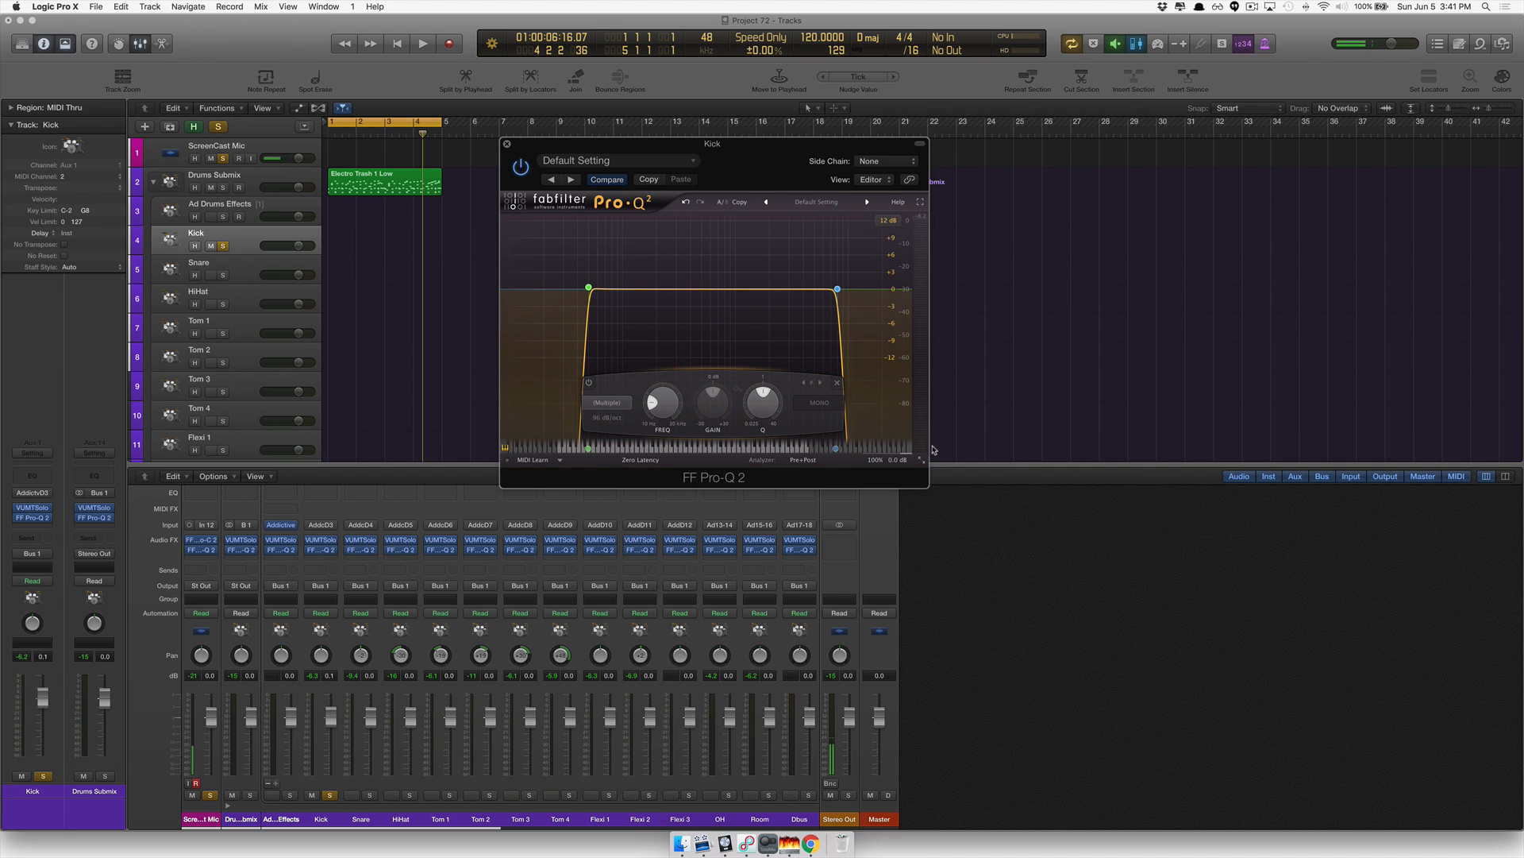
left_click_drag(769, 145, 1357, 114)
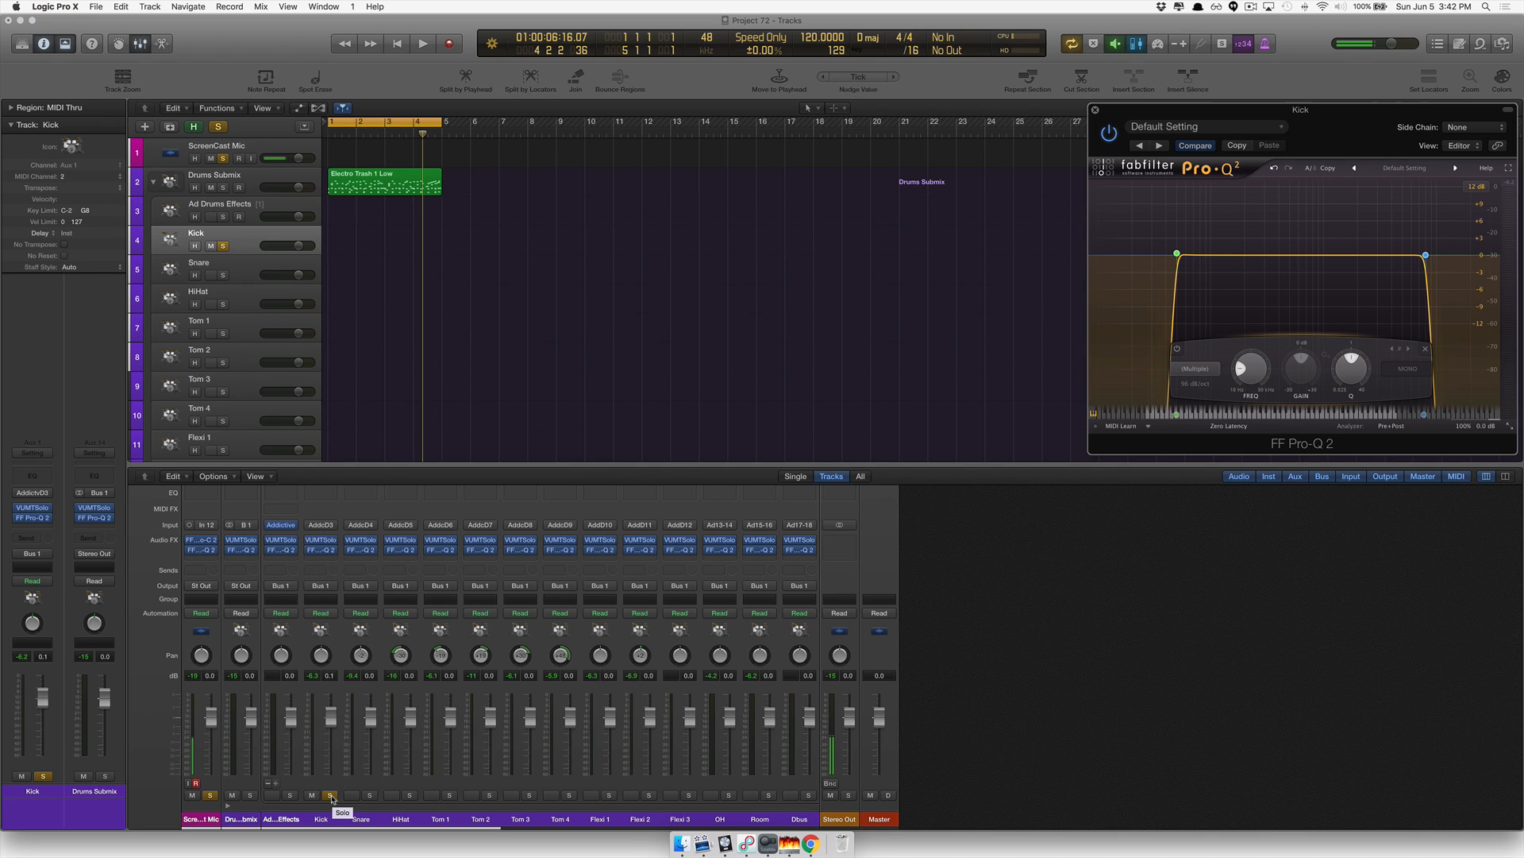
left_click(331, 795)
left_click(370, 795)
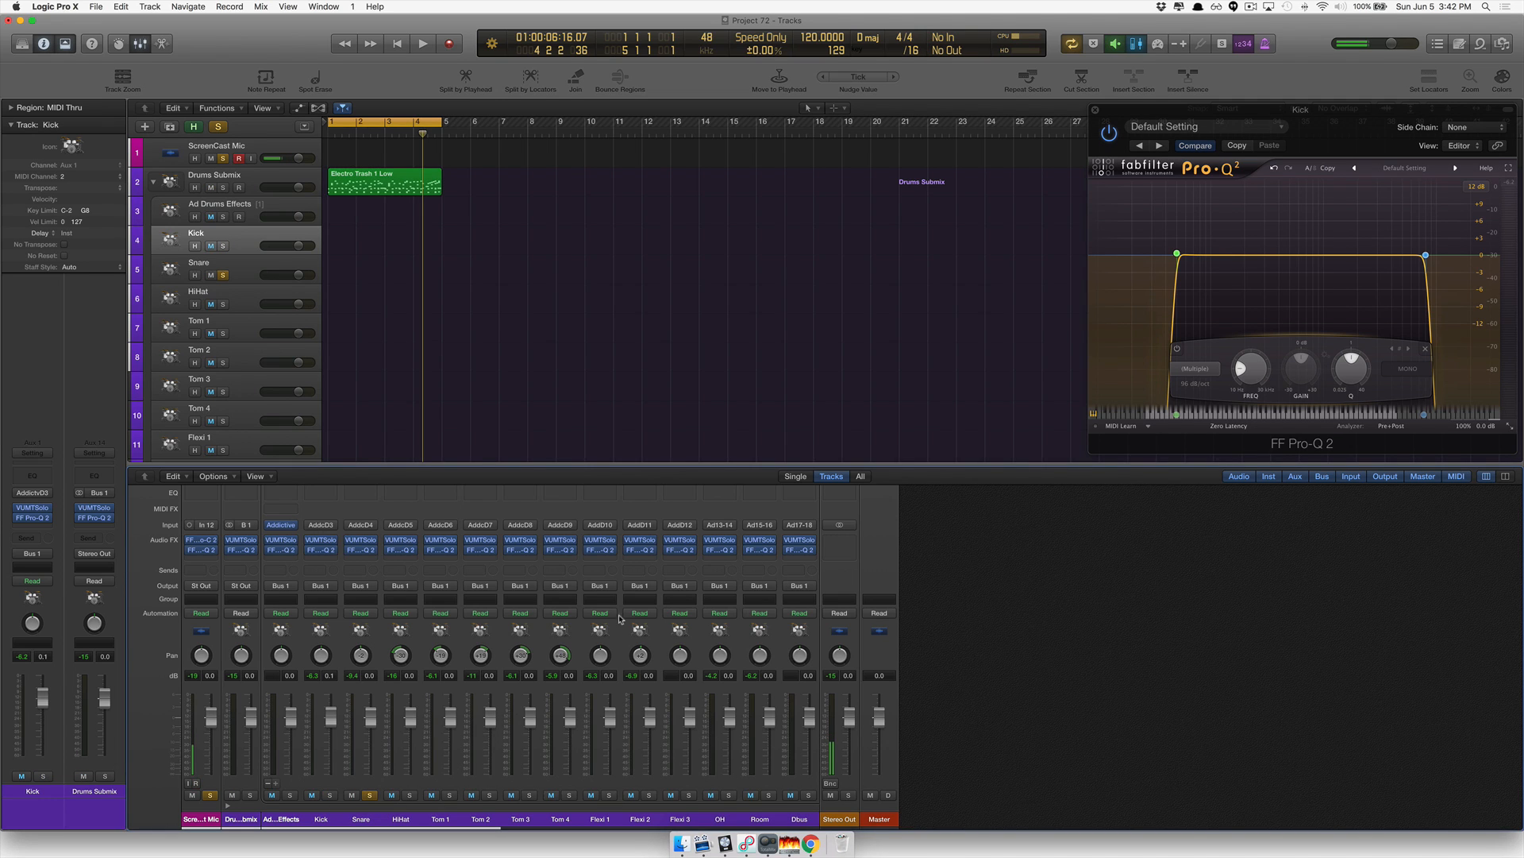
left_click(366, 820)
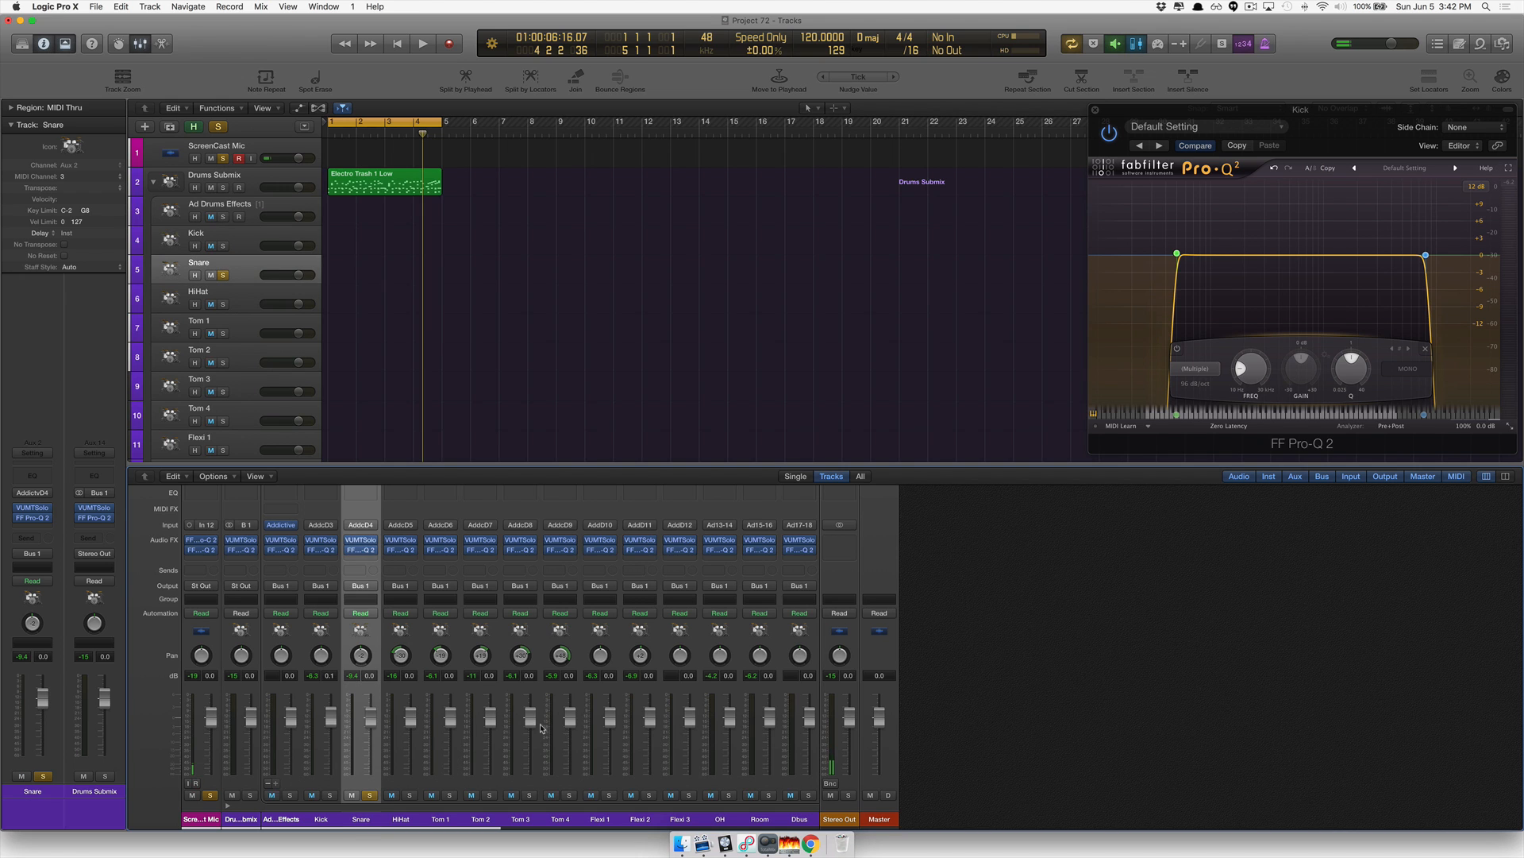
key("space")
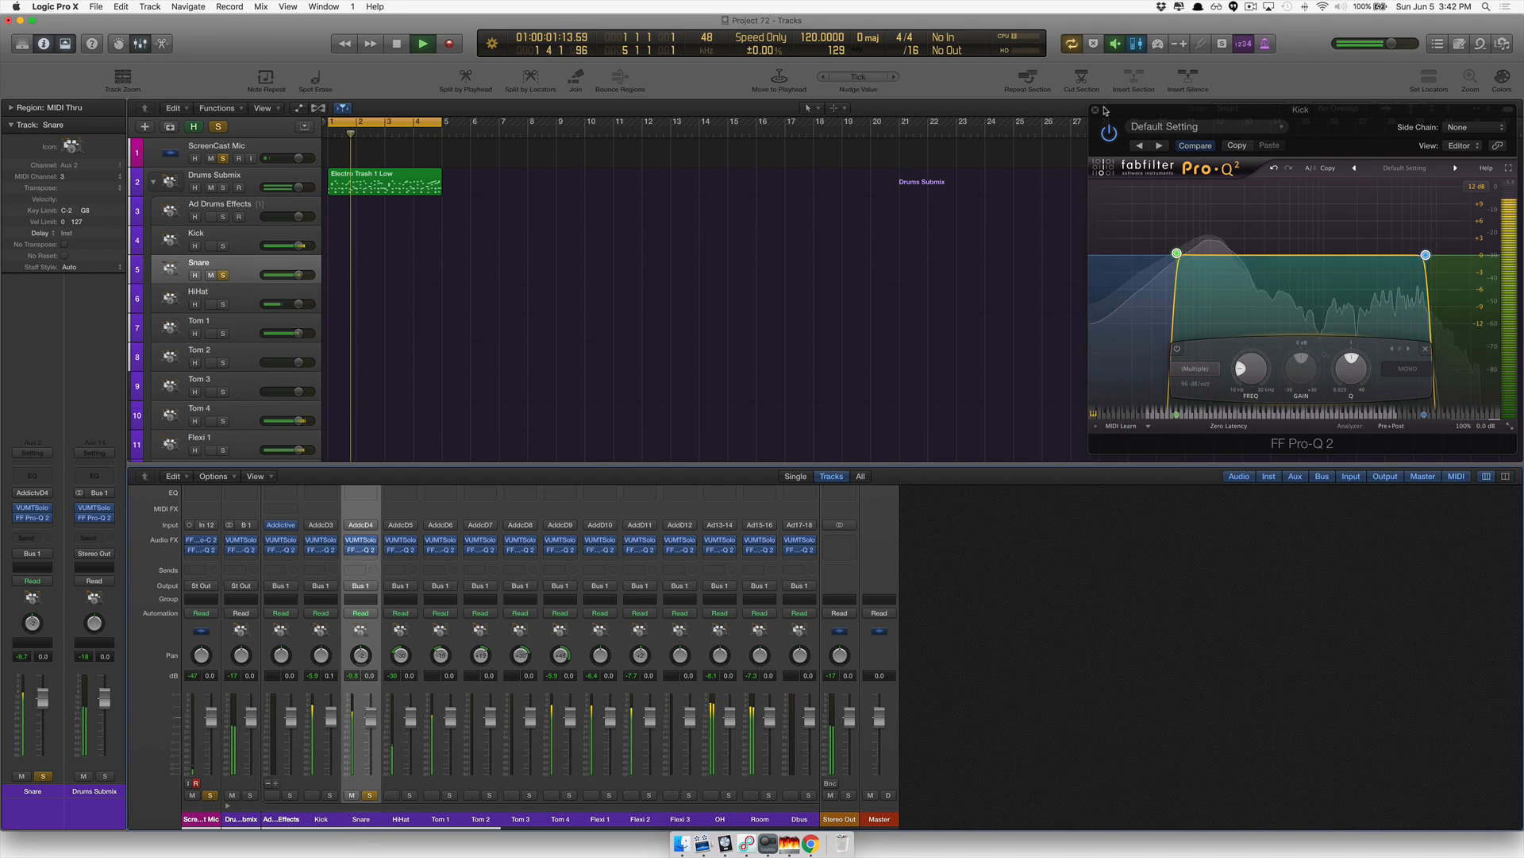
key("space")
Enable plug-in window linking, and replace the Kick's EQ window with the Snare's FF Pro-Q 2, placed over the Tracks area.
left_click(1500, 148)
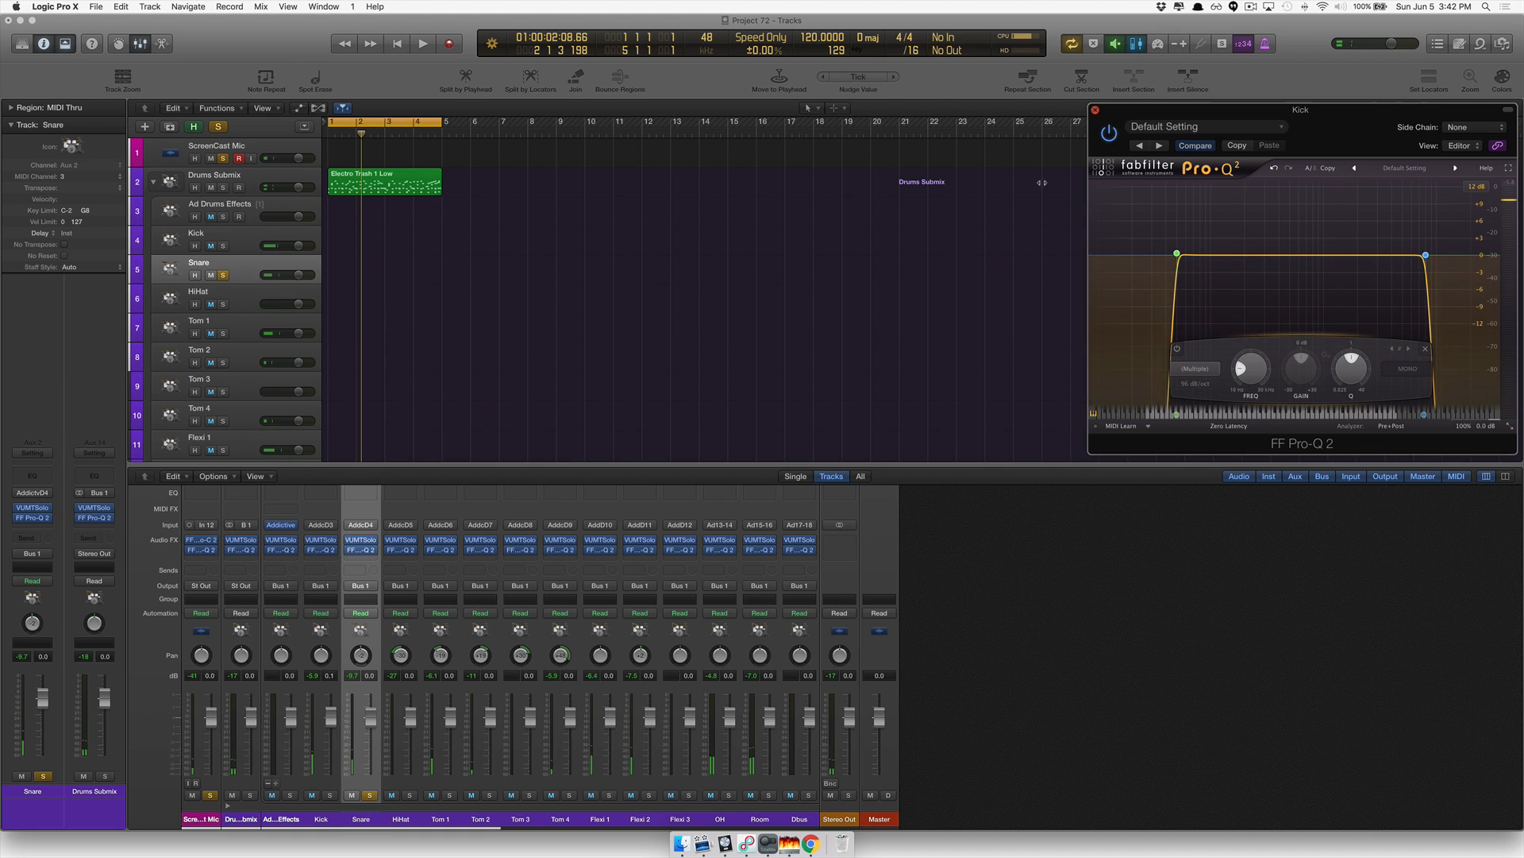
left_click(1097, 110)
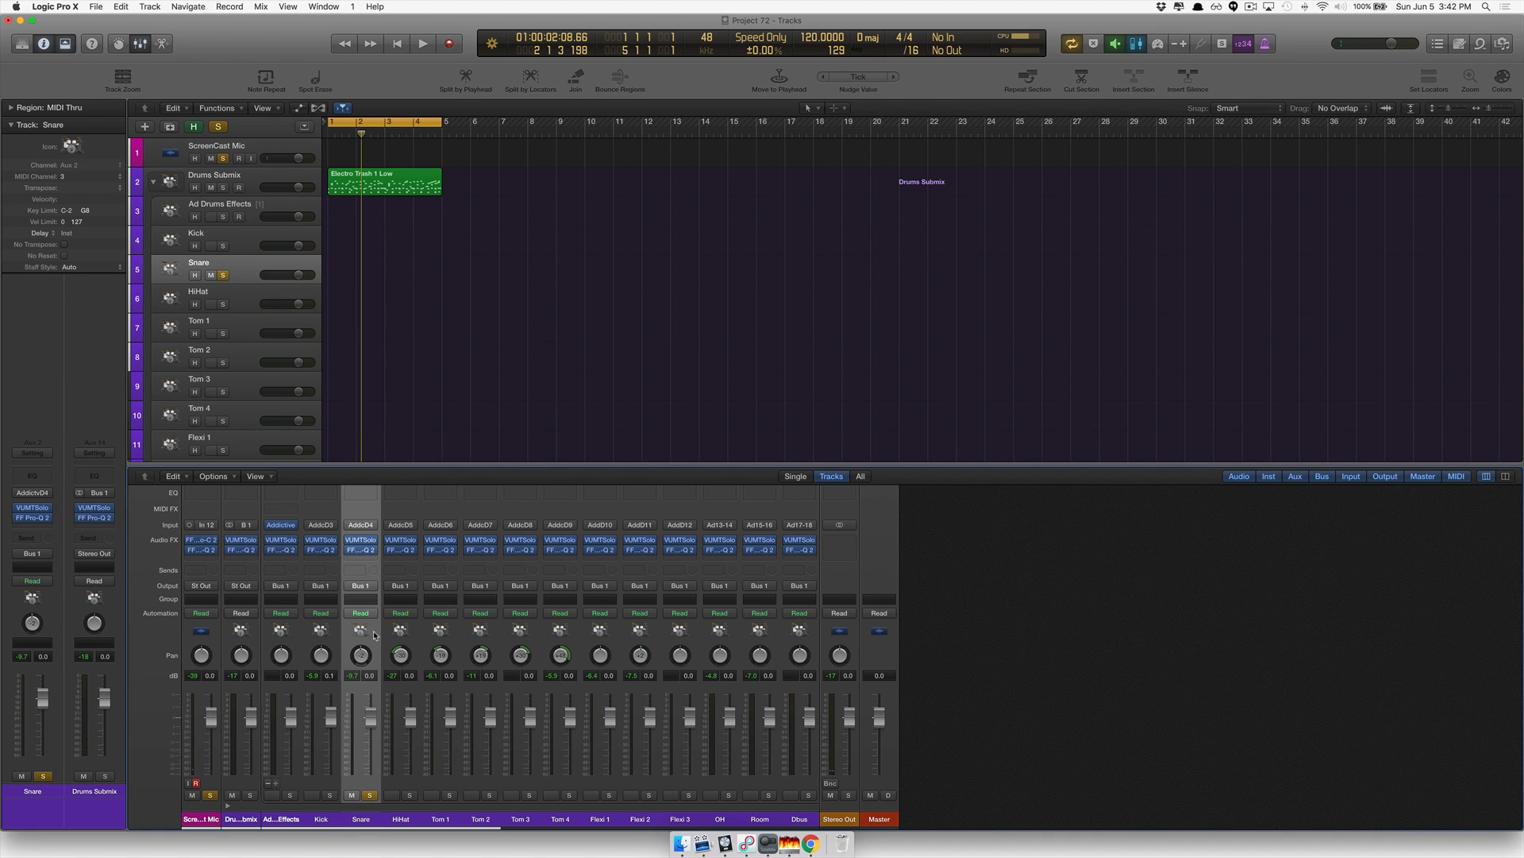
left_click(361, 549)
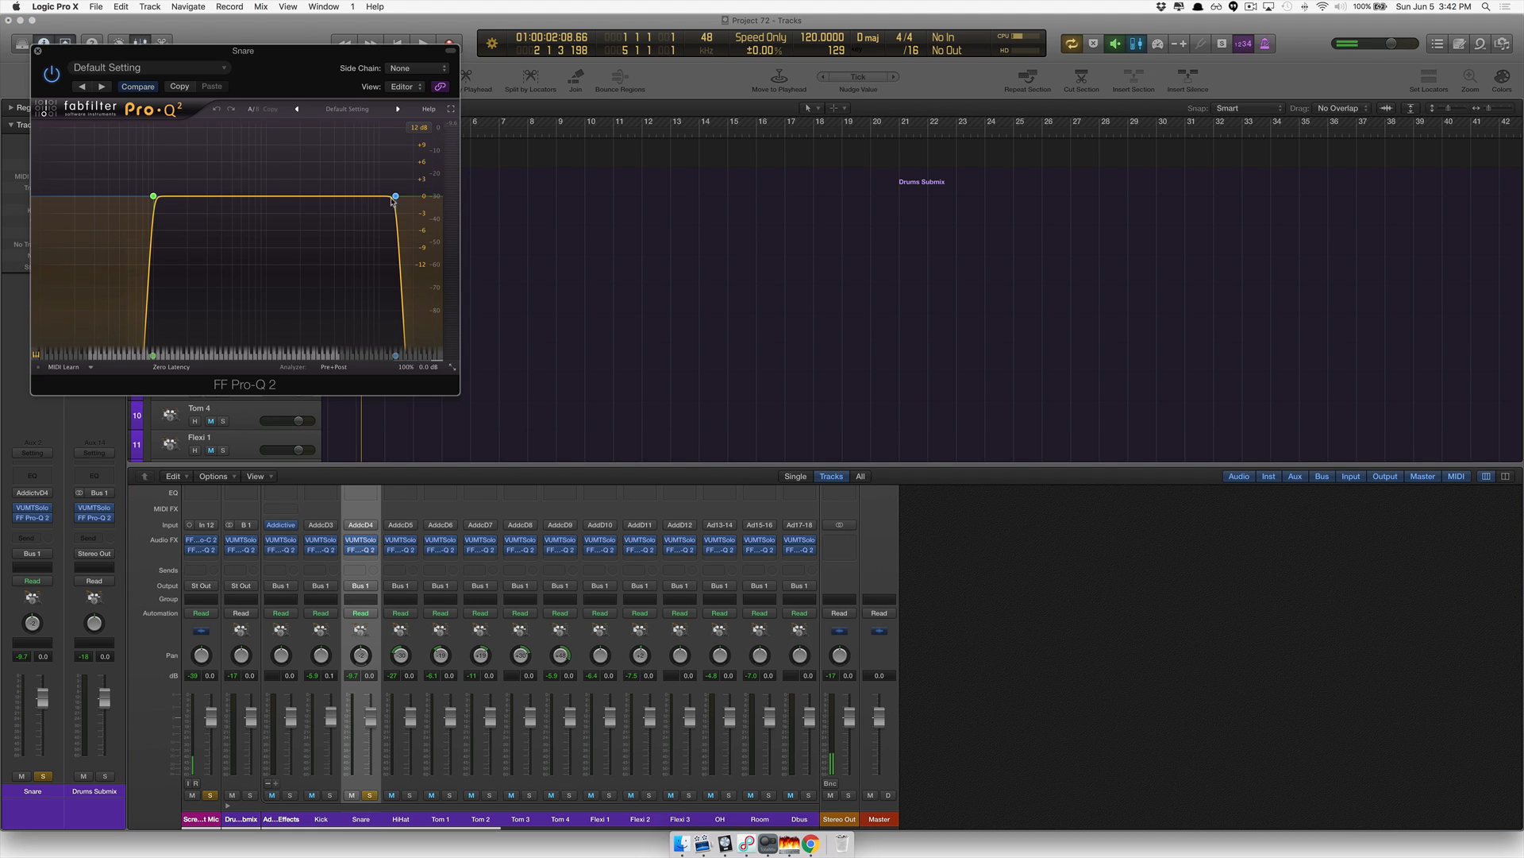
left_click_drag(258, 46, 984, 153)
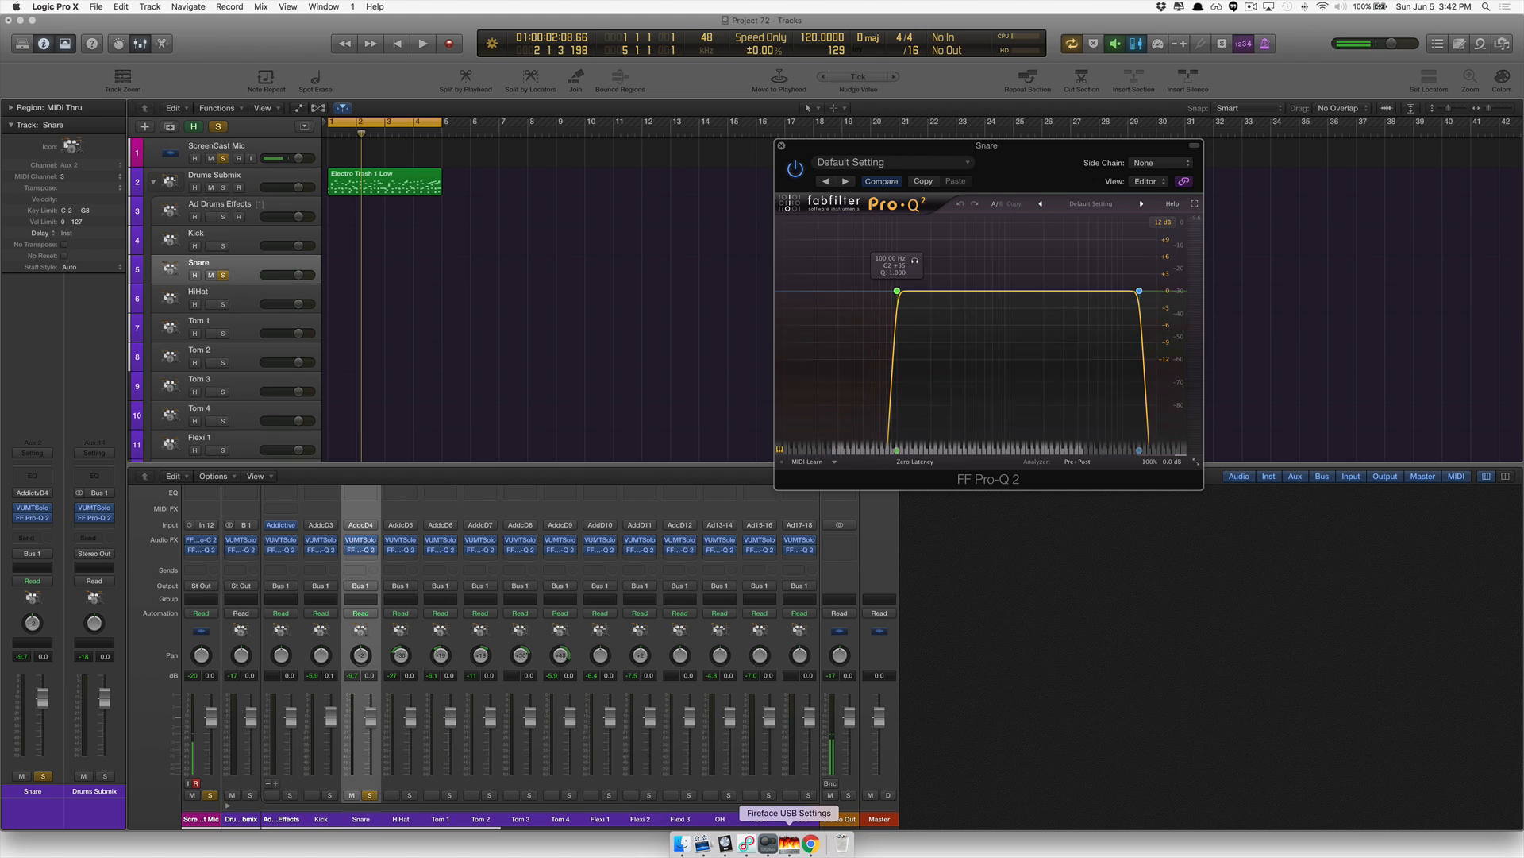
Reset the Snare's EQ to Default Setting, and add a low cut at about 10 Hz with a 96 dB/oct slope.
left_click(1110, 205)
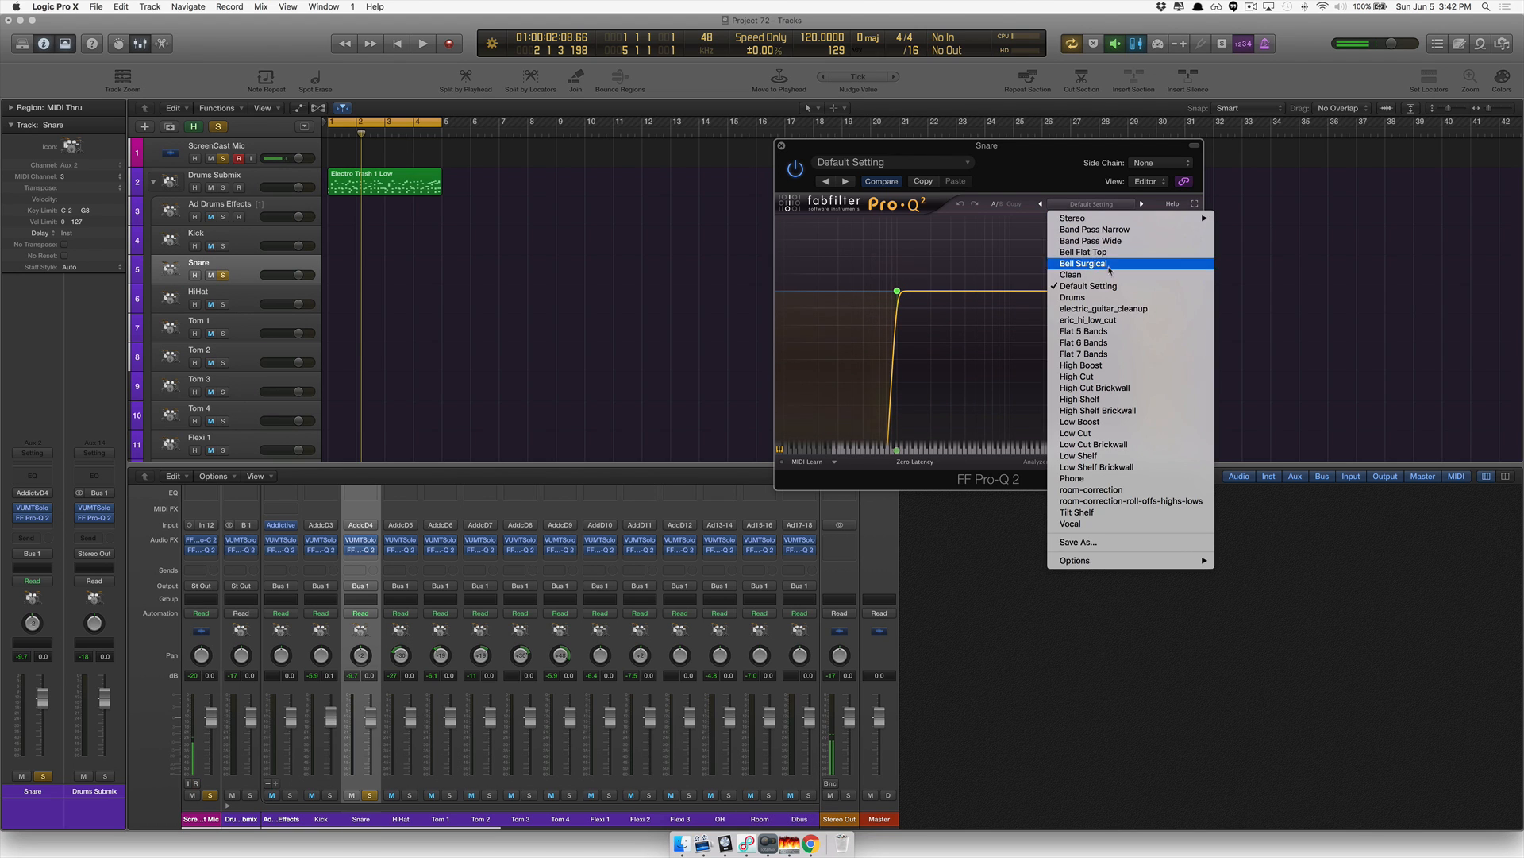
left_click(1089, 286)
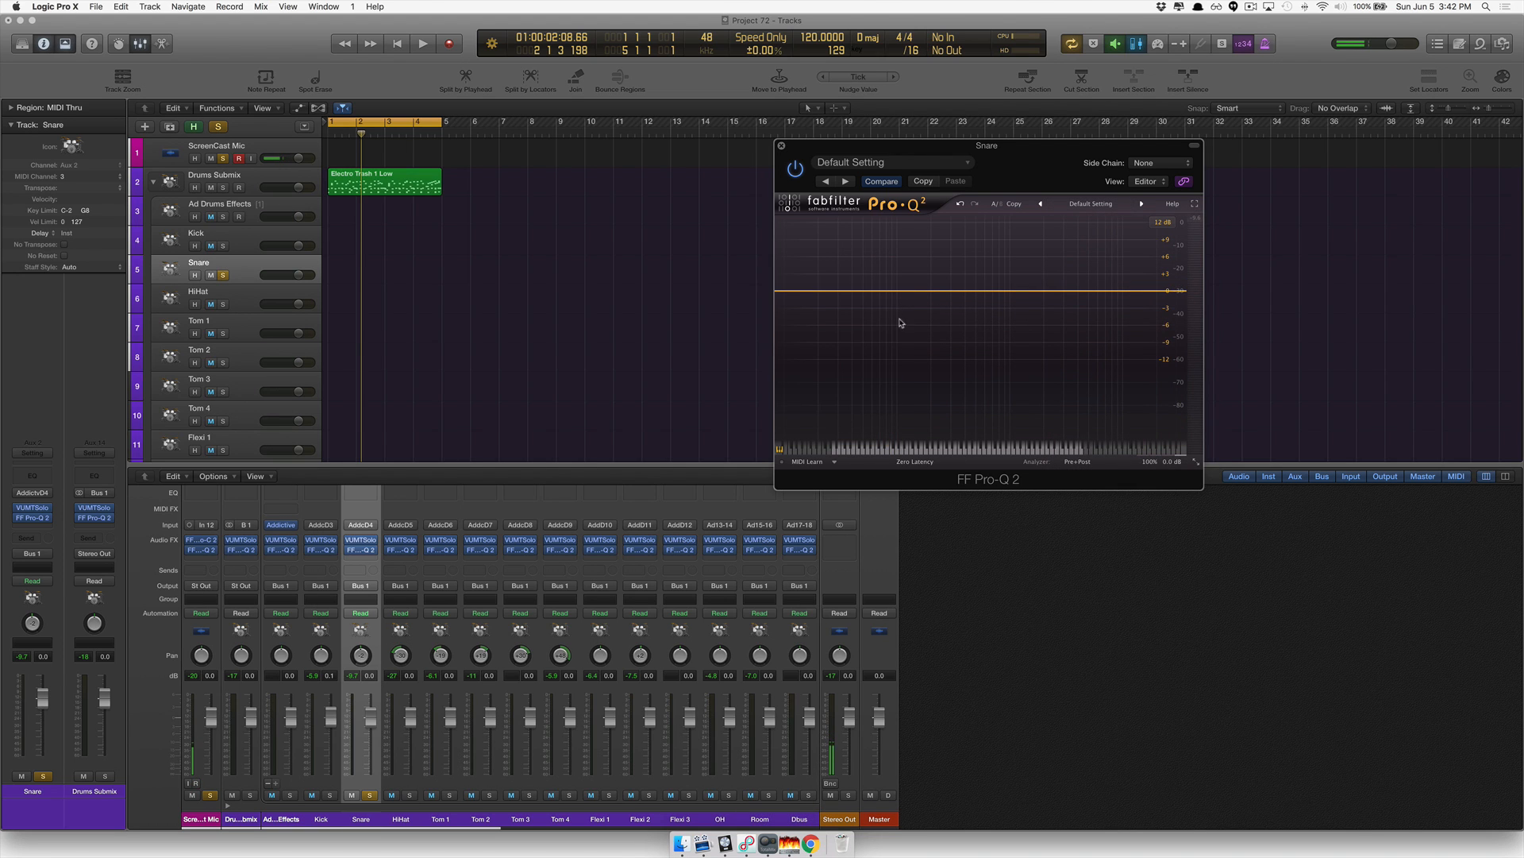
left_click(785, 292)
left_click(814, 419)
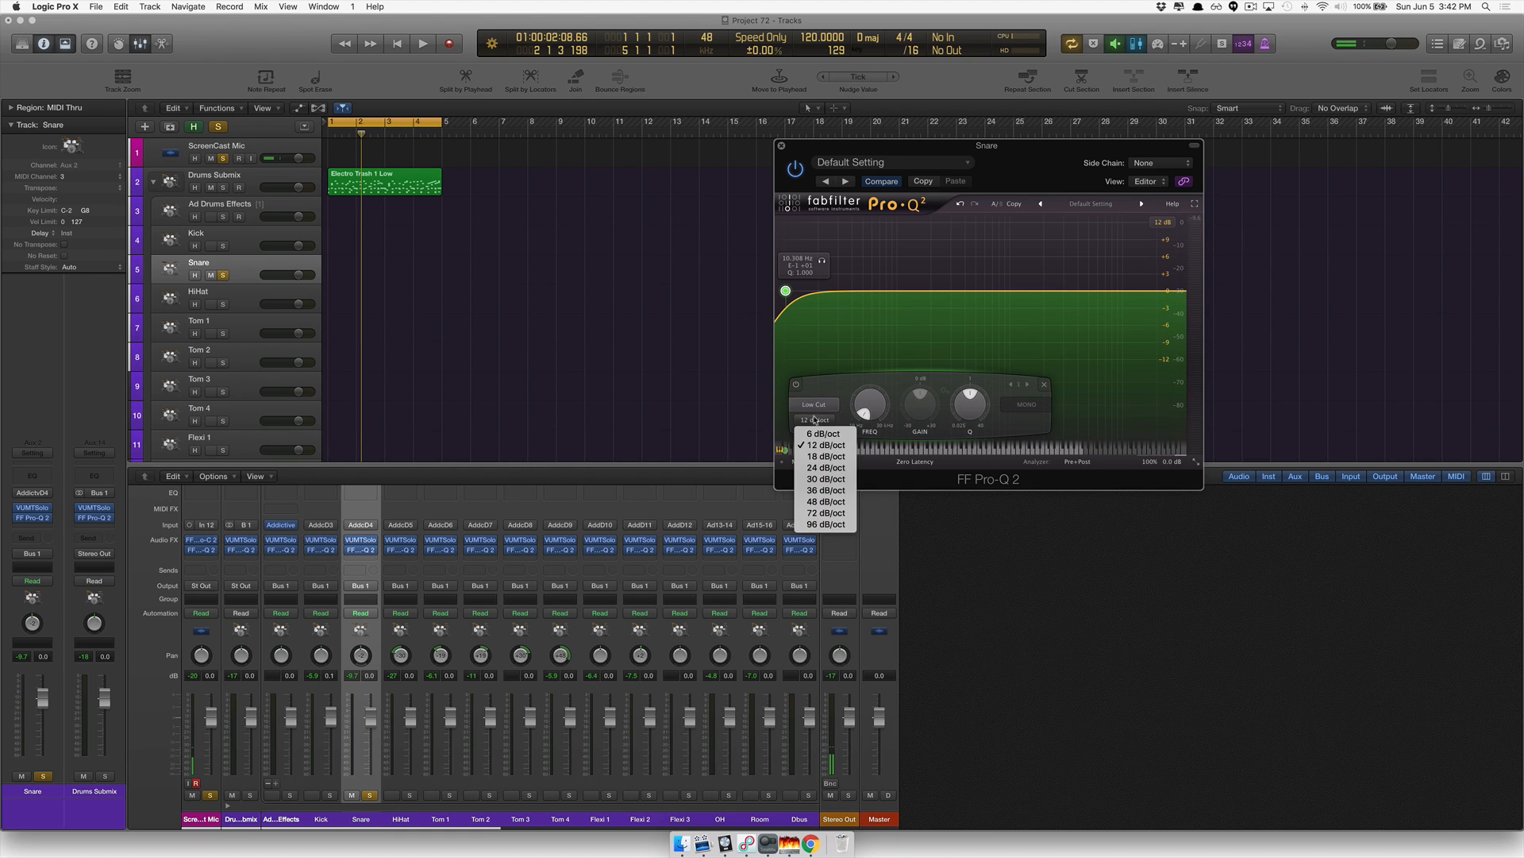
left_click(825, 524)
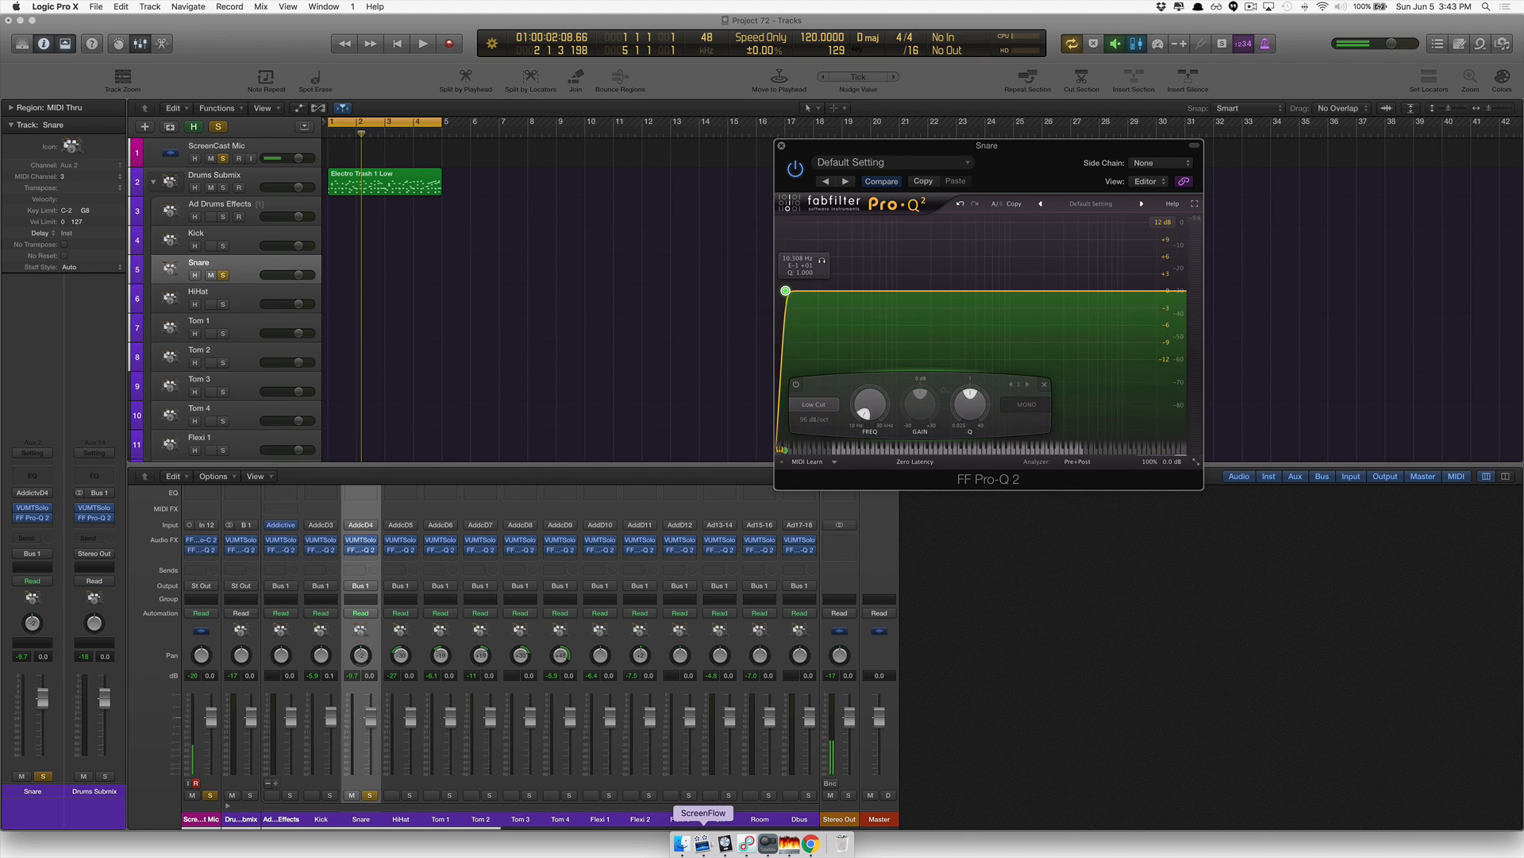
Switch to Chrome, examine the snare's low and high frequency limits on the chart, and return to Logic Pro X.
left_click(810, 843)
mouse_move(592, 209)
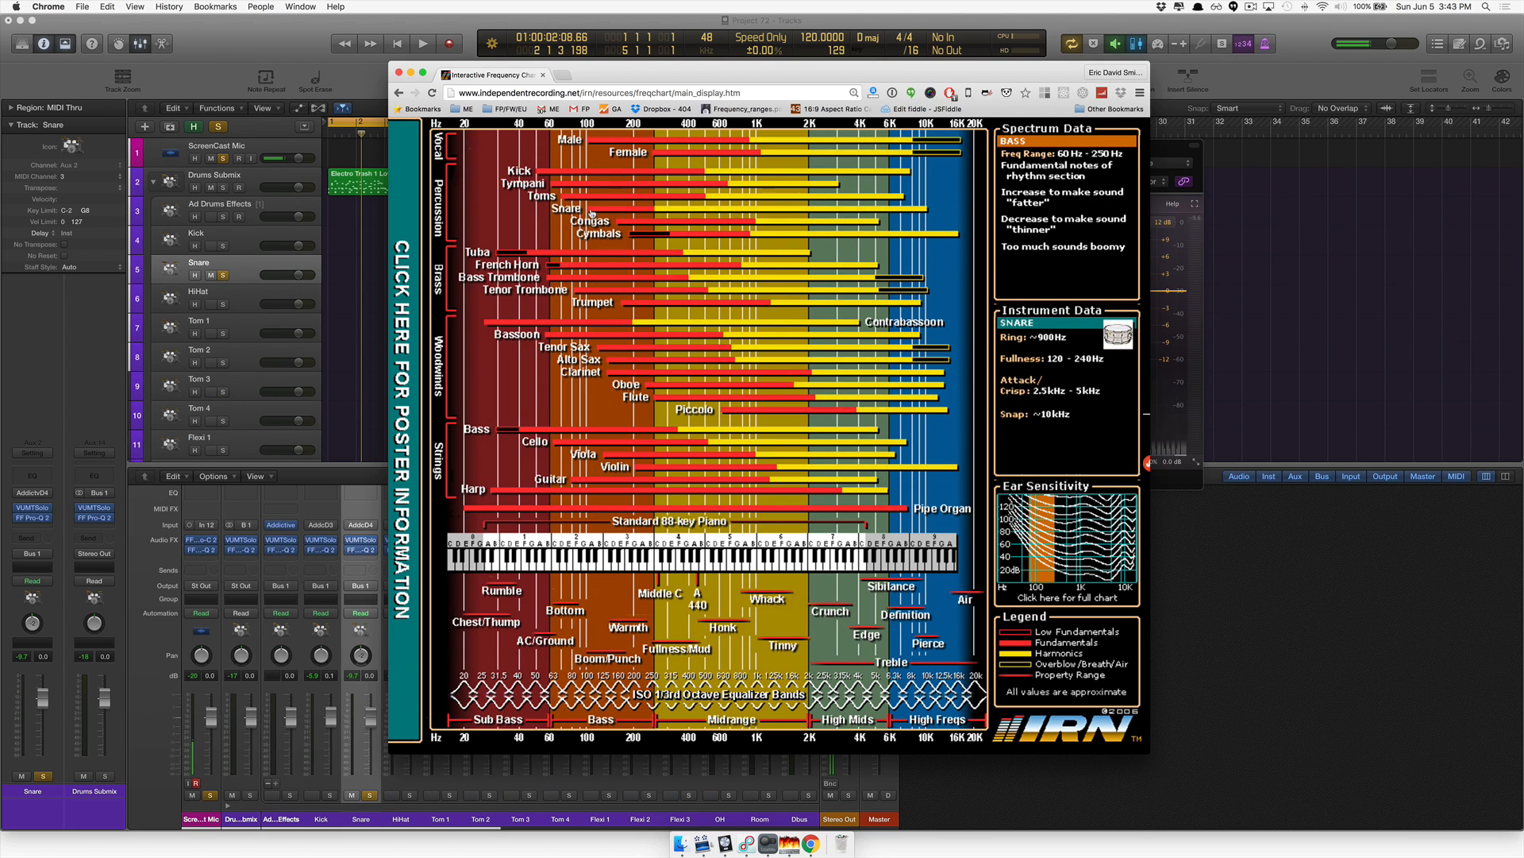
mouse_move(902, 214)
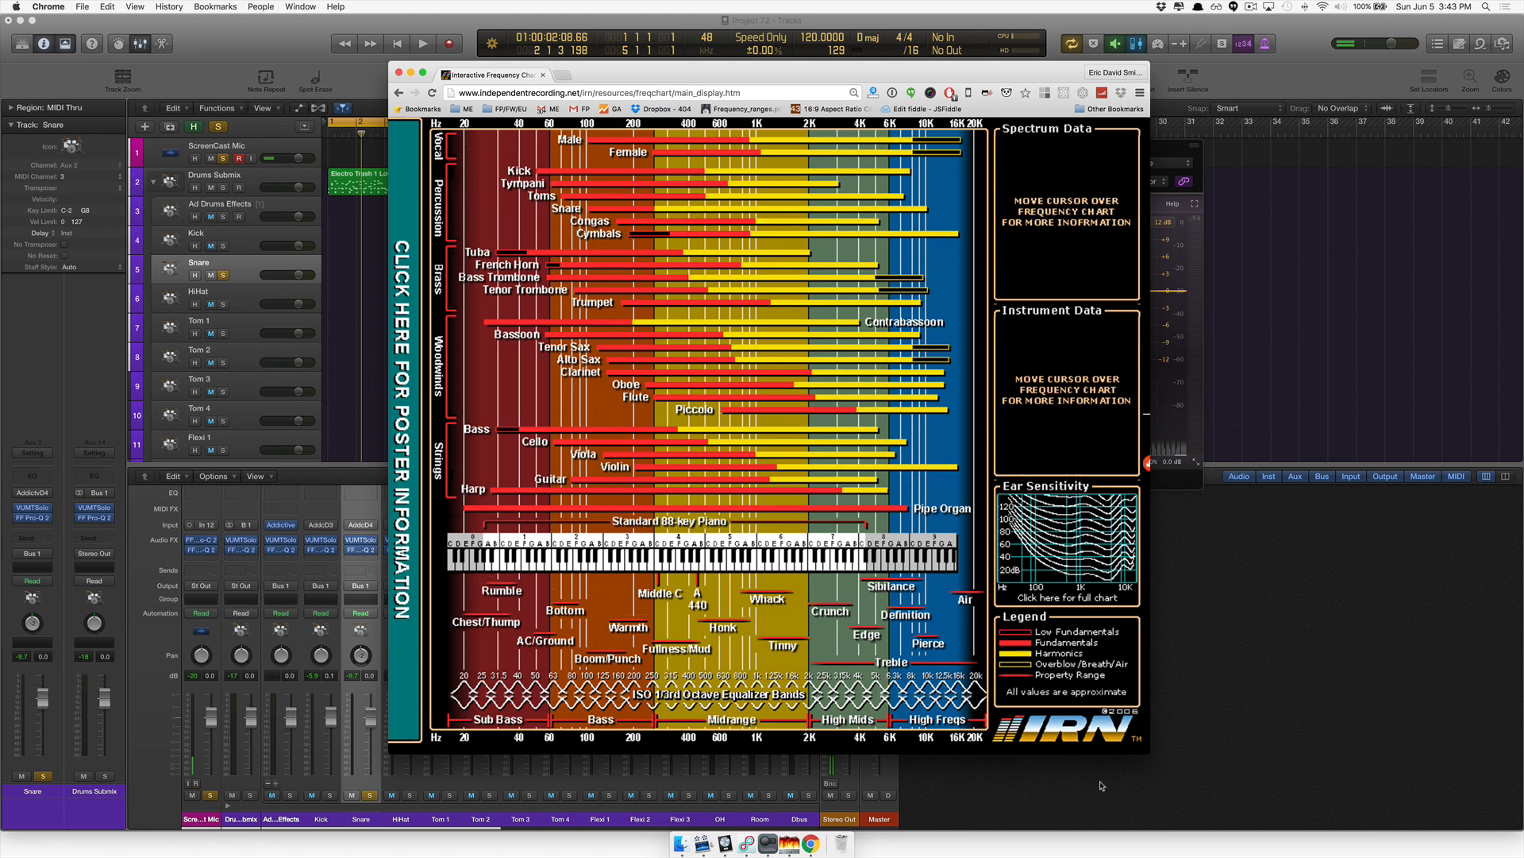
key("super+Tab")
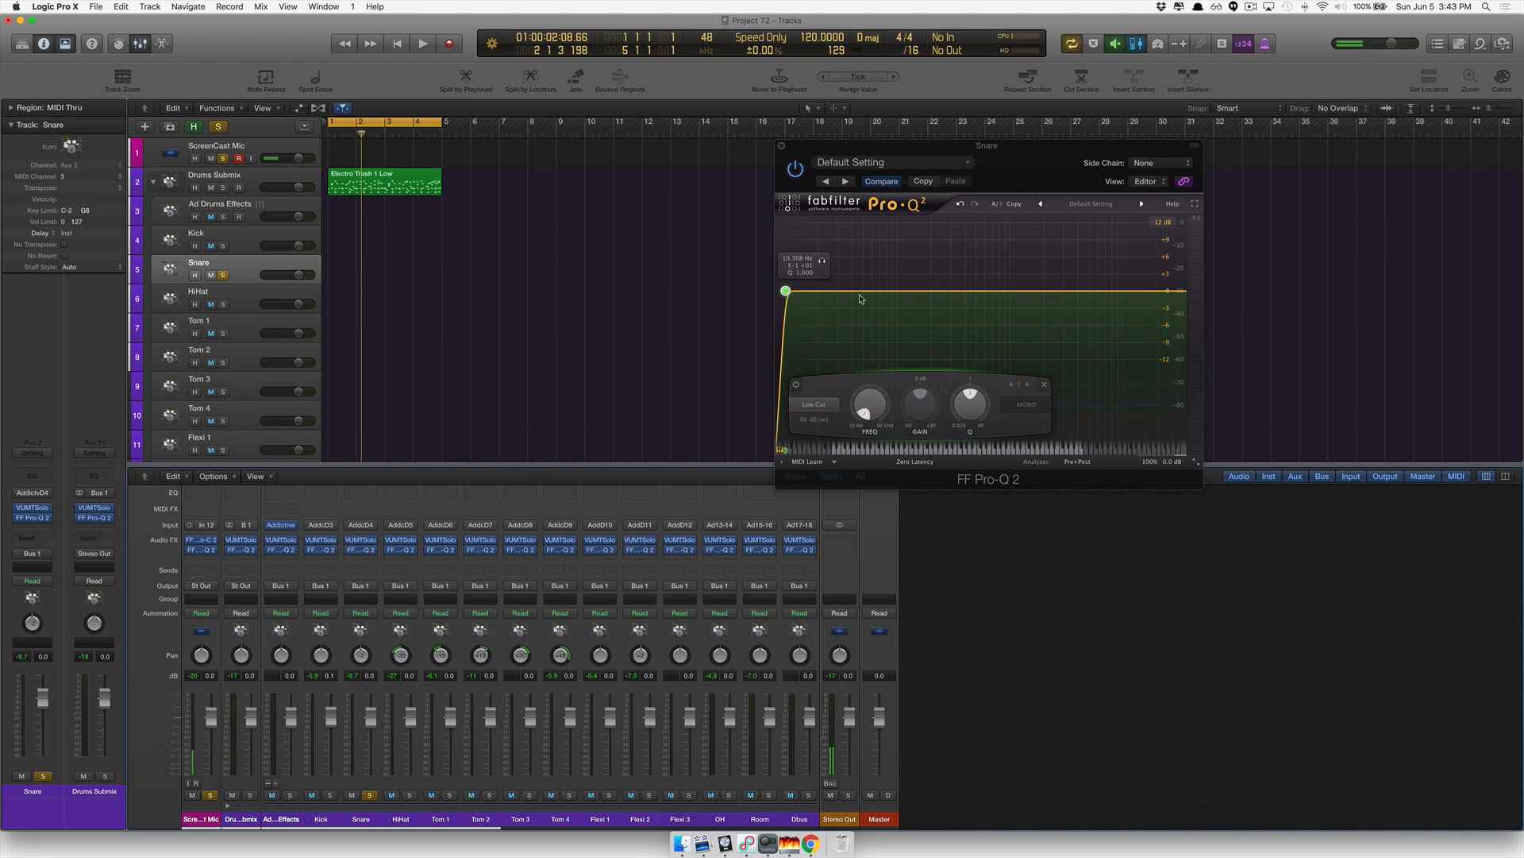
Sweep the Snare's low cut upward in band-listen mode during playback, and set its frequency to 100 Hz.
key("space")
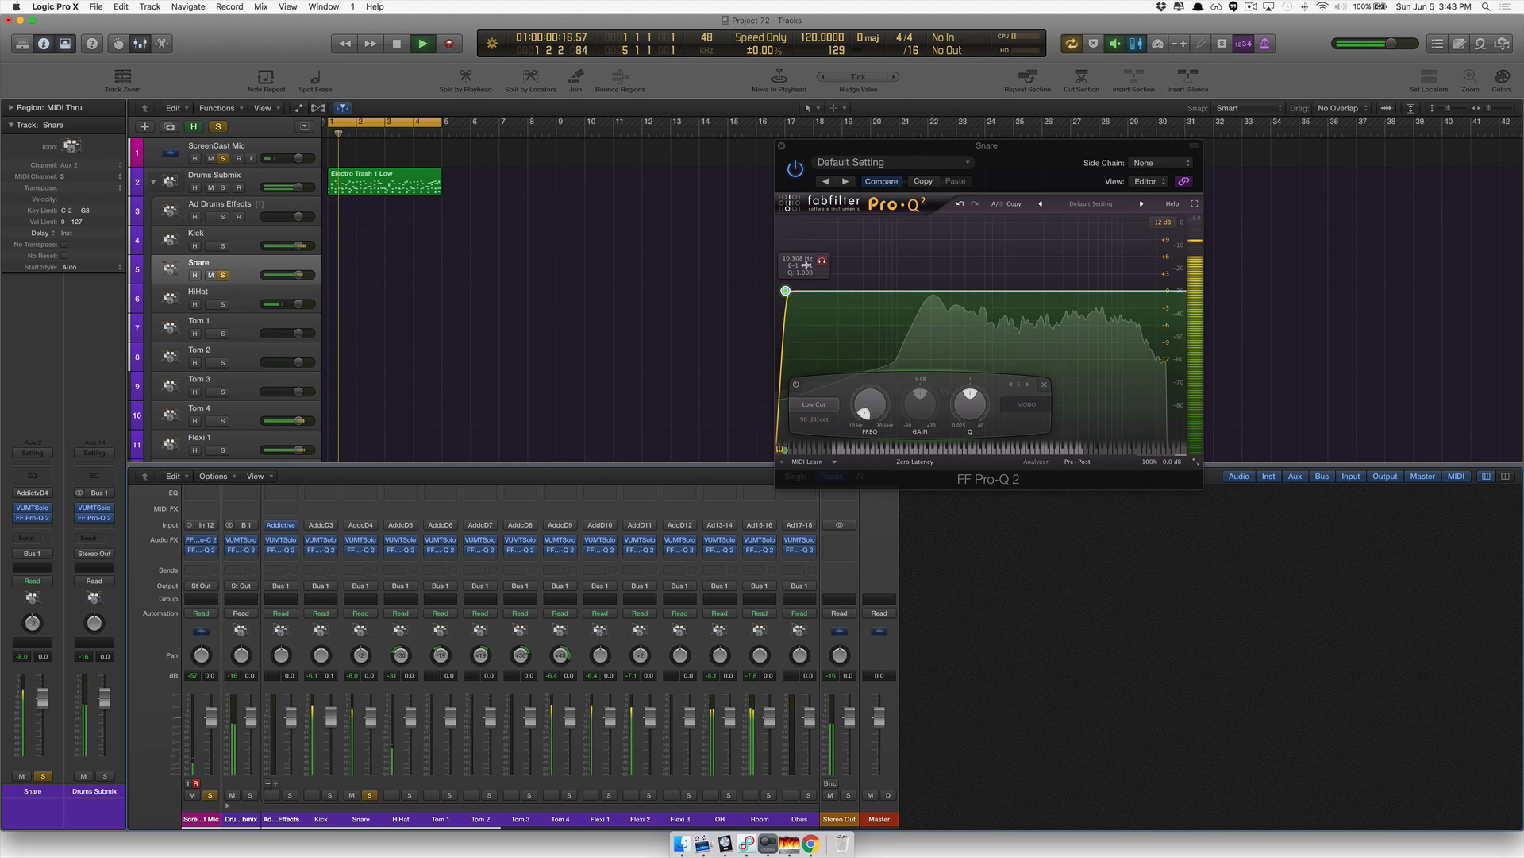
left_click_drag(818, 263, 932, 262)
mouse_move(941, 261)
left_mouse_down()
mouse_move(969, 260)
mouse_move(937, 261)
left_mouse_up()
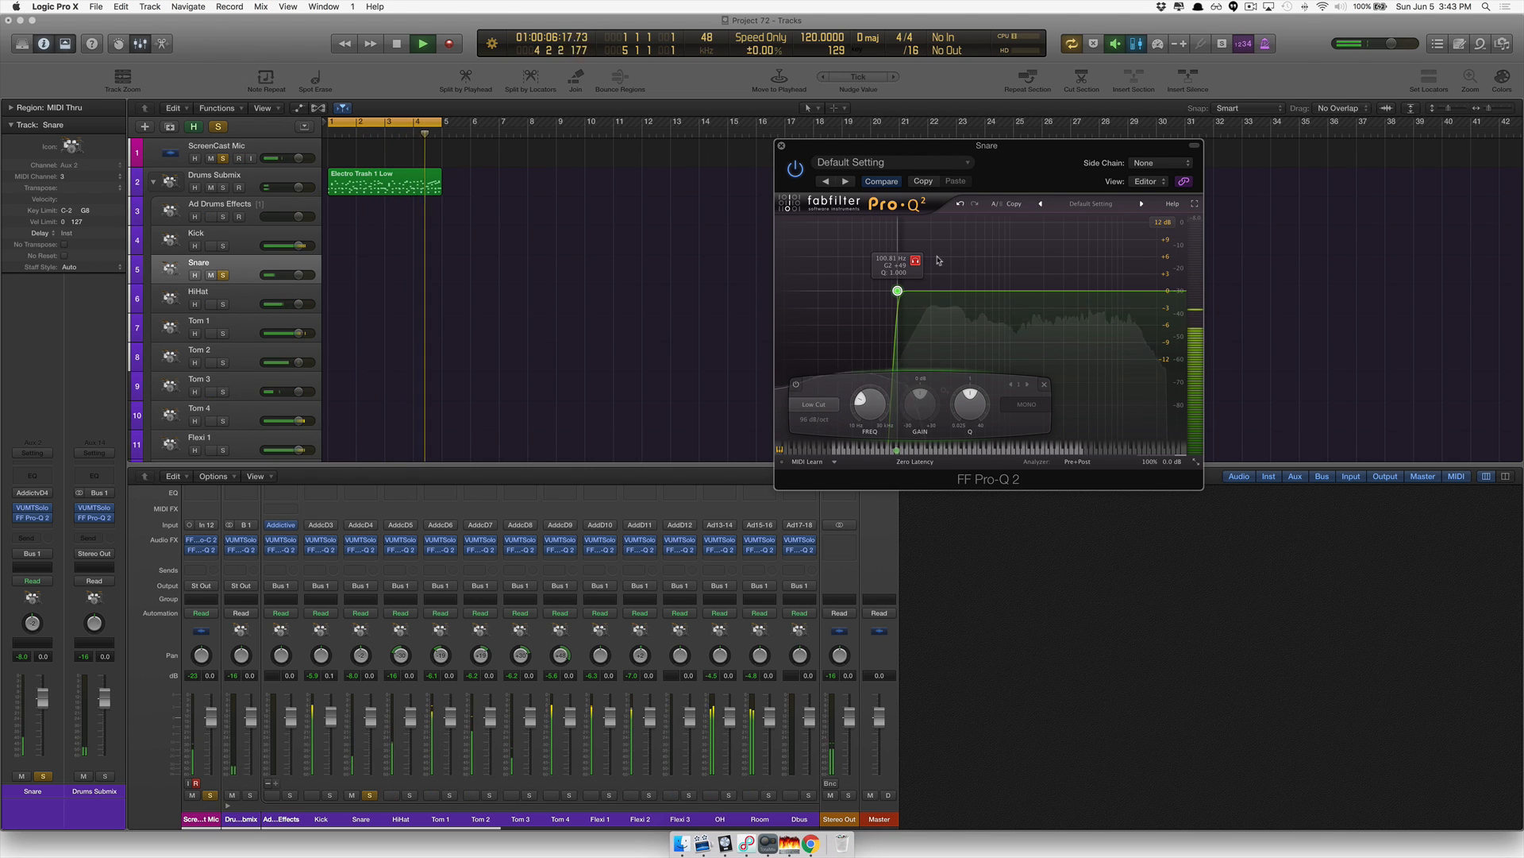
left_click_drag(938, 261, 937, 261)
double_click(883, 260)
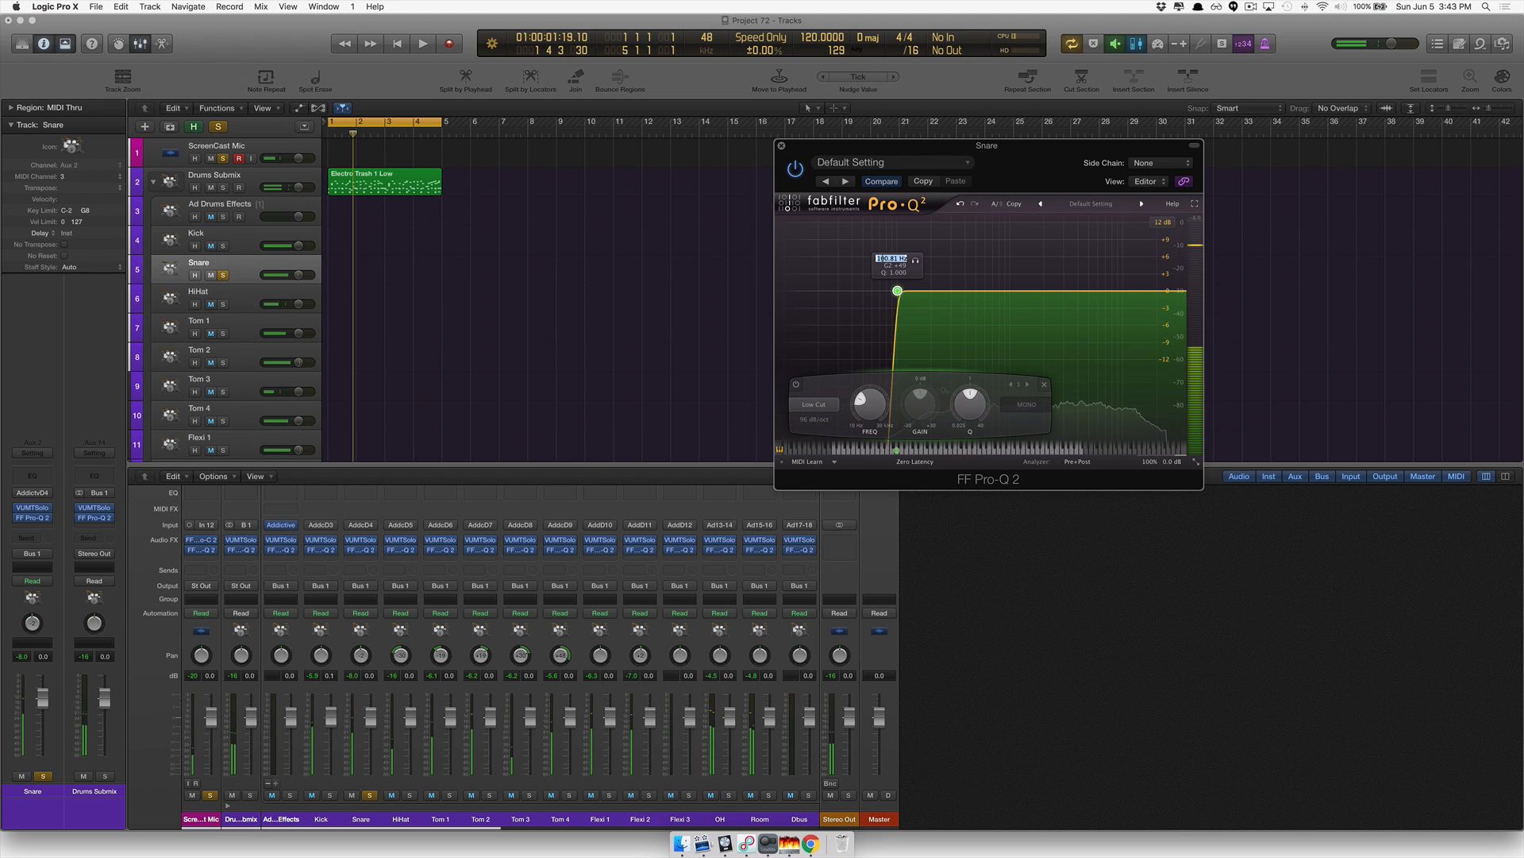
type("100")
key("Return")
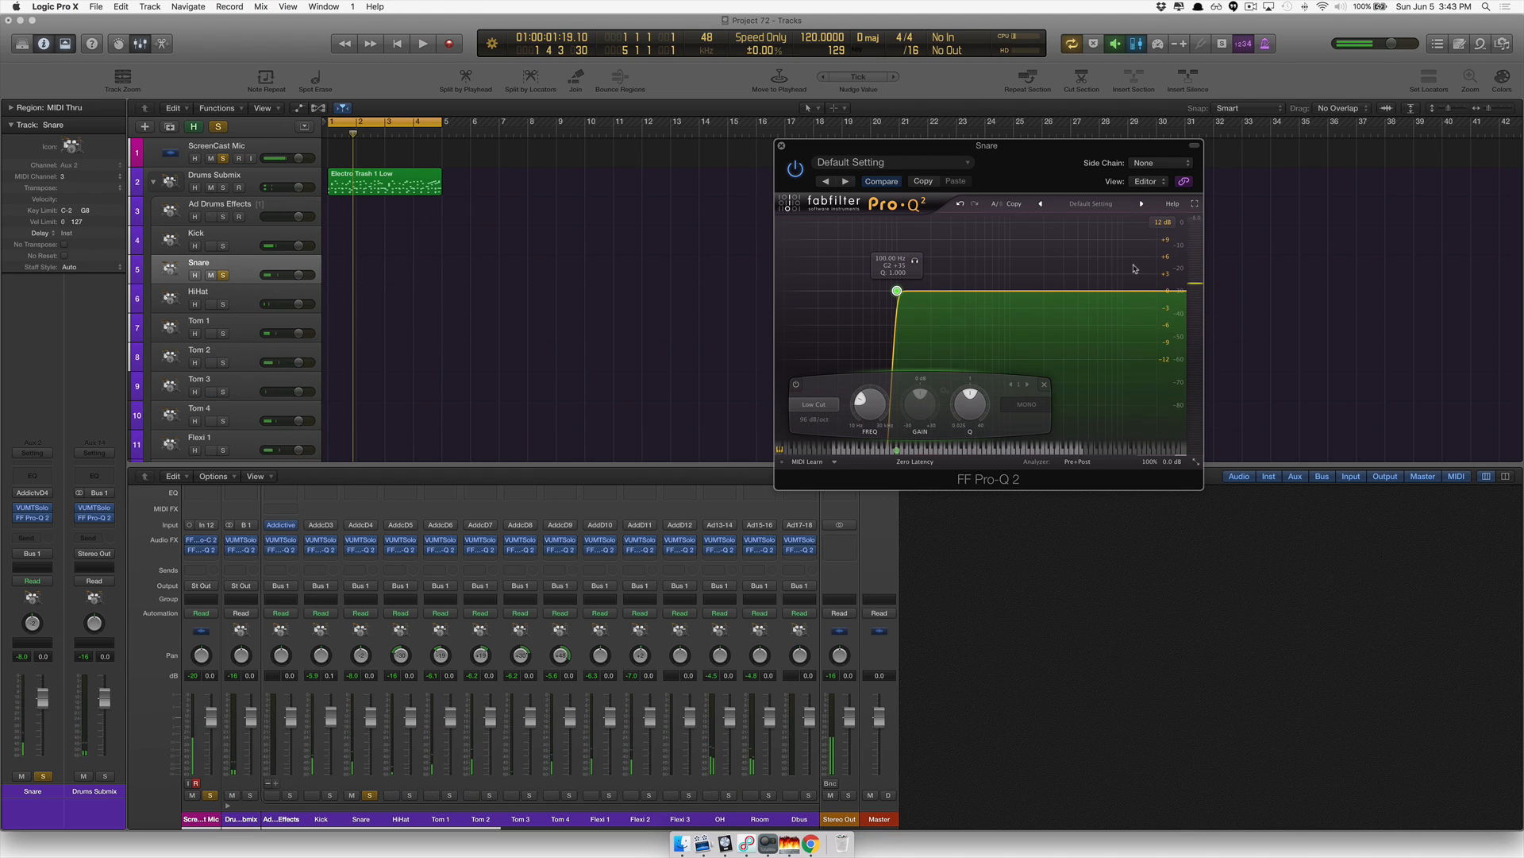
Add a high cut to the Snare's EQ at 30000 Hz with a 96 dB/oct slope.
left_click(1185, 294)
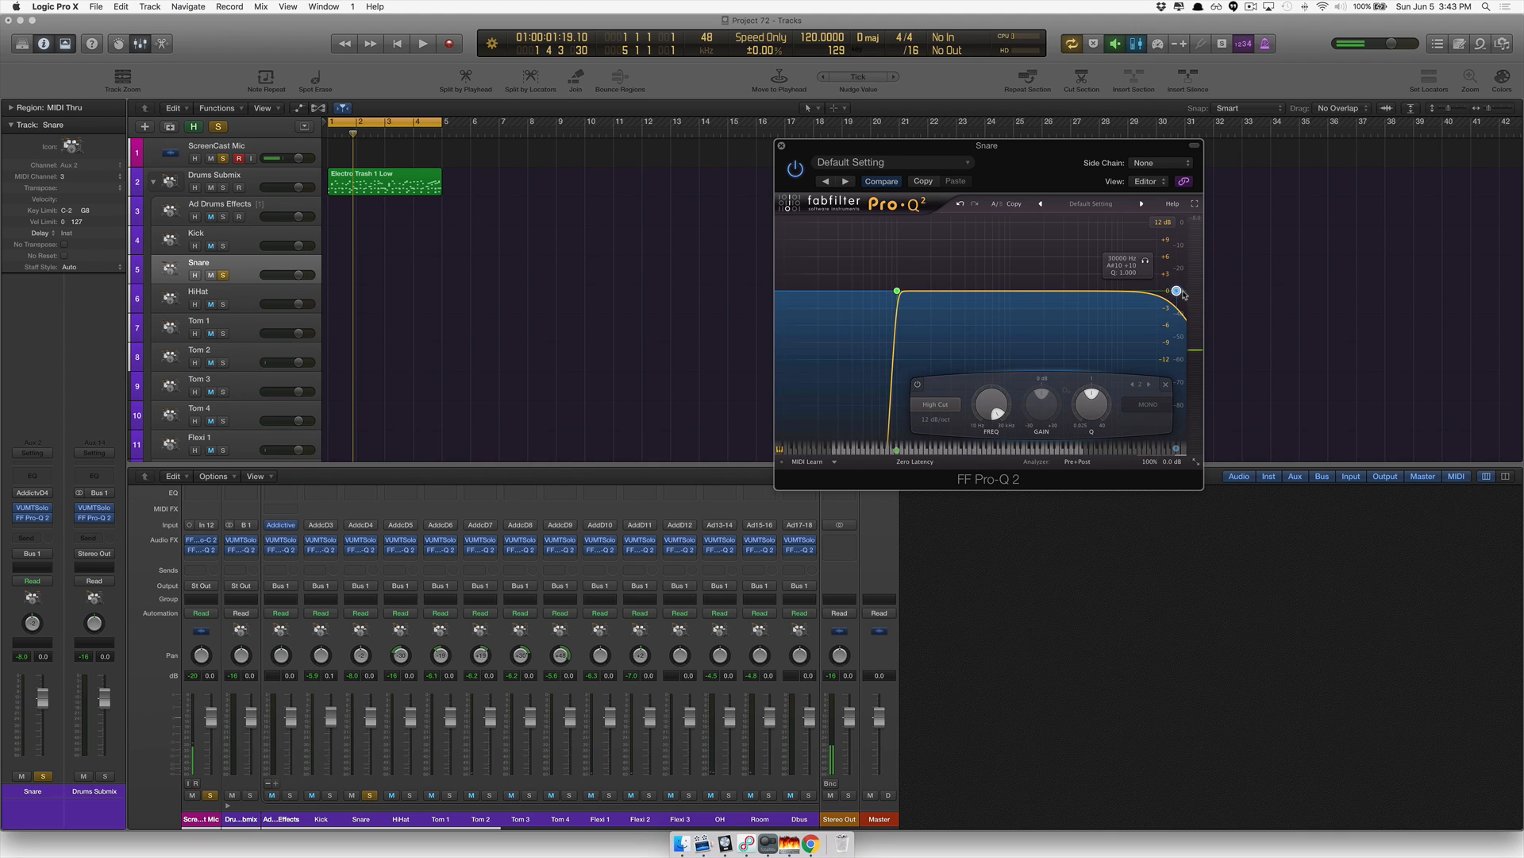
left_click(937, 419)
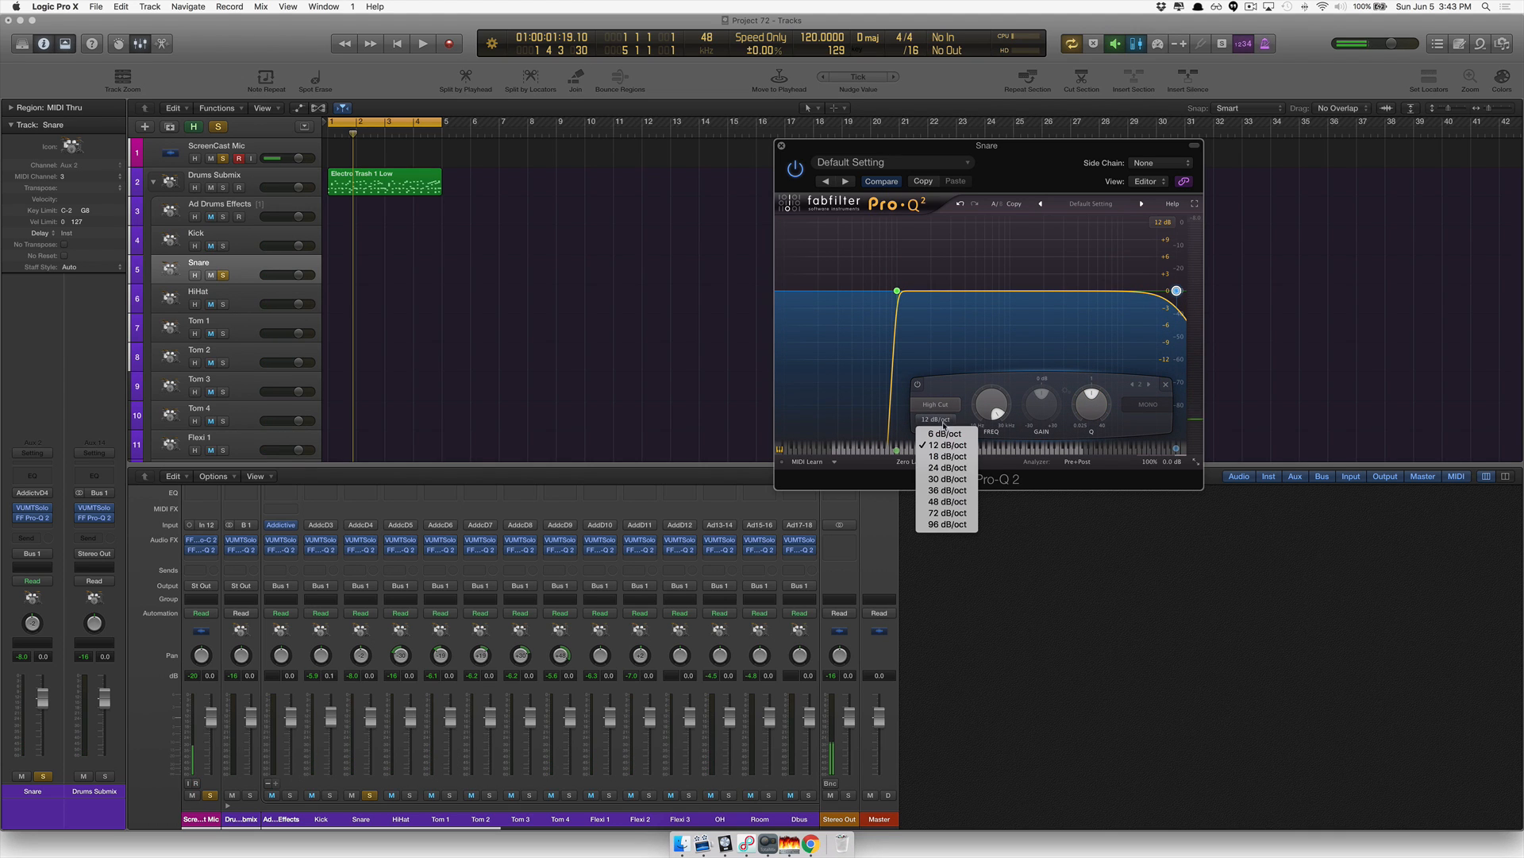
left_click(946, 525)
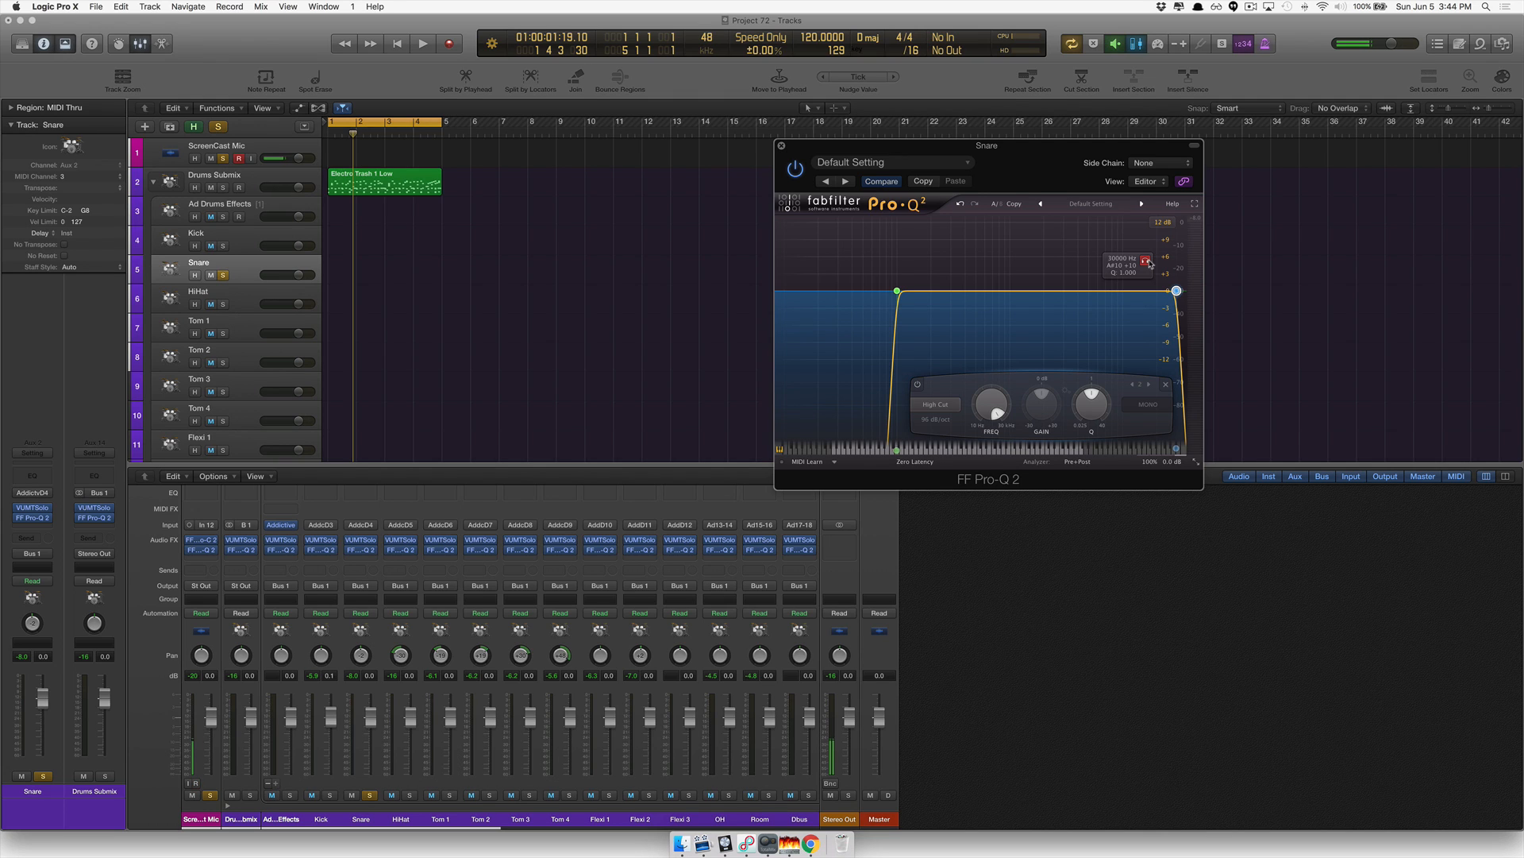
Sweep the Snare's high cut downward in band-listen mode during playback, and set its frequency to about 12 kHz.
key("space")
left_click_drag(1149, 265, 1102, 265)
double_click(1102, 264)
key("space")
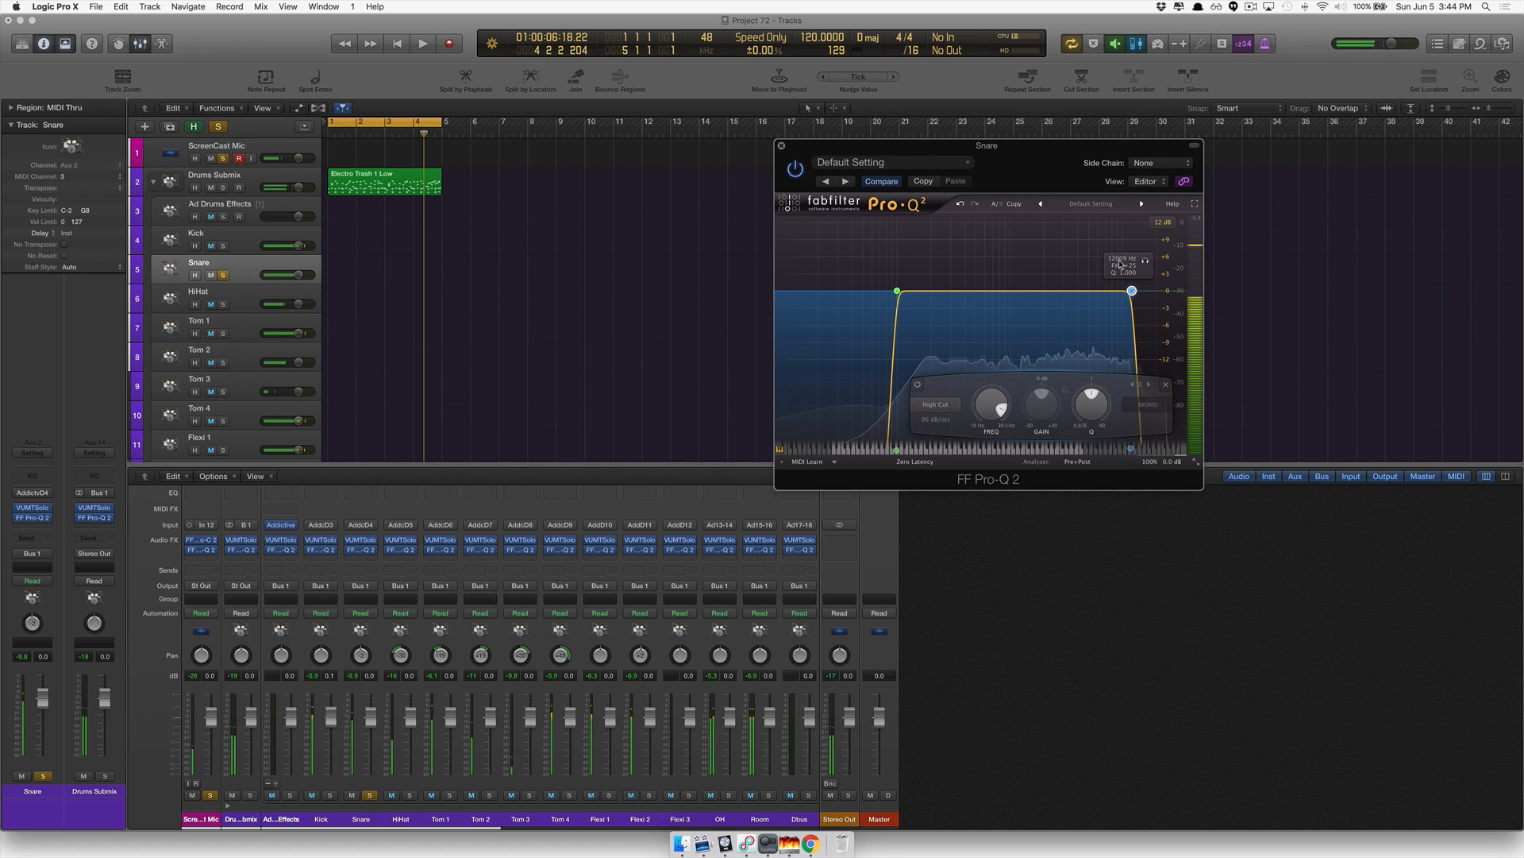
type("120")
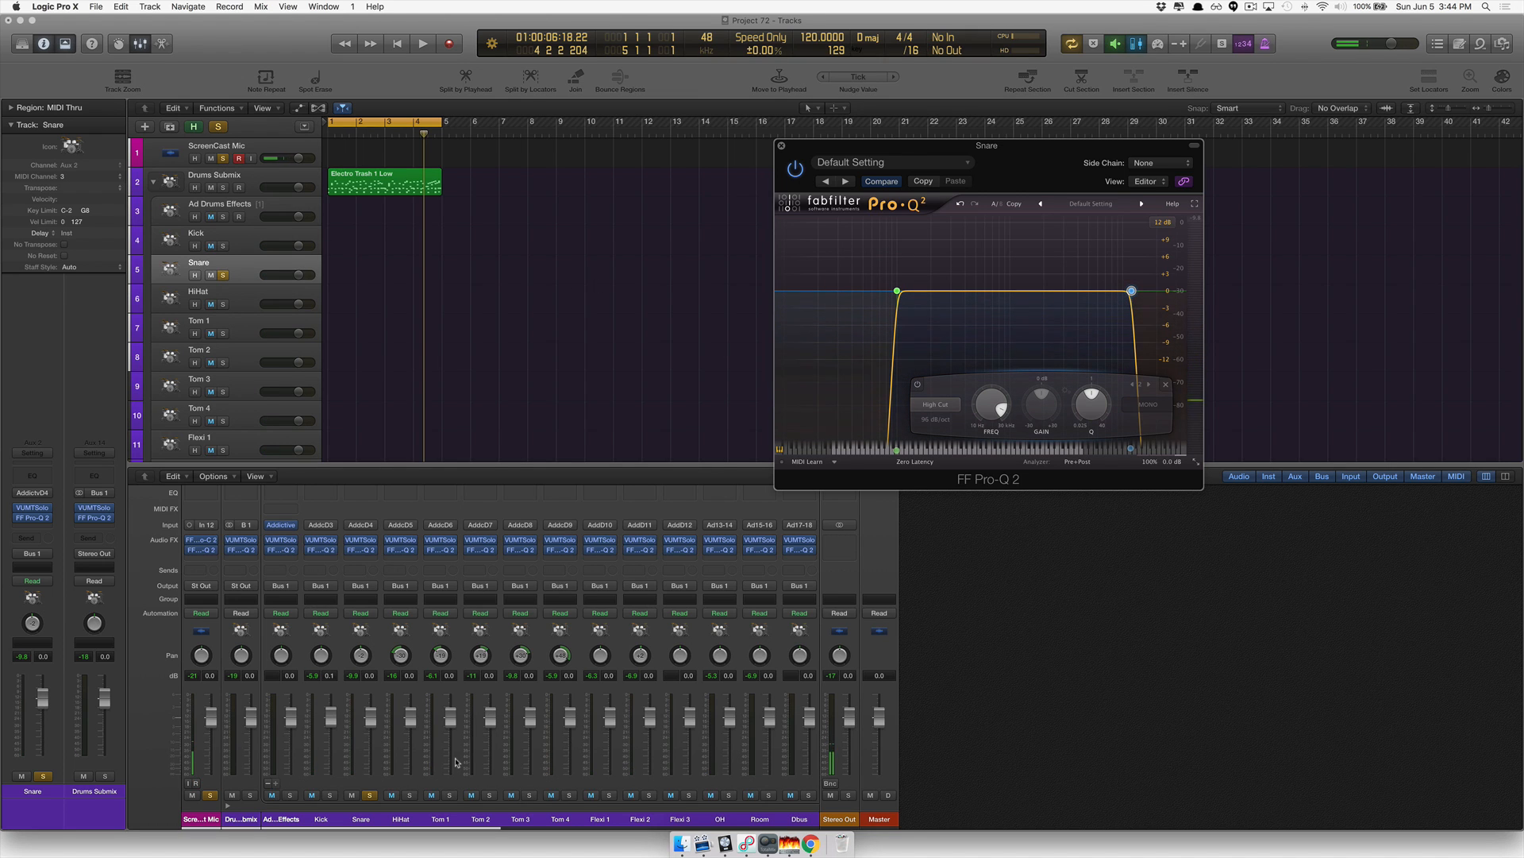
Select the HiHat channel to show its EQ, and reset that EQ to Default Setting.
left_click(397, 784)
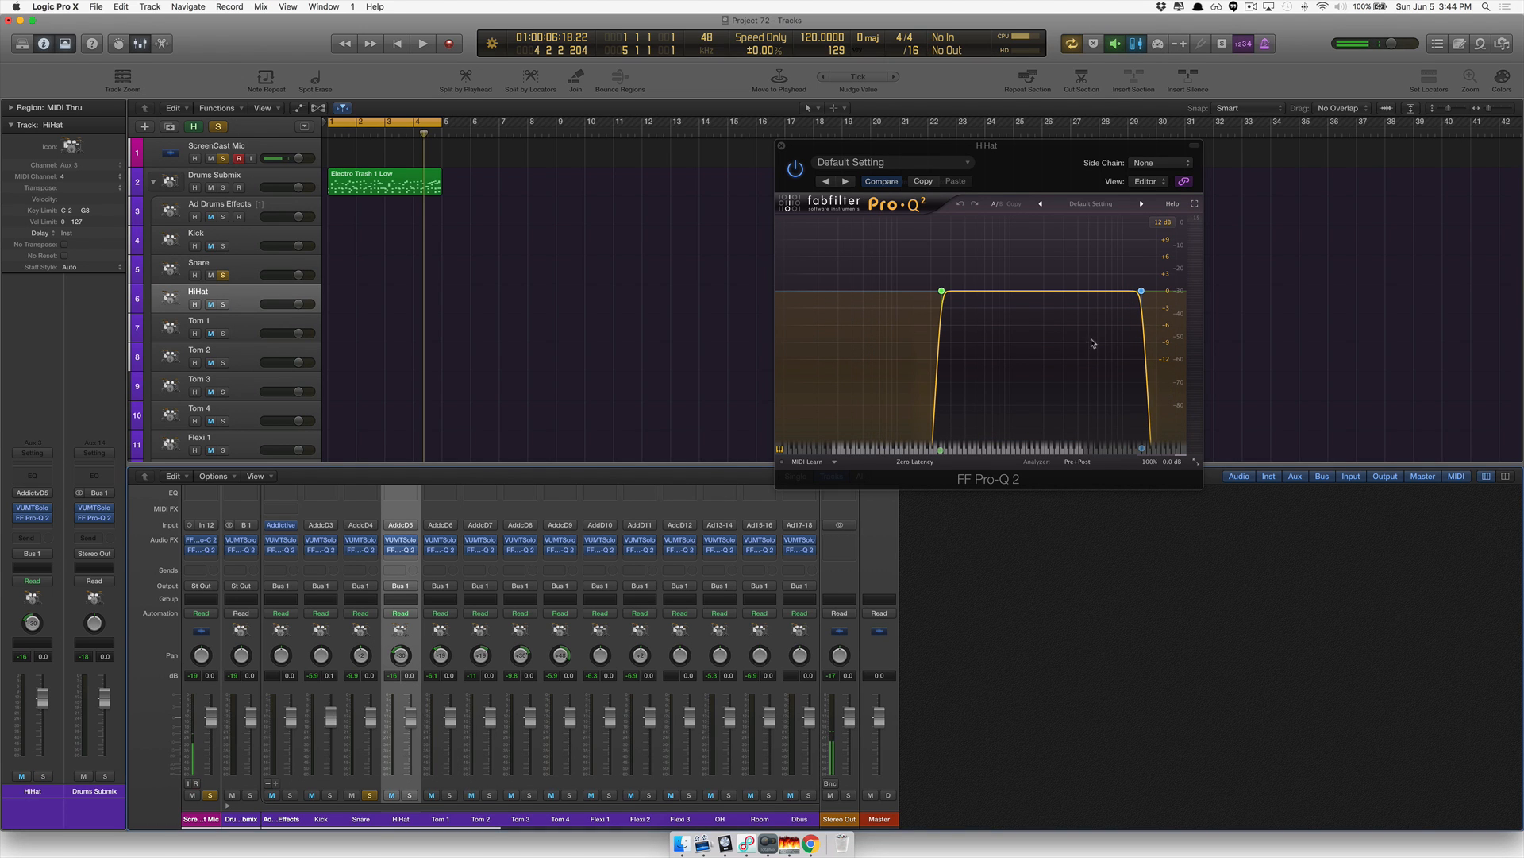
left_click(1100, 204)
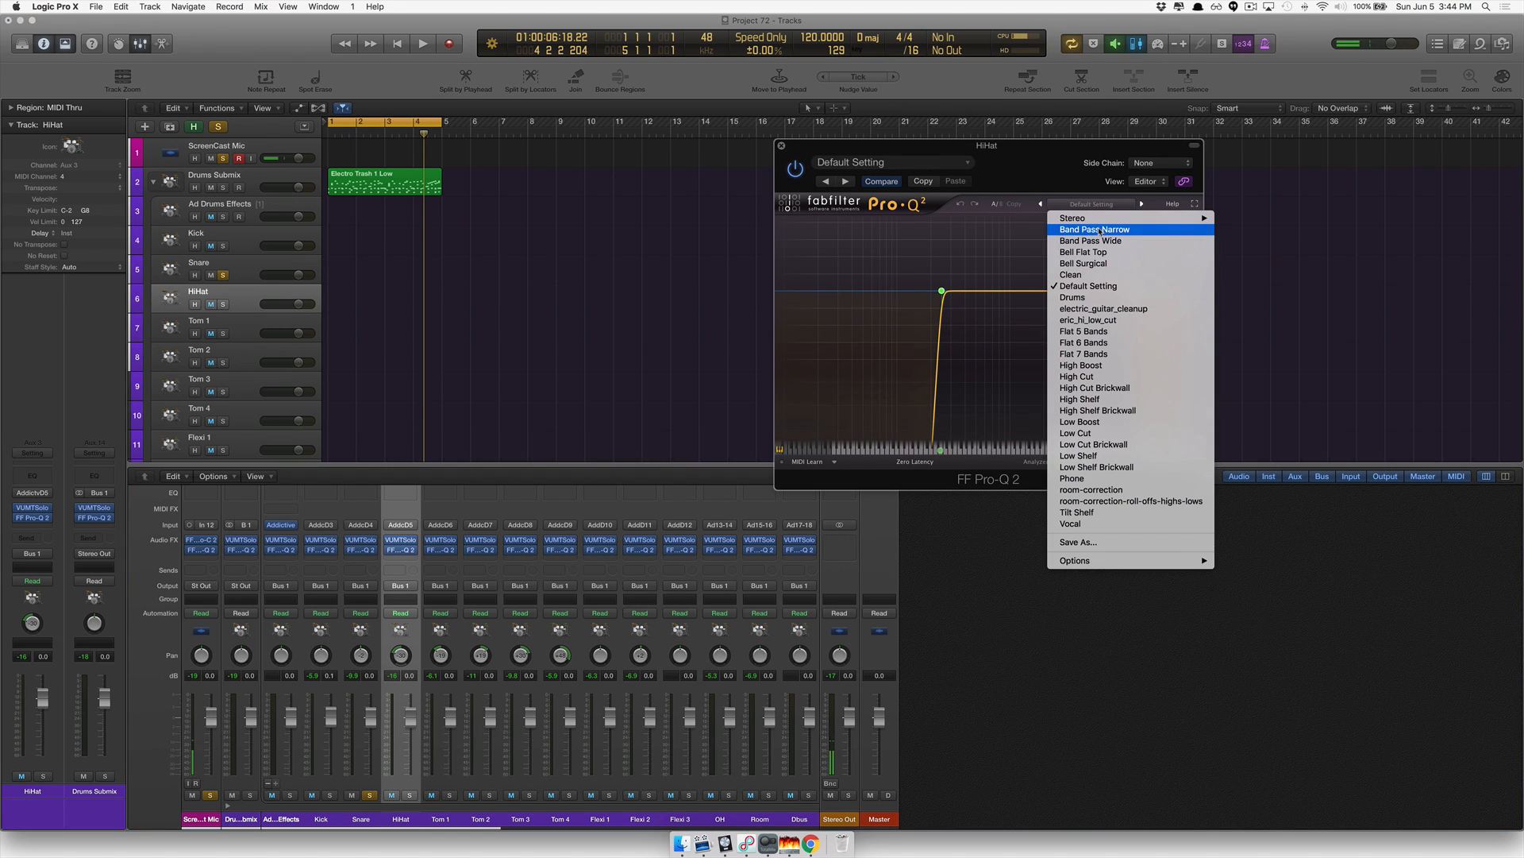
left_click(1088, 286)
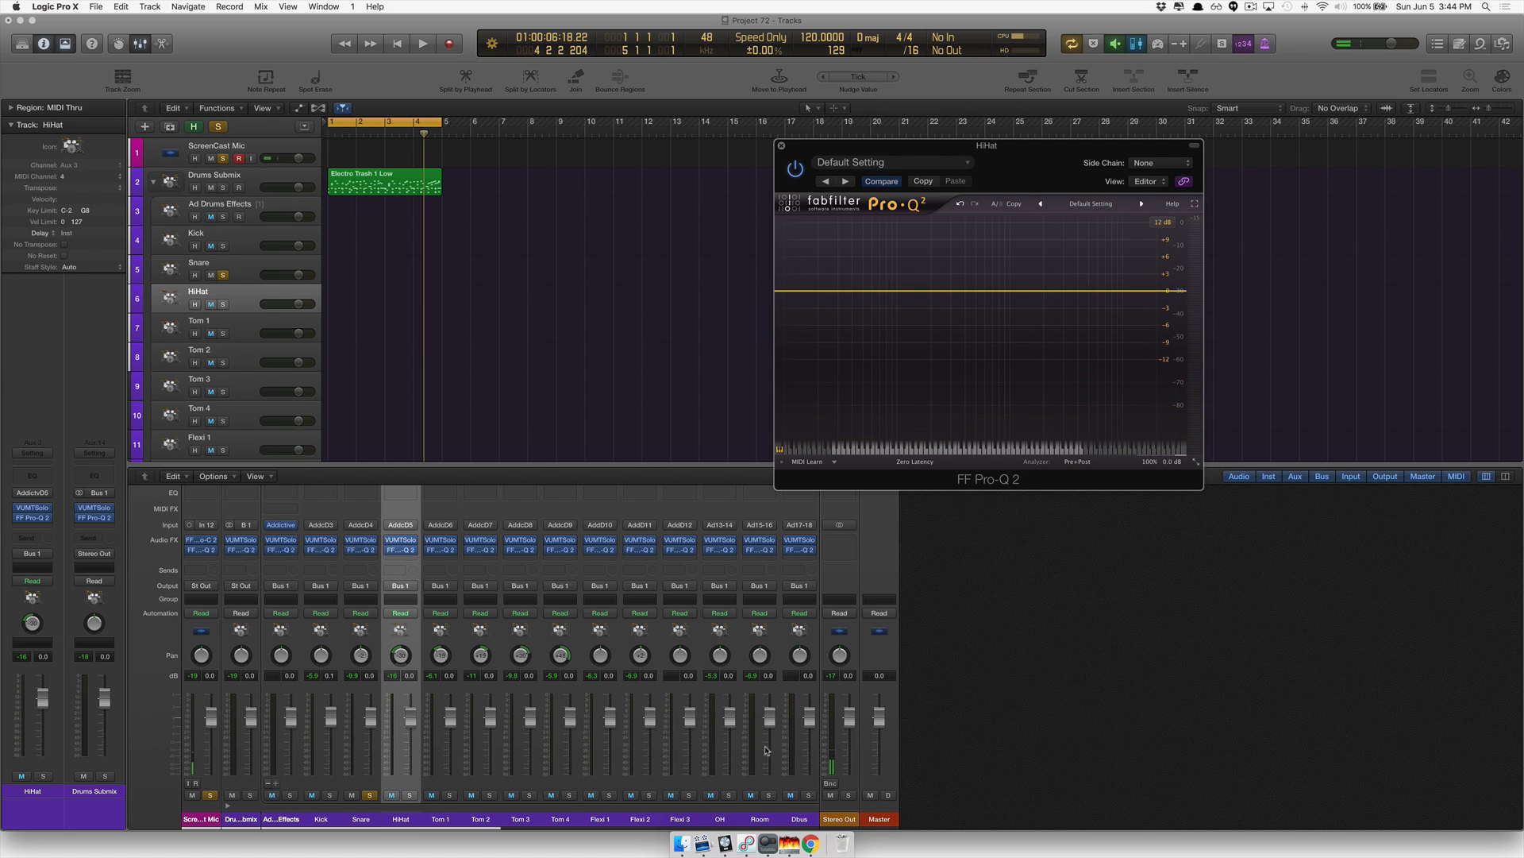
Switch to Chrome and examine the low and high frequency limits of the cymbals on the chart.
left_click(811, 843)
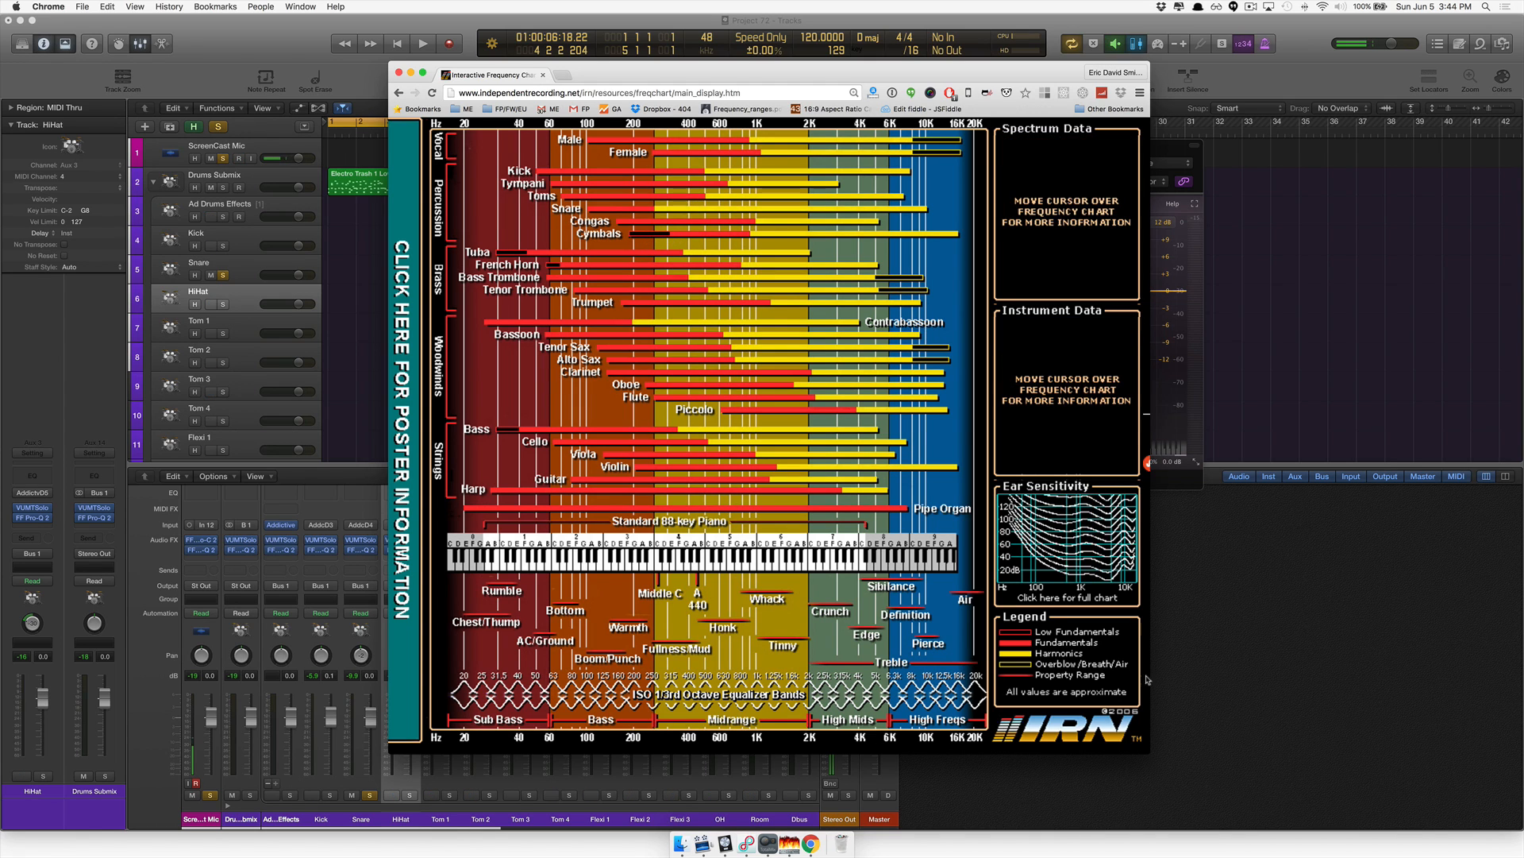
mouse_move(635, 235)
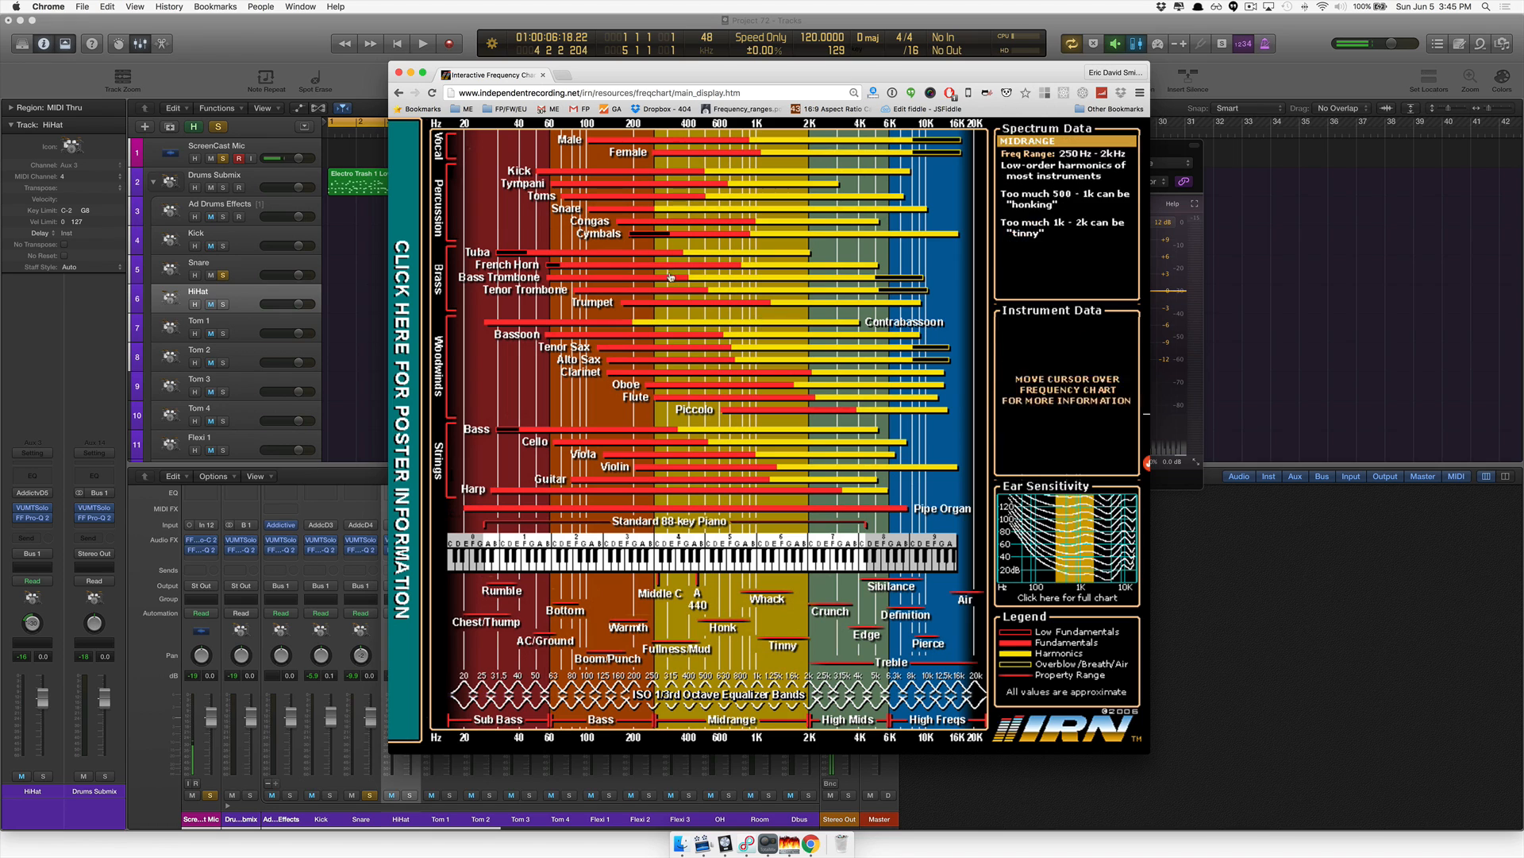
mouse_move(956, 239)
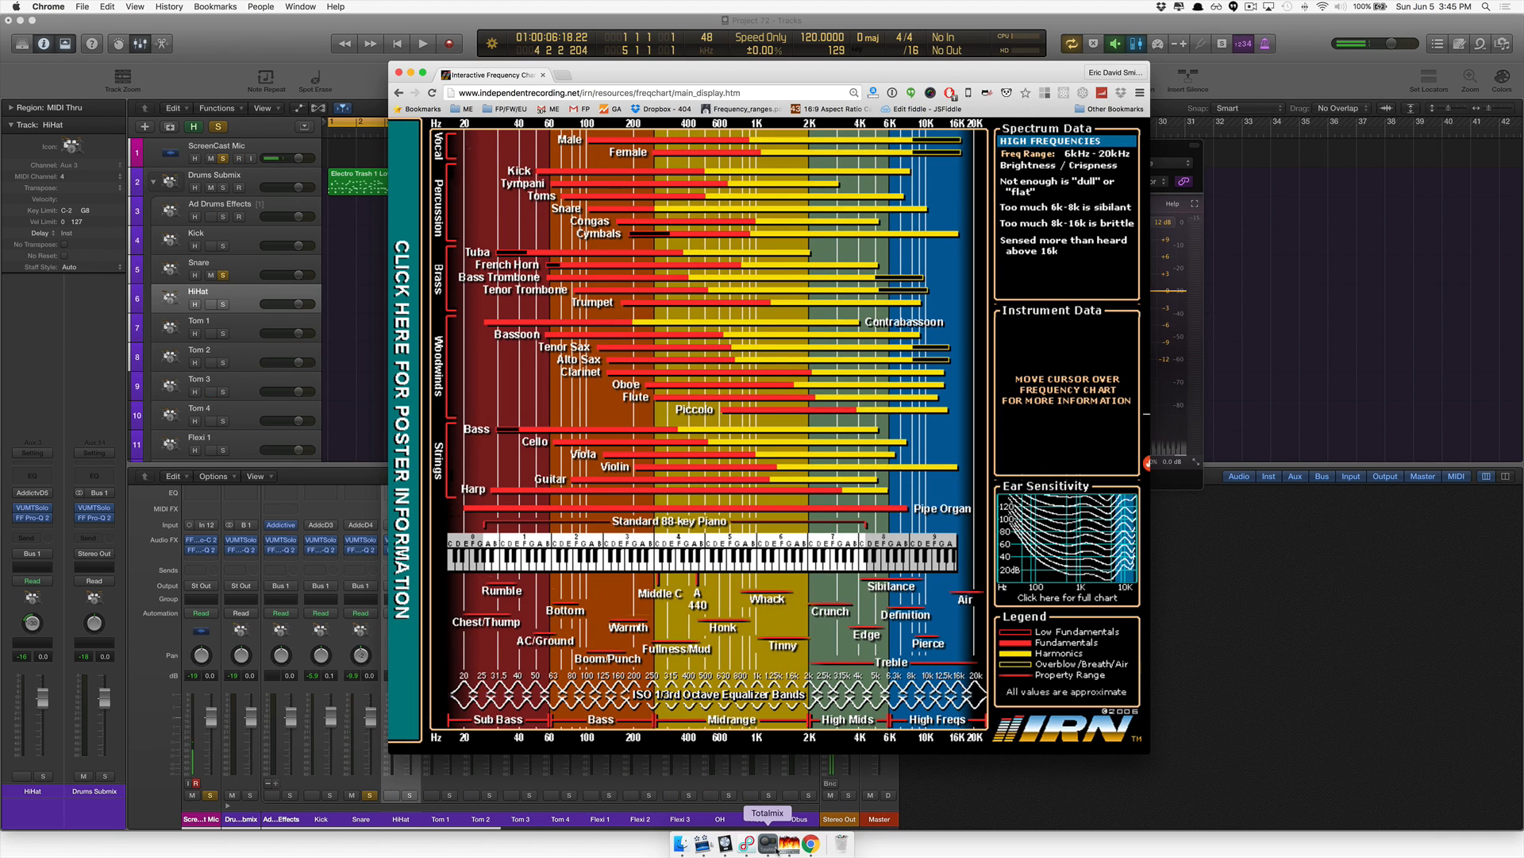
Switch to Logic Pro X and add a low cut to the HiHat's EQ at about 10.5 Hz with a 96 dB/oct slope.
left_click(725, 843)
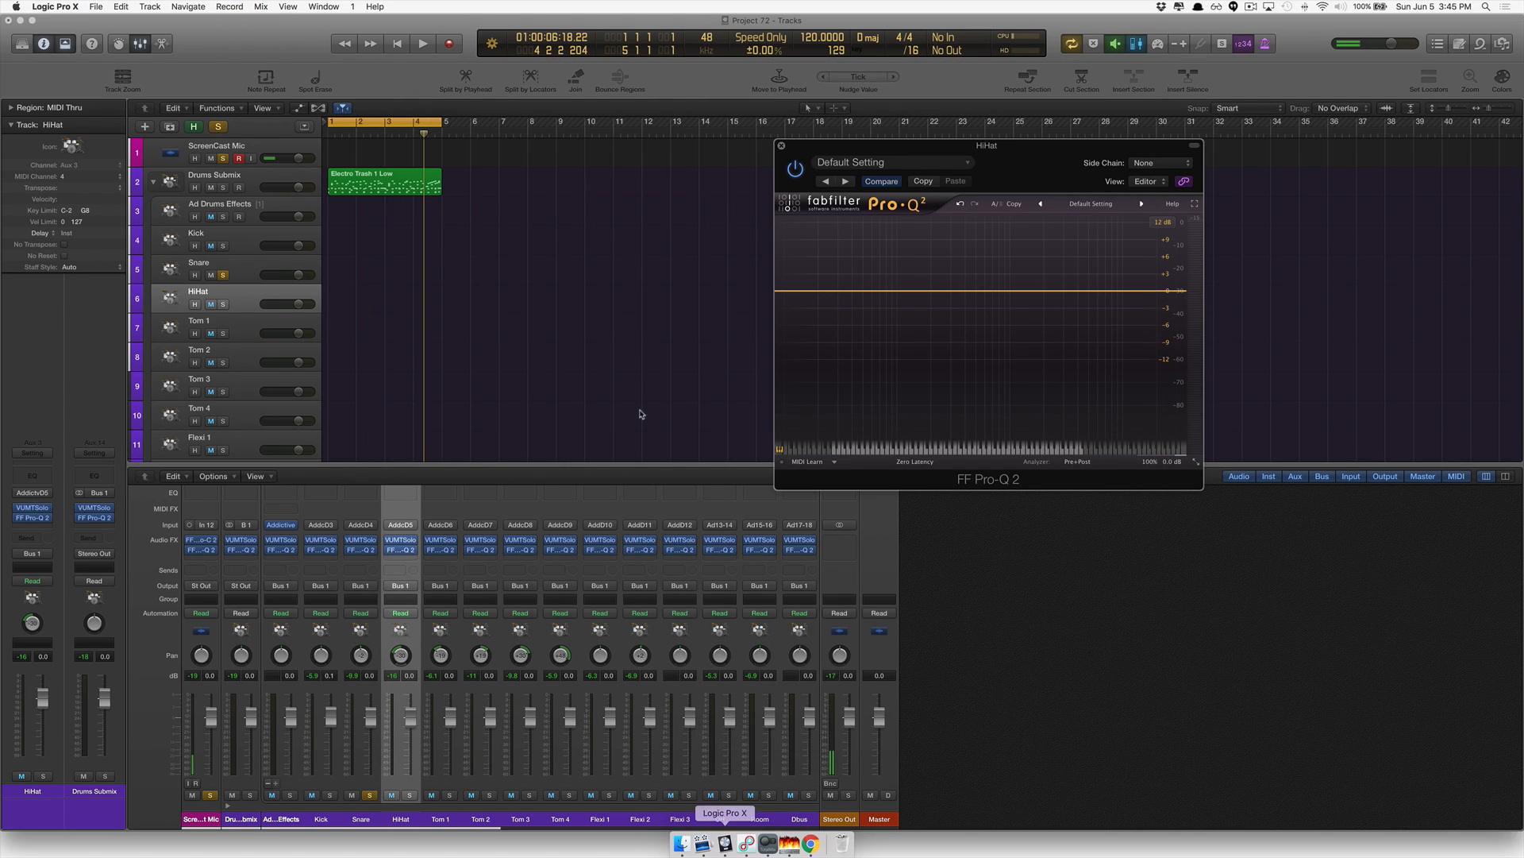
left_click(787, 292)
left_click(818, 425)
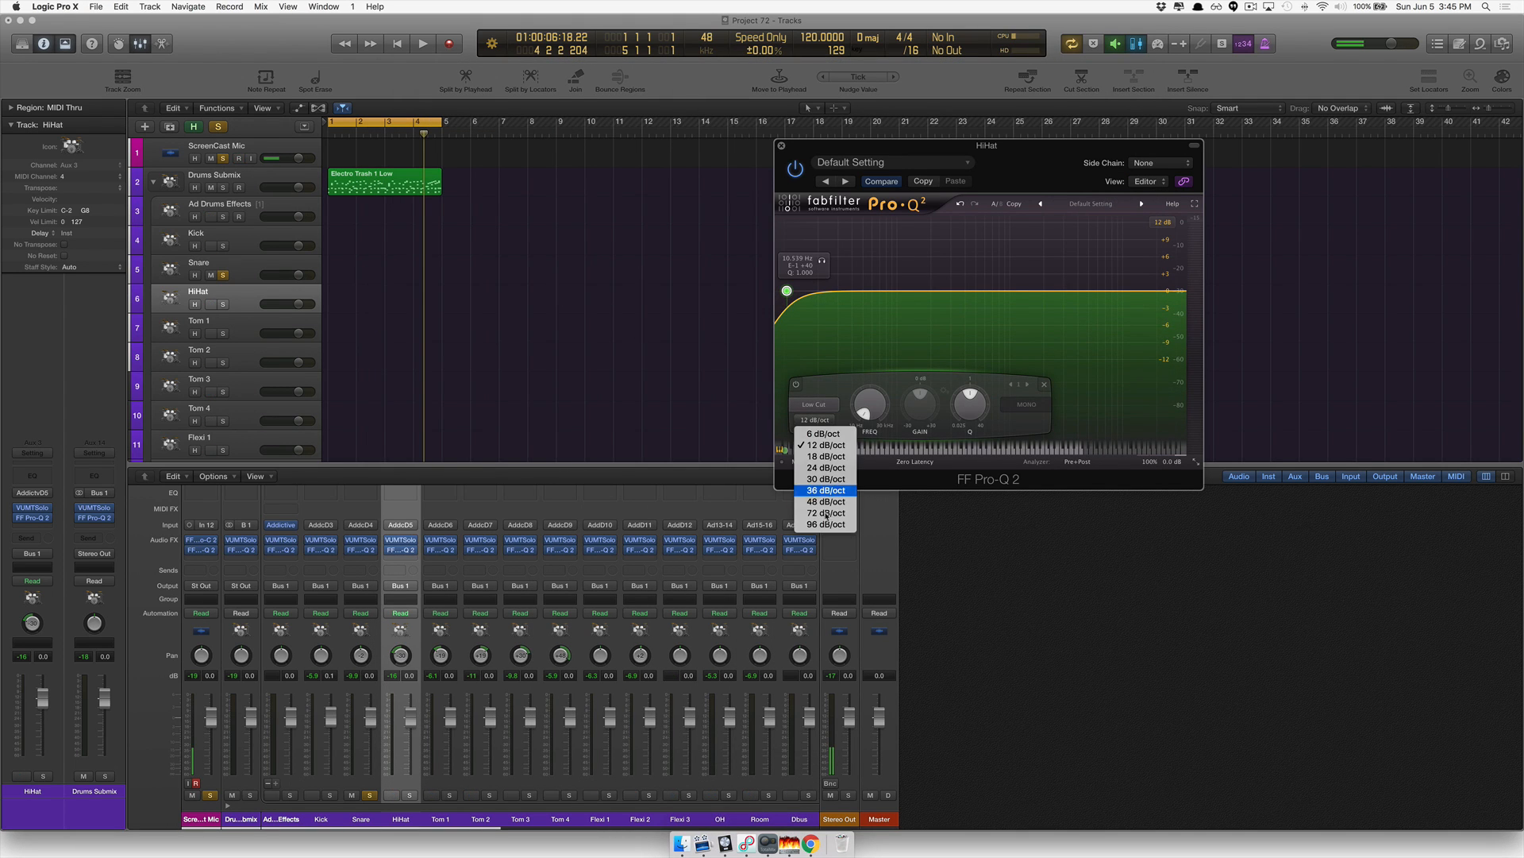
left_click(827, 527)
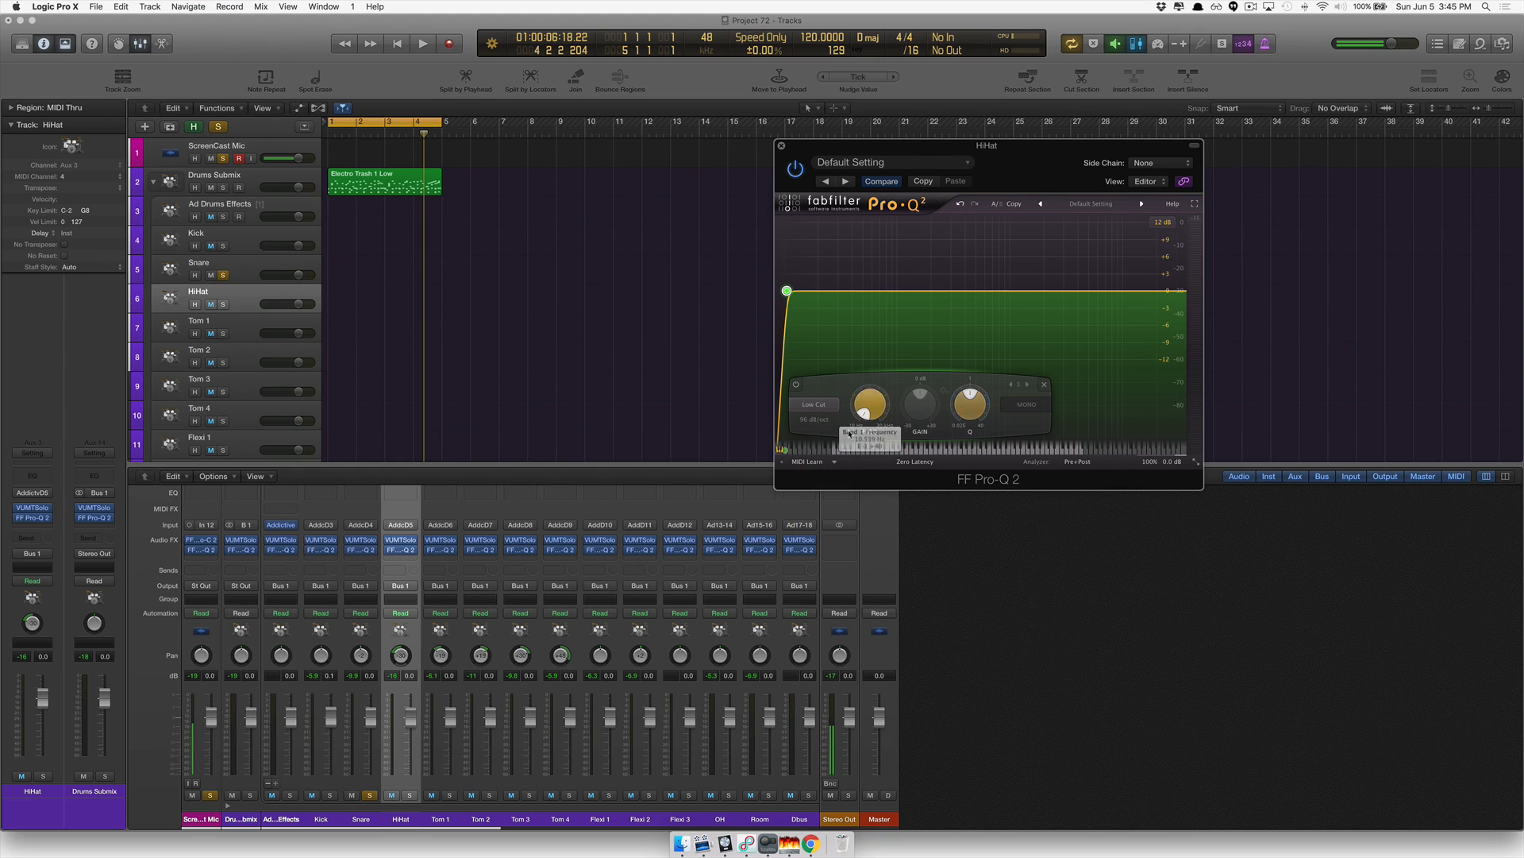
left_click(814, 419)
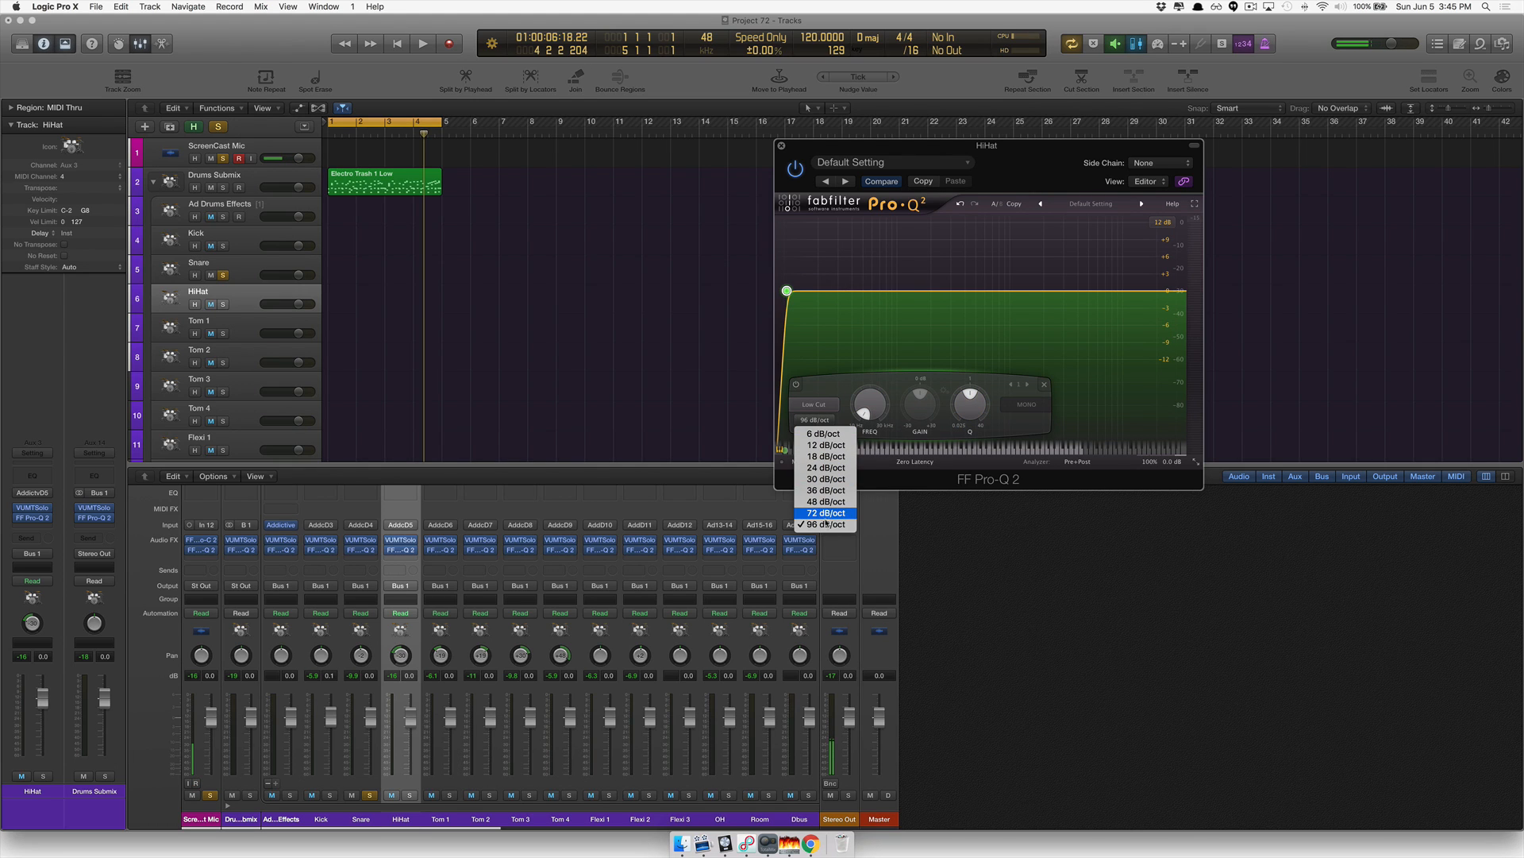
left_click(812, 422)
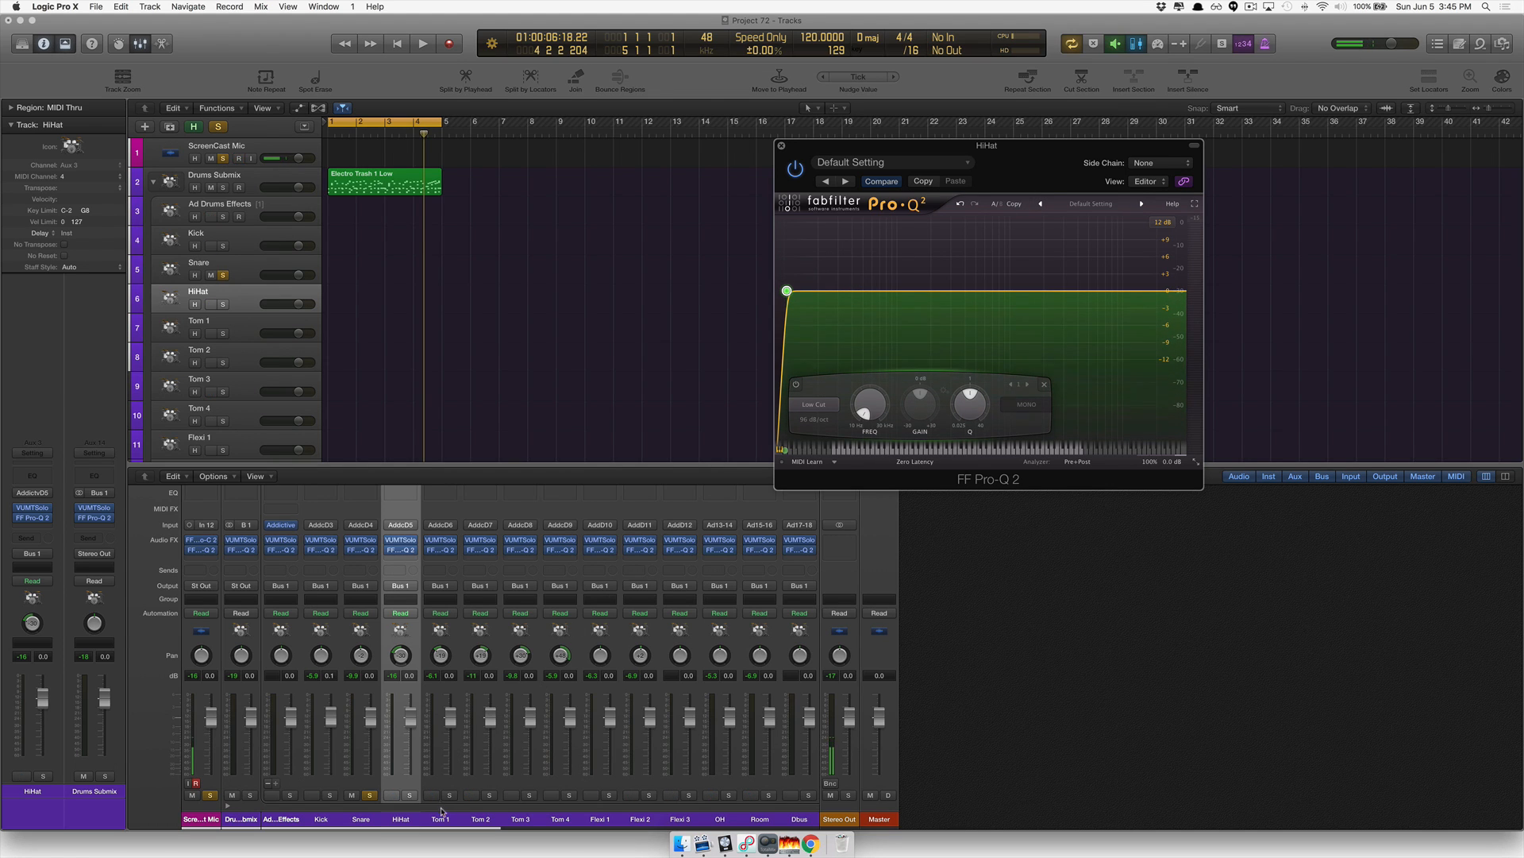
Solo the HiHat, sweep its low cut upward in band-listen mode during playback, and set the cut's frequency to about 180 Hz.
left_click(408, 795)
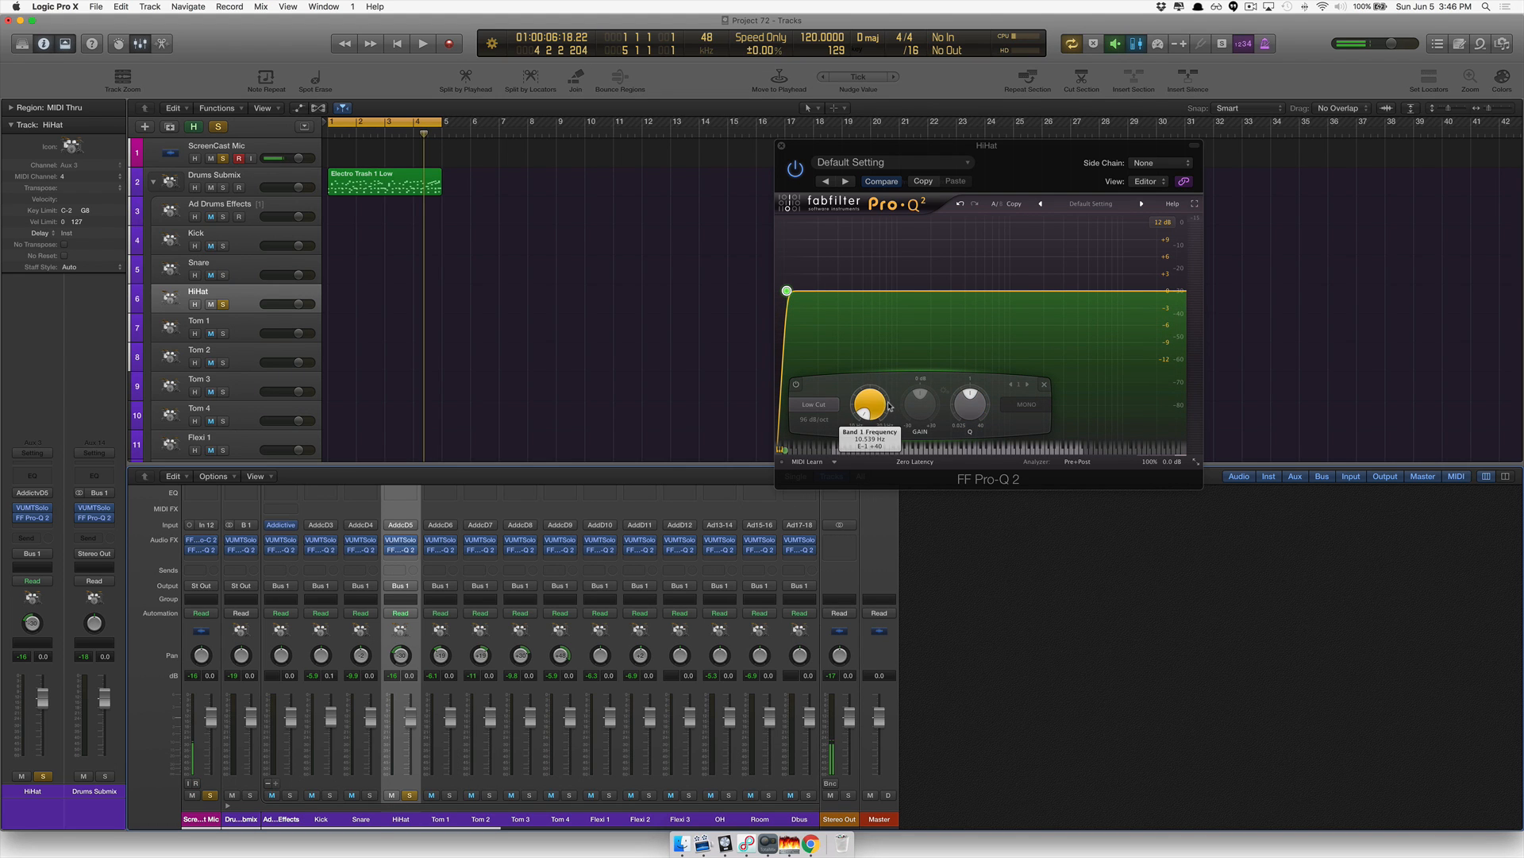
key("space")
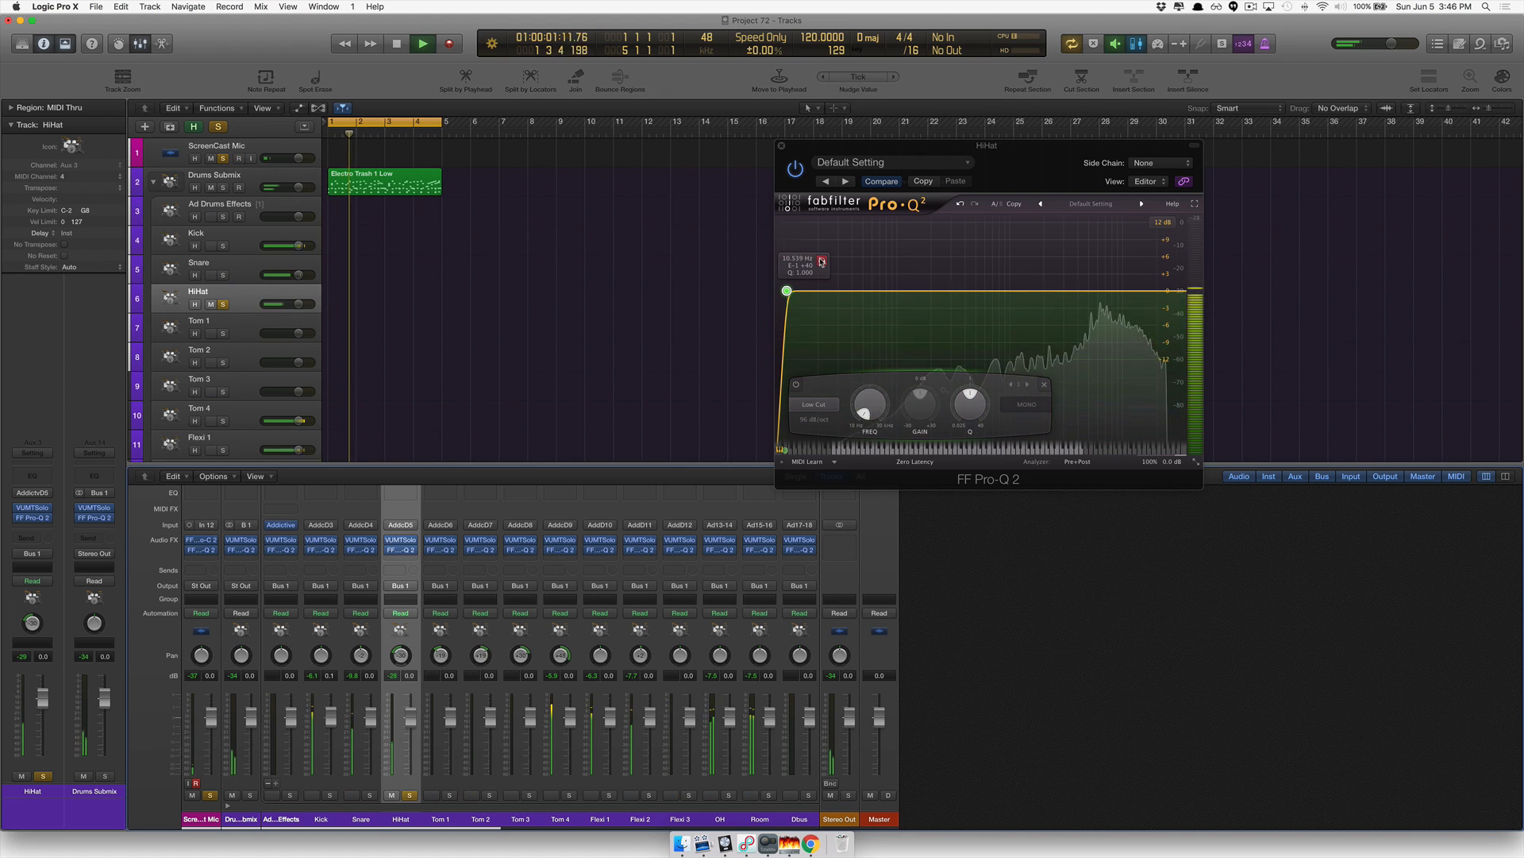
left_click_drag(858, 264, 974, 263)
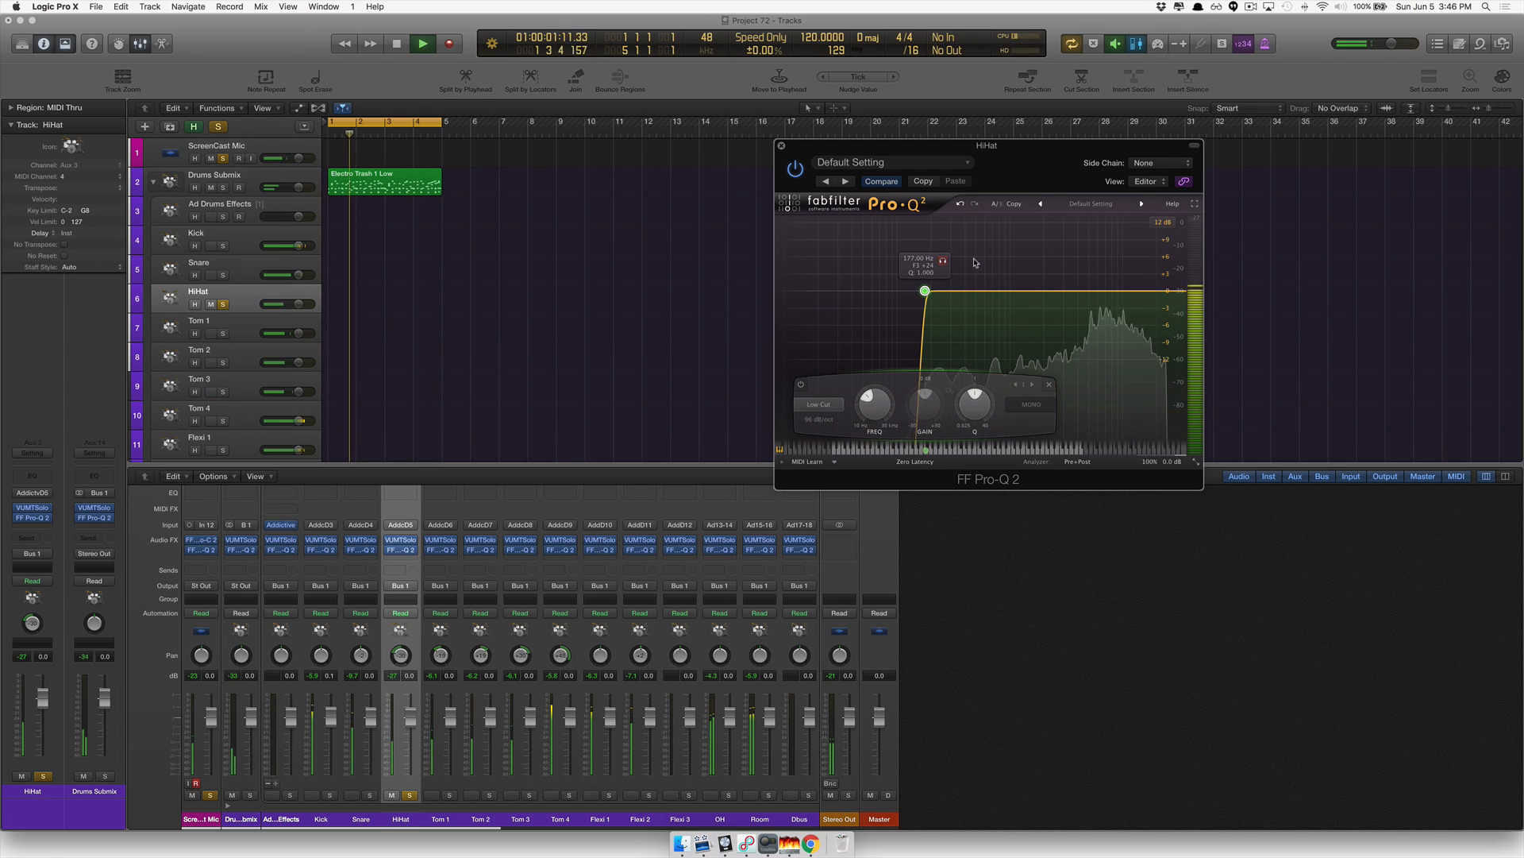
mouse_move(947, 264)
left_mouse_down()
mouse_move(1002, 261)
mouse_move(919, 262)
left_mouse_up()
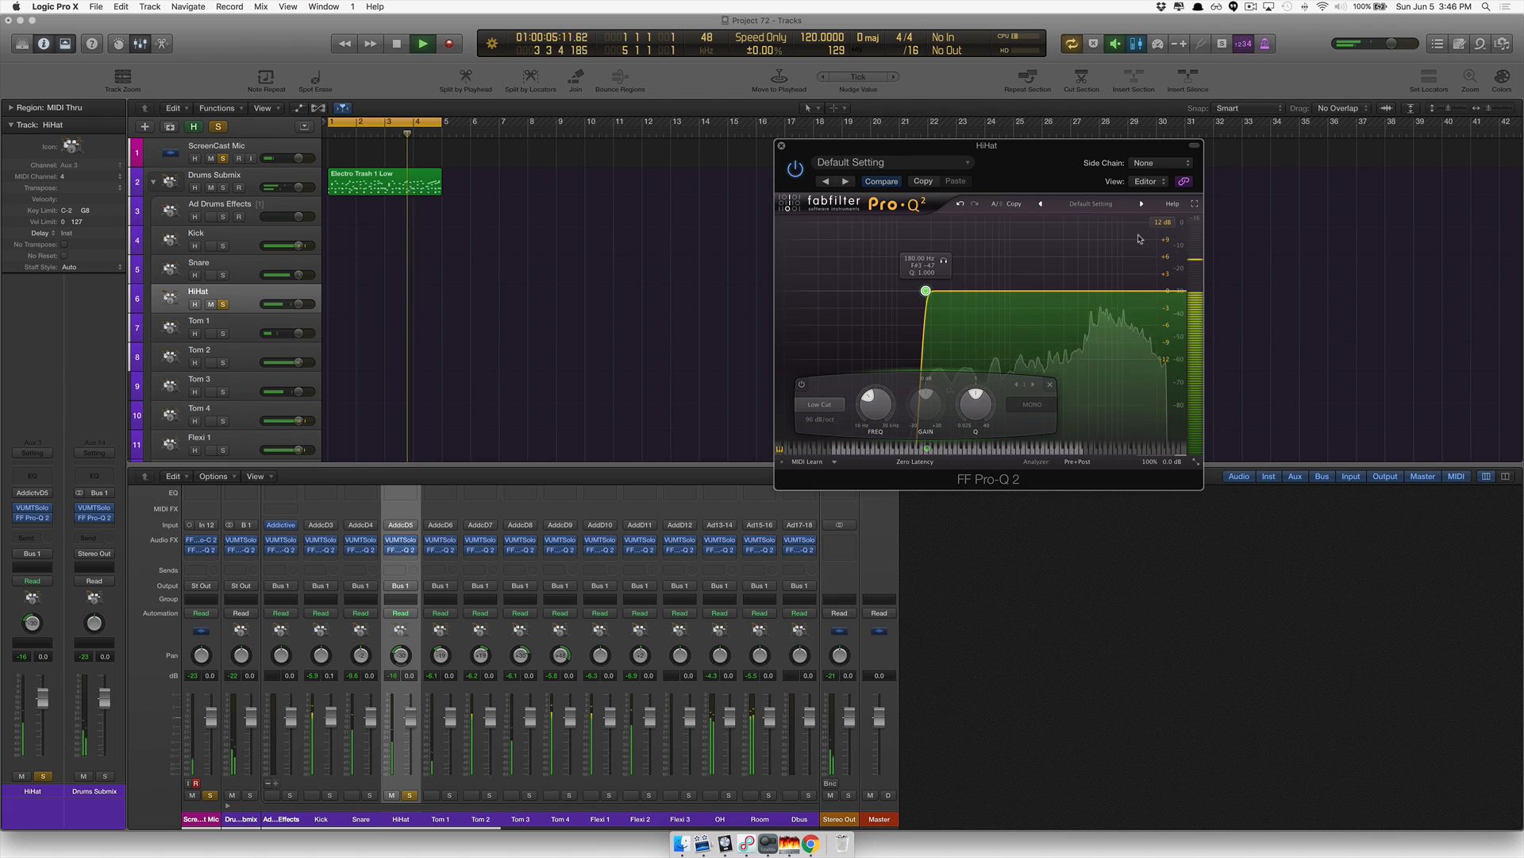
Add a high cut to the HiHat's EQ near the upper end of the spectrum with a 96 dB/oct slope.
left_click(1177, 292)
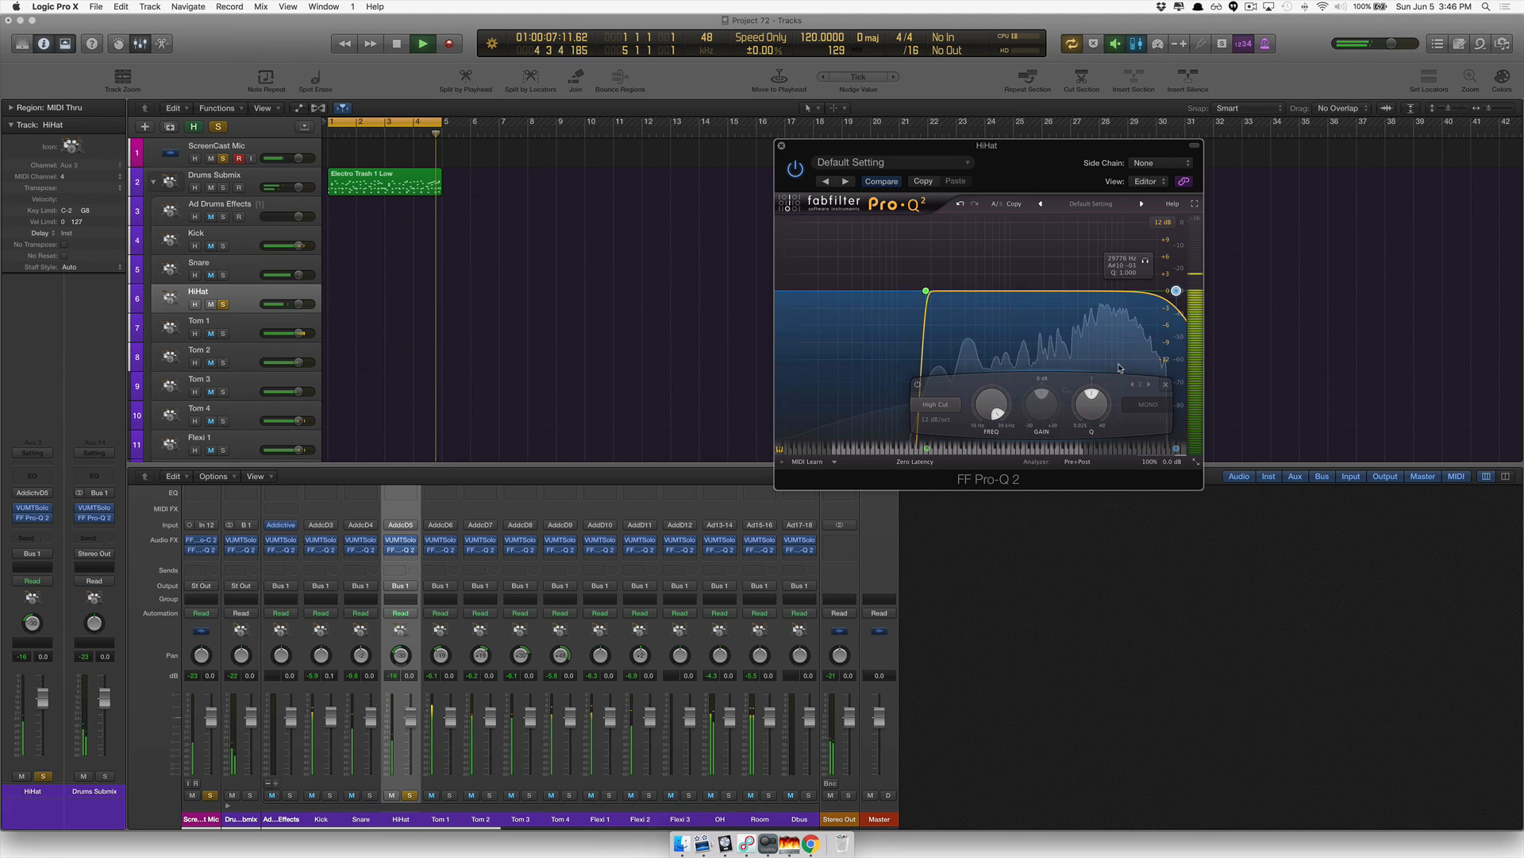
left_click(936, 419)
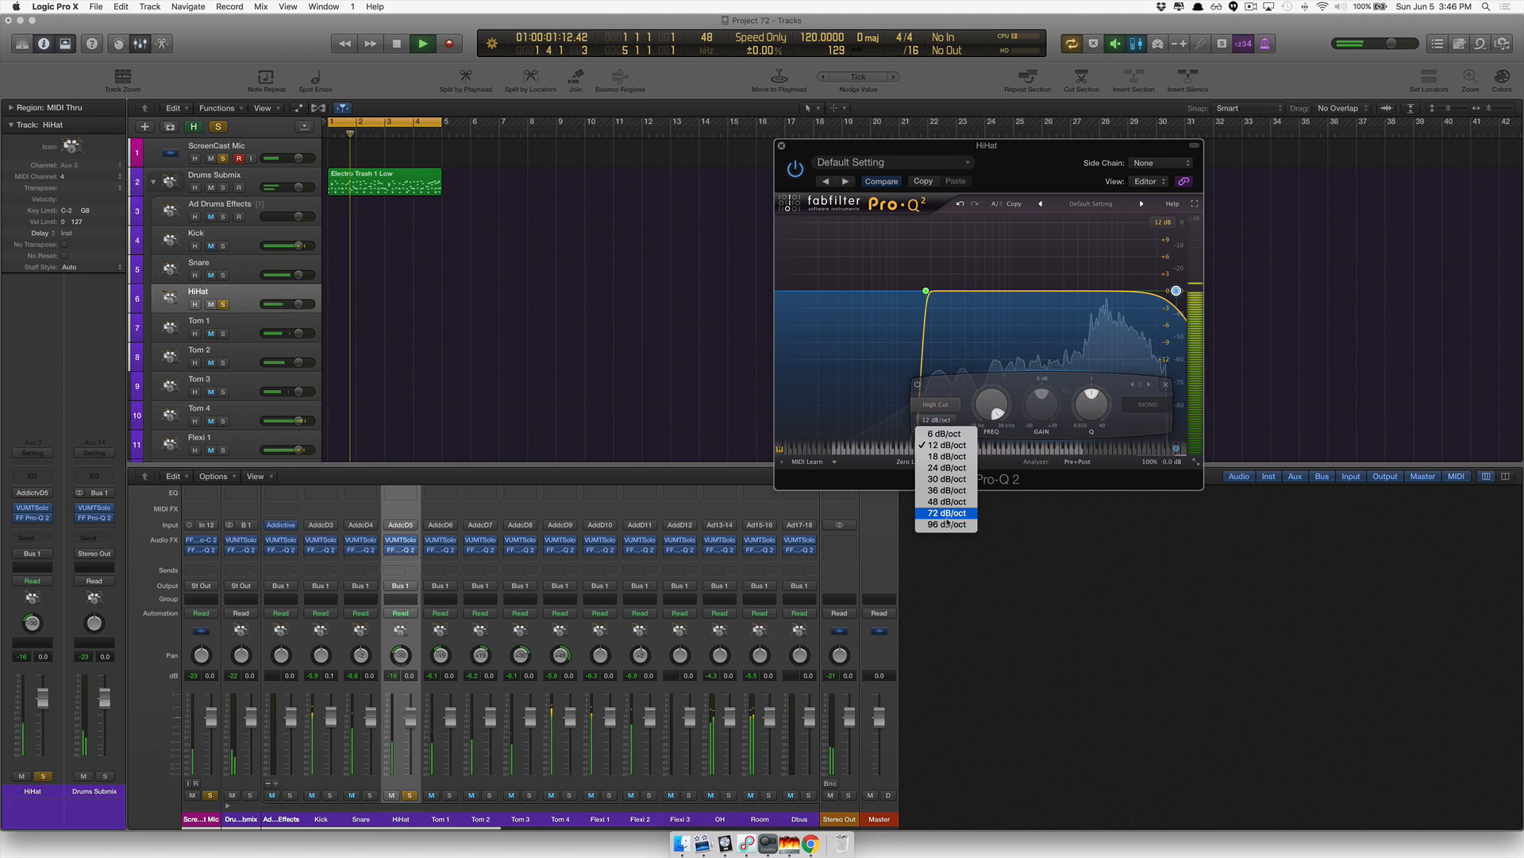
left_click(947, 524)
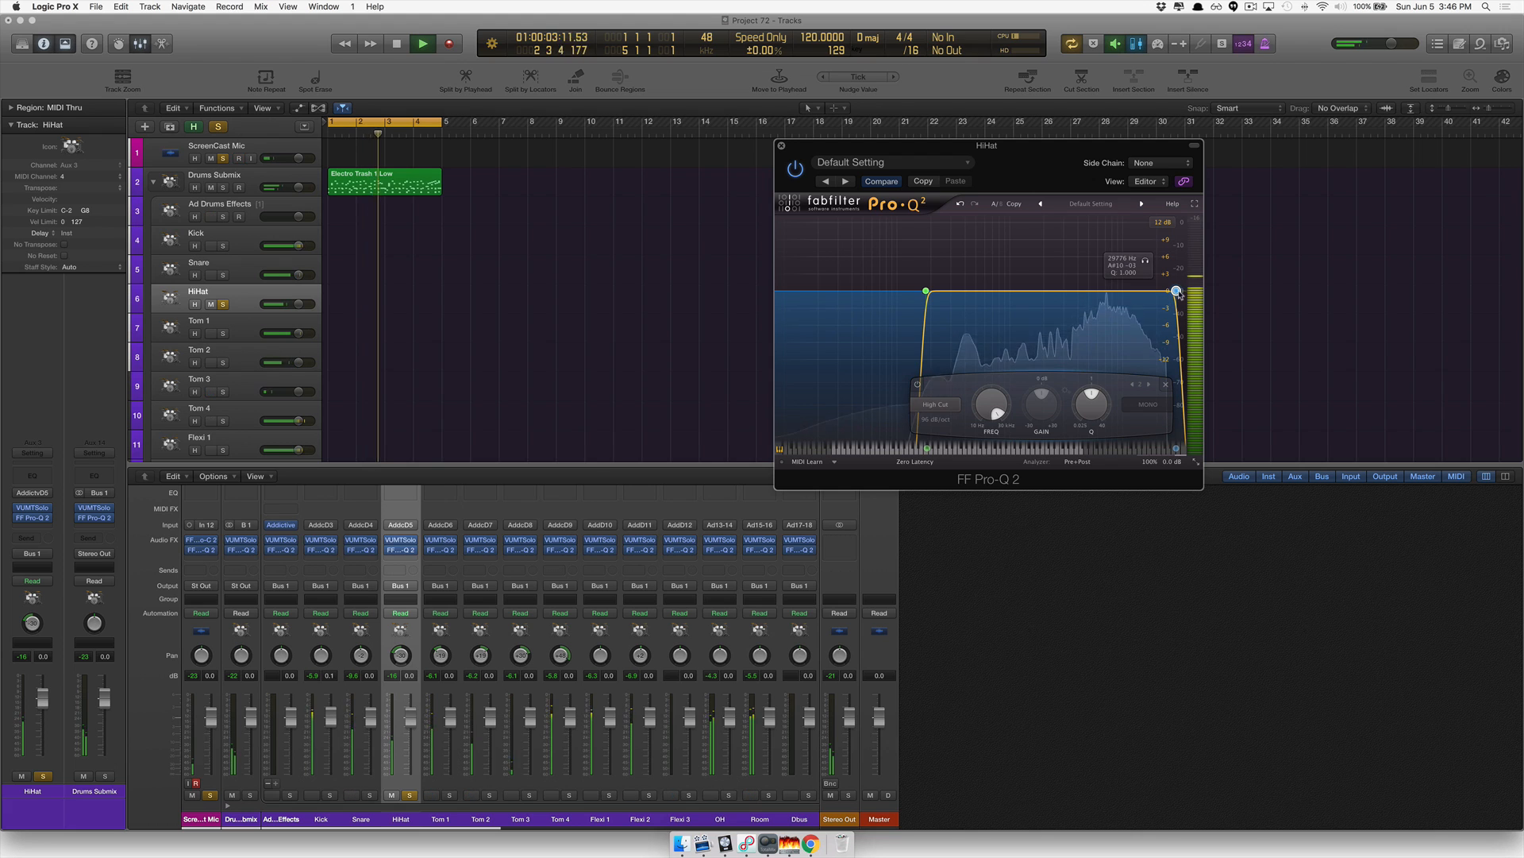
Sweep the HiHat's high cut downward in band-listen mode during playback, and set its frequency to 18000 Hz.
left_click_drag(1173, 293, 1131, 259)
mouse_move(1093, 406)
left_click_drag(1132, 259, 1138, 267)
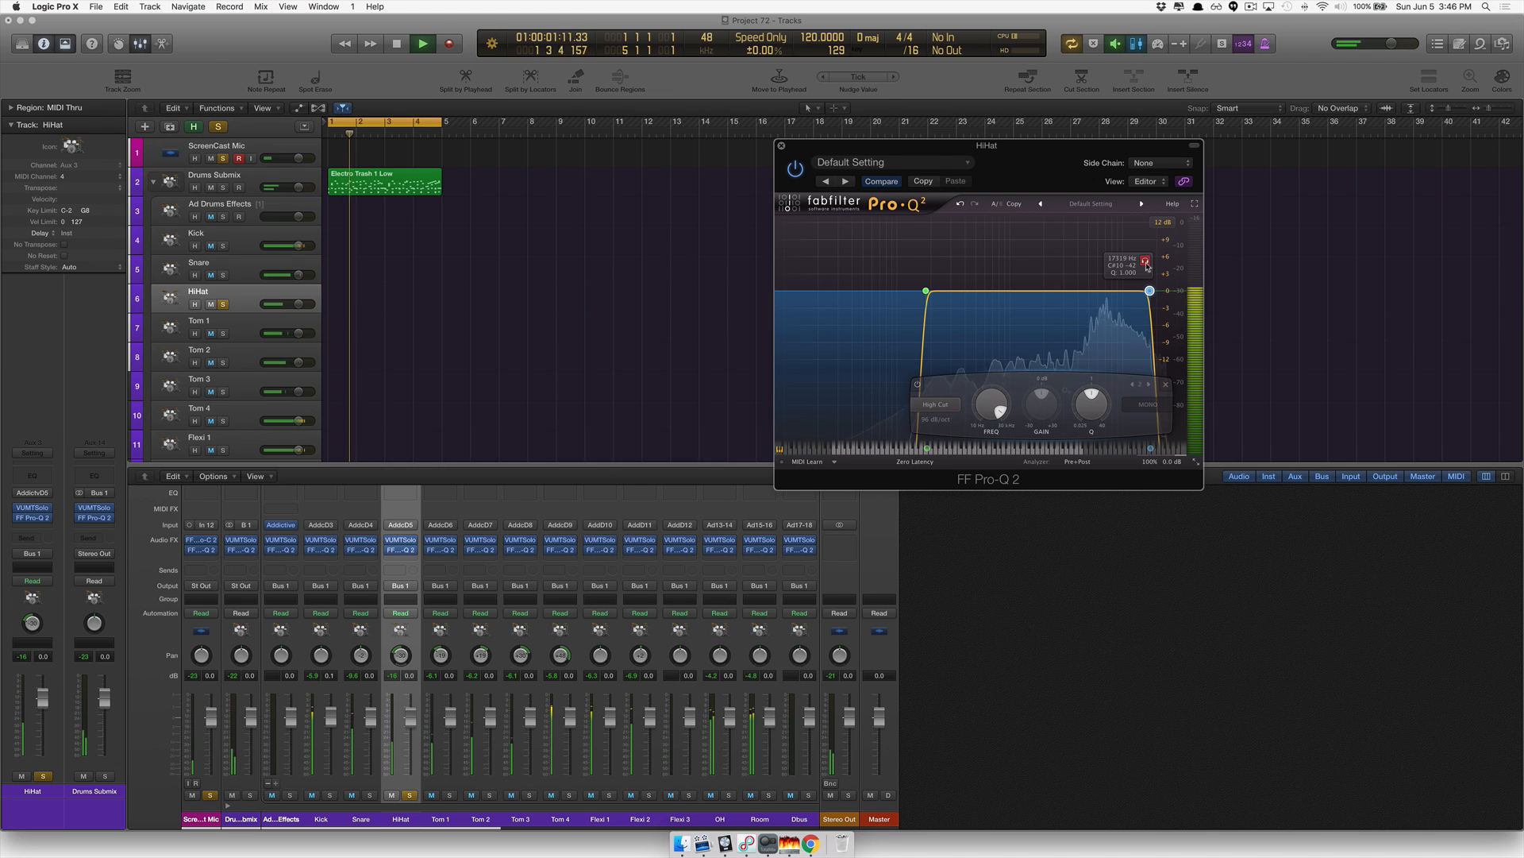
left_click(1140, 265)
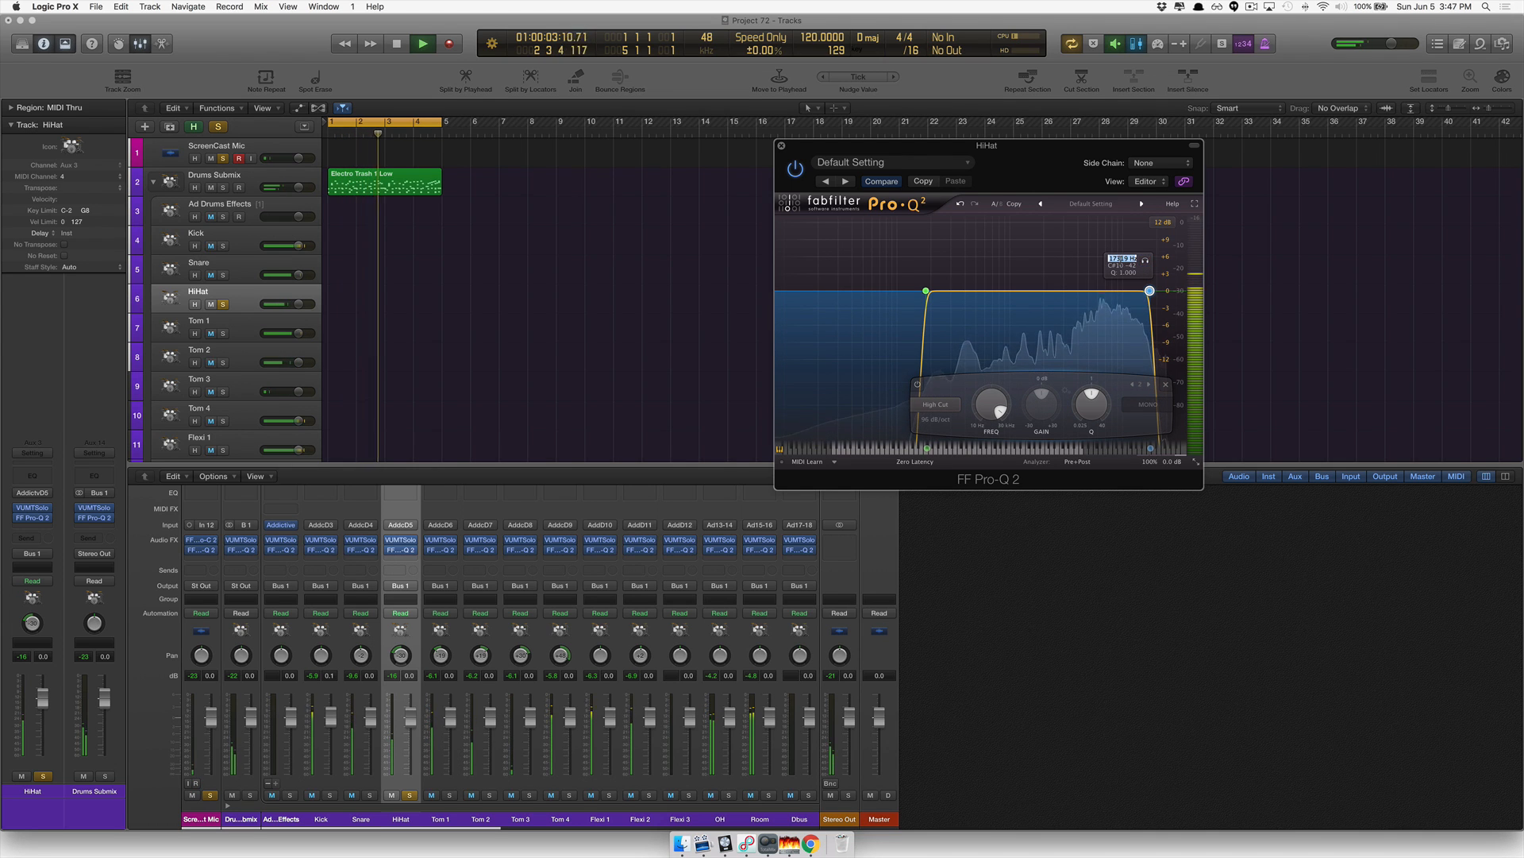
double_click(1121, 259)
type("18")
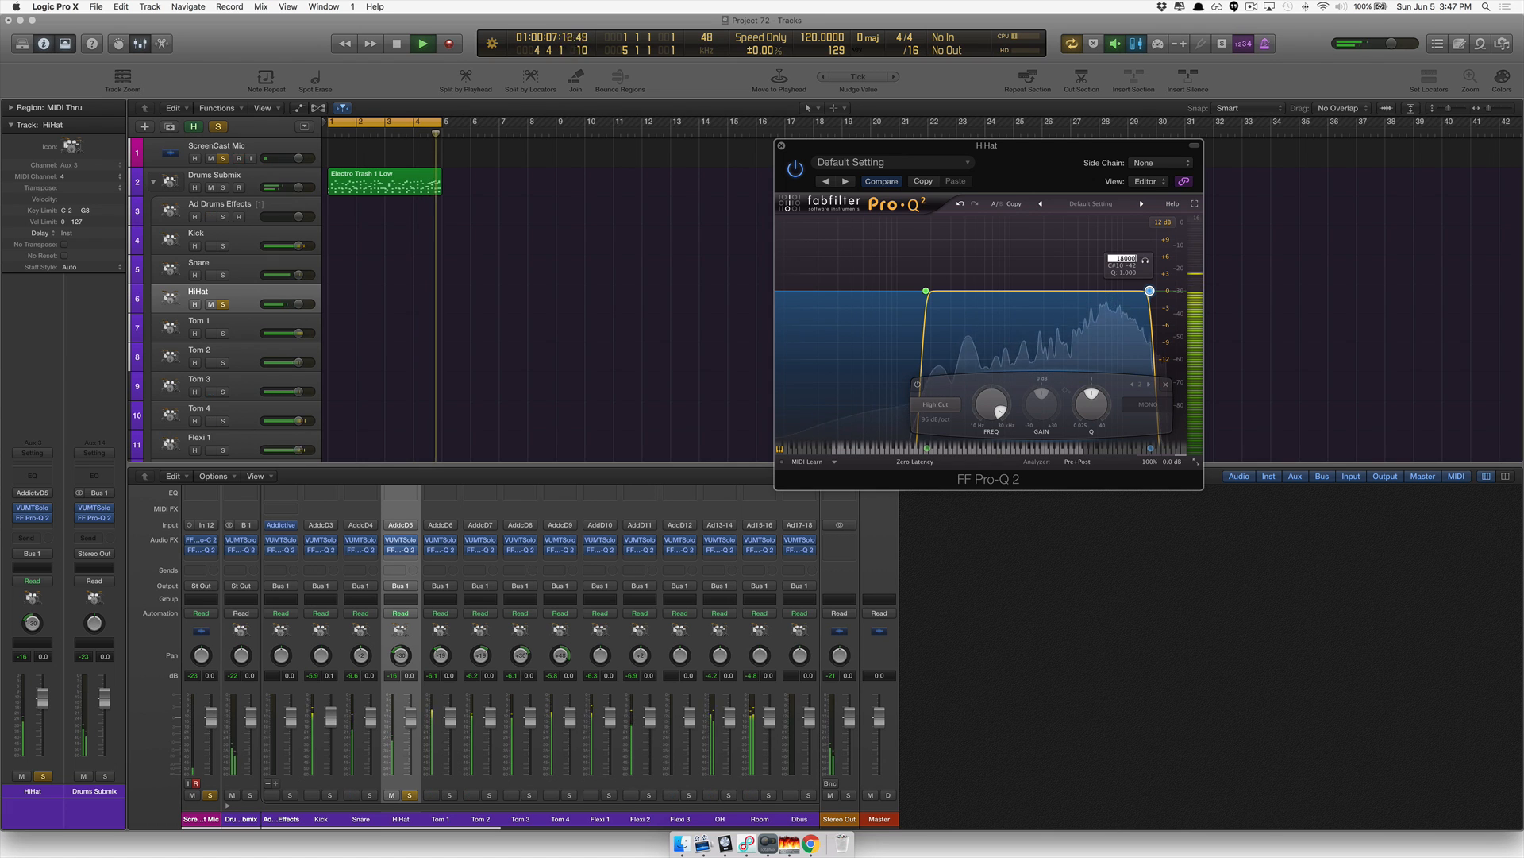
type("000")
key("Return")
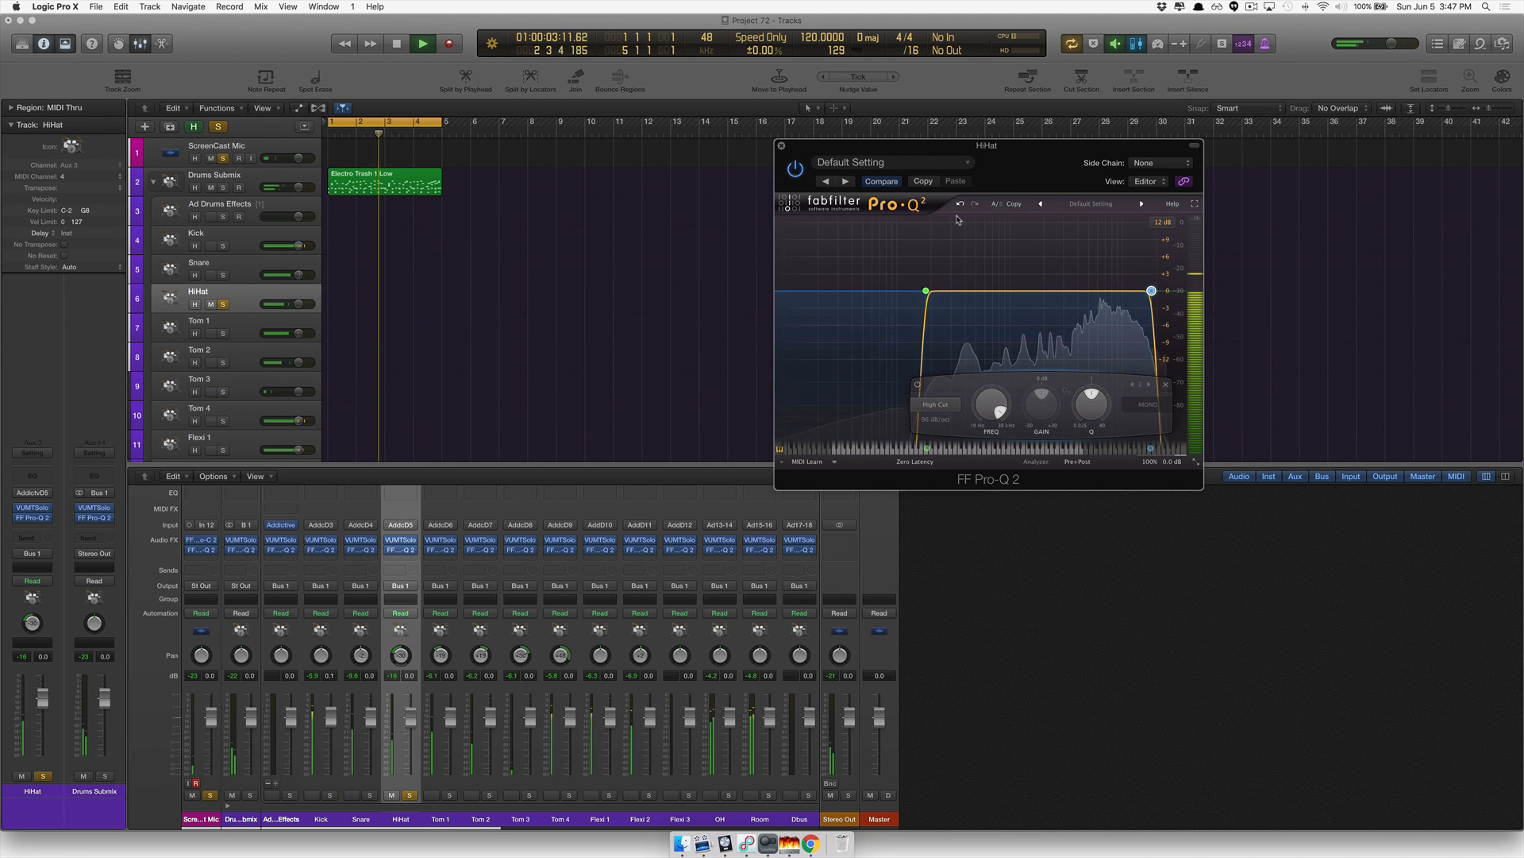
Unsolo the HiHat, solo and select the OH channel to show its EQ, and reset that EQ to Default Setting.
left_click(409, 795)
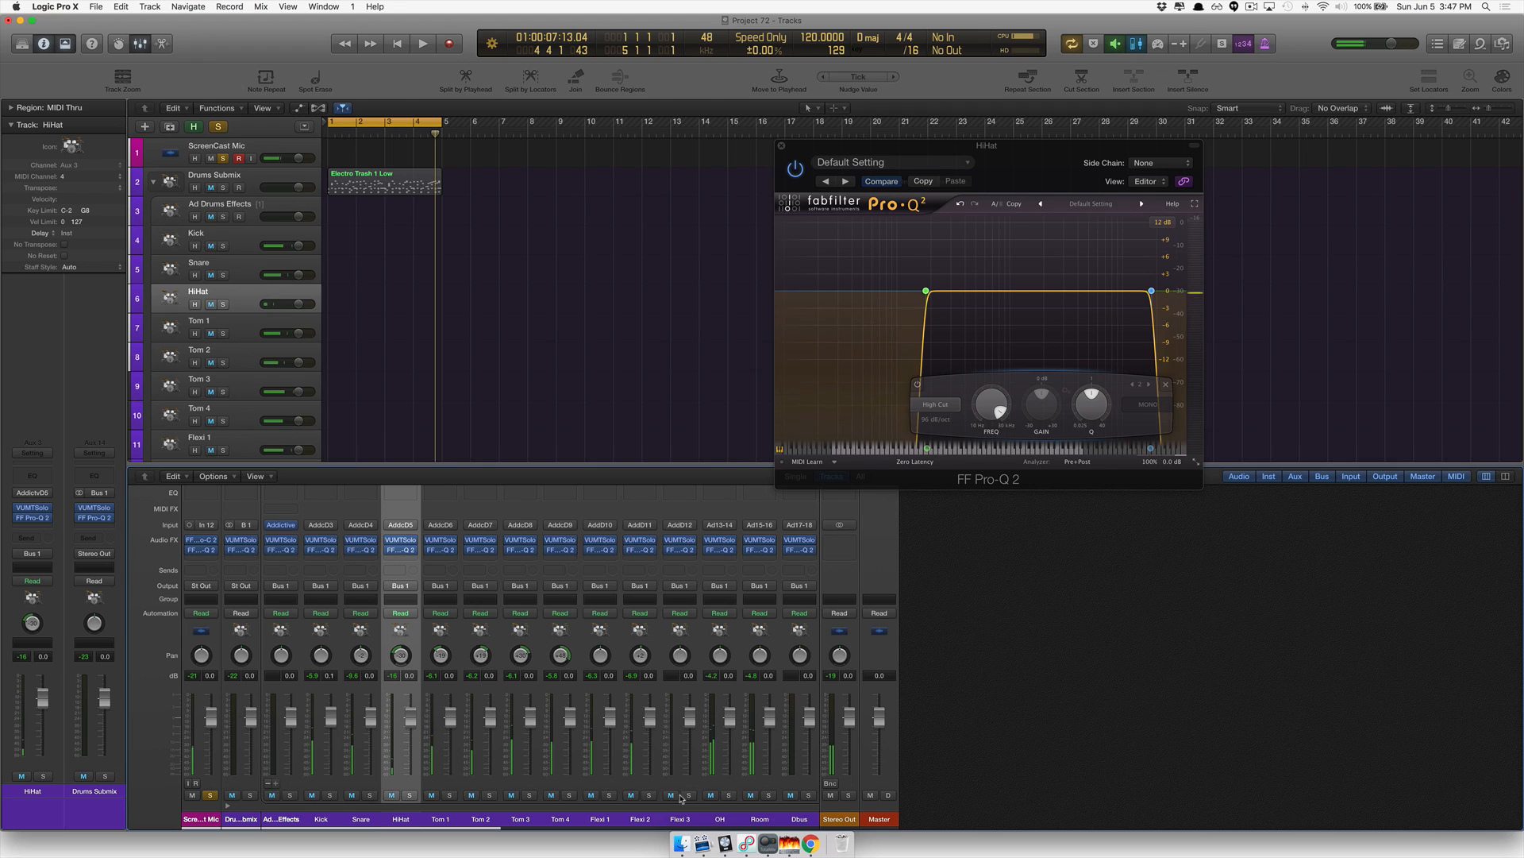
left_click(729, 795)
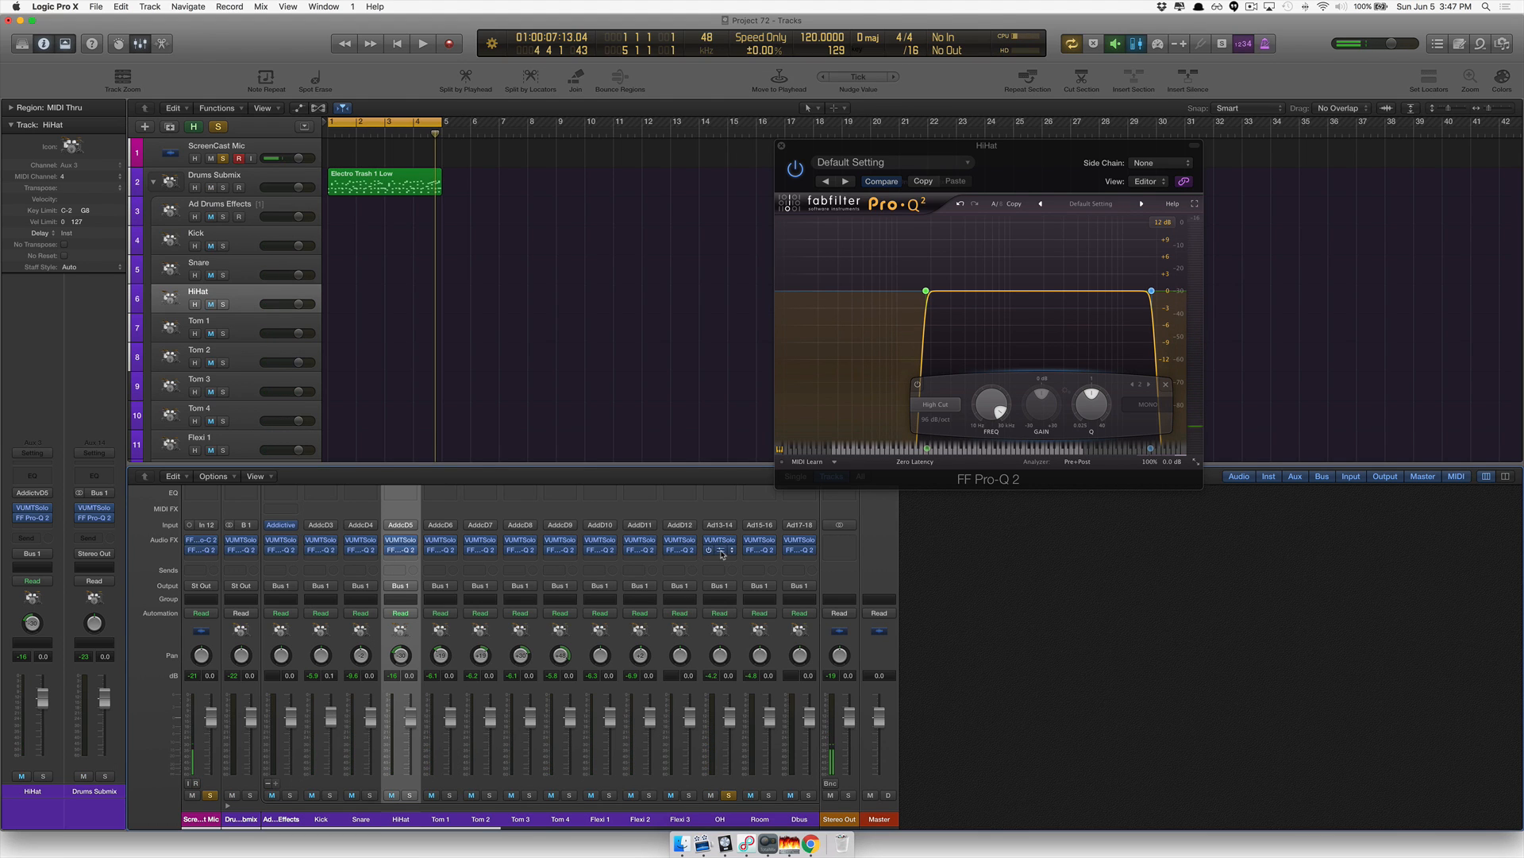
left_click(715, 817)
left_click(1074, 205)
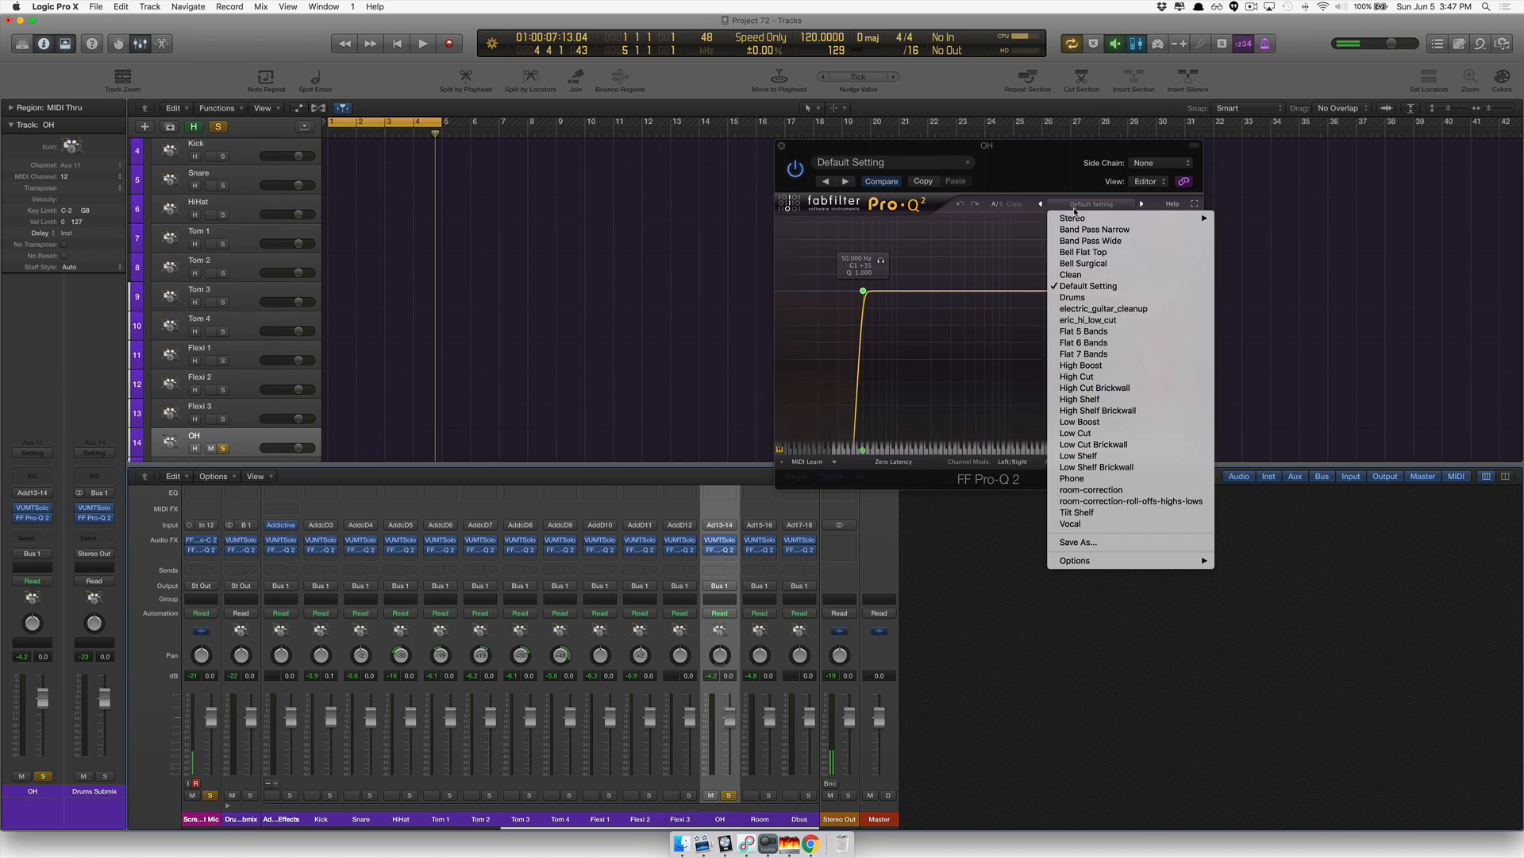
left_click(1072, 274)
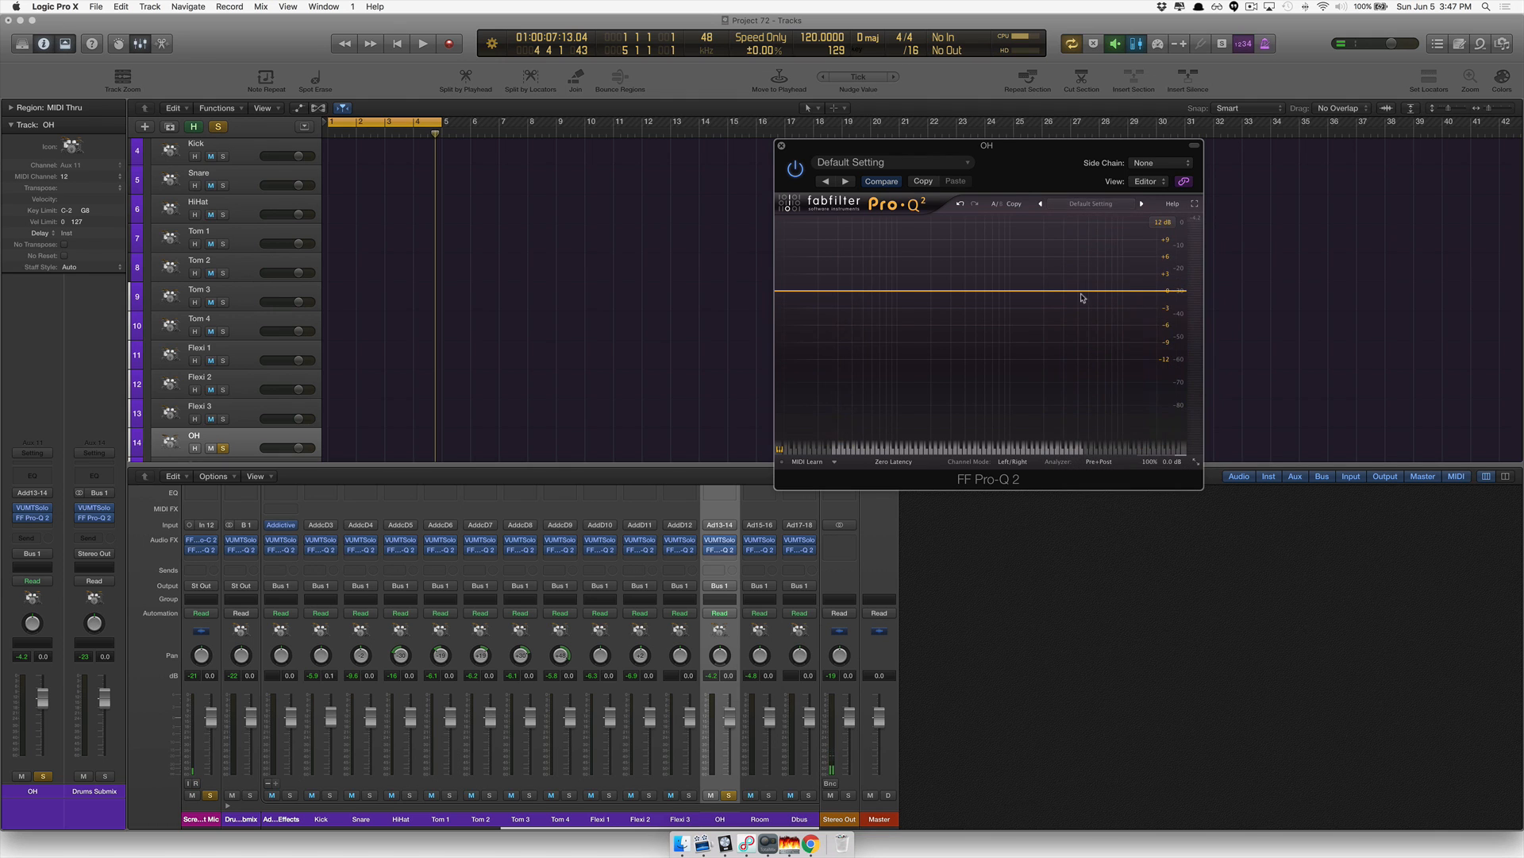
Switch to Chrome and examine the percussion frequency ranges on the chart for the overheads' low and high limits.
left_click(762, 852)
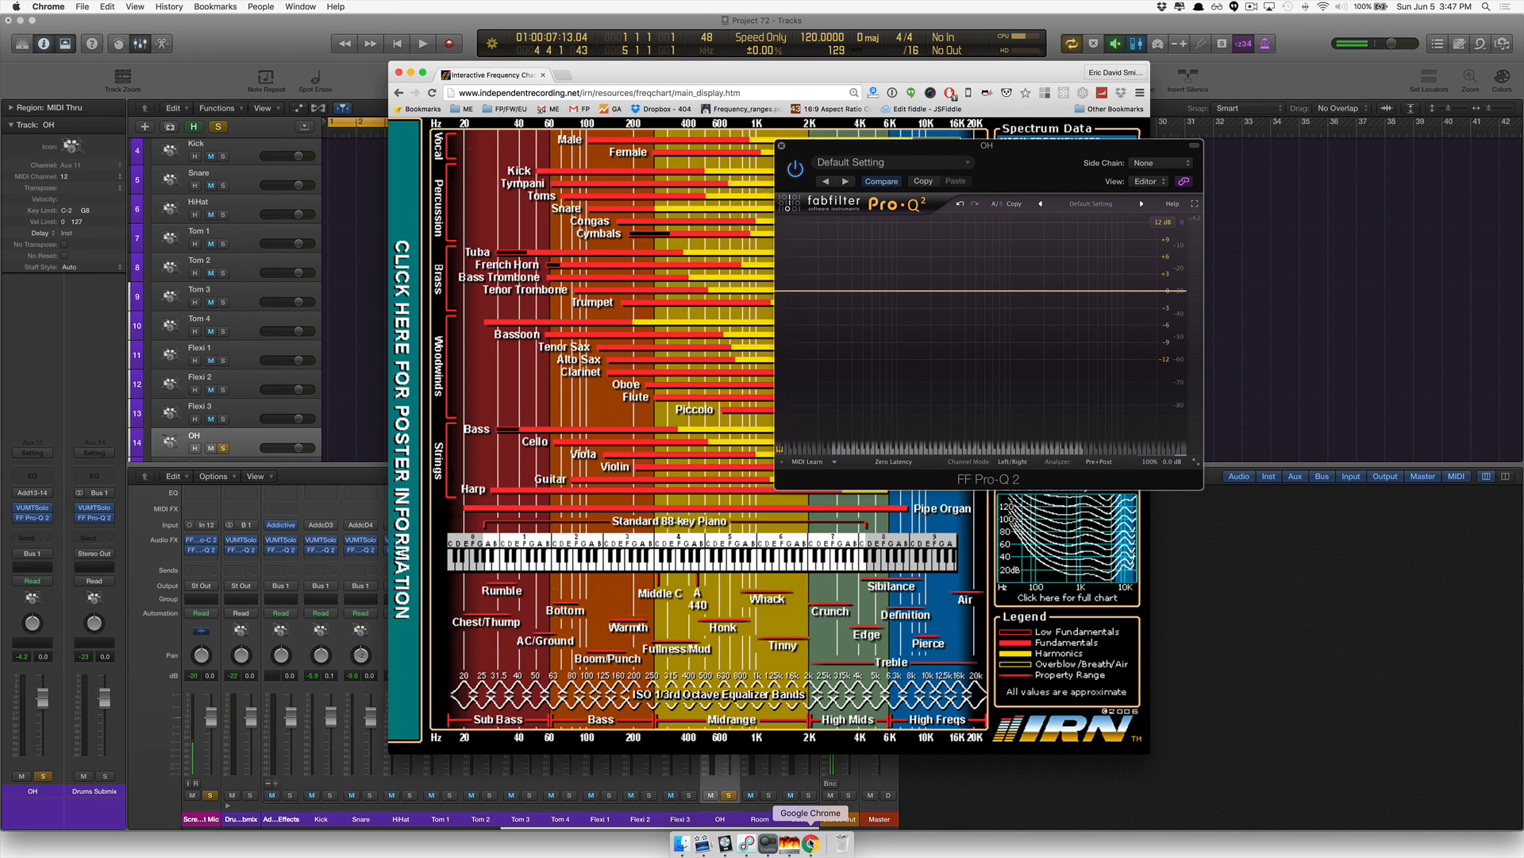
mouse_move(659, 237)
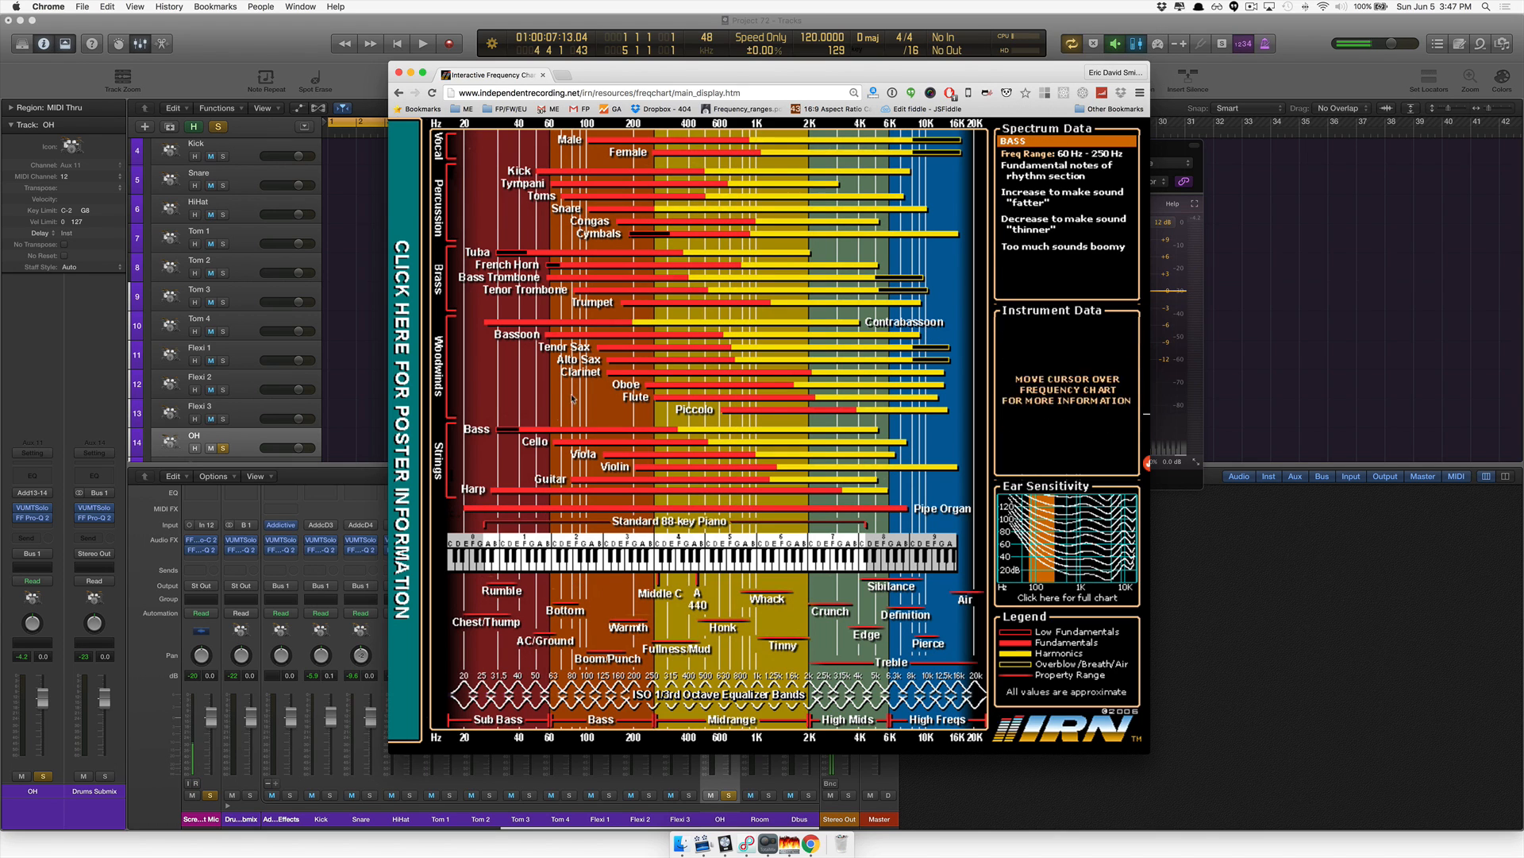
mouse_move(522, 271)
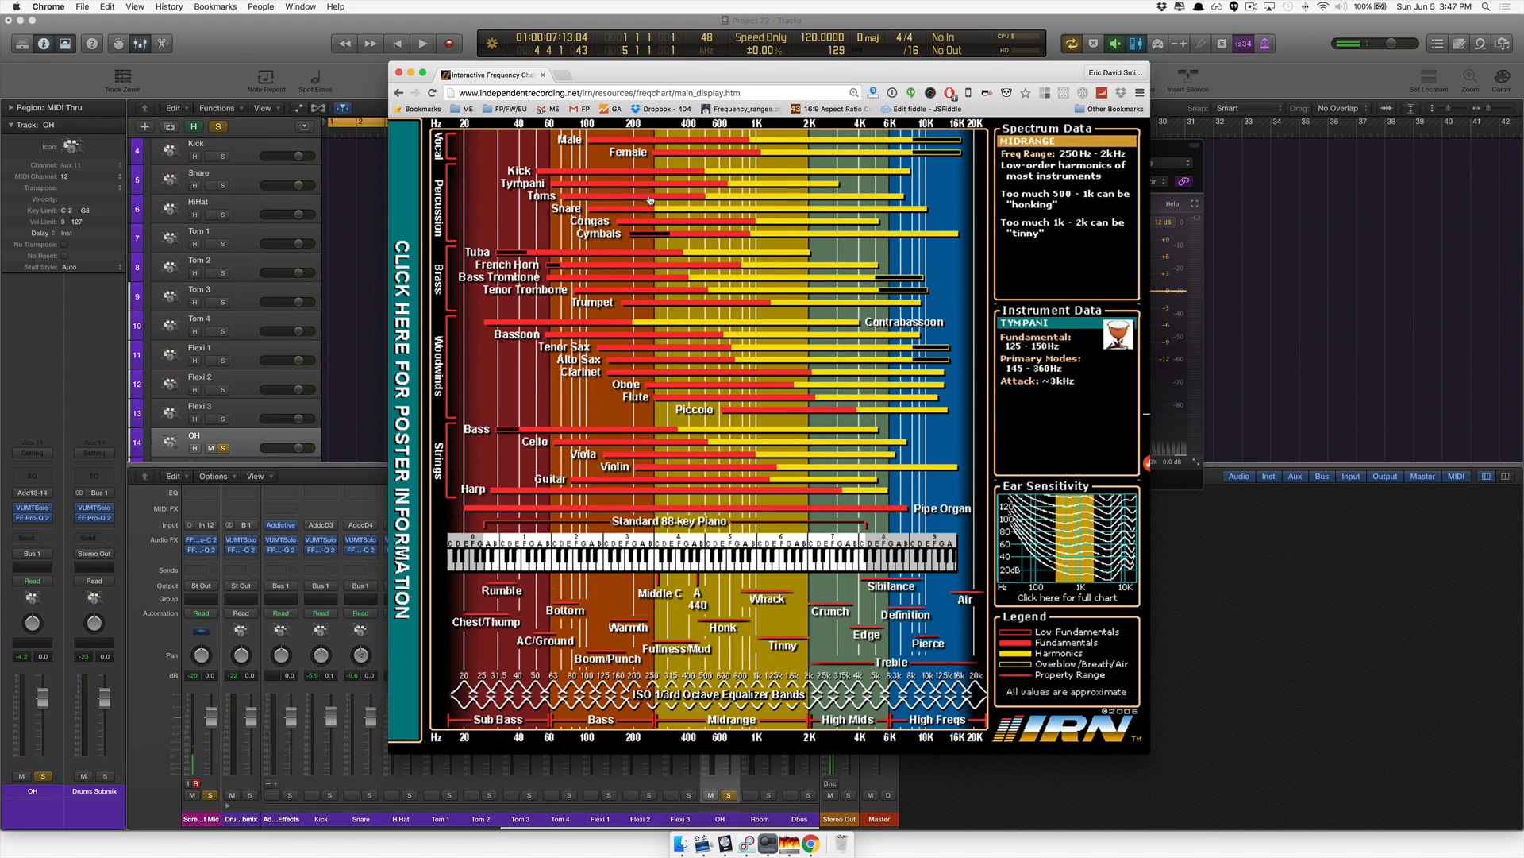
mouse_move(561, 189)
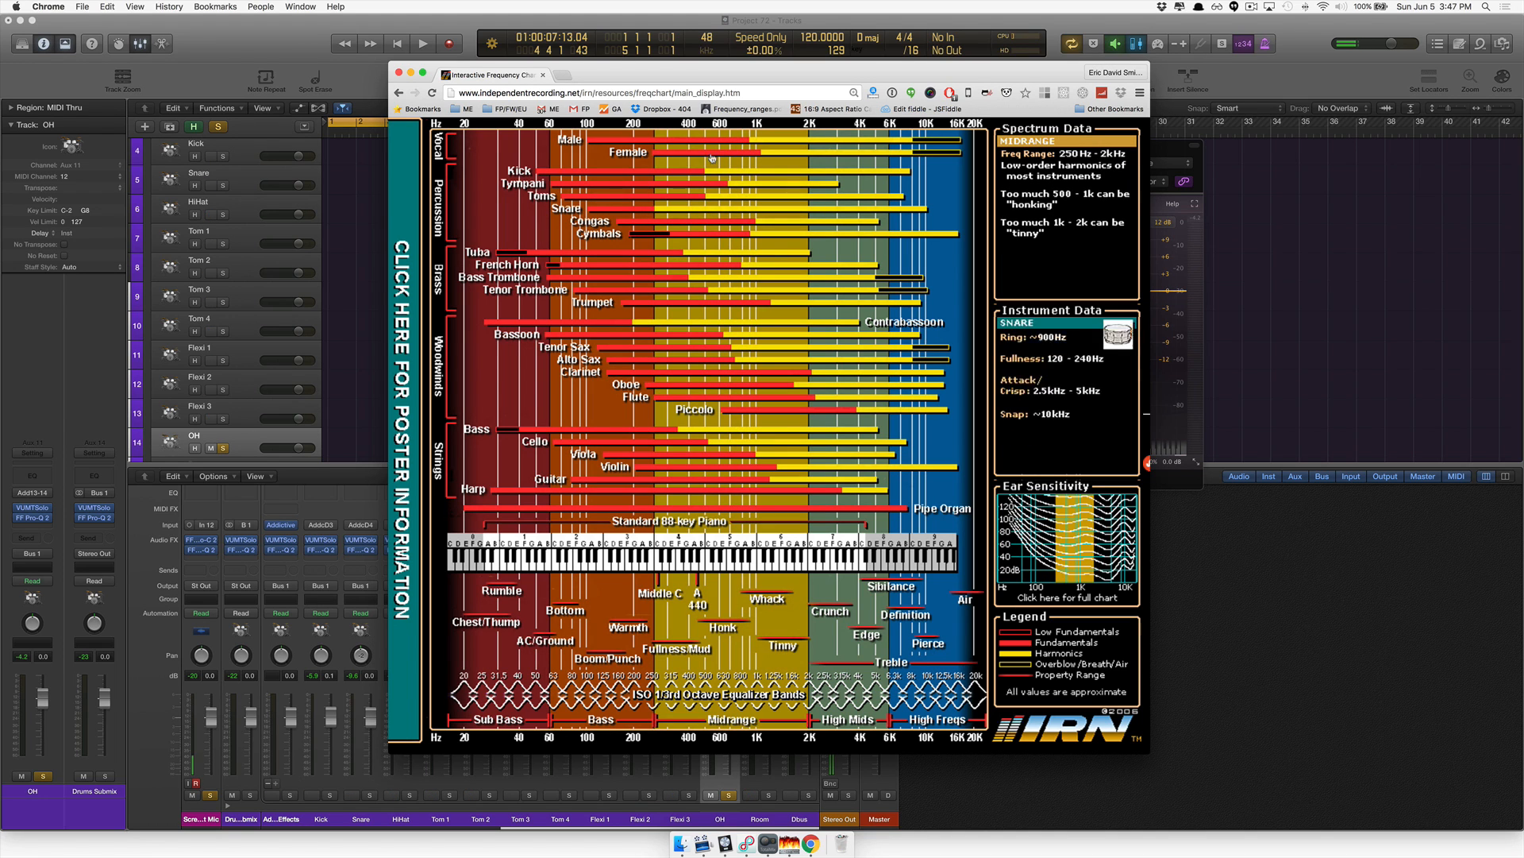
mouse_move(702, 271)
mouse_move(748, 569)
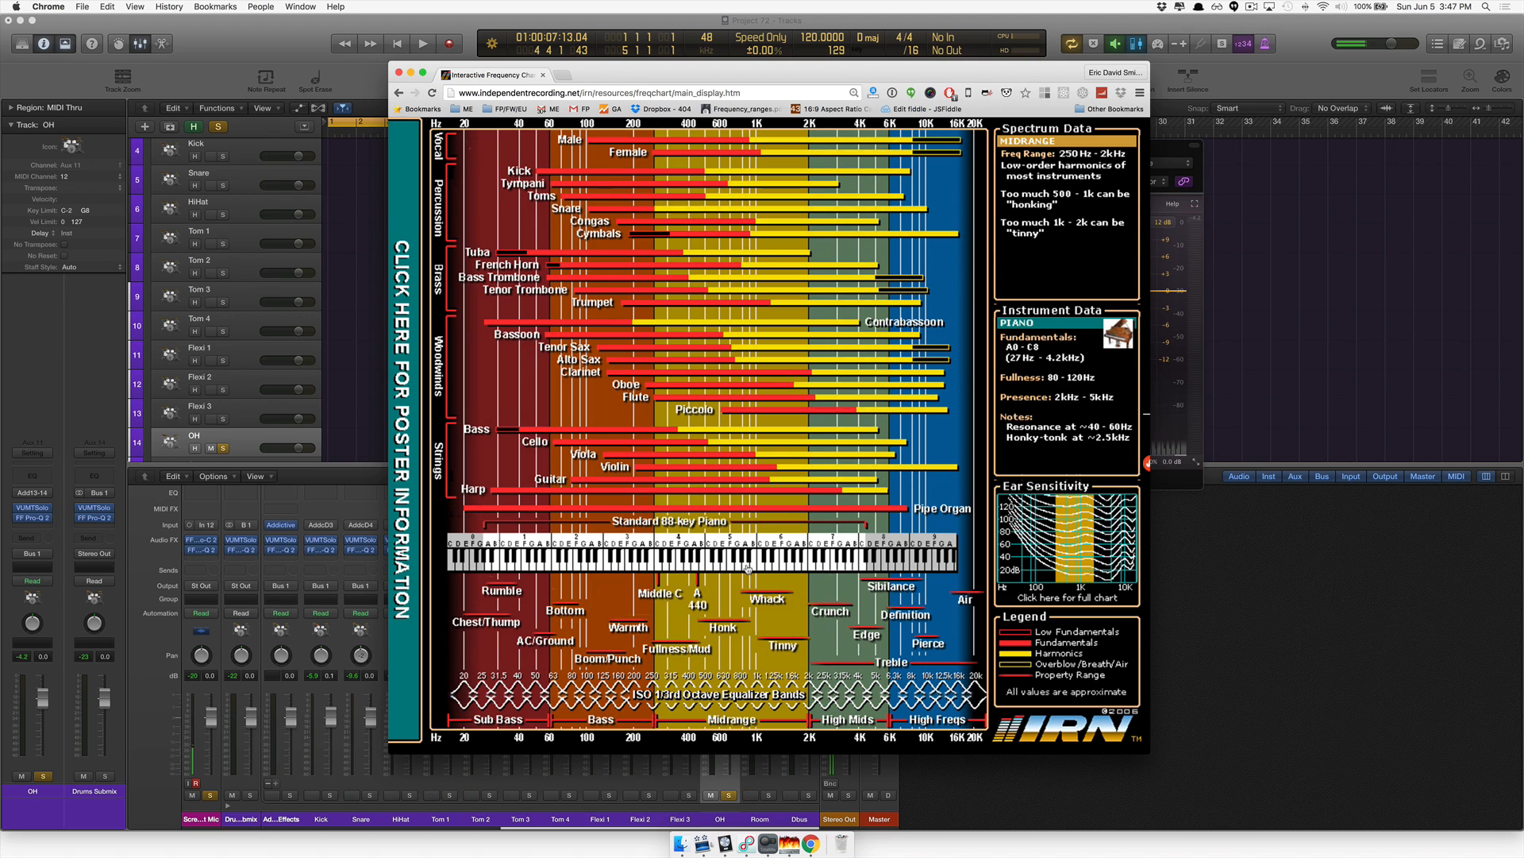
left_click(722, 782)
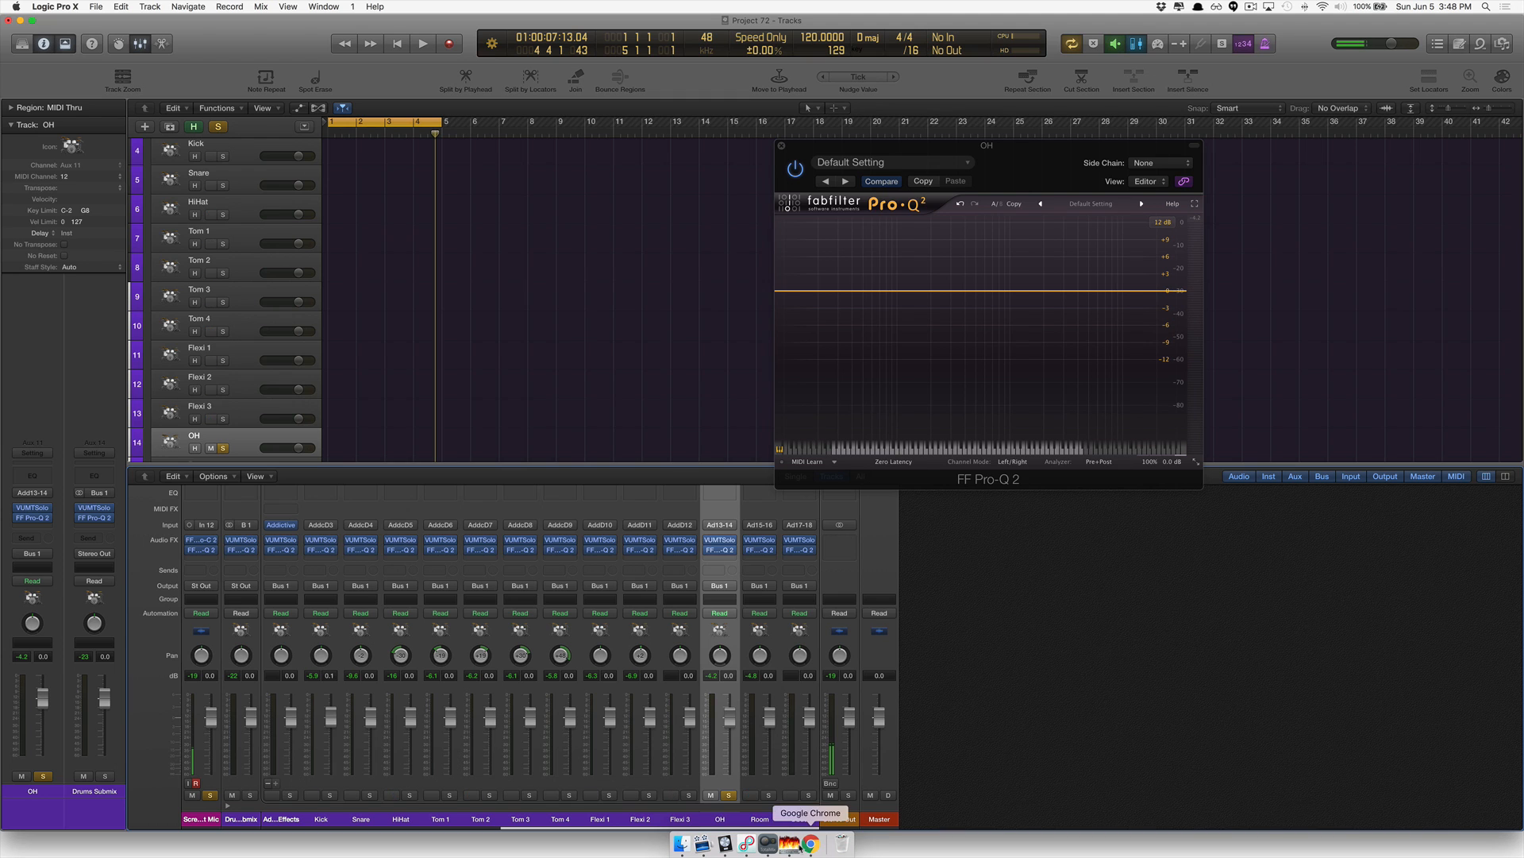
left_click(810, 843)
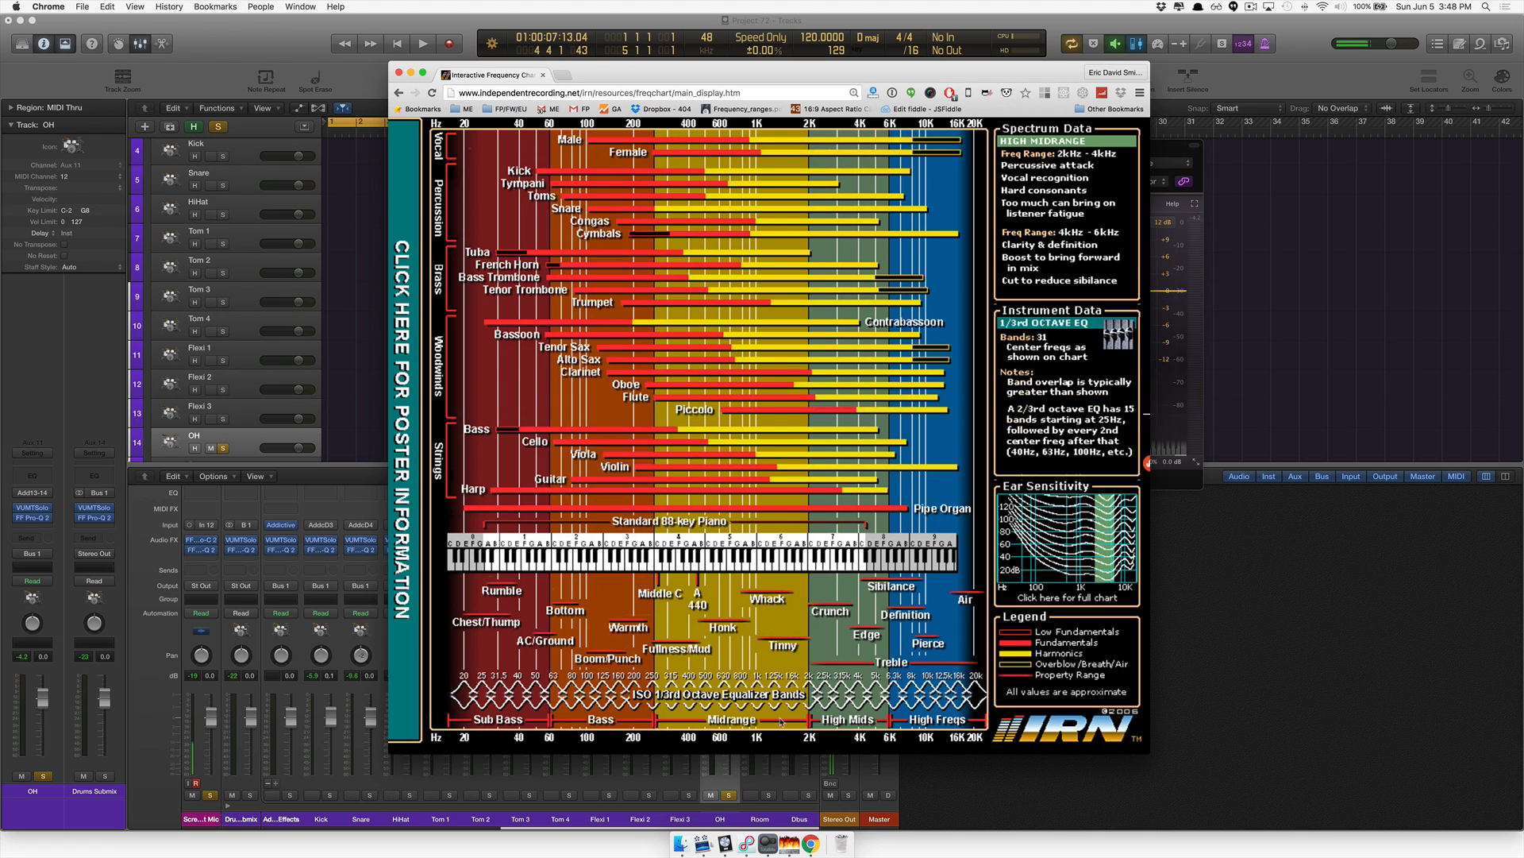
Switch to Logic Pro X and add a low cut to the OH's EQ at about 10 Hz with a 96 dB/oct slope.
left_click(725, 843)
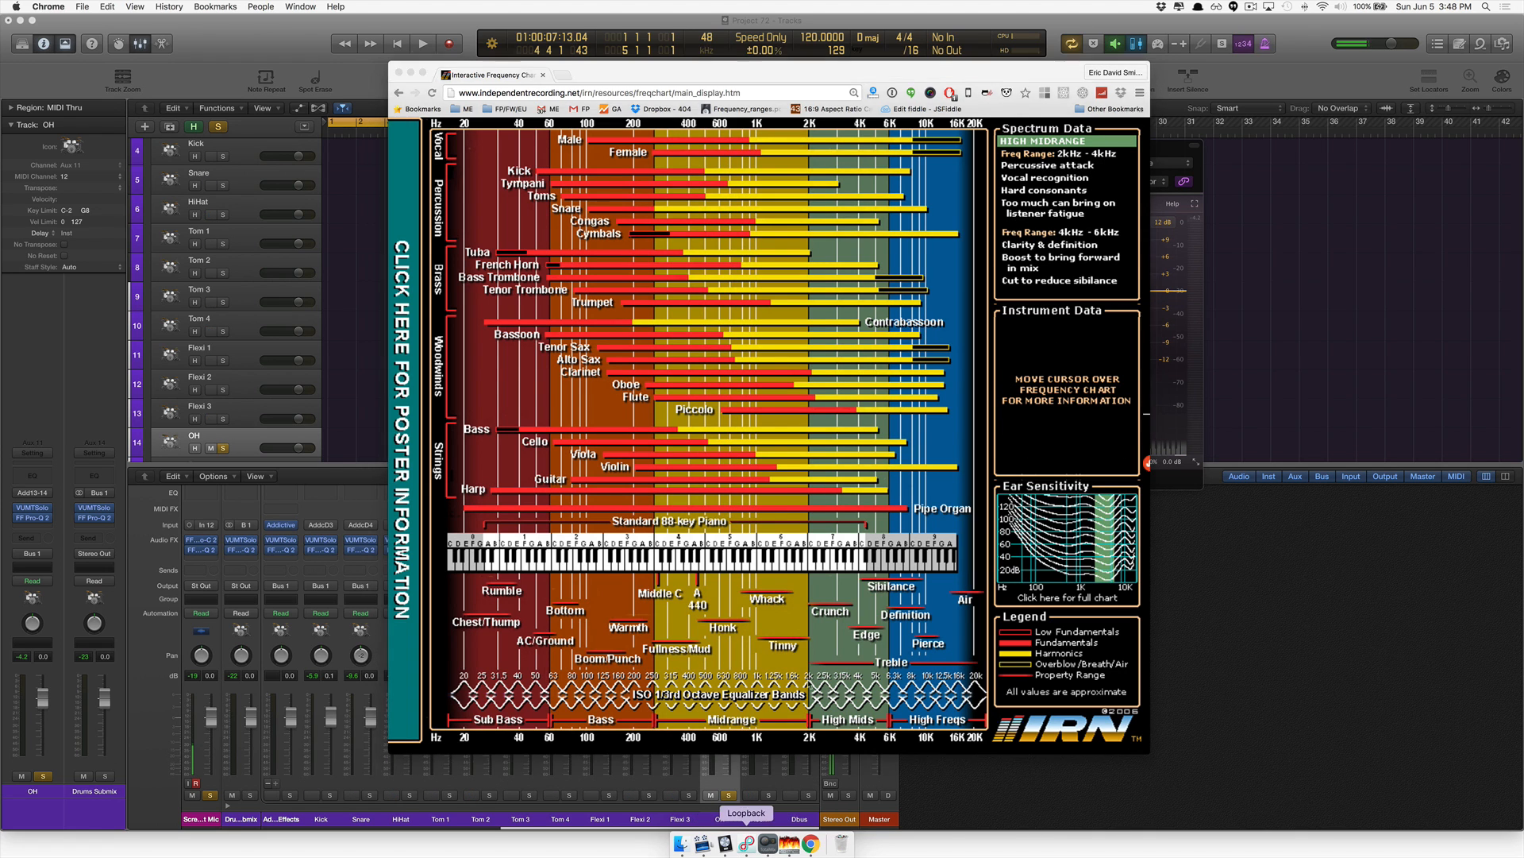
double_click(784, 292)
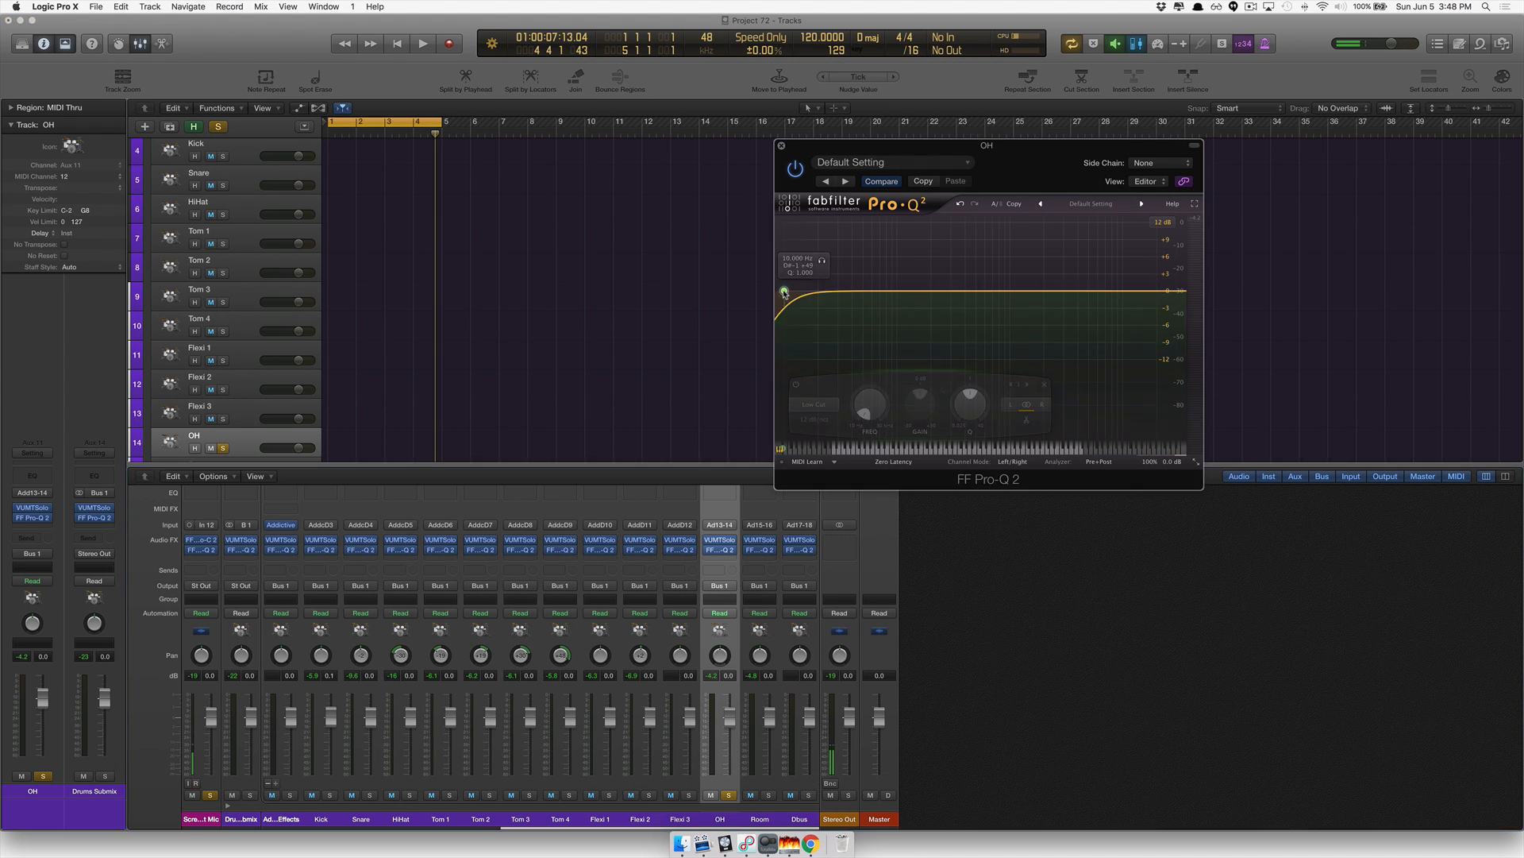
left_click(811, 421)
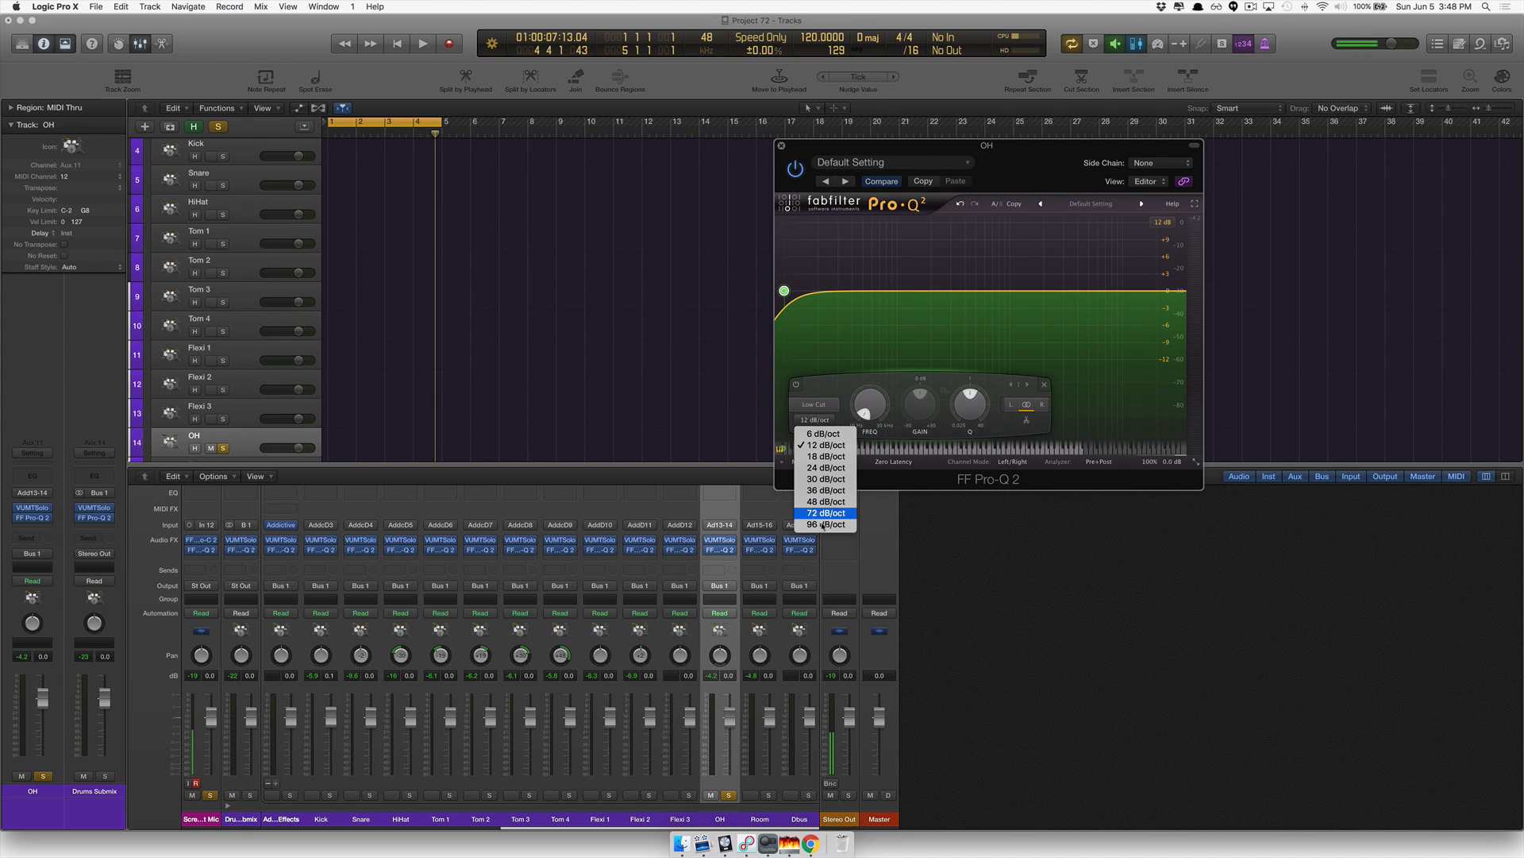
left_click(827, 525)
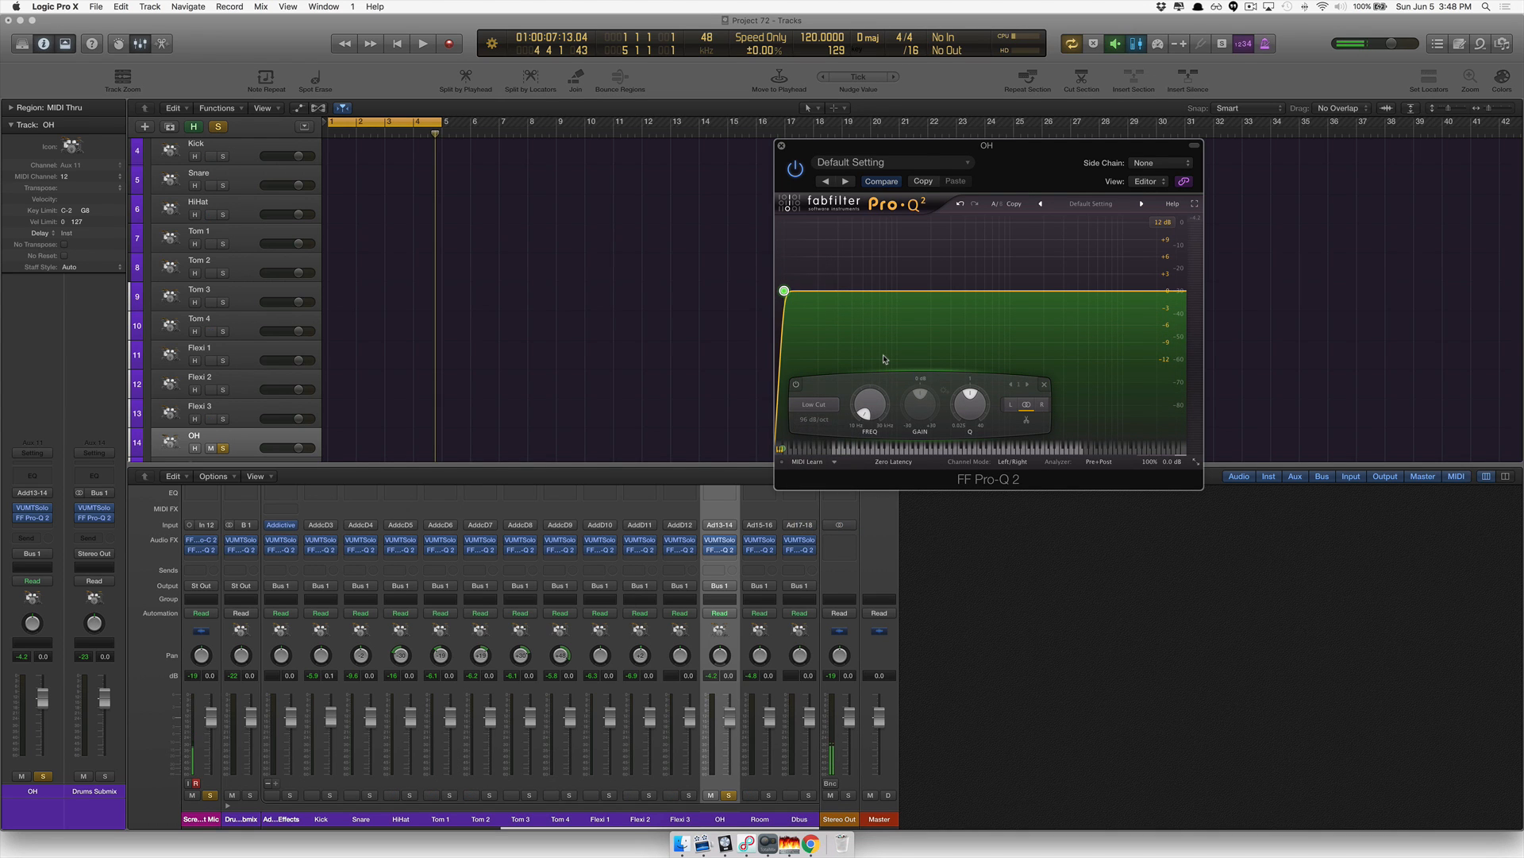
Sweep the OH's low cut upward in band-listen mode during playback, set its frequency to 50 Hz, and stop playback.
key("space")
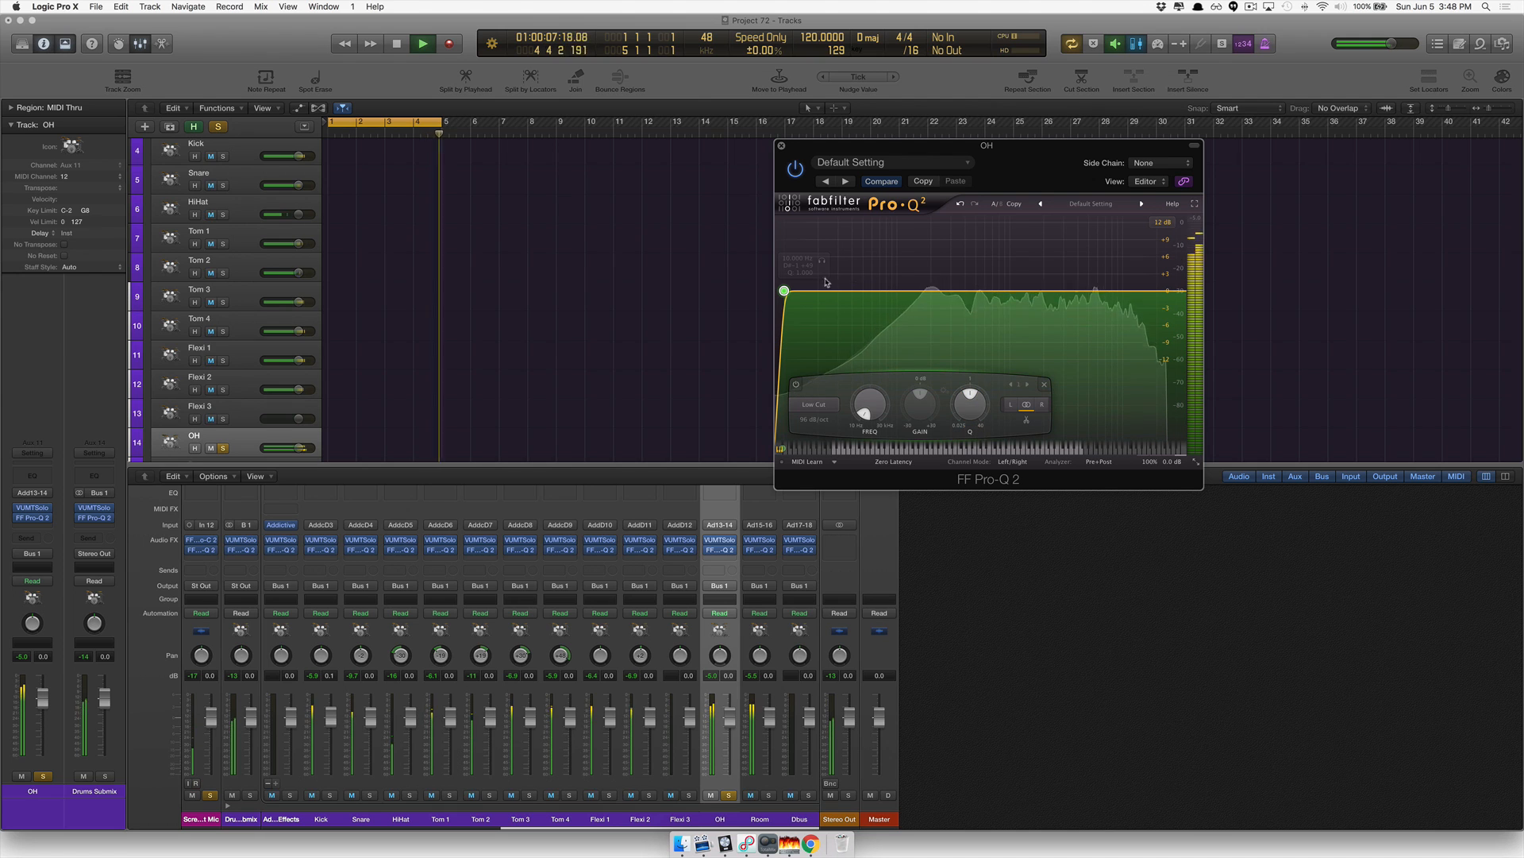
left_click_drag(783, 290, 901, 256)
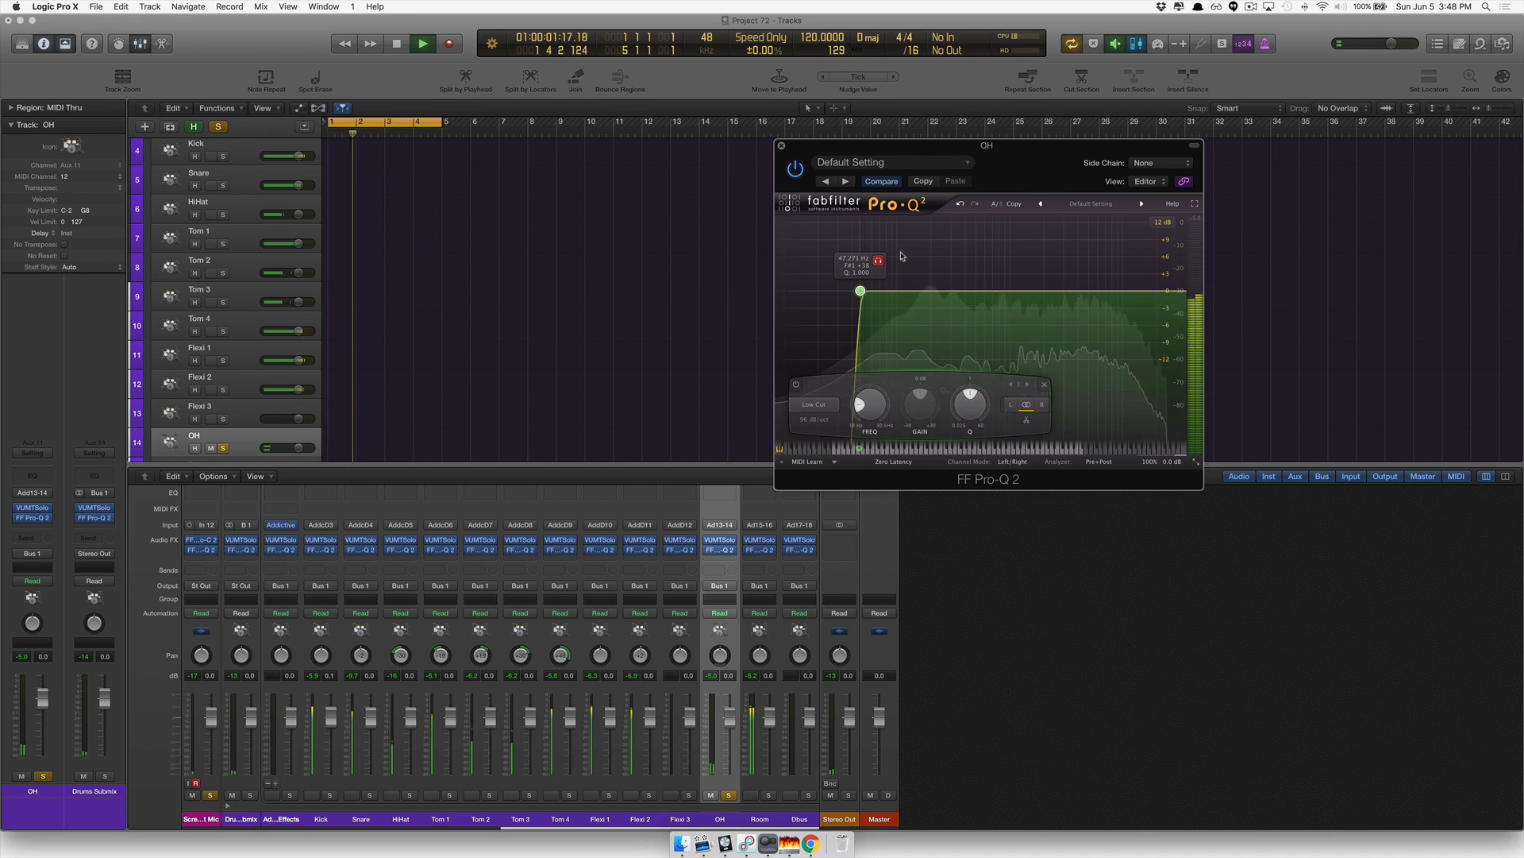
left_click_drag(901, 256, 882, 263)
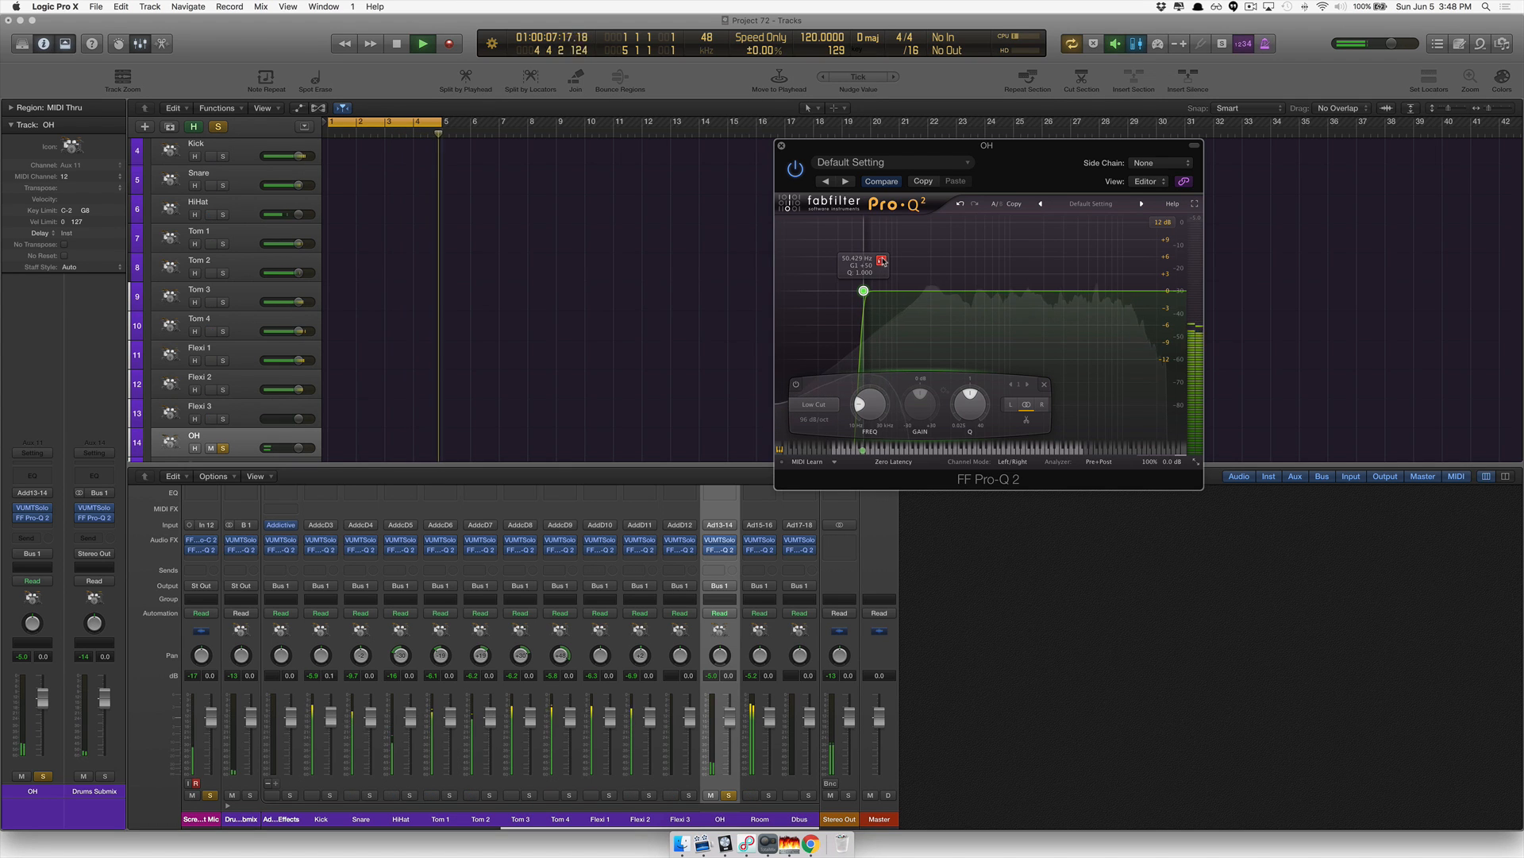
left_click_drag(882, 262, 882, 261)
key("space")
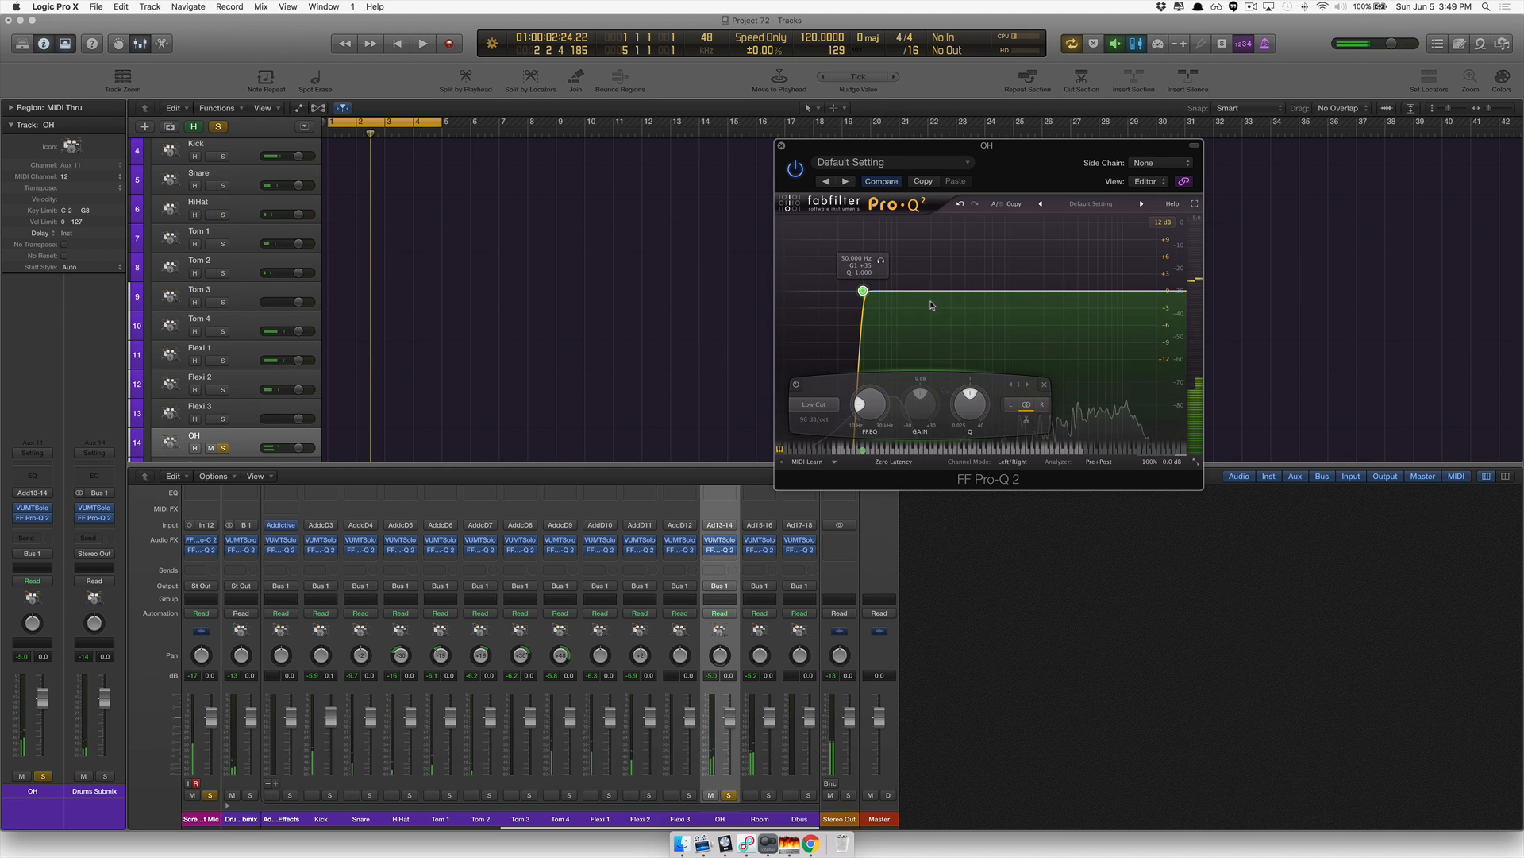
Add a high cut to the OH's EQ at the upper end of the spectrum with a 96 dB/oct slope.
left_click(1180, 293)
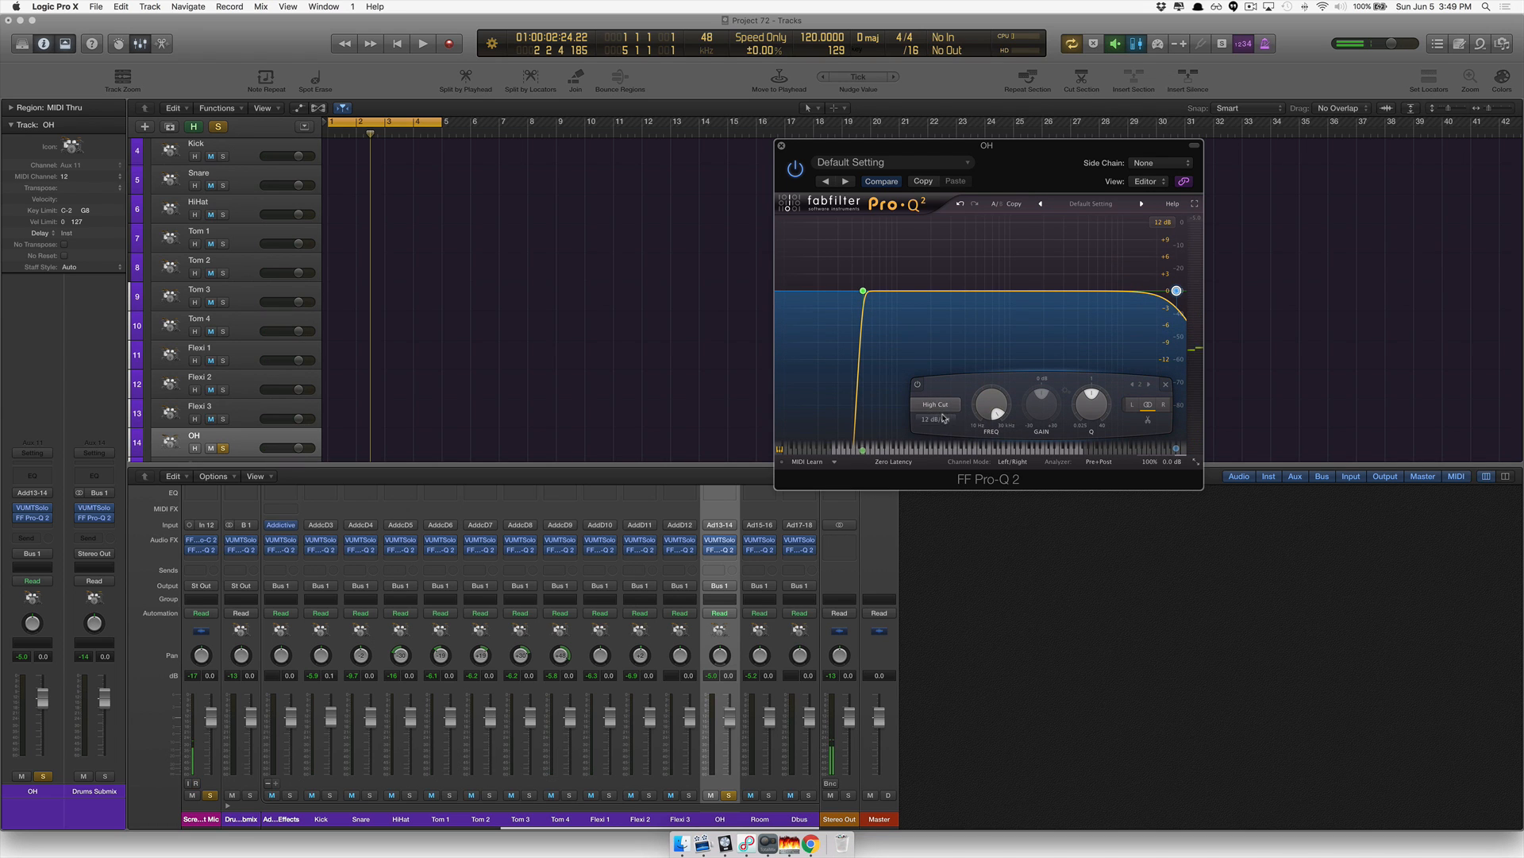
left_click(944, 419)
left_click(948, 524)
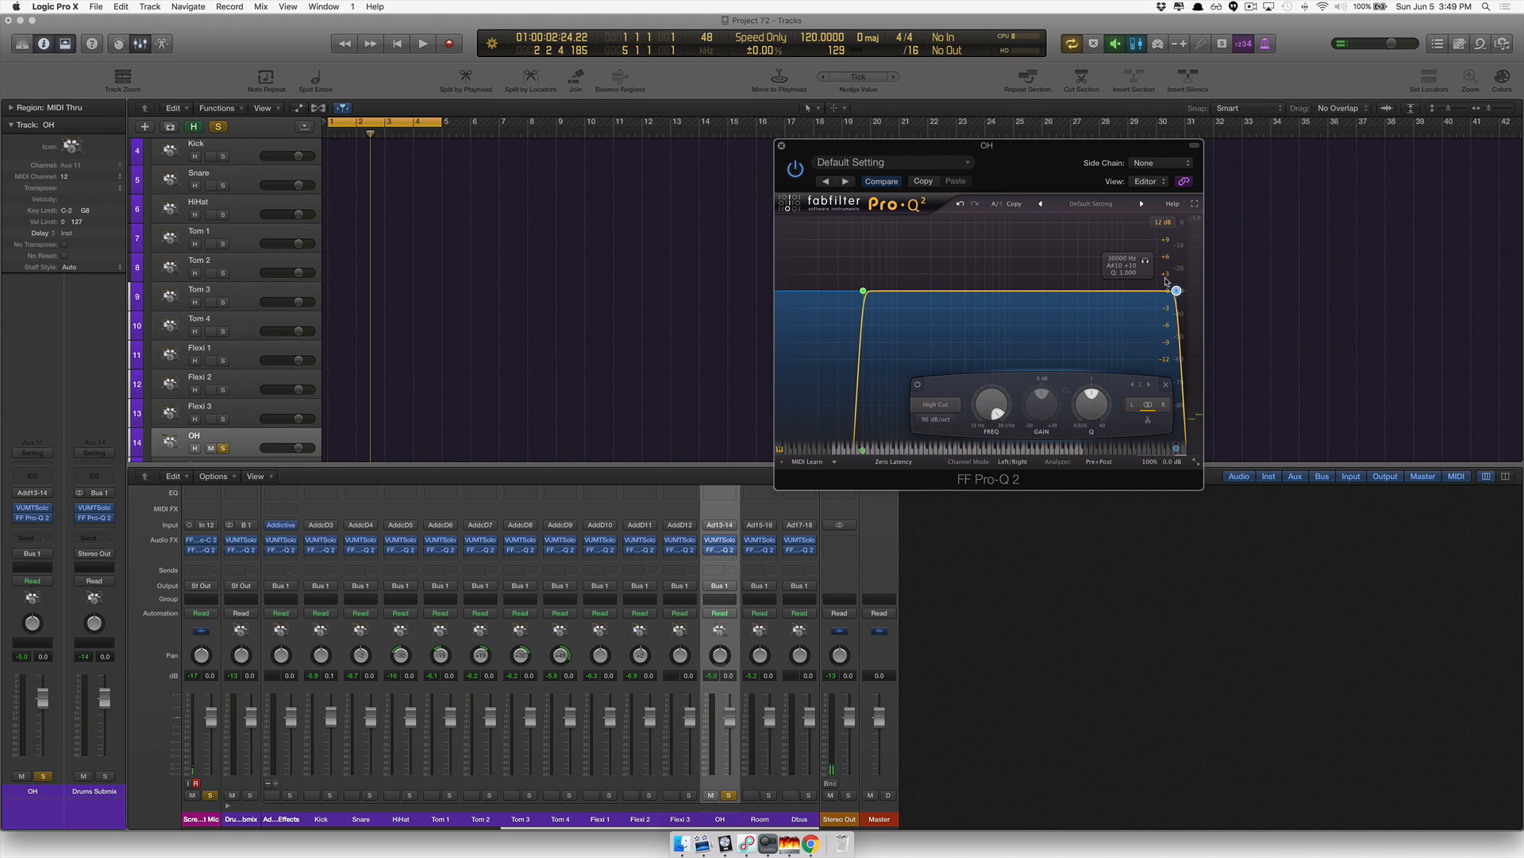
Sweep the OH's high cut downward in band-listen mode during playback, settling it at about 14 kHz.
key("space")
left_click_drag(1134, 262, 1108, 260)
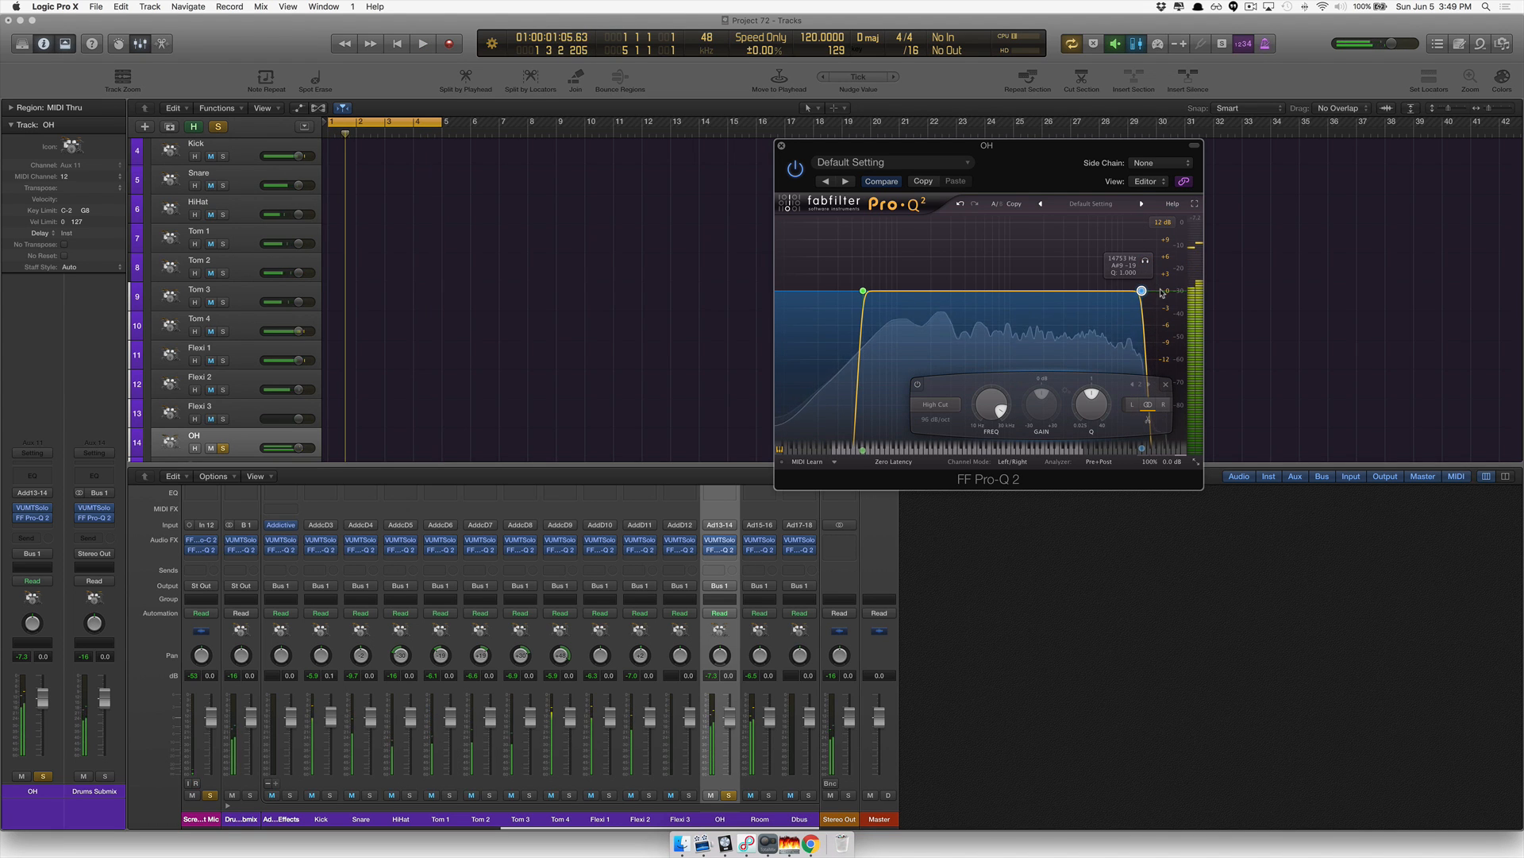
left_click(1147, 262)
left_click_drag(1149, 263, 1144, 263)
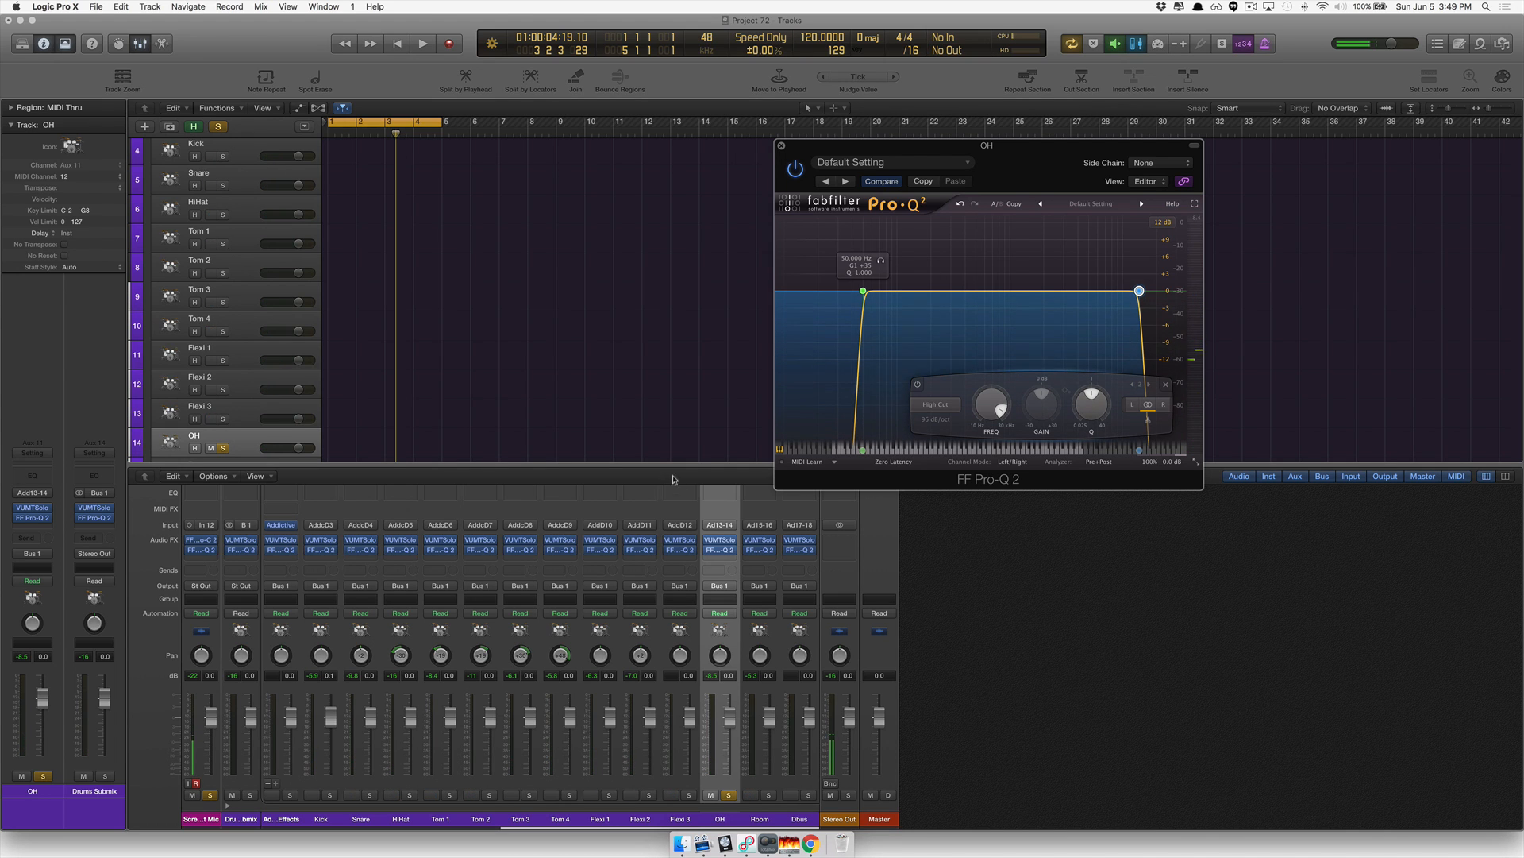
Select the Room channel as the soloed channel, show its FF Pro-Q 2, and reset that EQ to Default Setting.
left_click(769, 819)
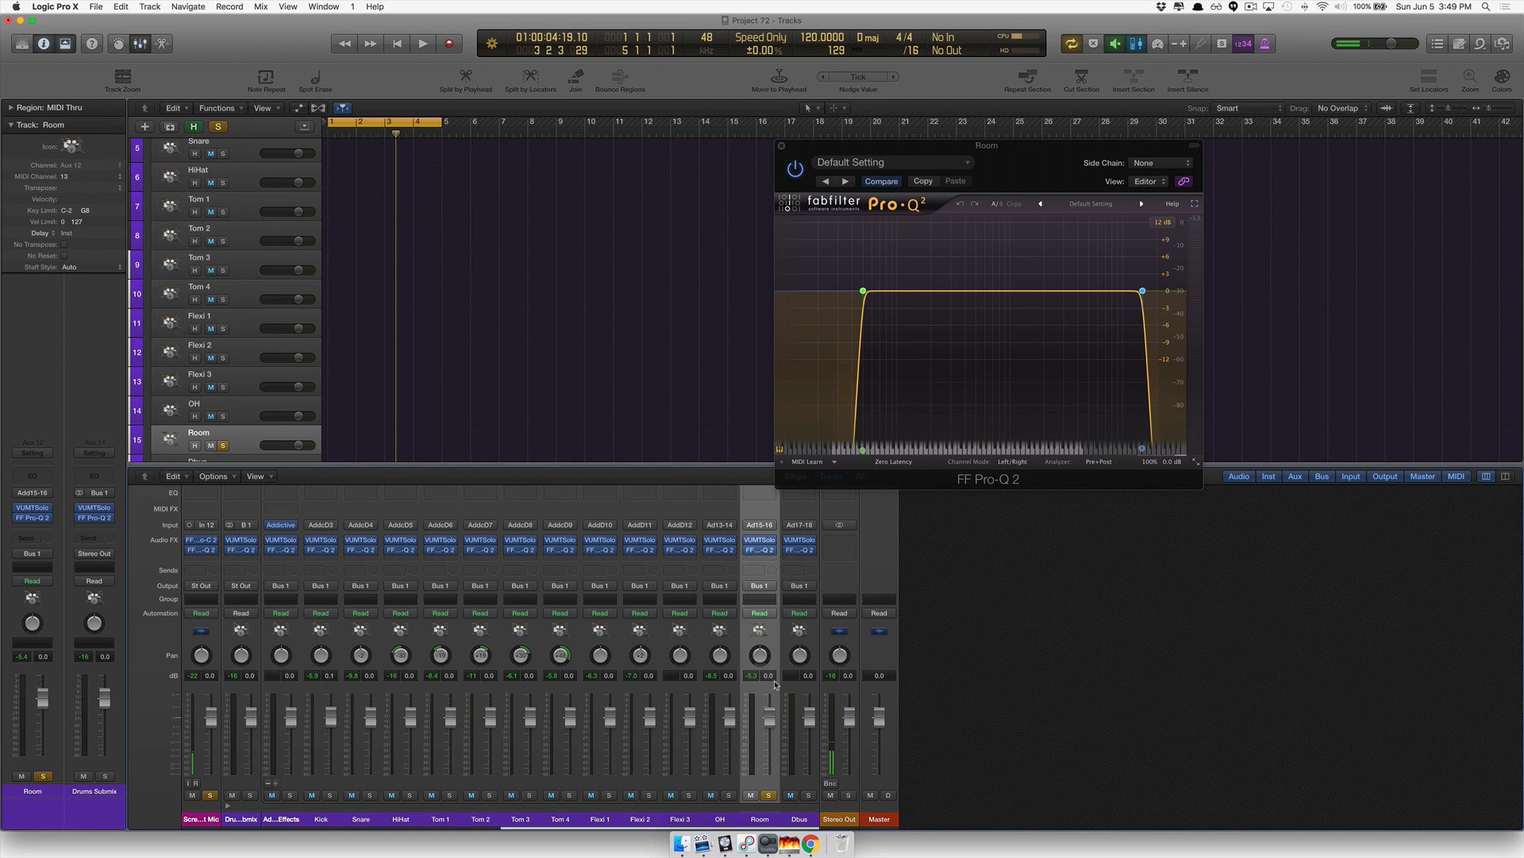
left_click(764, 550)
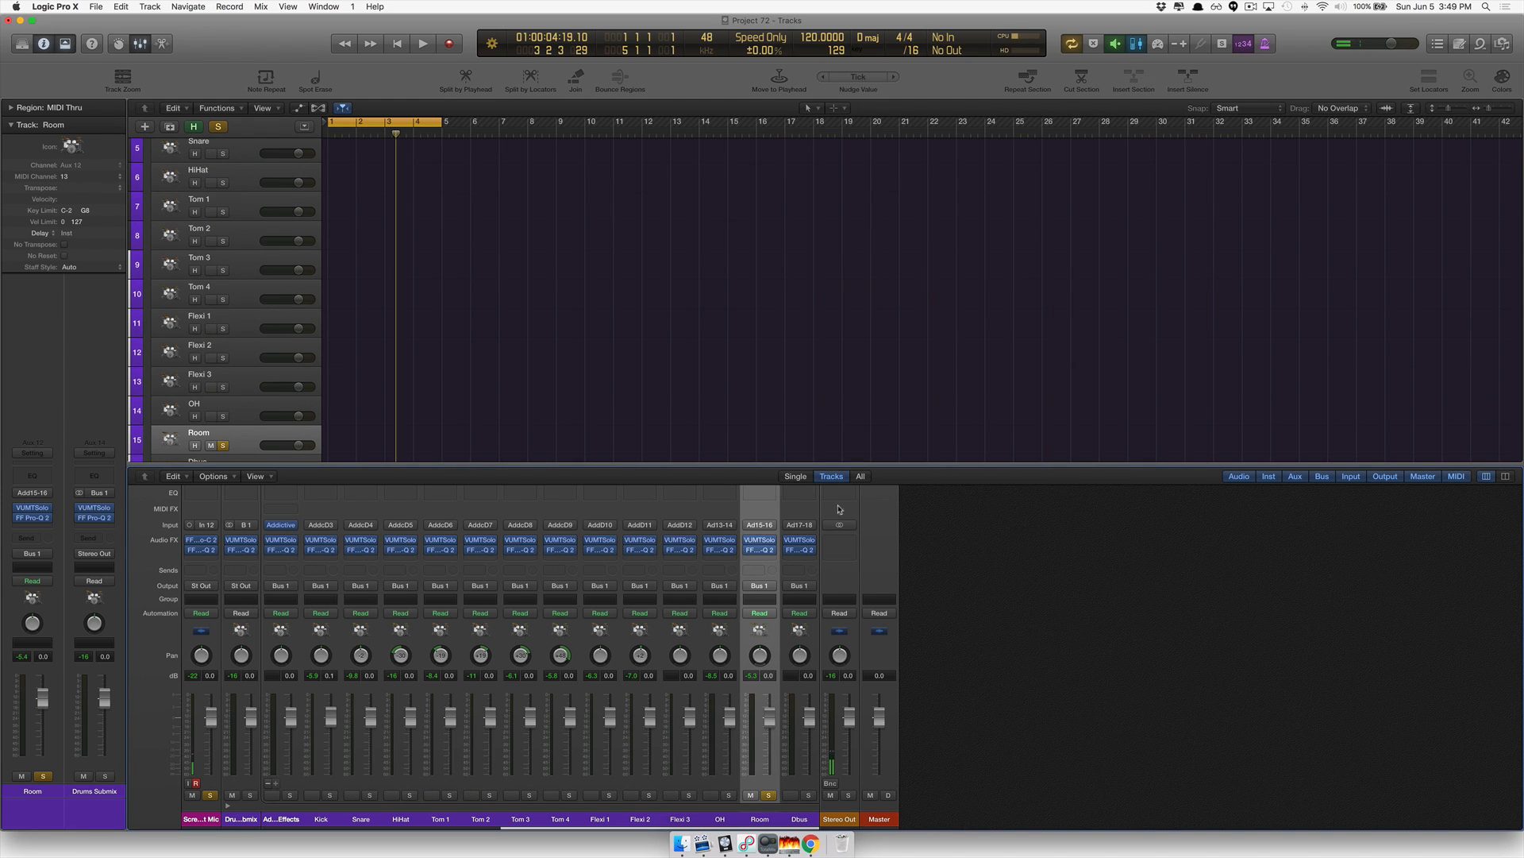
left_click(762, 550)
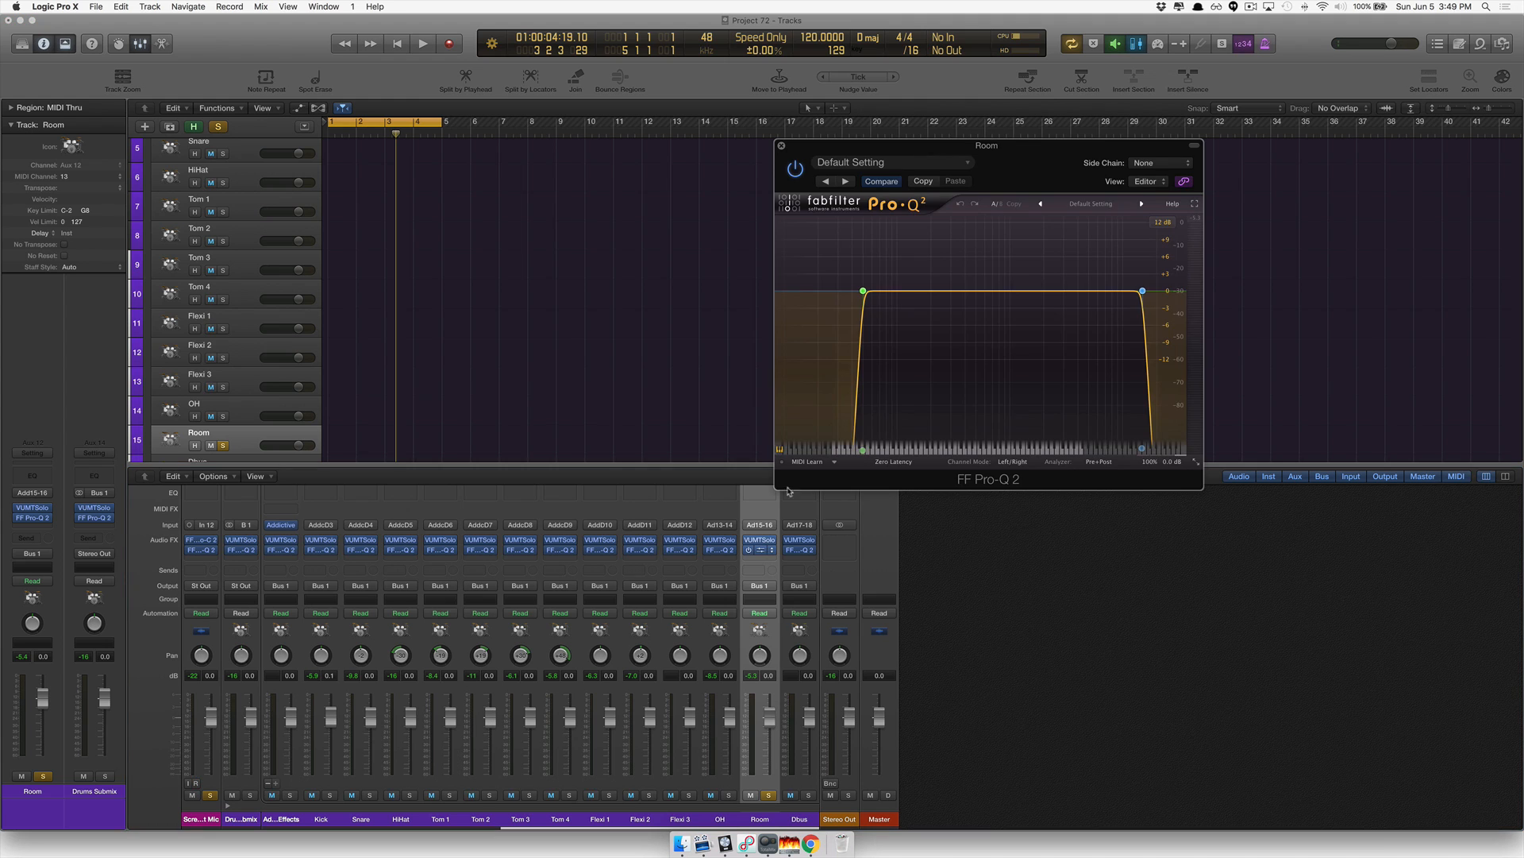
left_click(1095, 204)
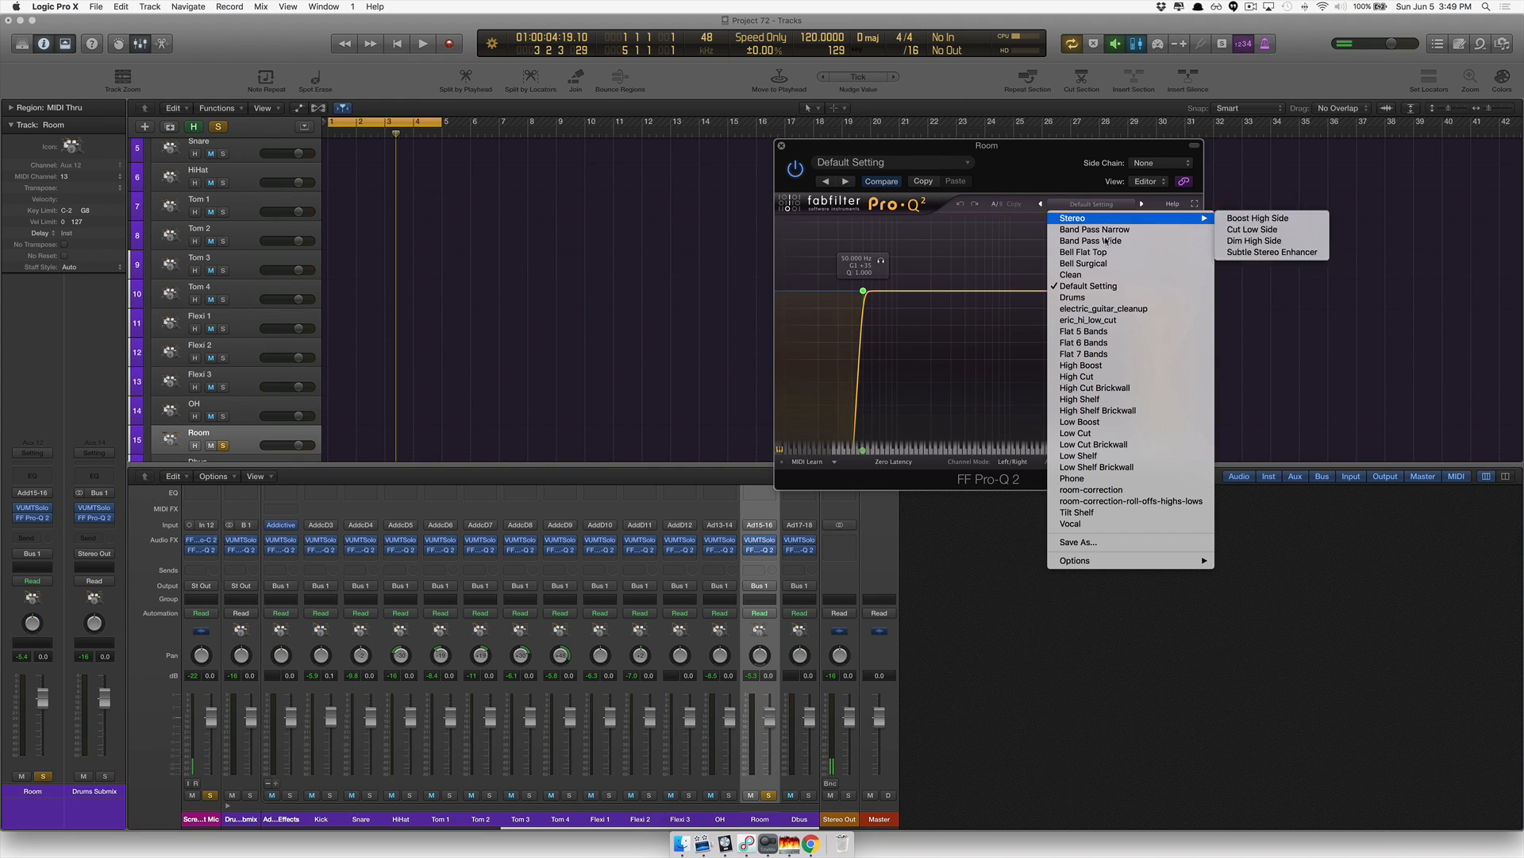
left_click(1104, 286)
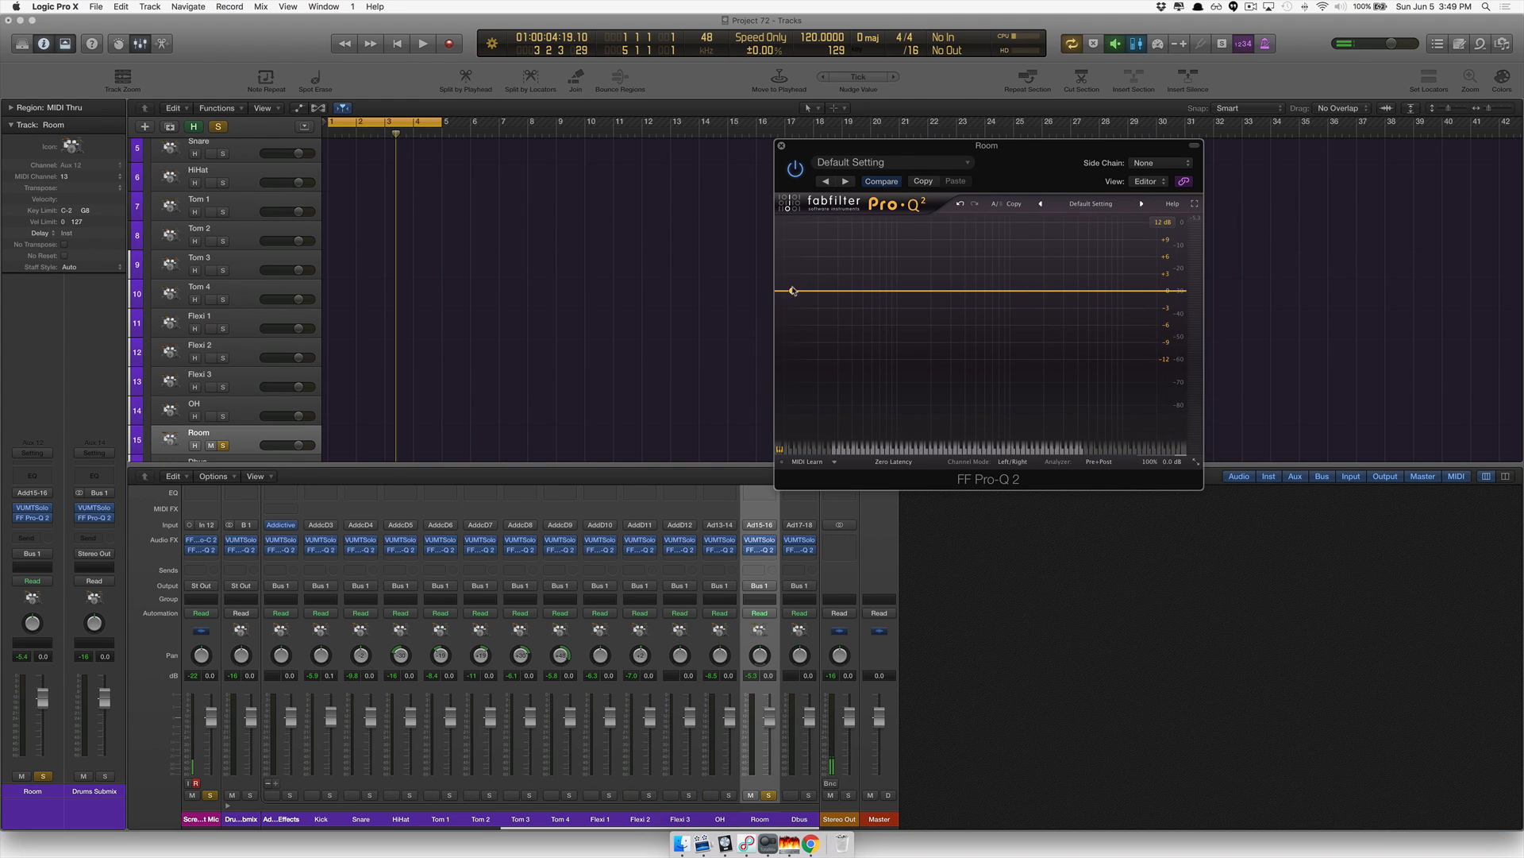
Add a low cut to the Room's EQ at about 12 Hz with a 96 dB/oct slope.
left_click(792, 291)
left_click(812, 420)
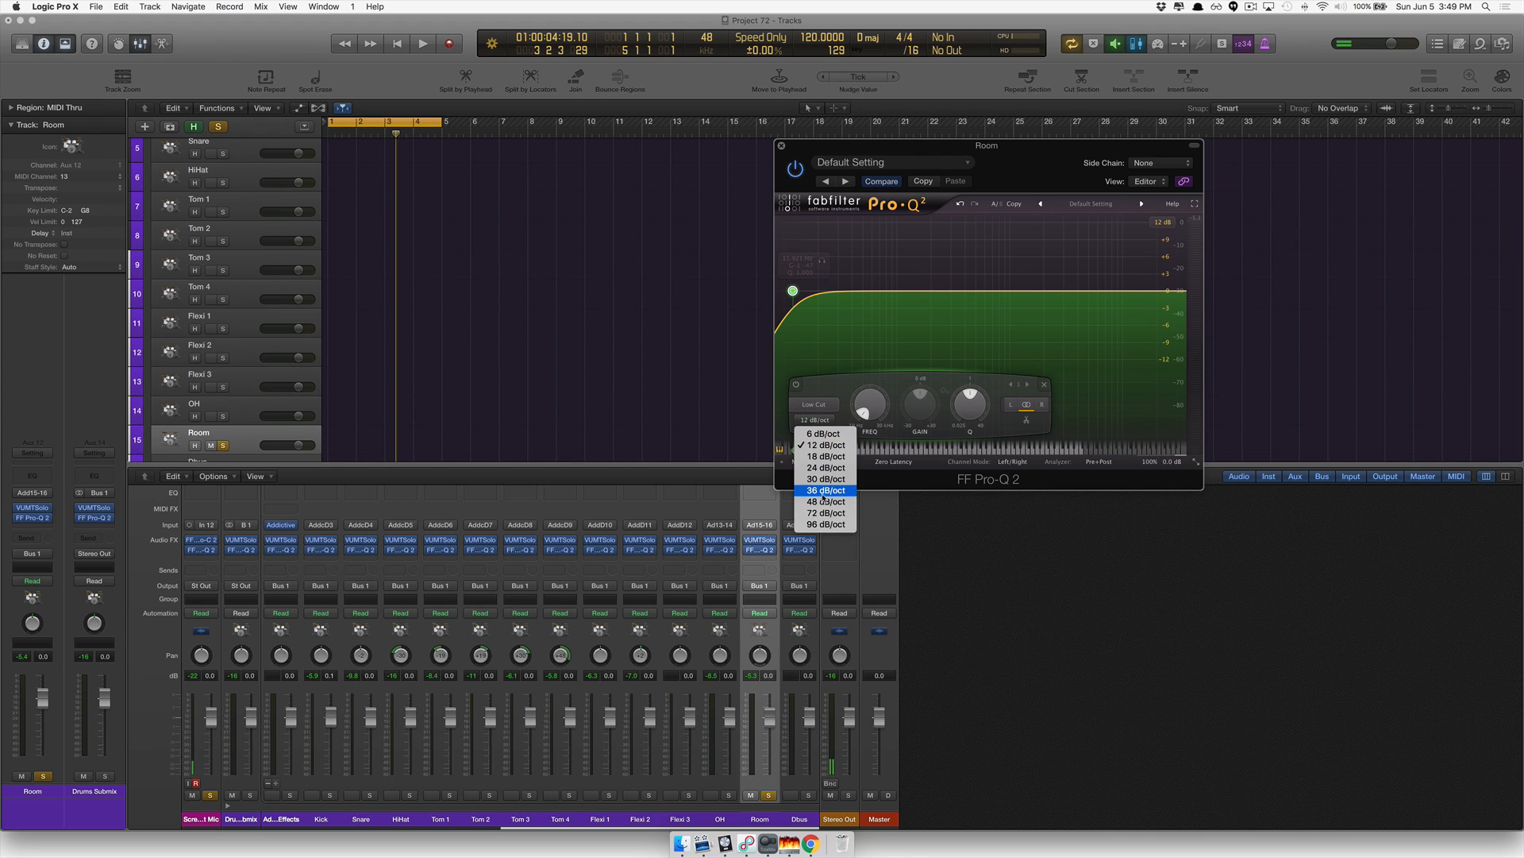
left_click(826, 528)
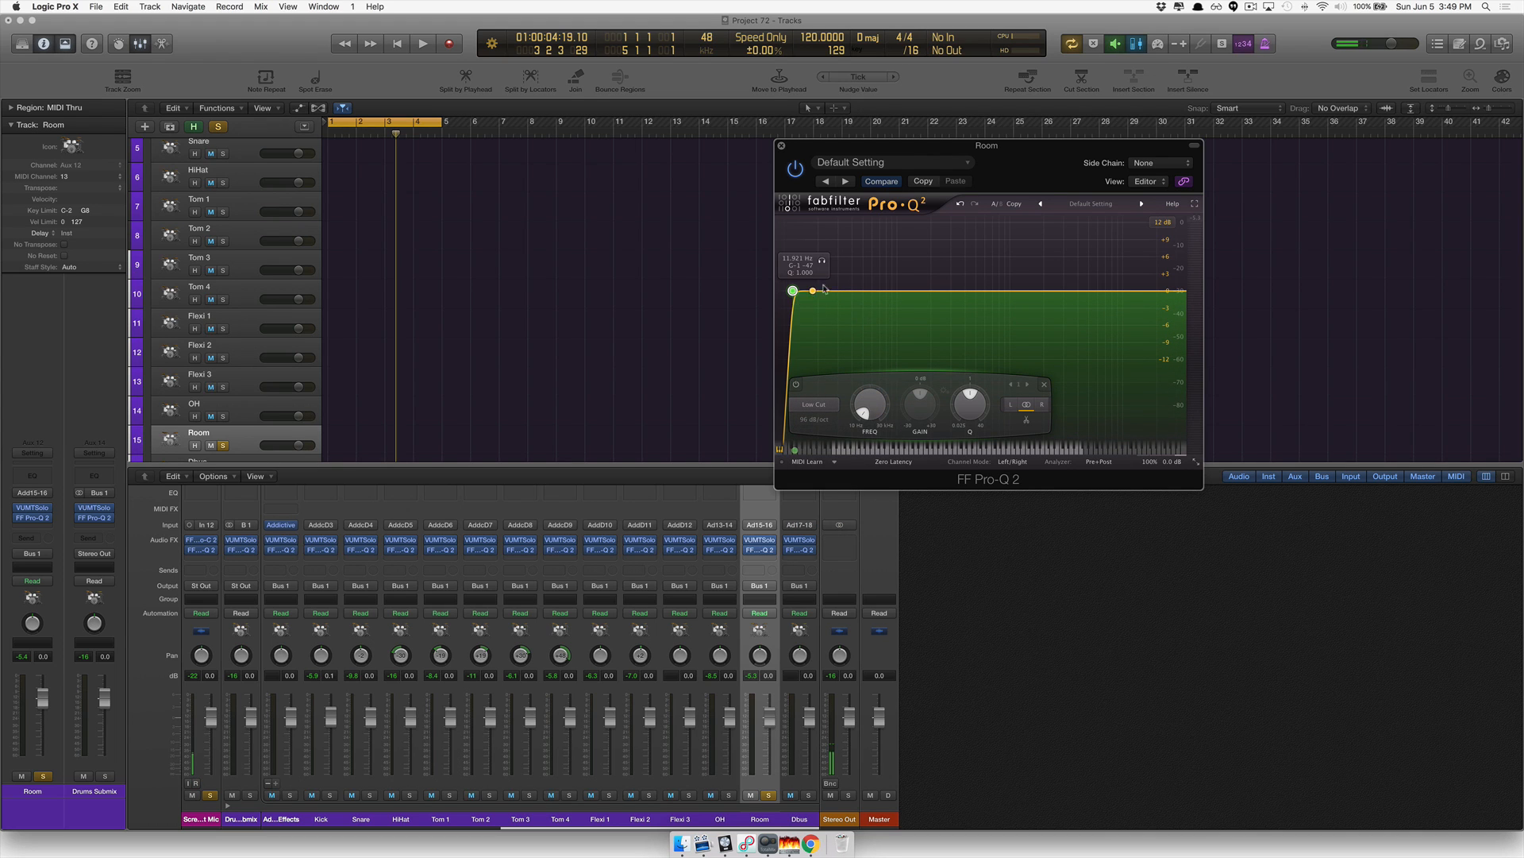
Sweep the Room's low cut upward in band-listen mode during playback and set its frequency to 50 Hz.
key("space")
left_click_drag(823, 264, 891, 266)
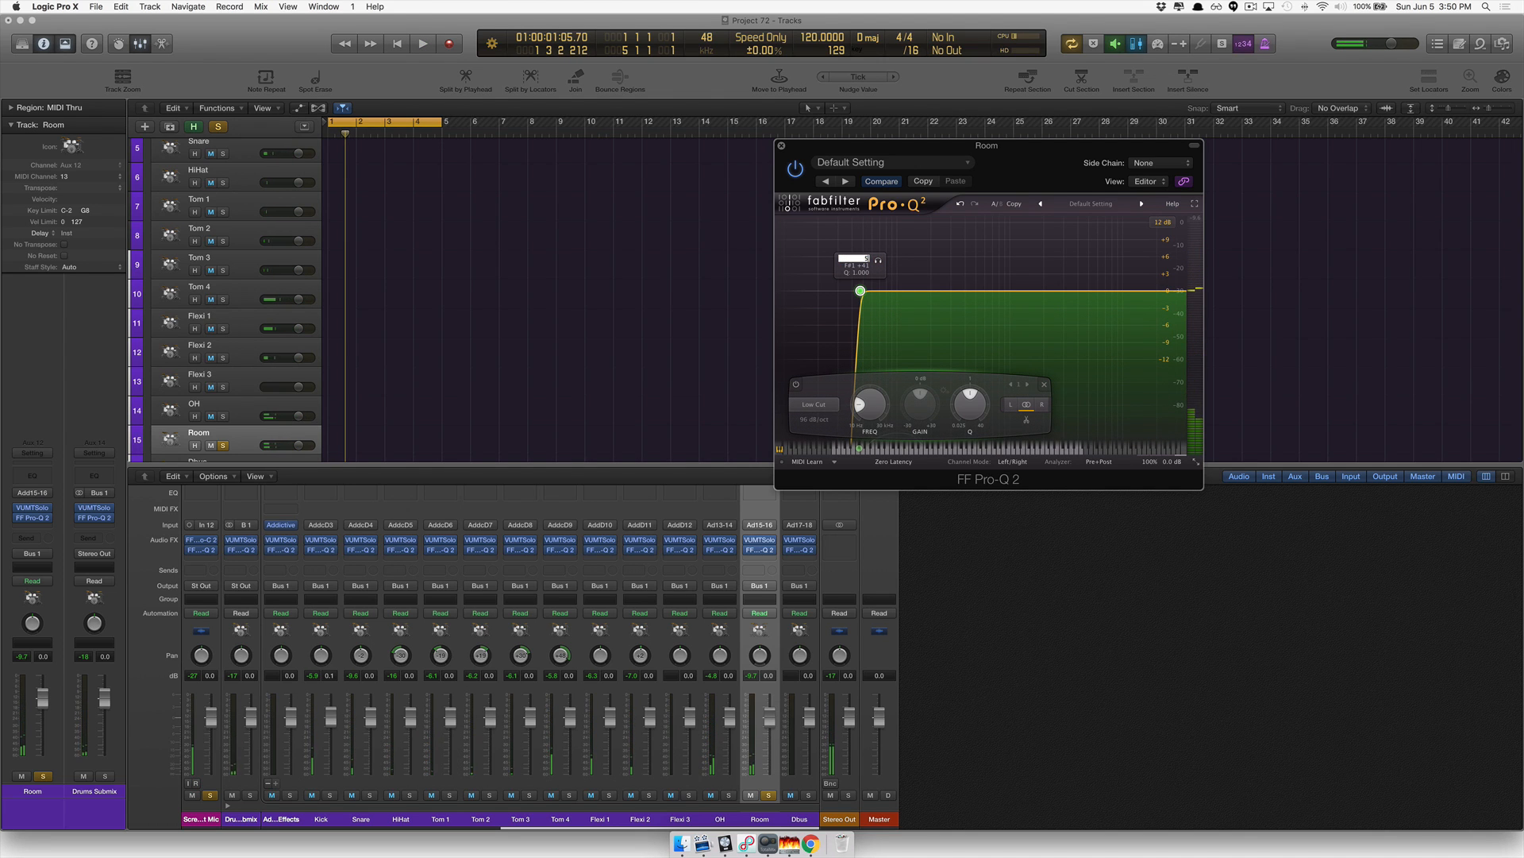
type("3")
key("Return")
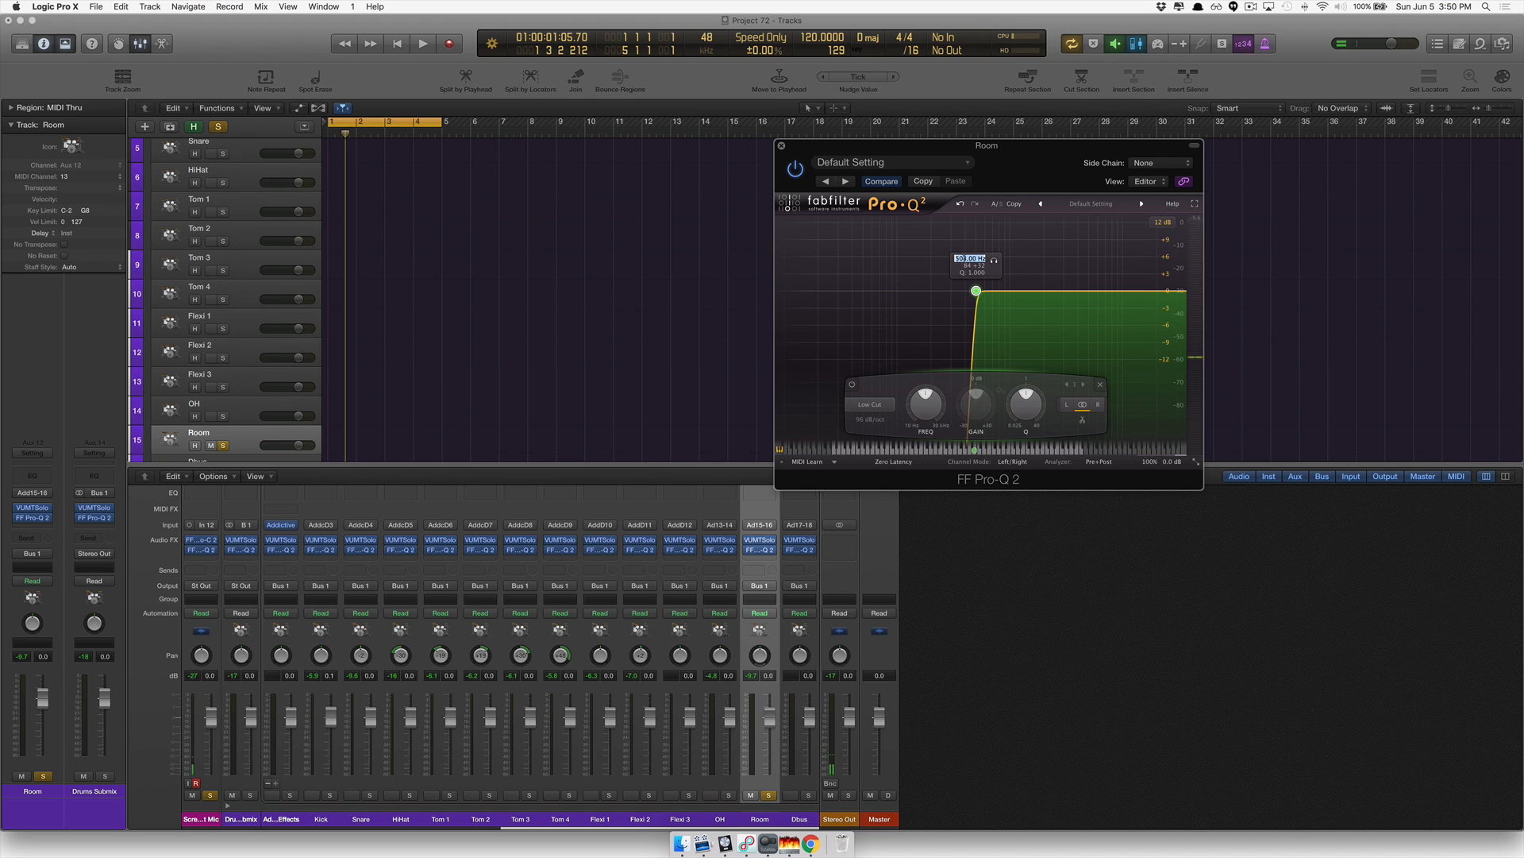
type("50")
key("Return")
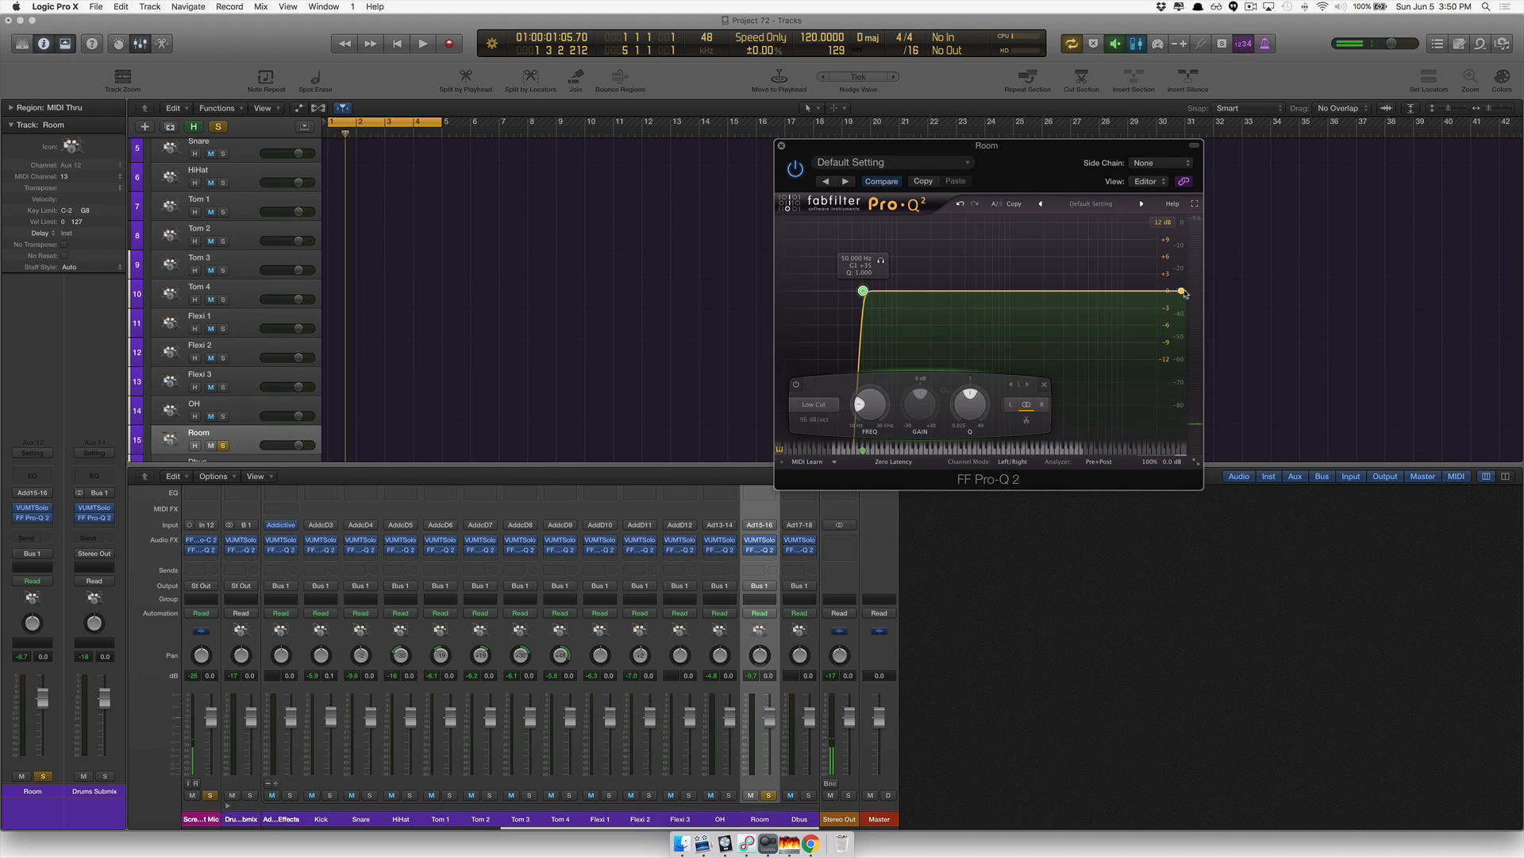
Add a high cut to the Room's EQ at the upper end of the spectrum with a 96 dB/oct slope.
left_click(1183, 292)
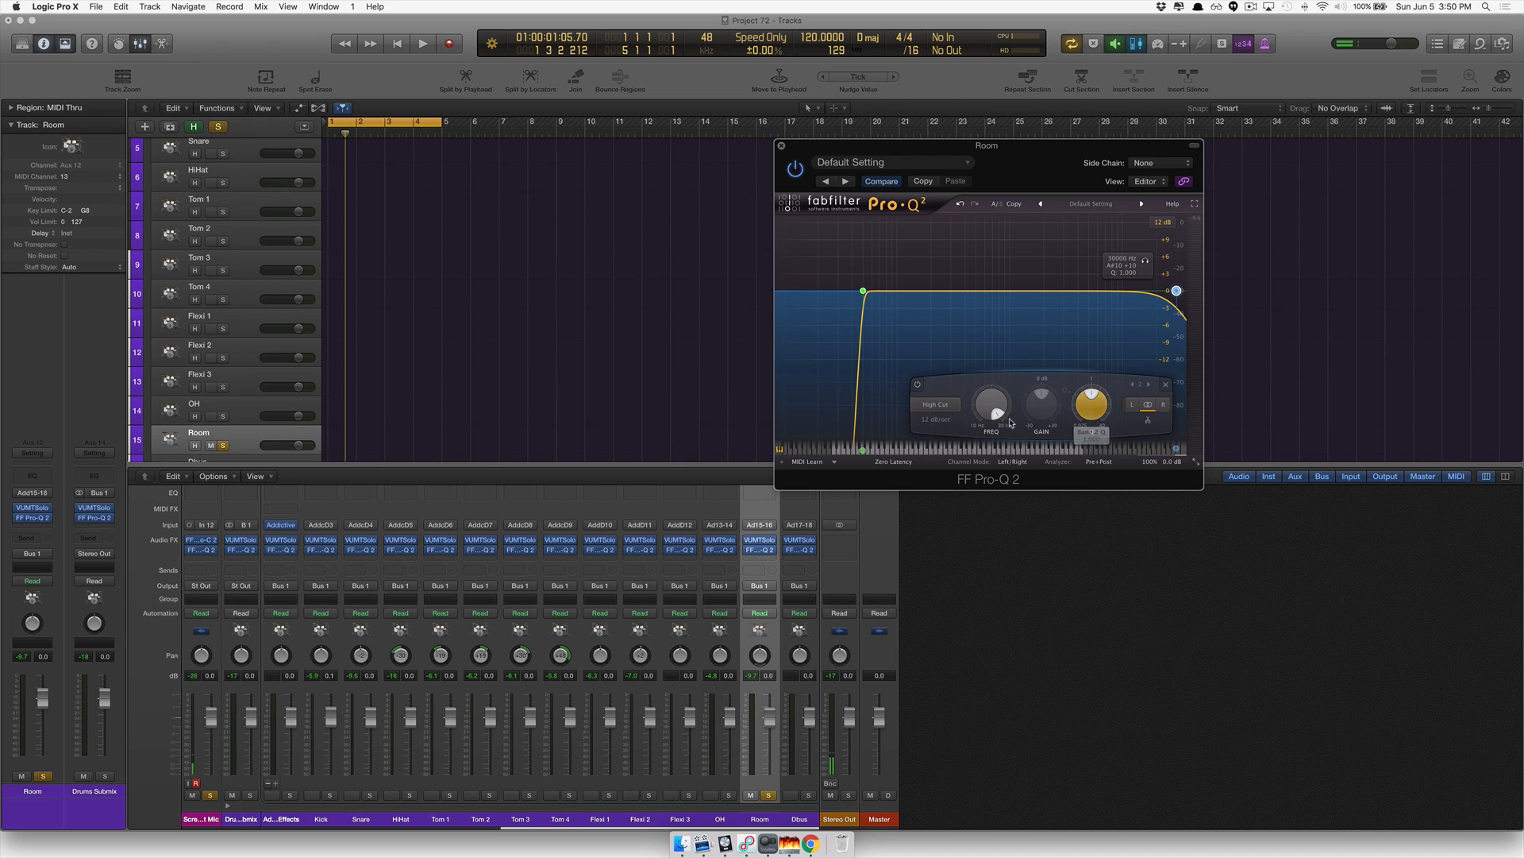
left_click(937, 419)
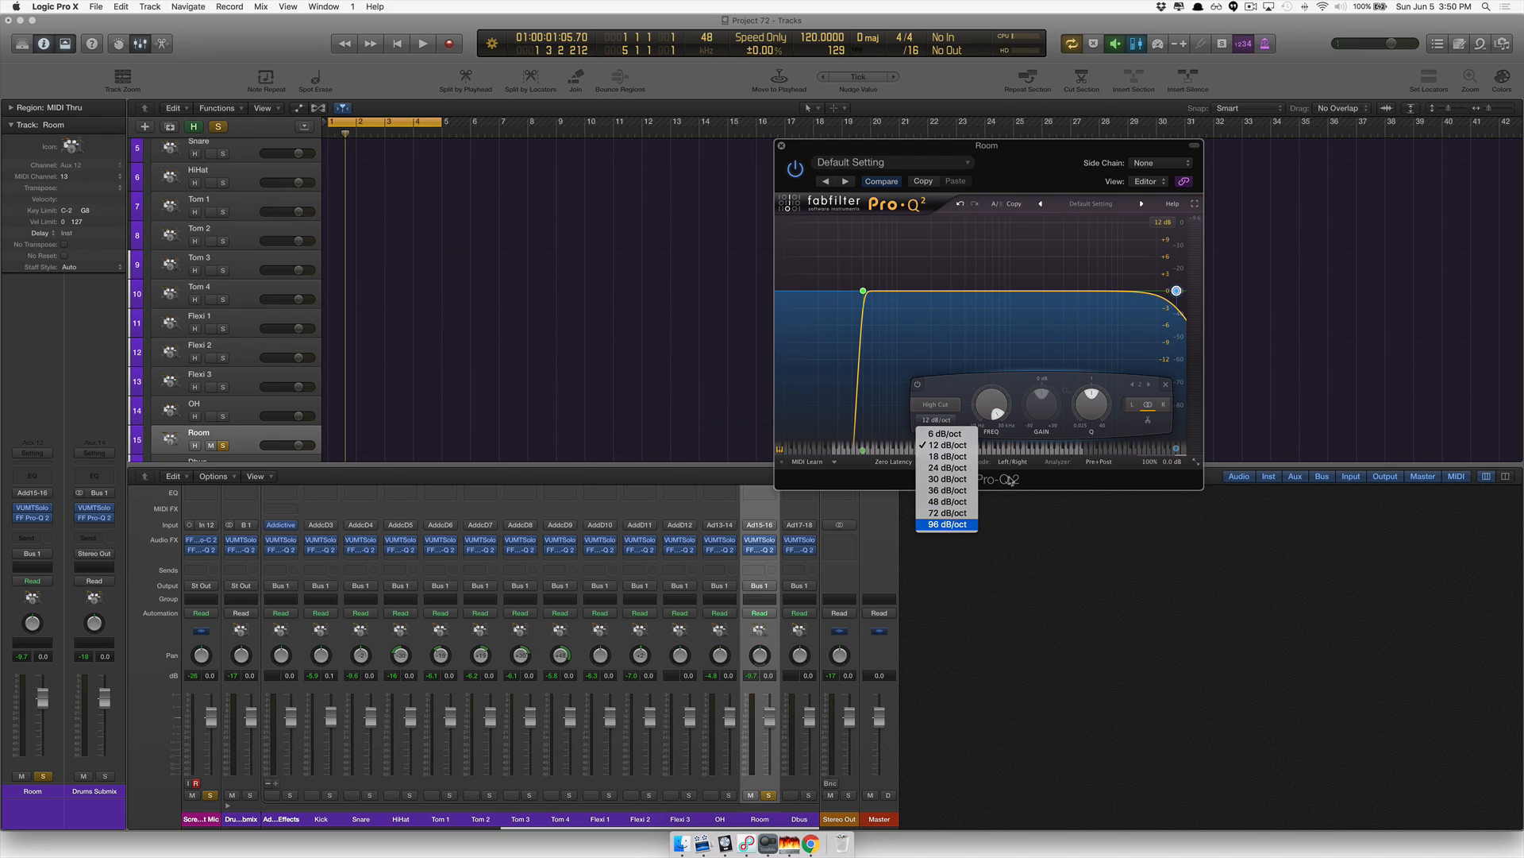
left_click(947, 524)
Sweep the Room's high cut downward in band-listen mode during playback, stop playback, and set its frequency to 14000 Hz.
key("space")
left_click_drag(1145, 261, 1108, 263)
key("space")
double_click(1121, 258)
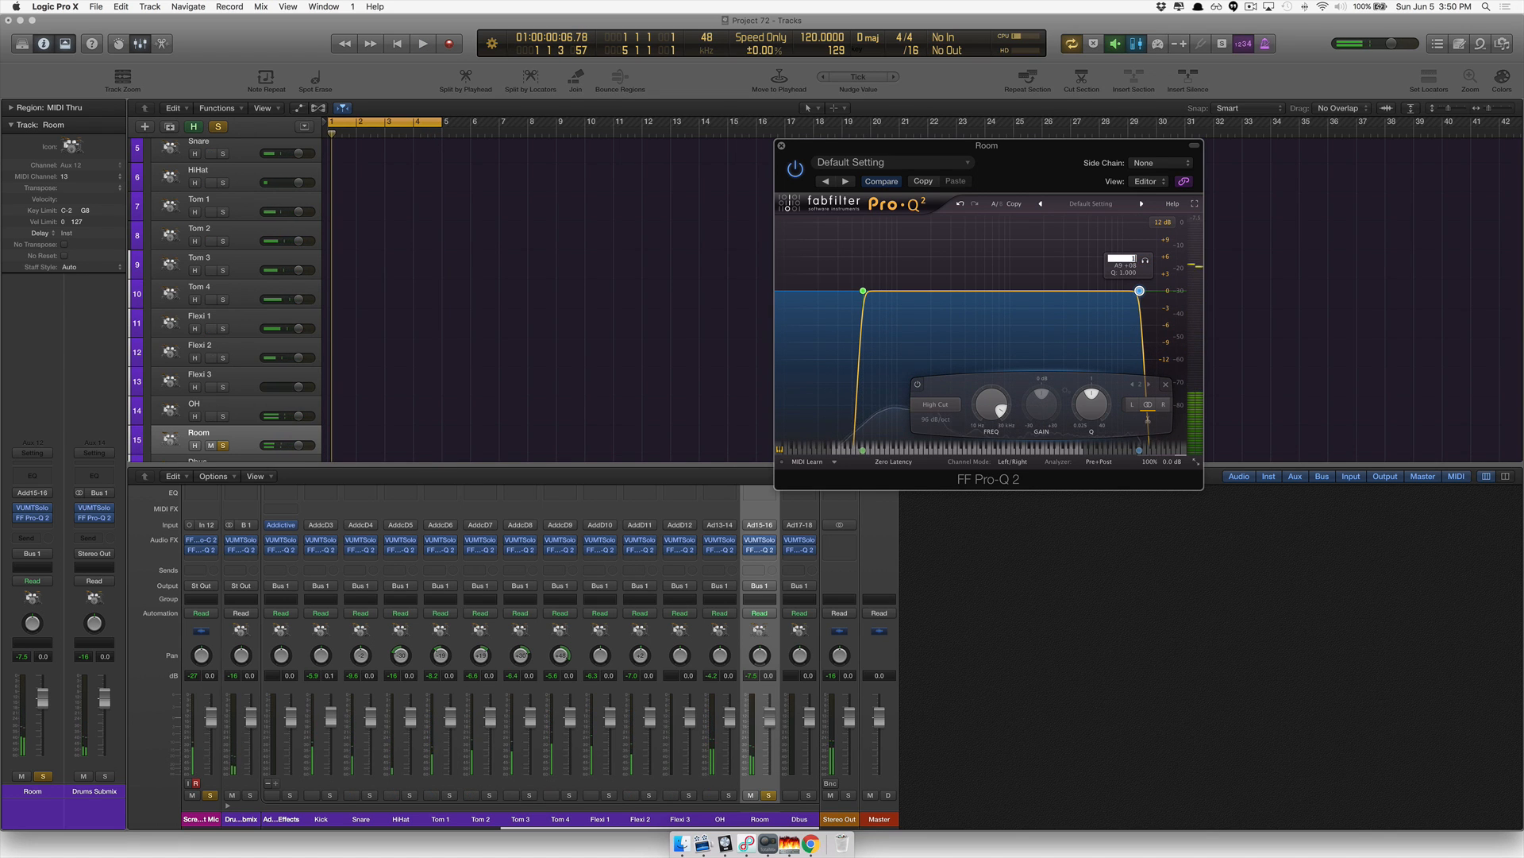
type("14000")
key("Return")
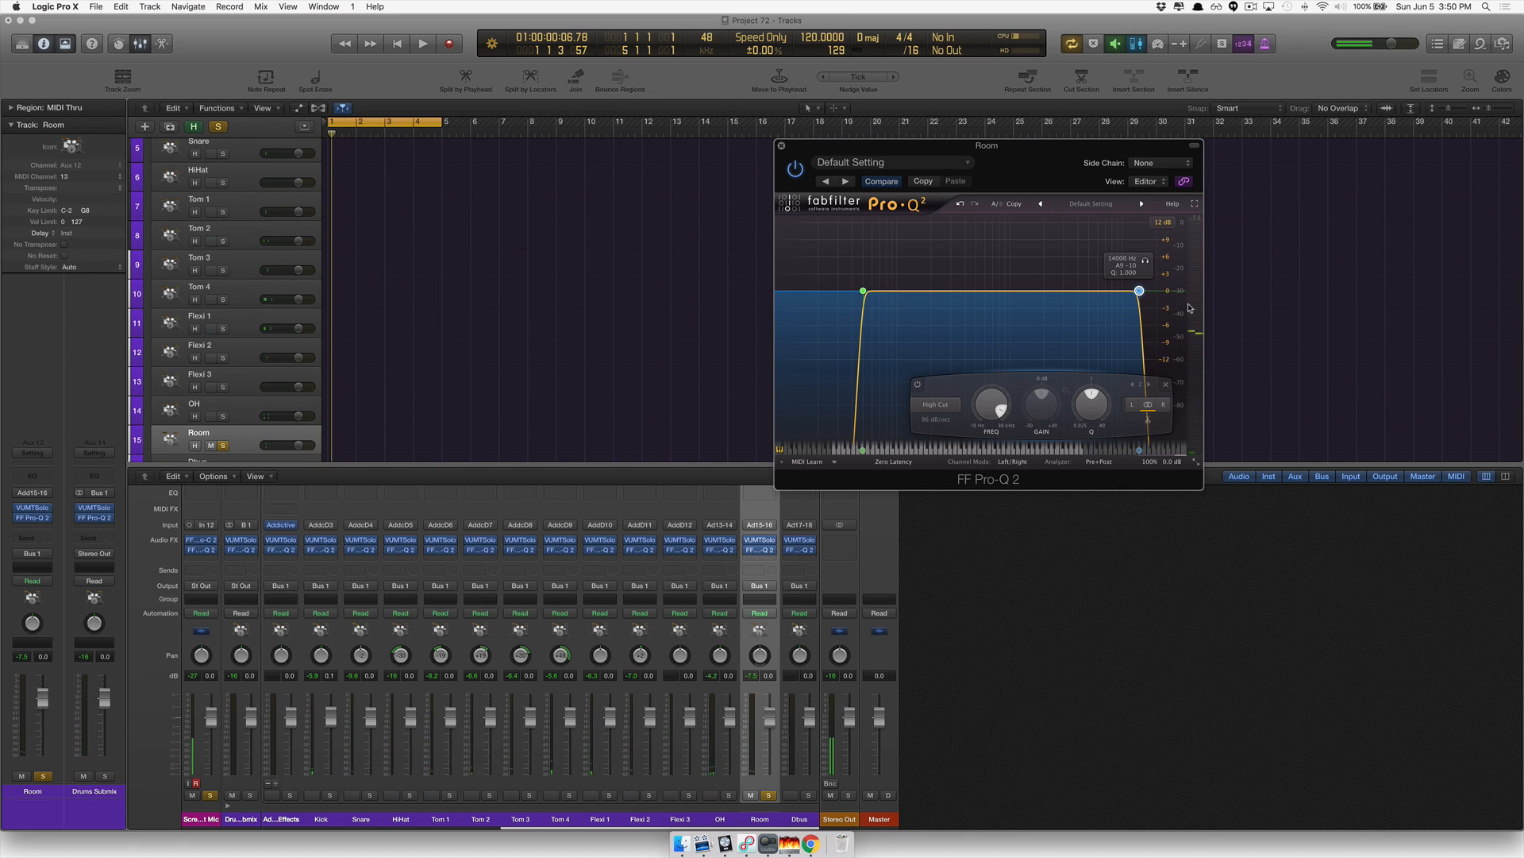
Unsolo the Room channel and select all drum channels from Drums Submix through Dbus.
left_click(773, 795)
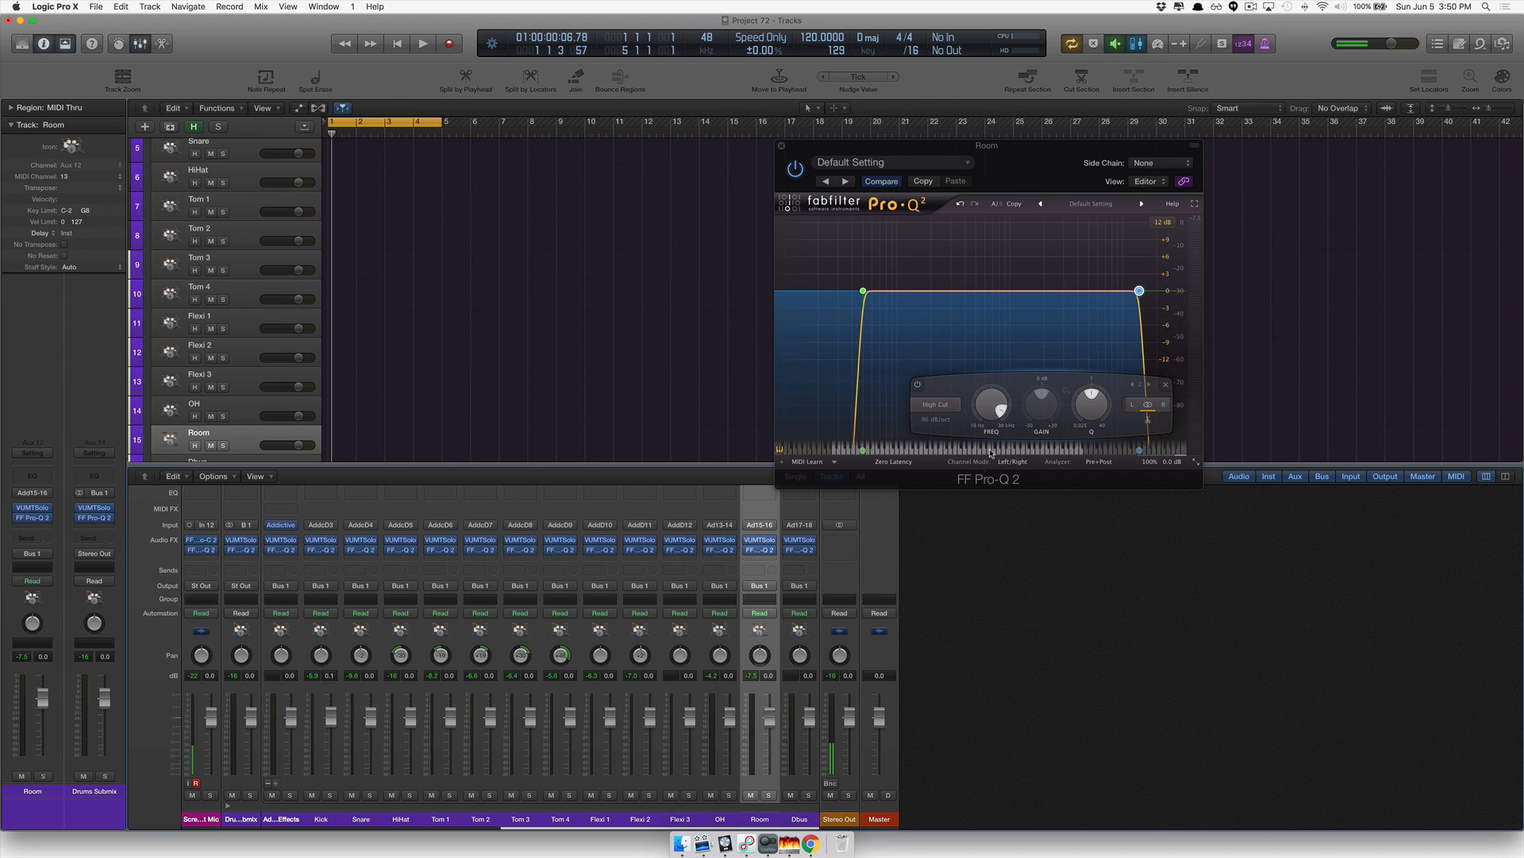
mouse_move(866, 277)
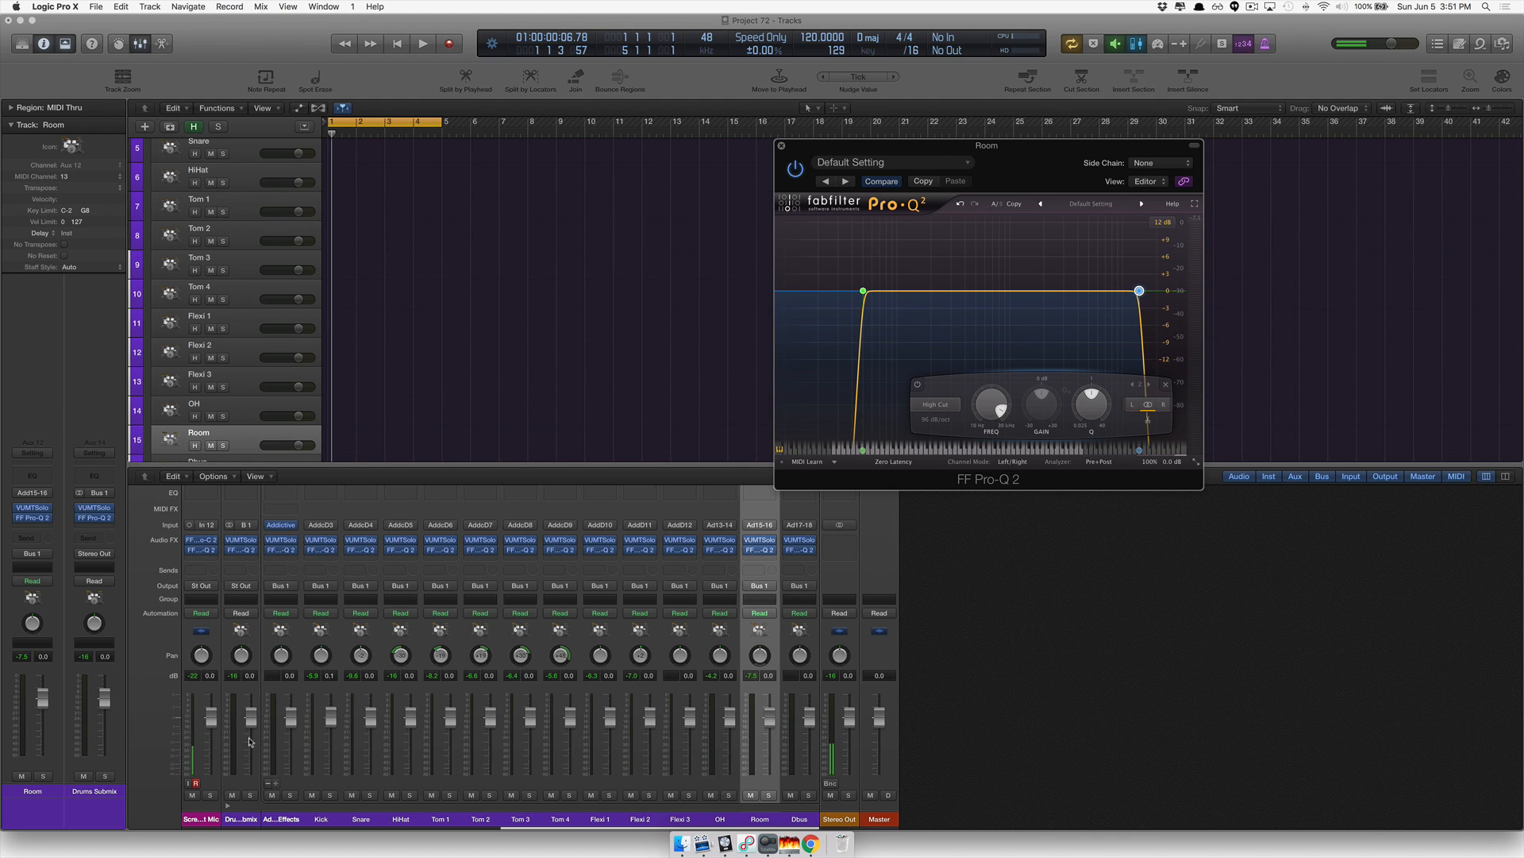
left_click(231, 818)
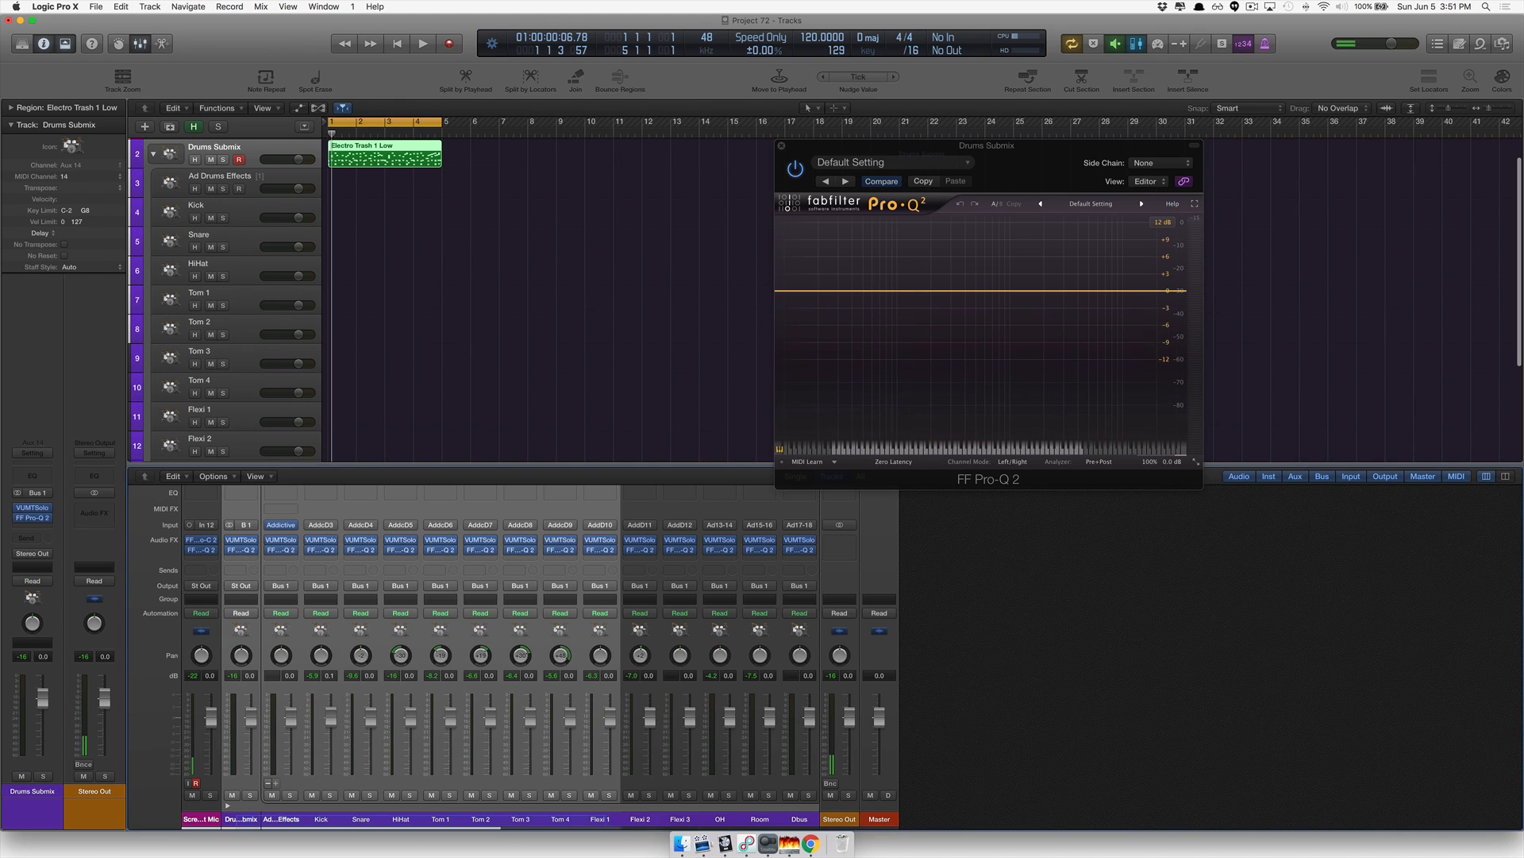
Compare the drum mix with FF Pro-Q 2 bypassed and enabled on all selected channels during playback, ending with the EQs enabled.
left_click(231, 550)
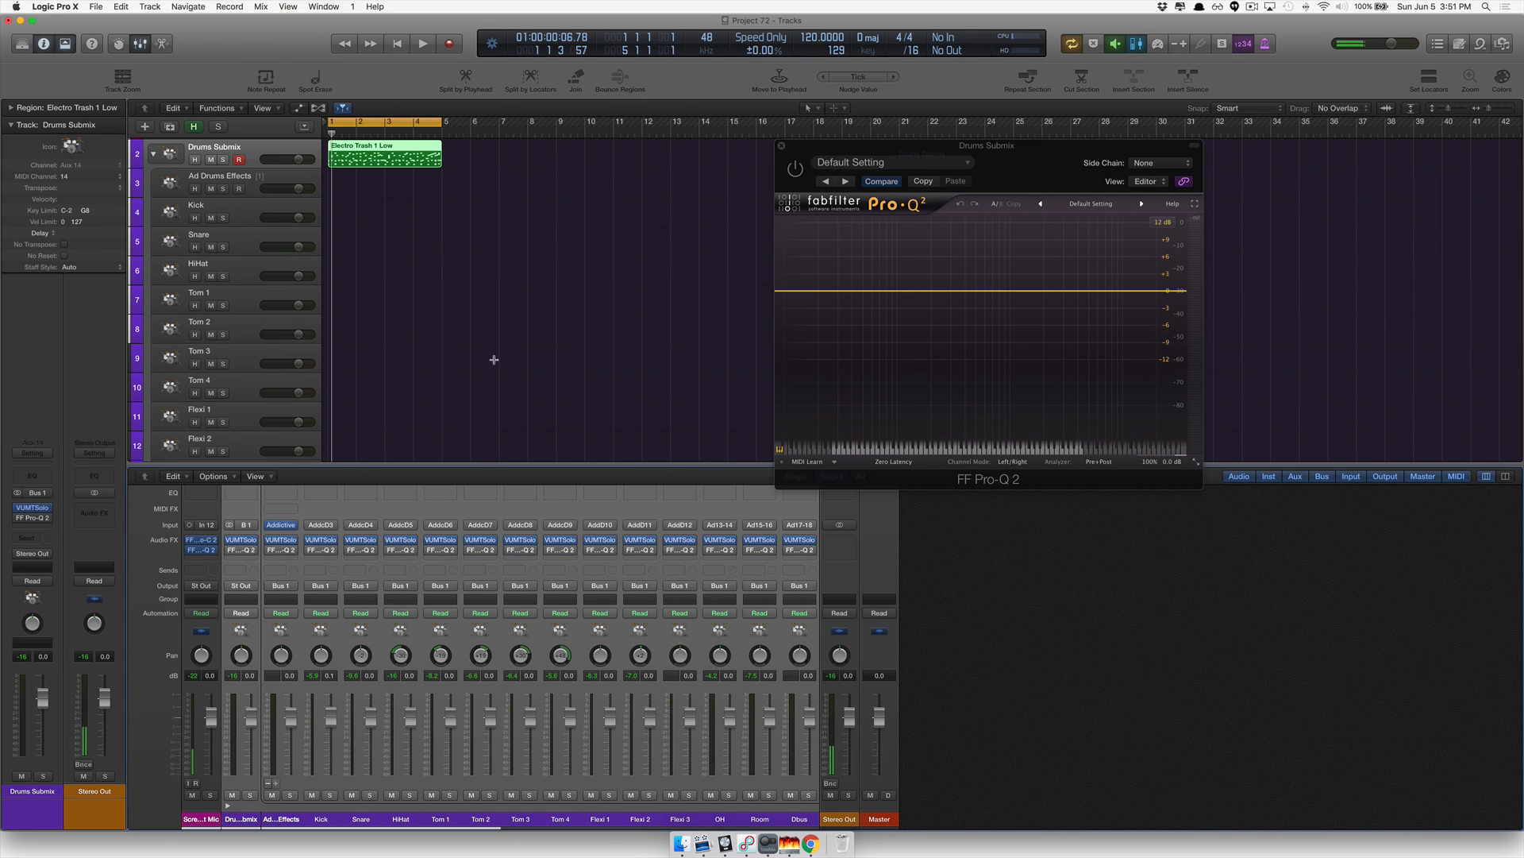
key("space")
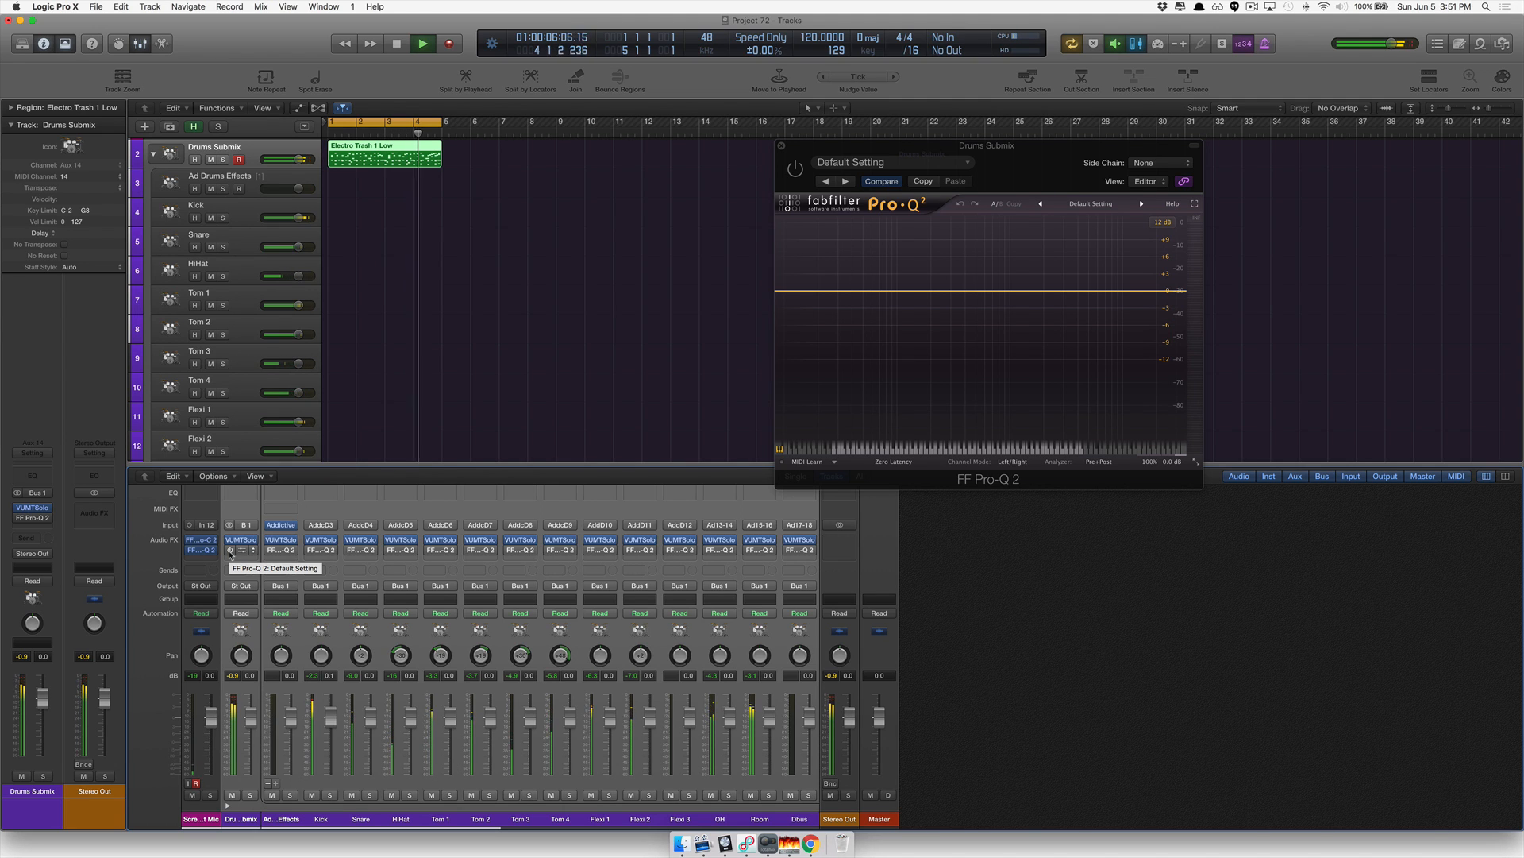
left_click(231, 550)
left_click(230, 551)
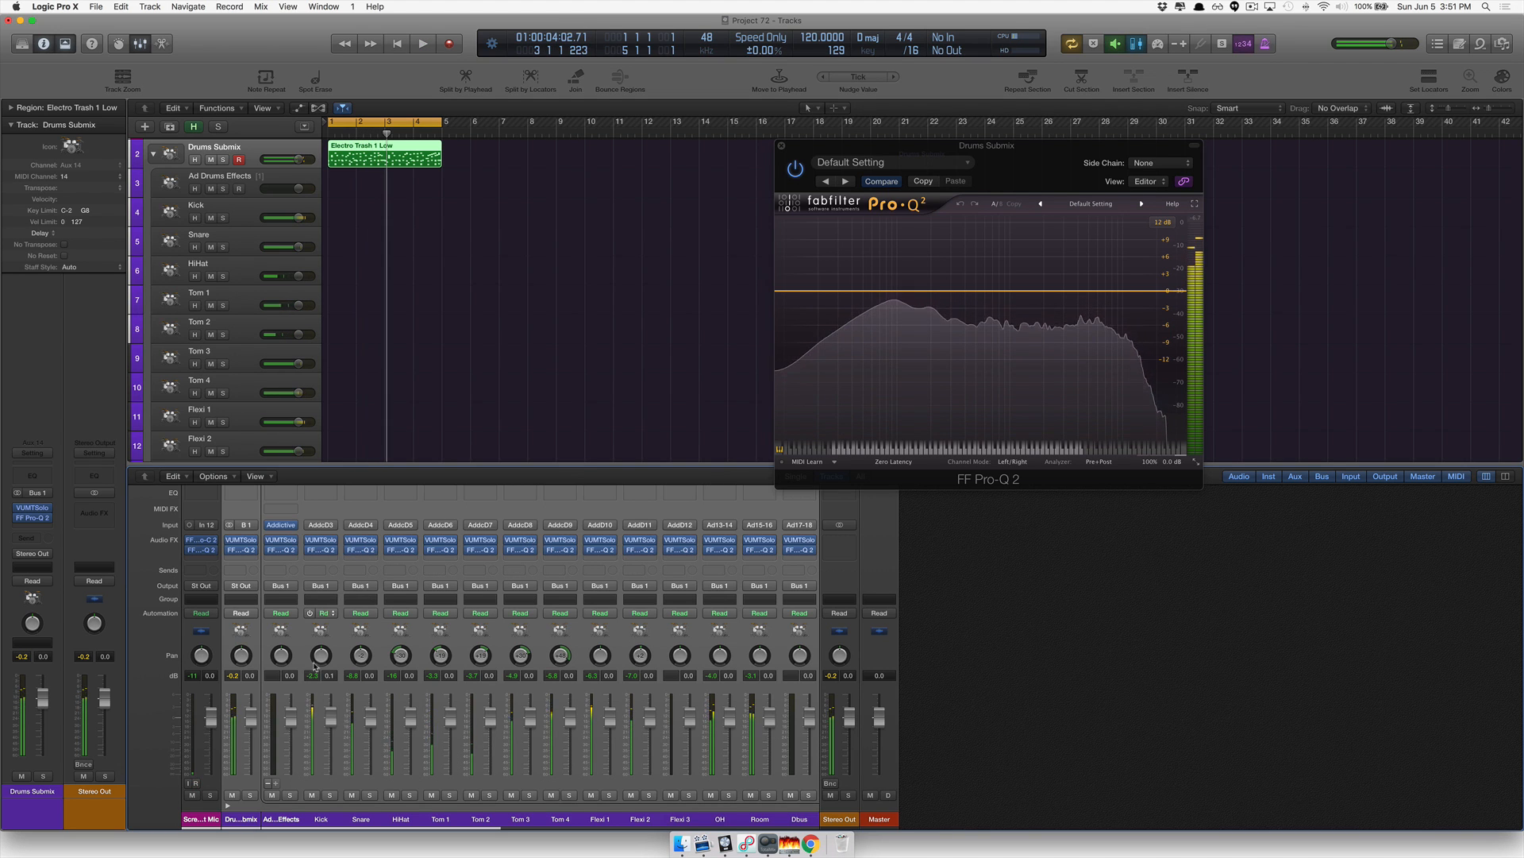
Select the channels from Ad Drums Effects through Dbus together, then select only the Dbus channel.
left_click(297, 815)
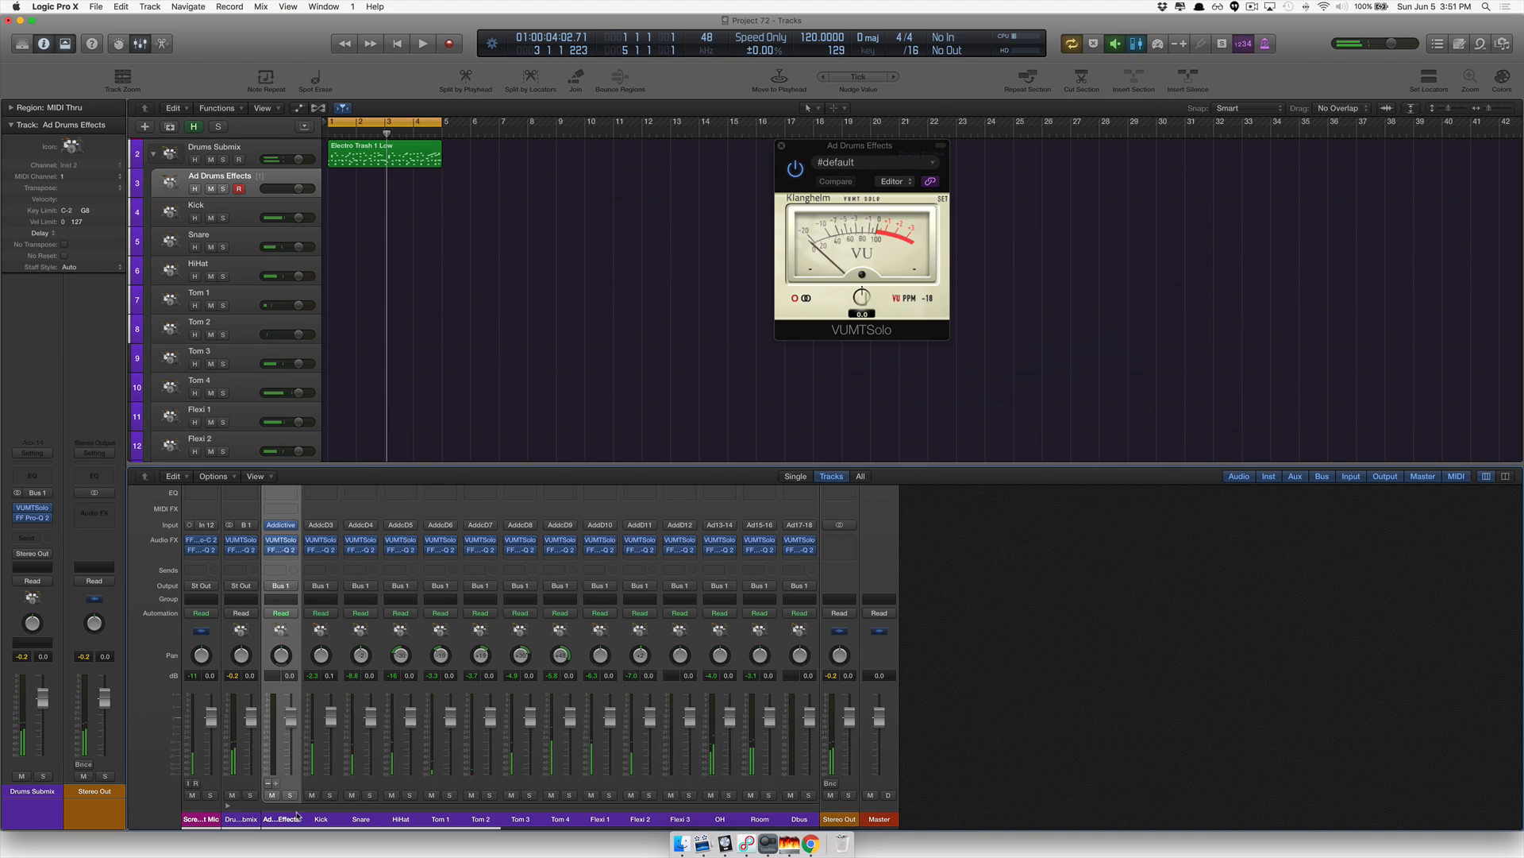
left_click_drag(368, 819, 795, 820)
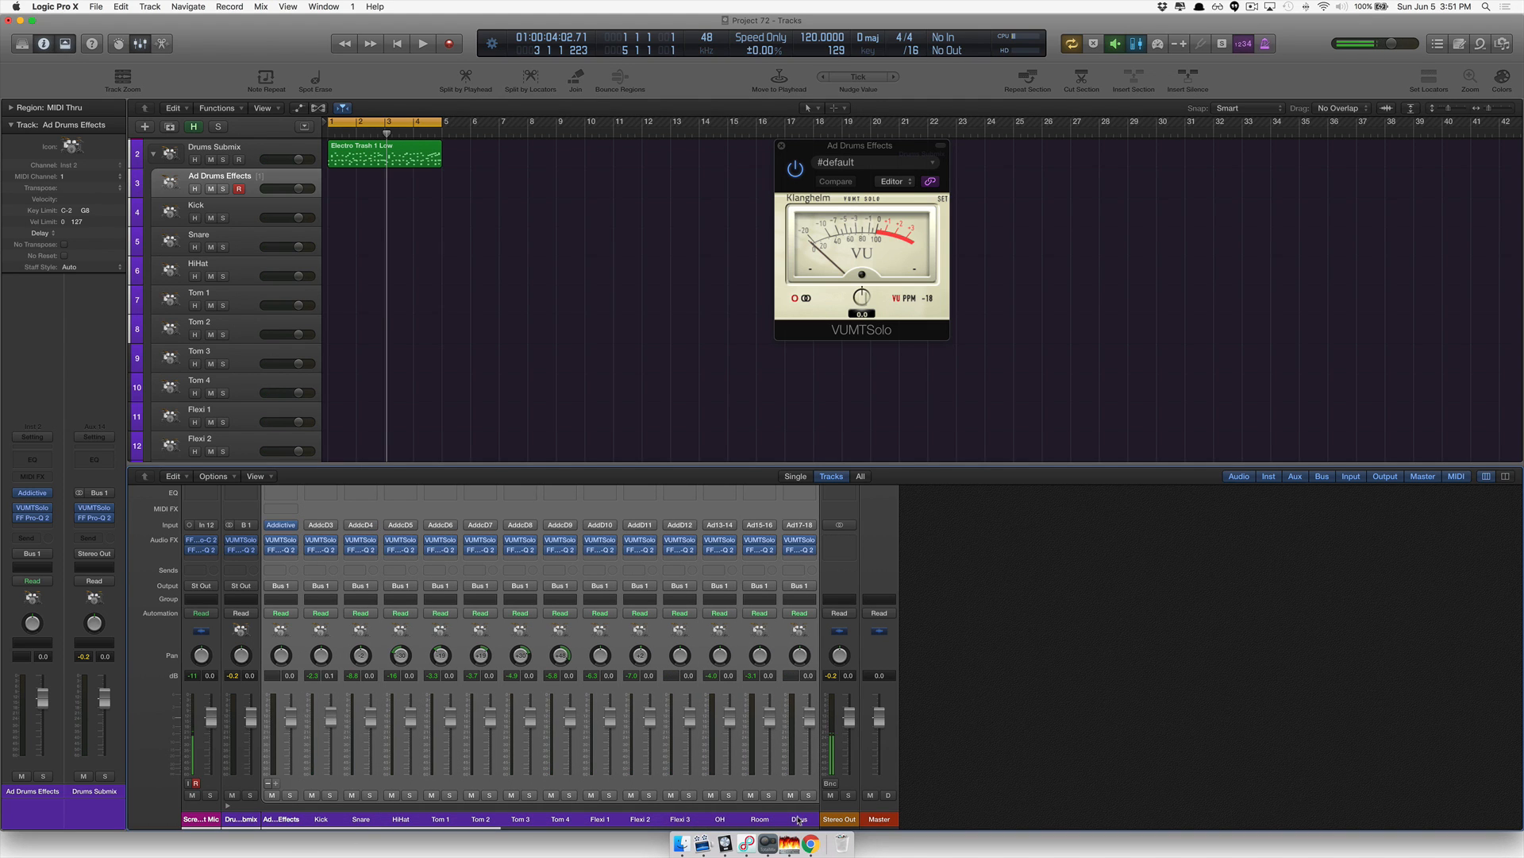
left_click(799, 820)
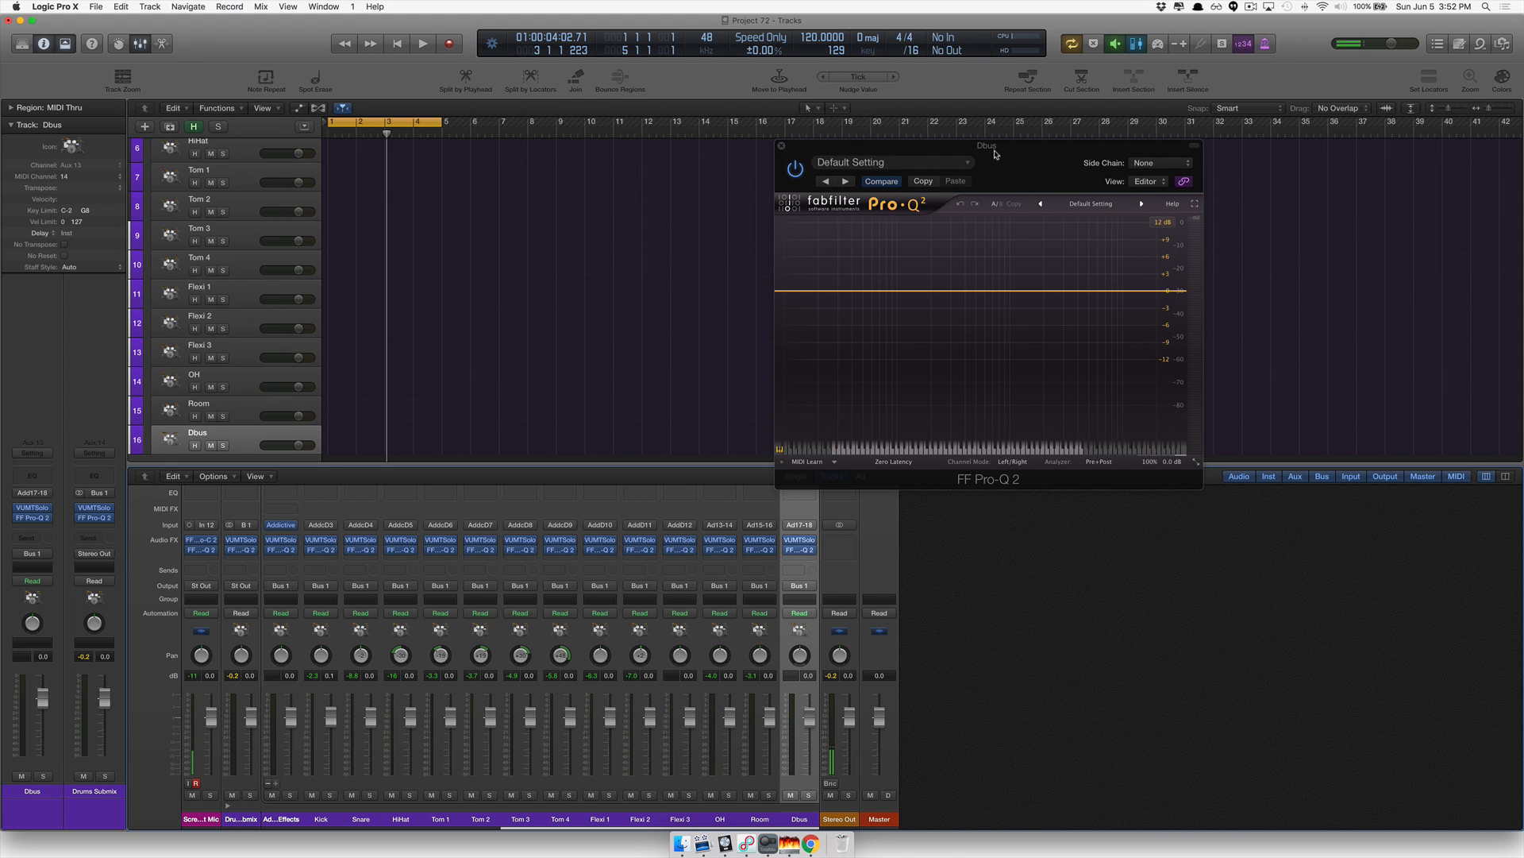
Switch to Chrome, highlight the frequency chart's web address, and minimize the browser window.
left_click(811, 844)
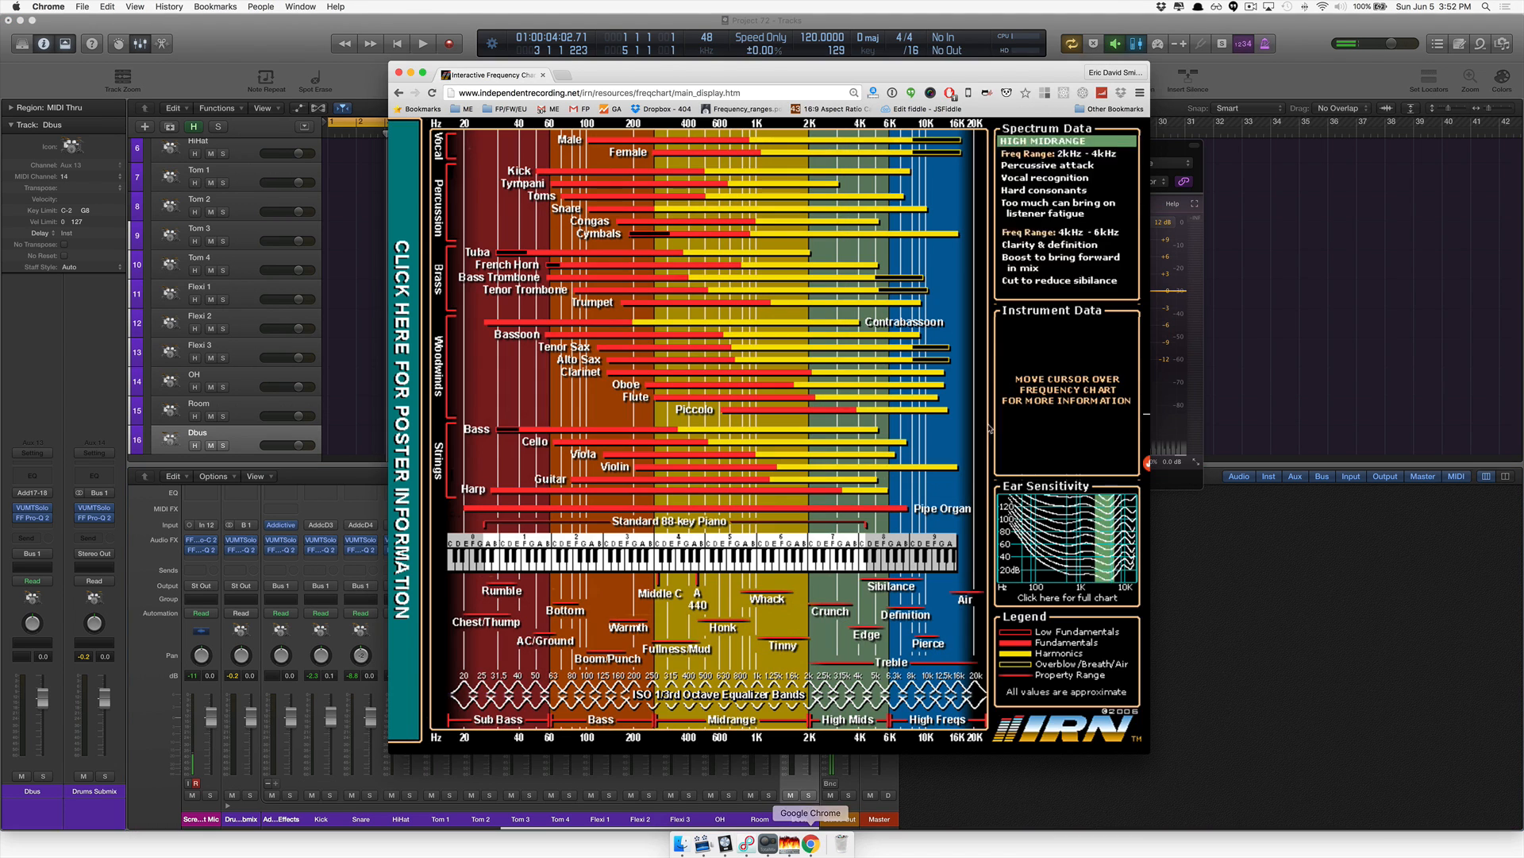
key("super+l")
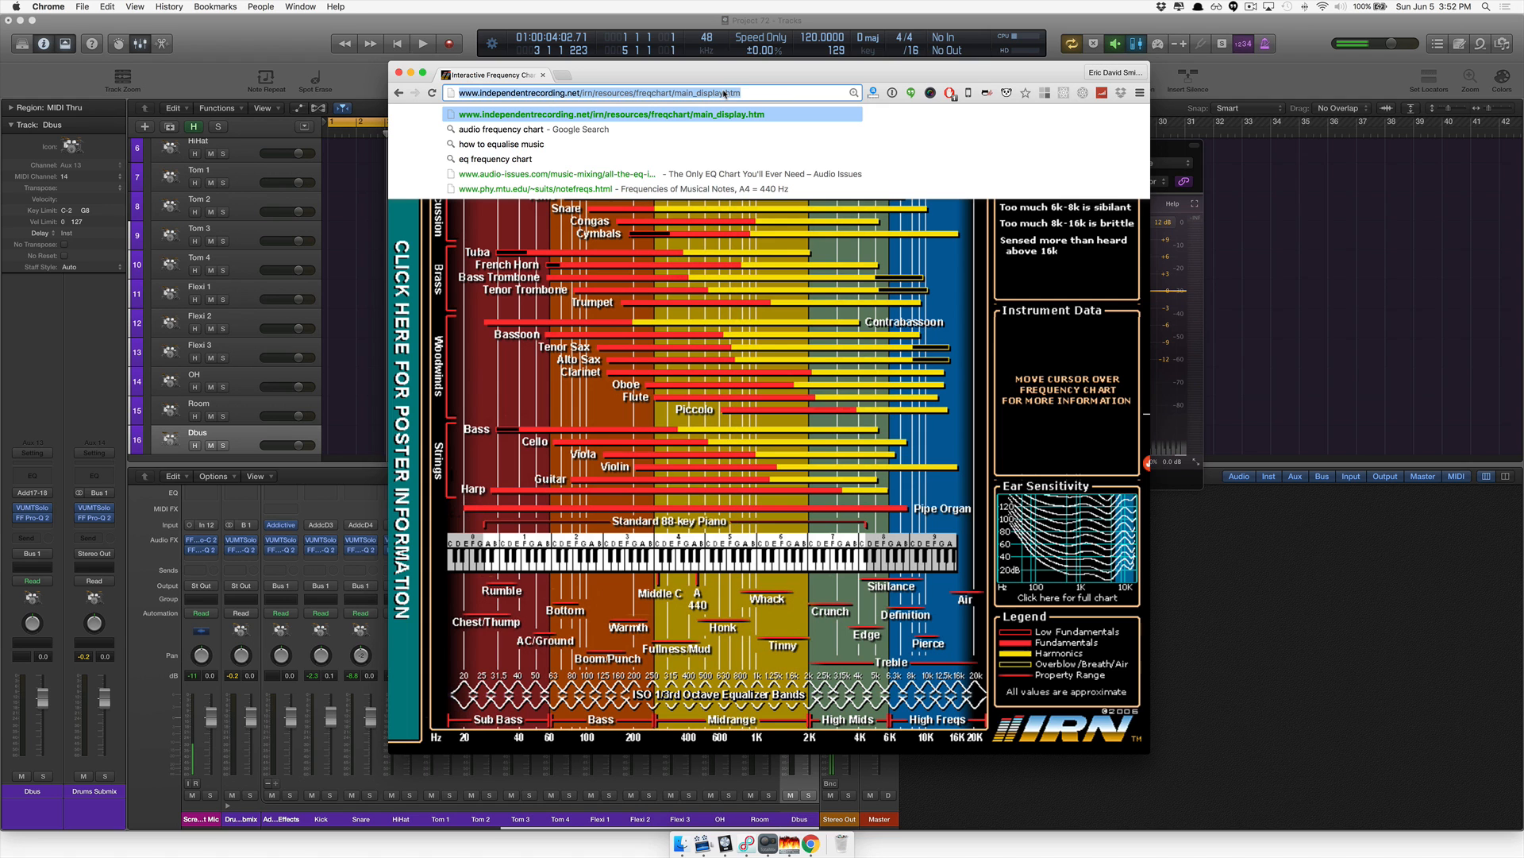
left_click(410, 71)
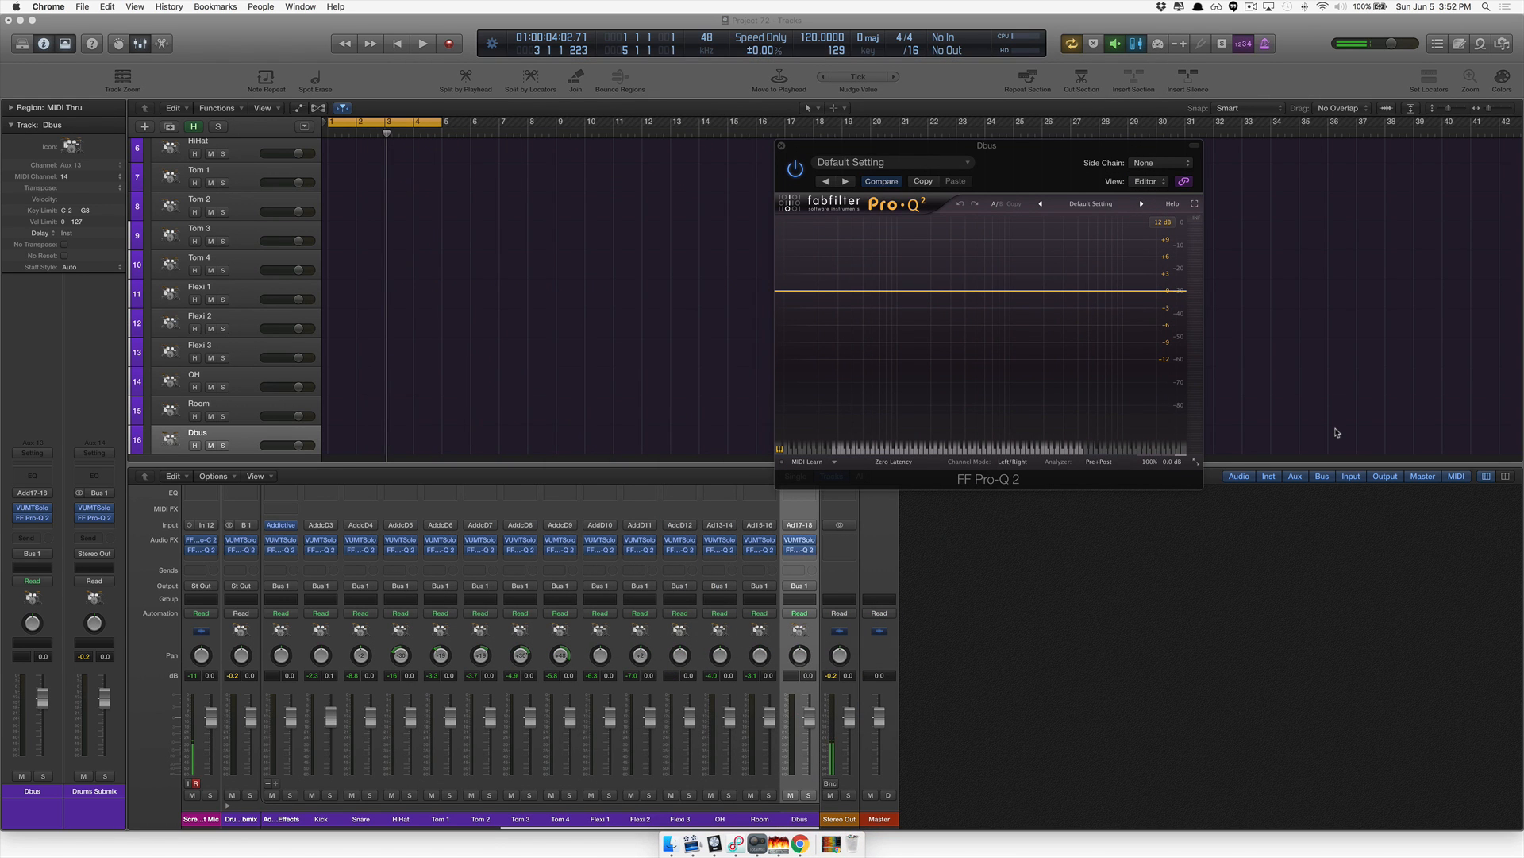